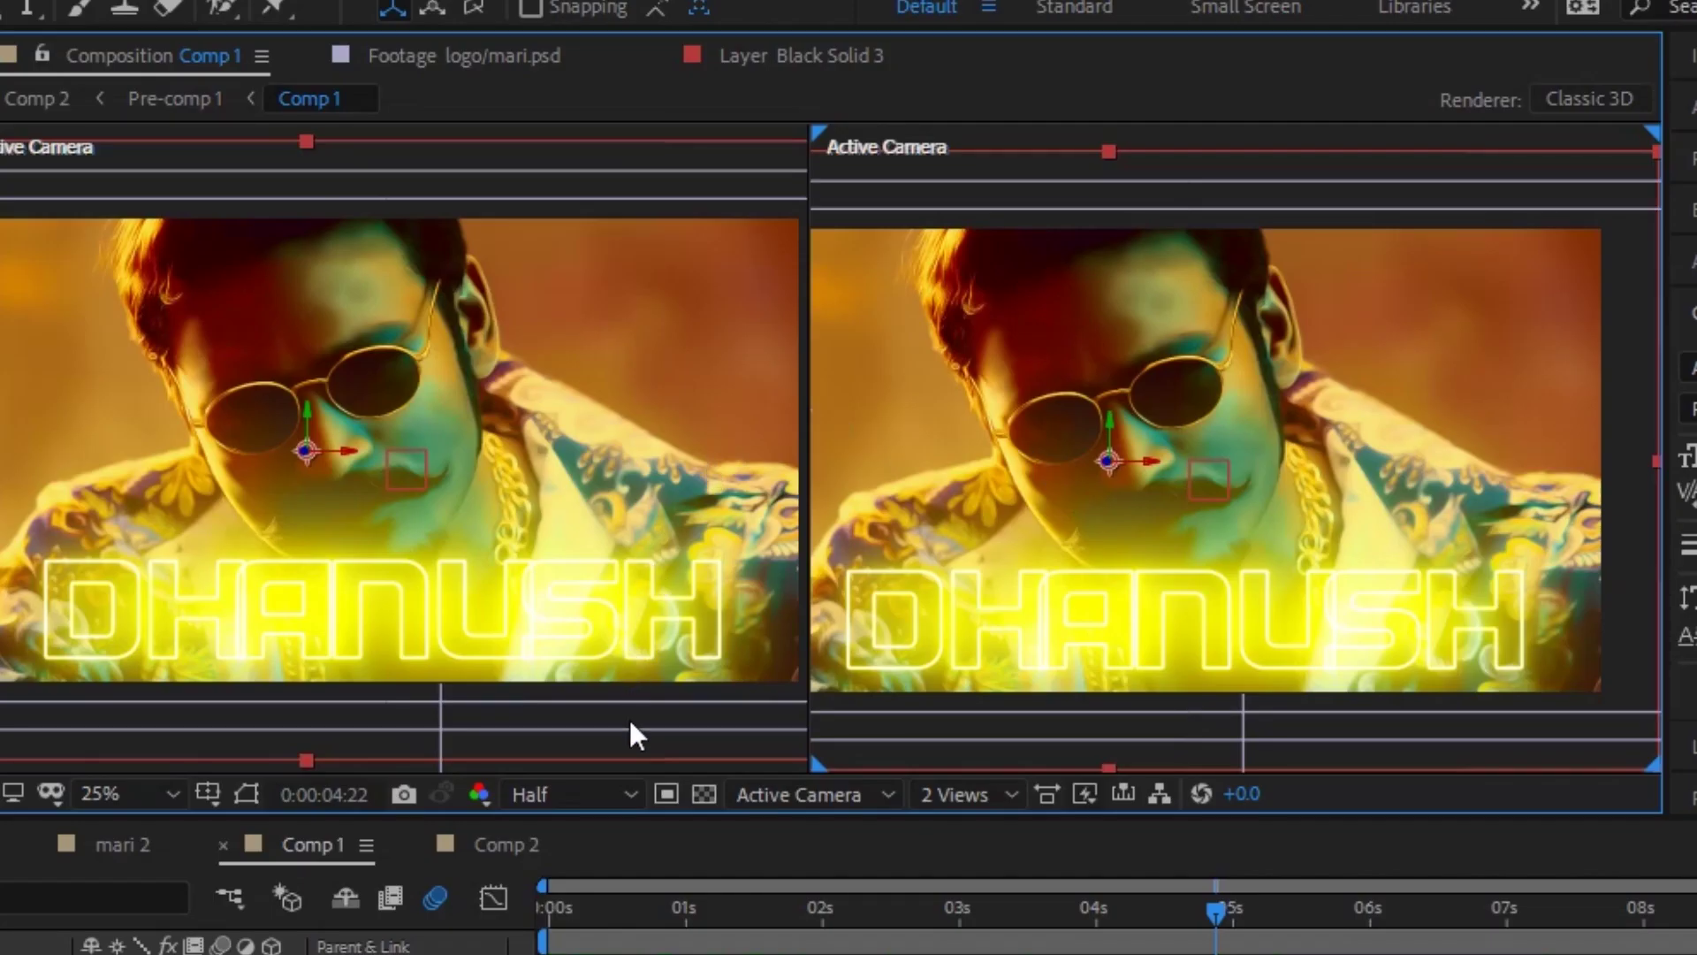
- Switch the right viewer panel to Custom View 1
{"action": "left_click", "coordinate": [630, 728]}
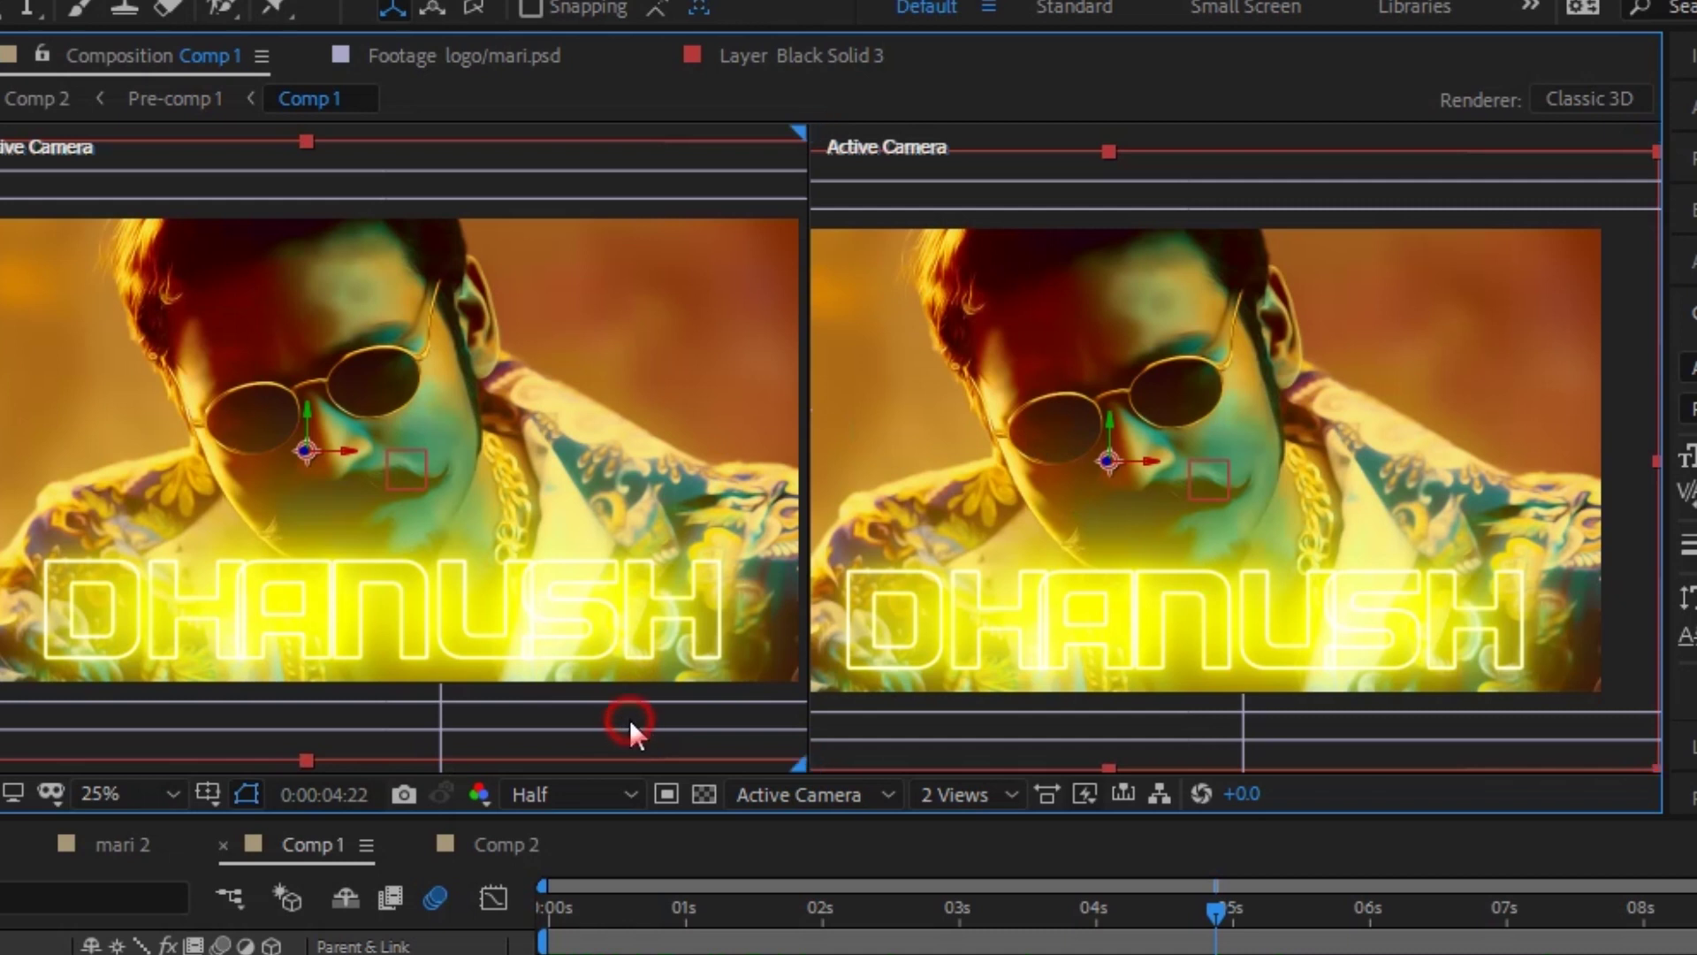
{"action": "left_click", "coordinate": [950, 689]}
{"action": "left_click", "coordinate": [814, 785]}
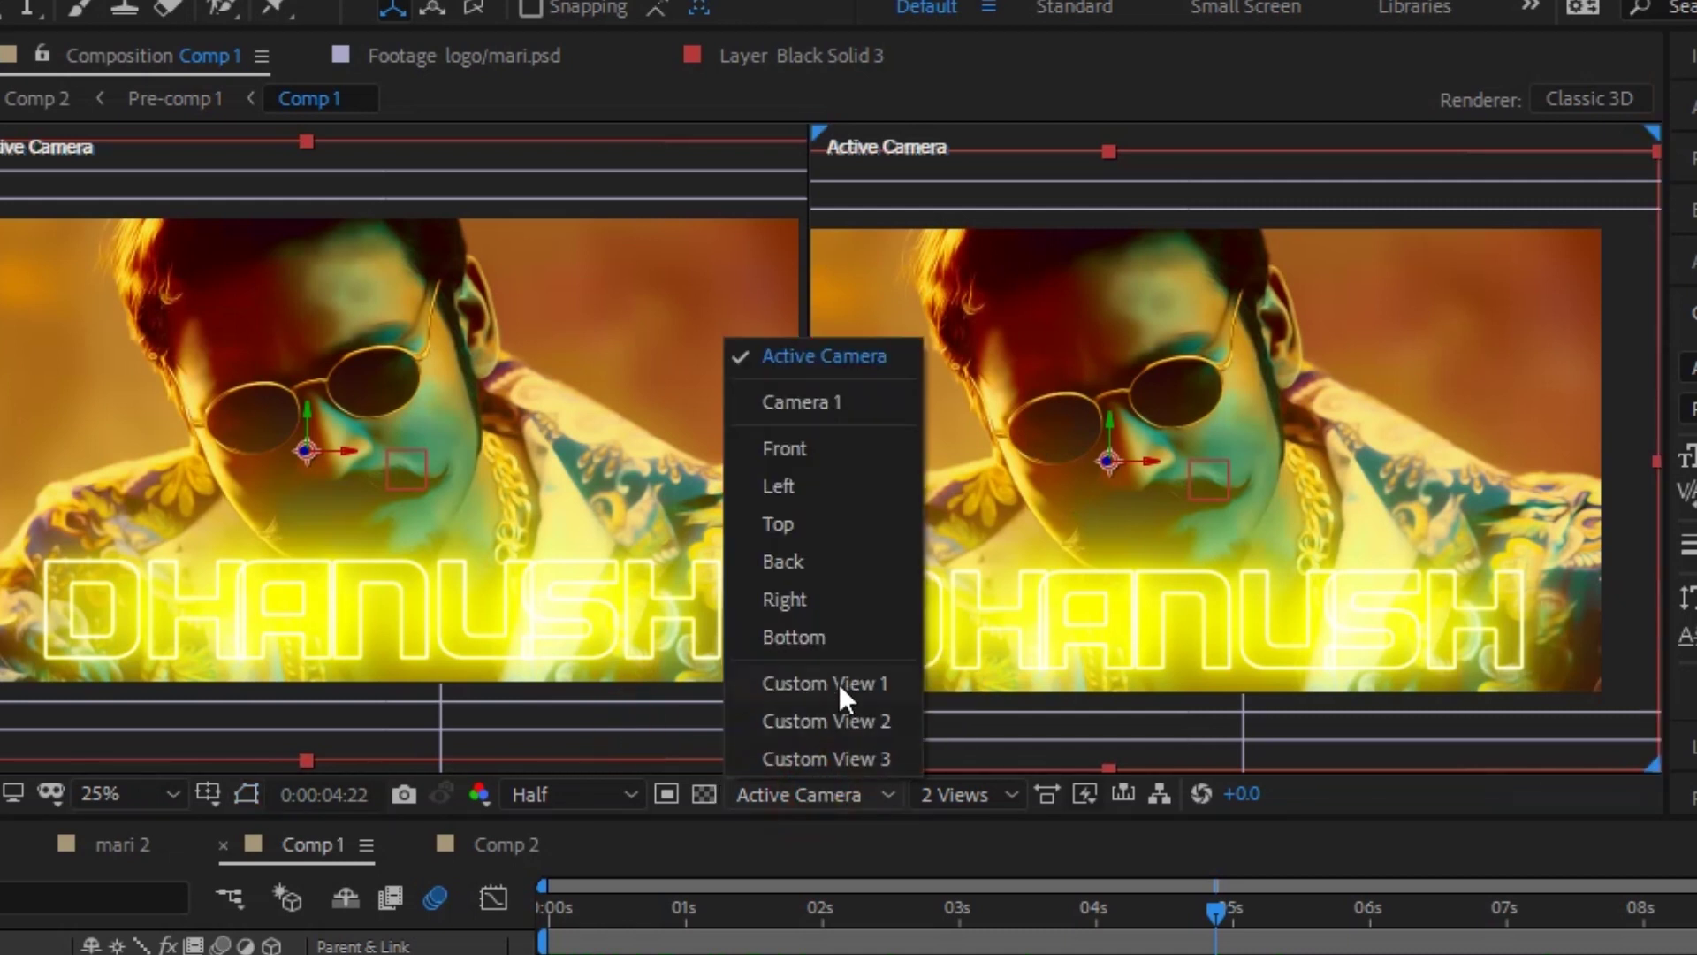
{"action": "left_click", "coordinate": [840, 683]}
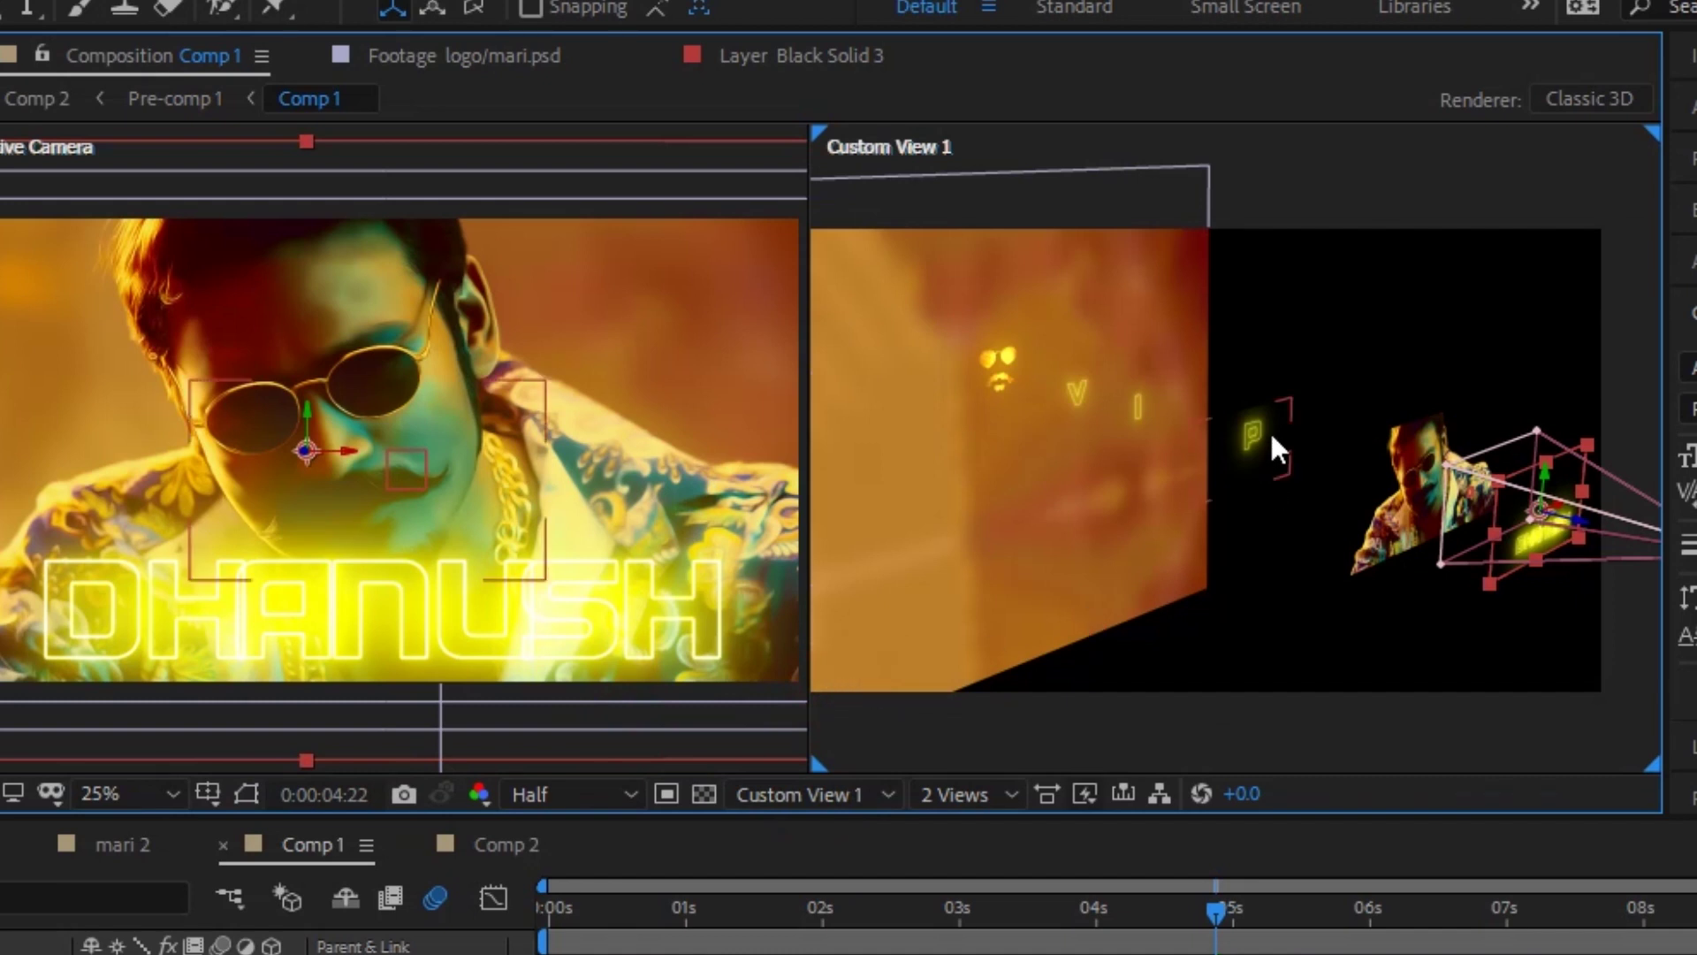
- Orbit Custom View 1 to show the layers and camera in depth, then select the camera
{"action": "key", "text": "c"}
{"action": "mouse_move", "coordinate": [1270, 487]}
{"action": "left_mouse_down"}
{"action": "mouse_move", "coordinate": [1278, 473]}
{"action": "mouse_move", "coordinate": [1296, 486]}
{"action": "mouse_move", "coordinate": [1352, 562]}
{"action": "left_mouse_up"}
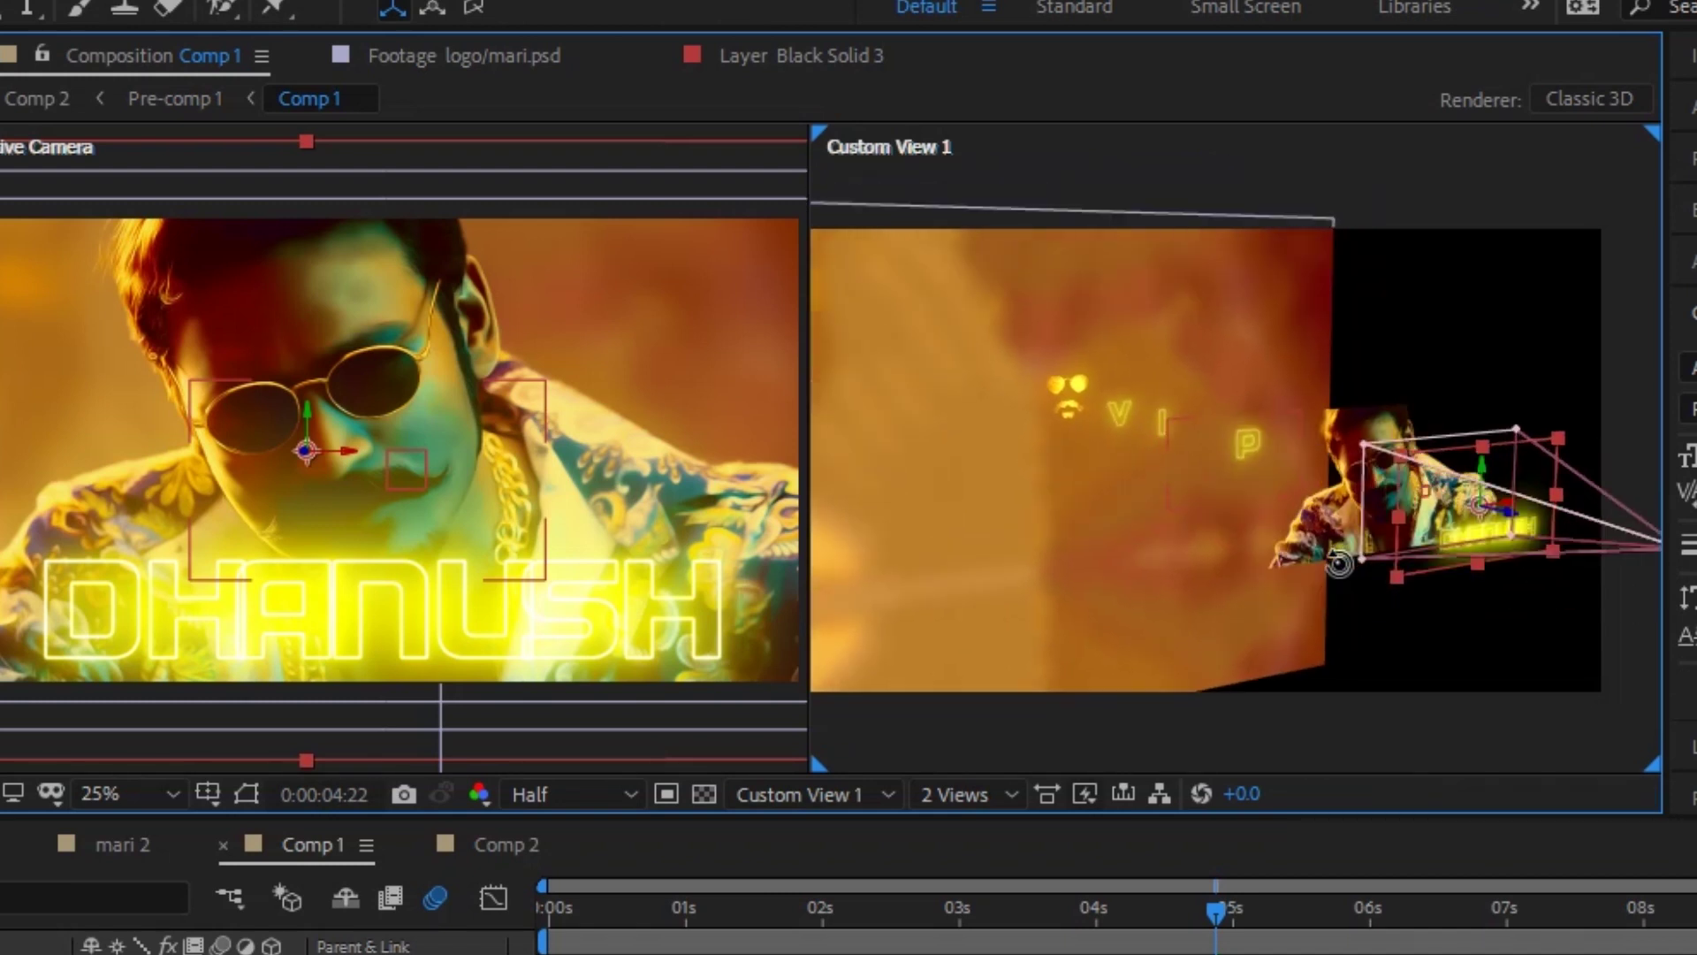
{"action": "left_click_drag", "start_coordinate": [1336, 566], "coordinate": [1249, 559]}
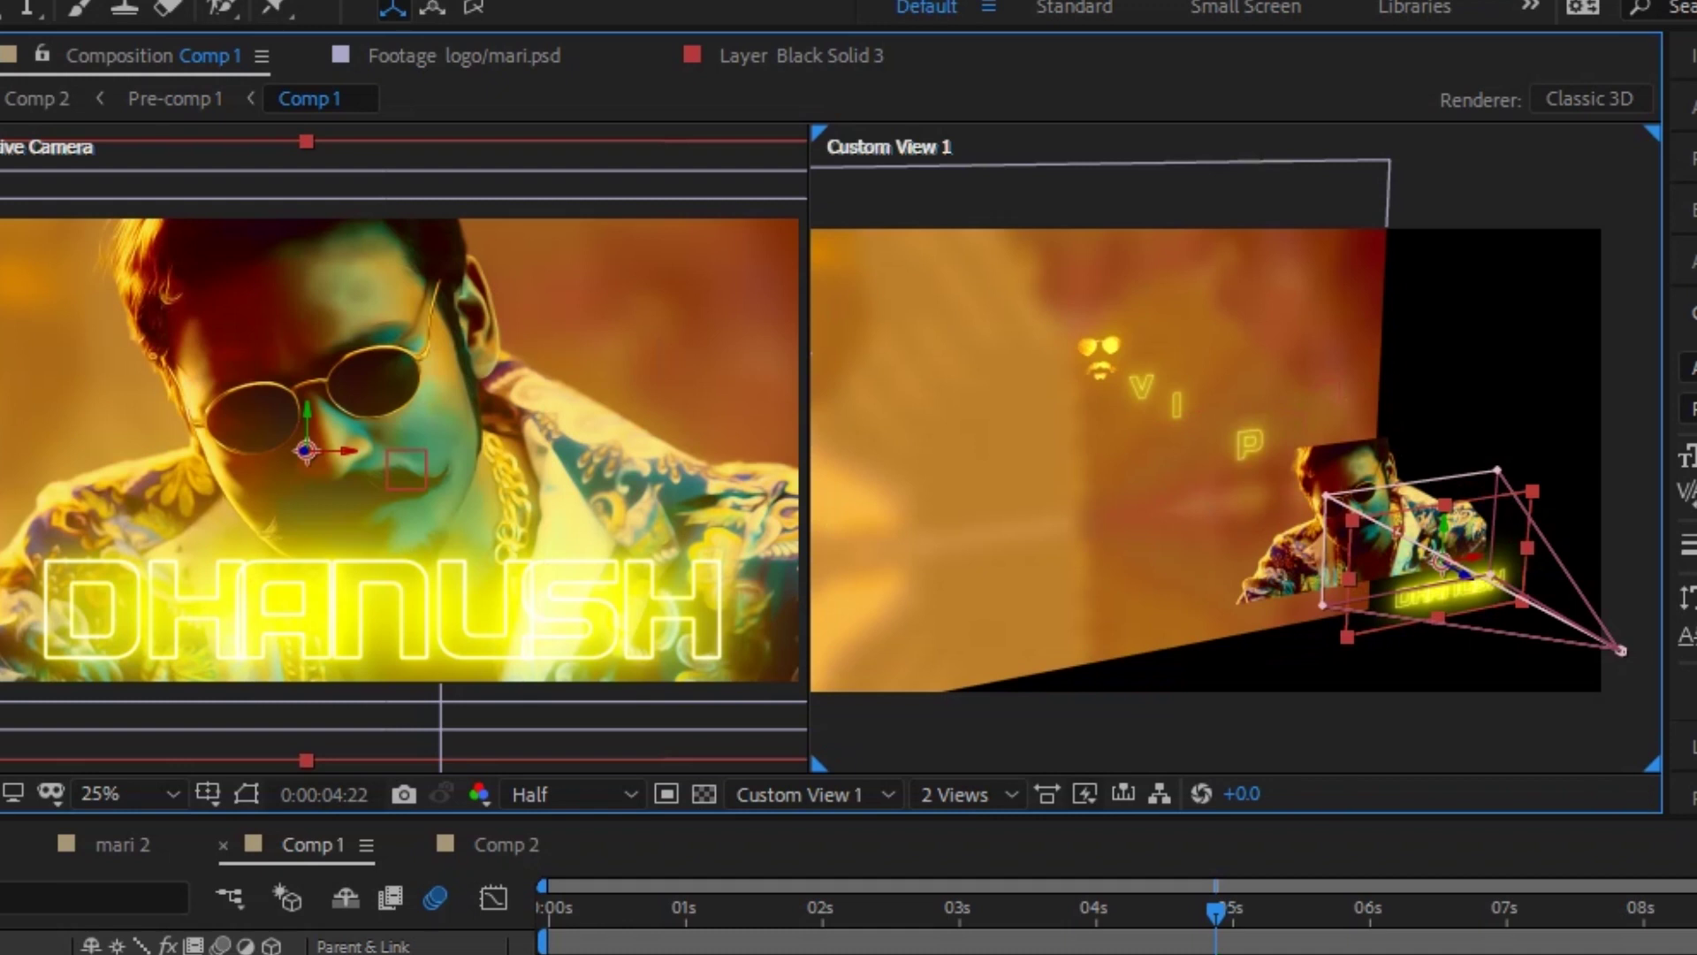
{"action": "key", "text": "v"}
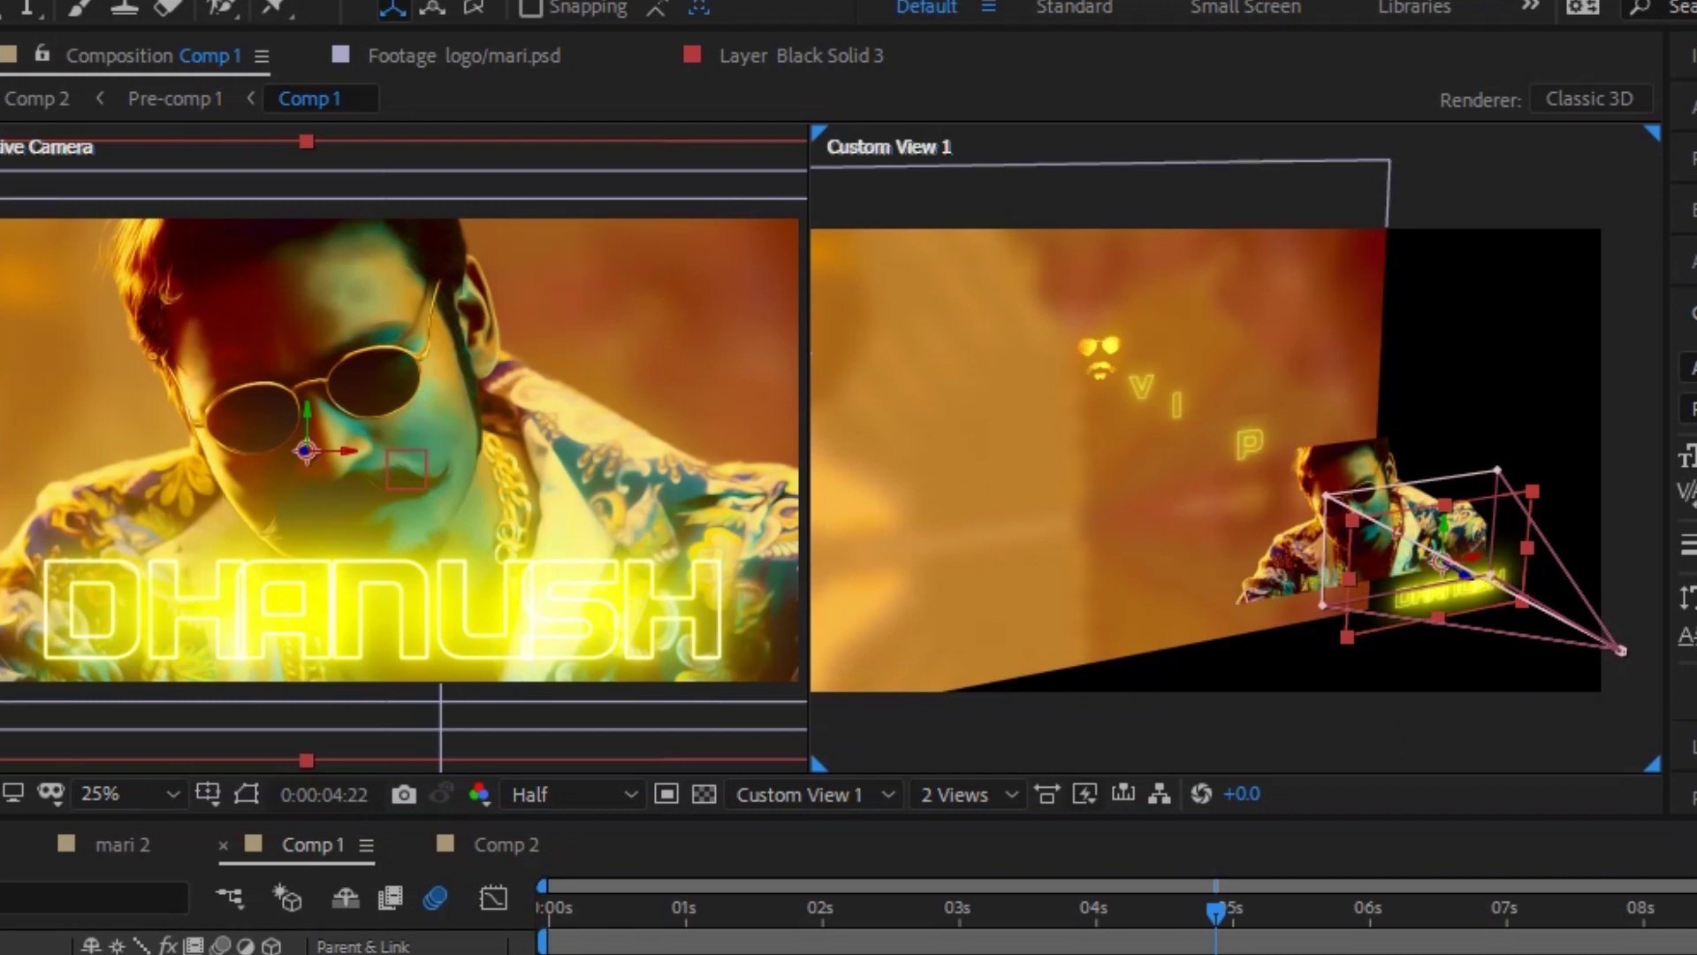
{"action": "left_click", "coordinate": [398, 951]}
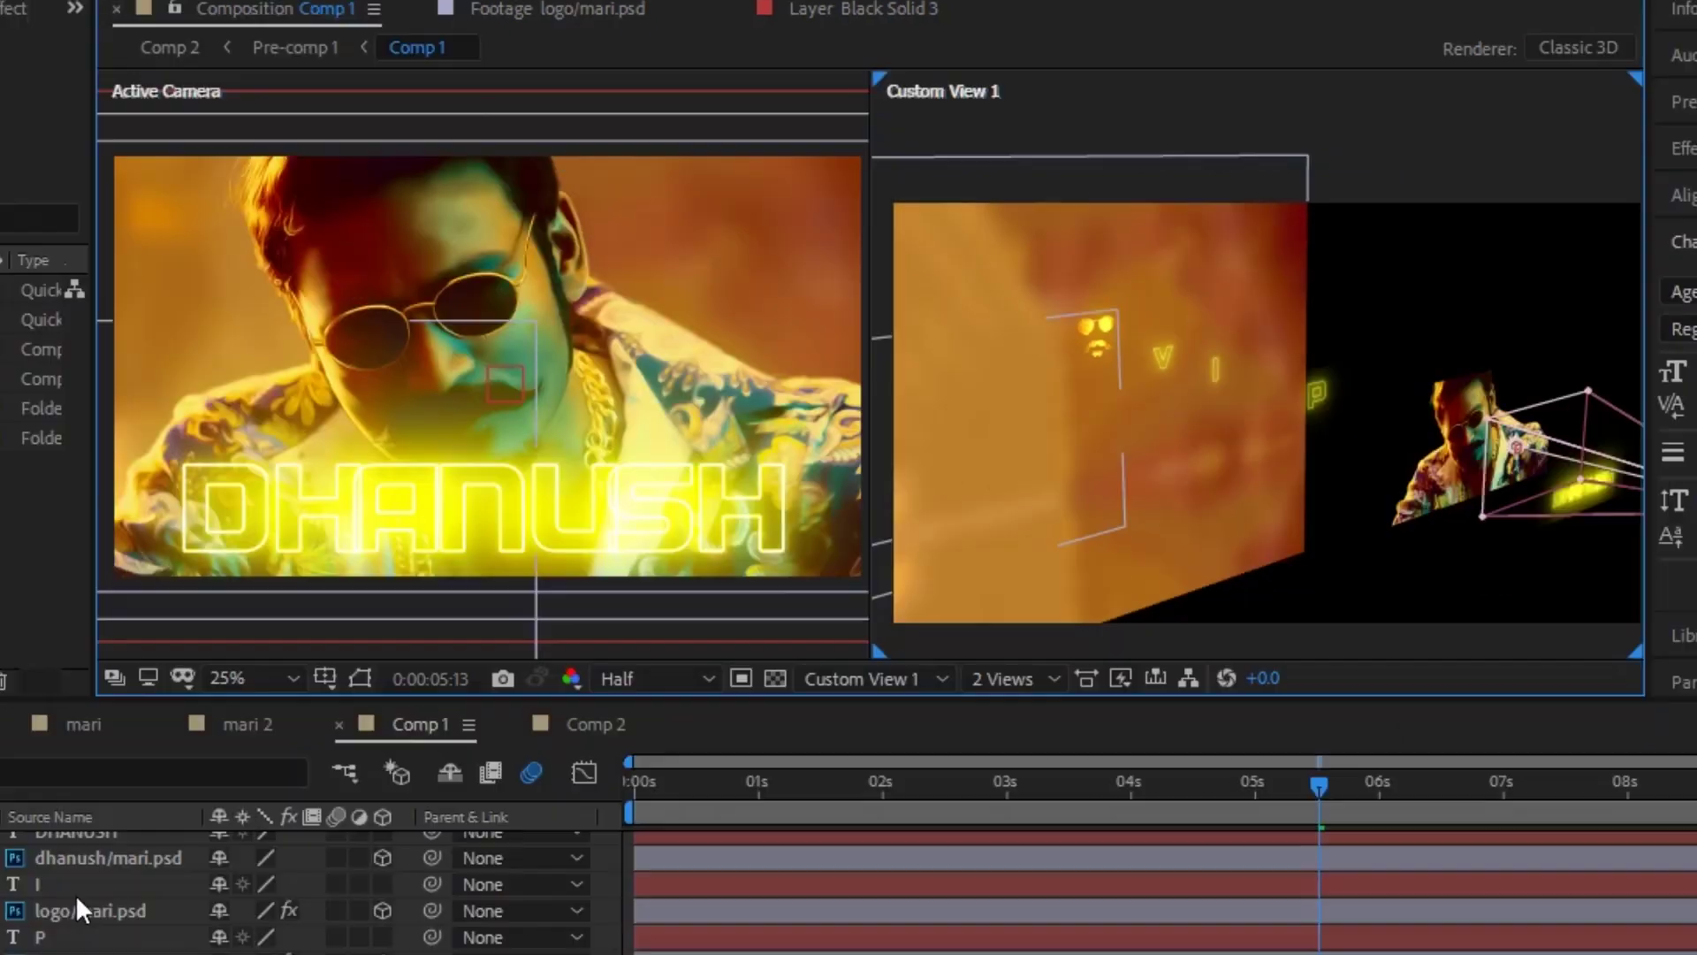
- Push dhanush/mari.psd back to Z 1126 and scale it up to 204%
{"action": "left_click", "coordinate": [94, 860]}
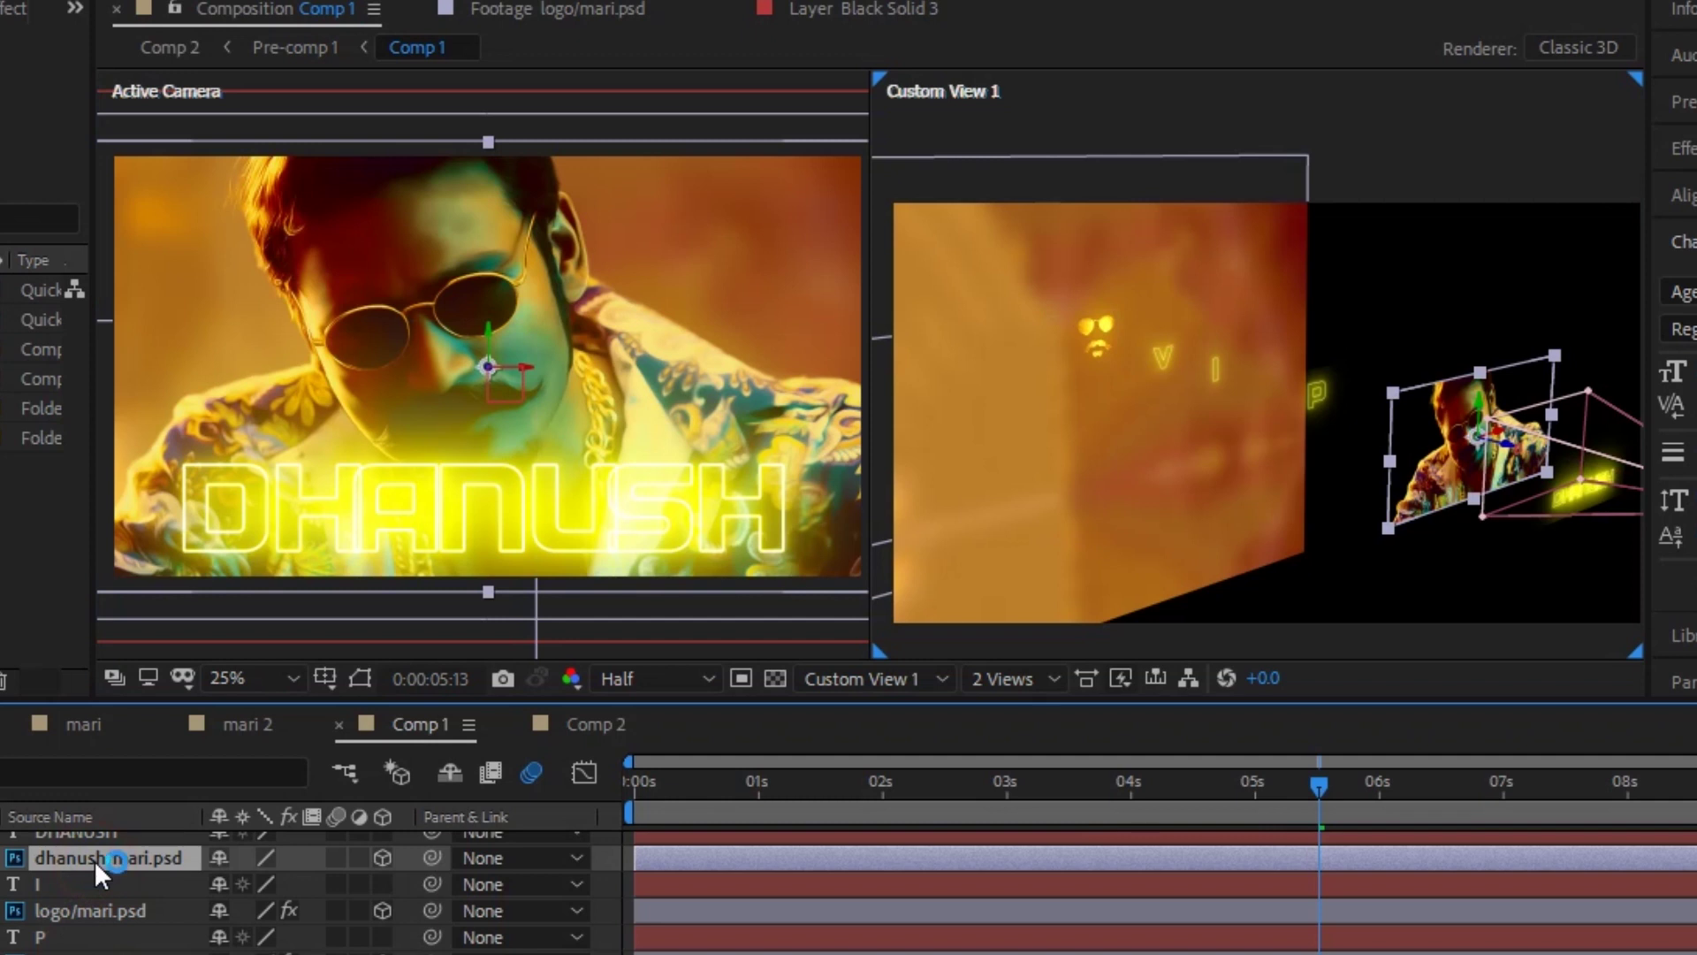
{"action": "key", "text": "p"}
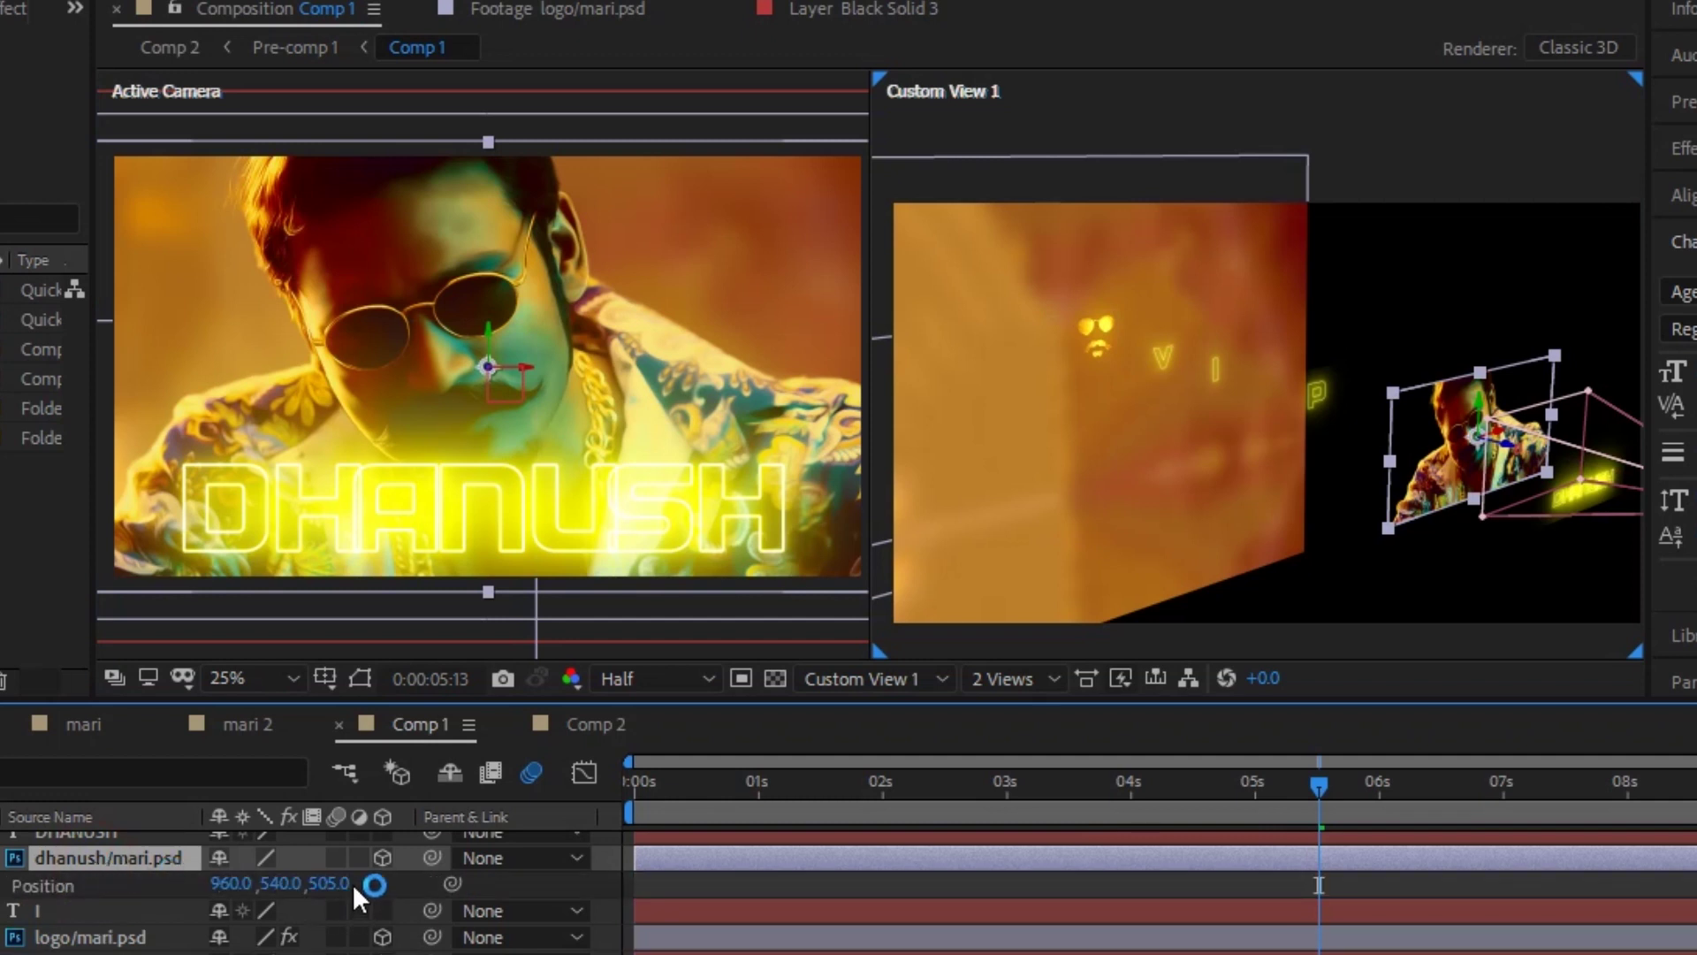
{"action": "left_click", "coordinate": [358, 881]}
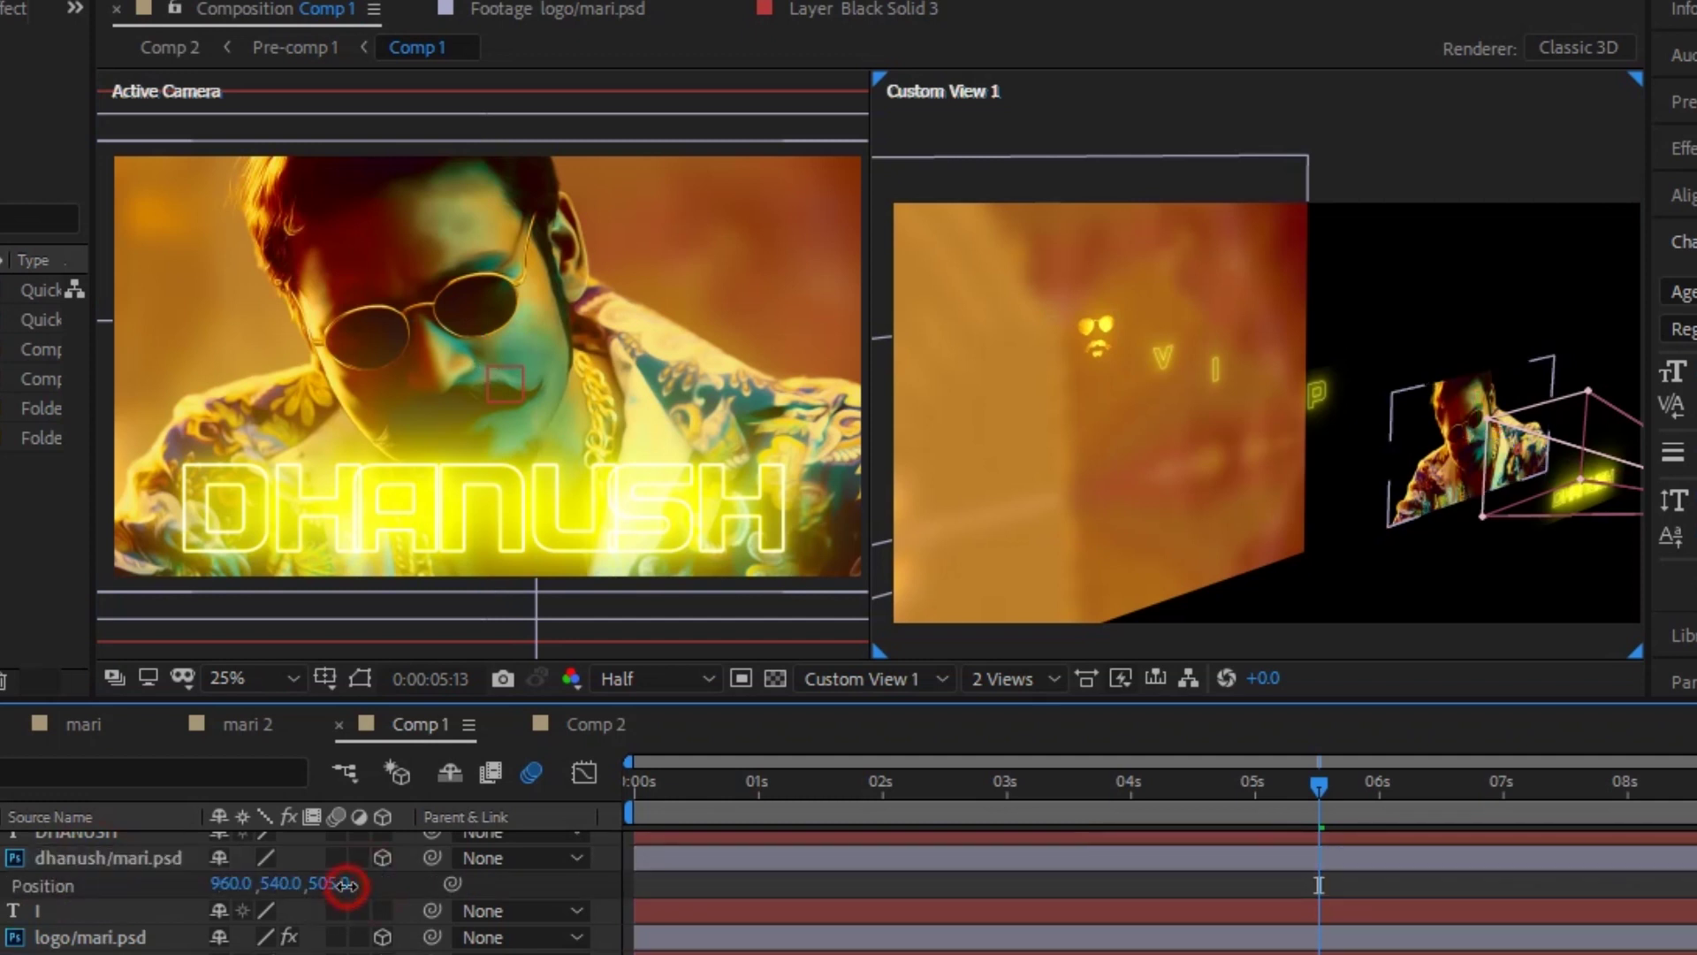
{"action": "left_click_drag", "start_coordinate": [346, 884], "coordinate": [256, 886]}
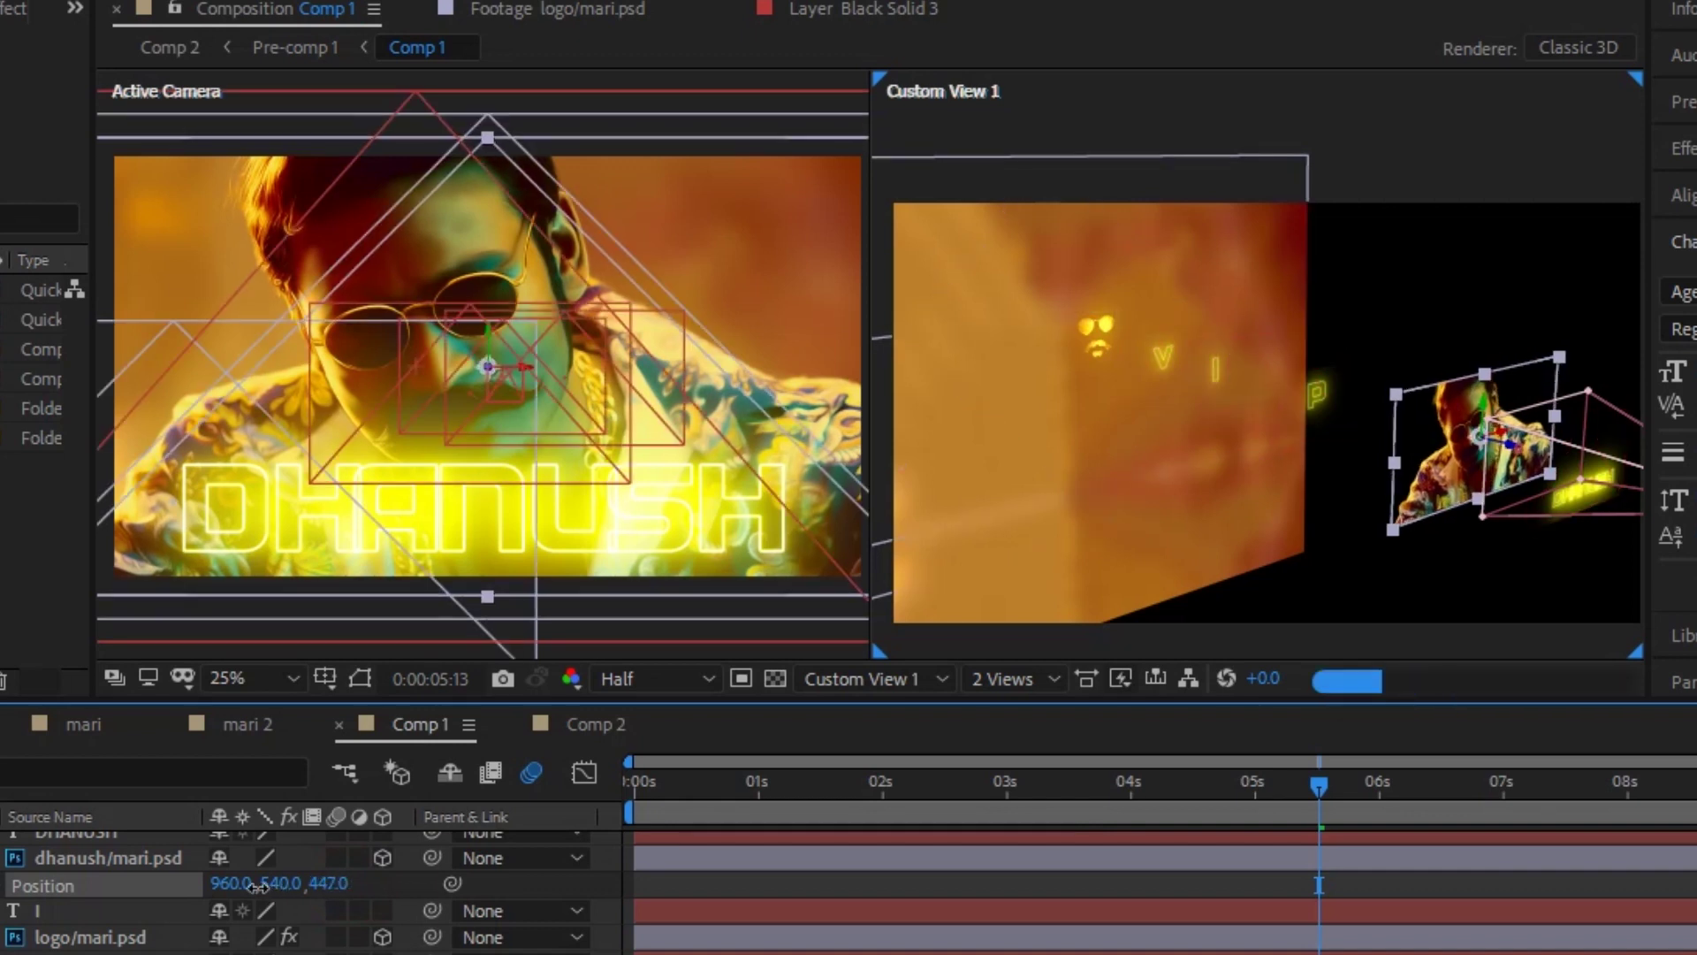
{"action": "mouse_move", "coordinate": [257, 886]}
{"action": "left_mouse_down"}
{"action": "mouse_move", "coordinate": [1319, 893]}
{"action": "mouse_move", "coordinate": [1455, 872]}
{"action": "left_mouse_up"}
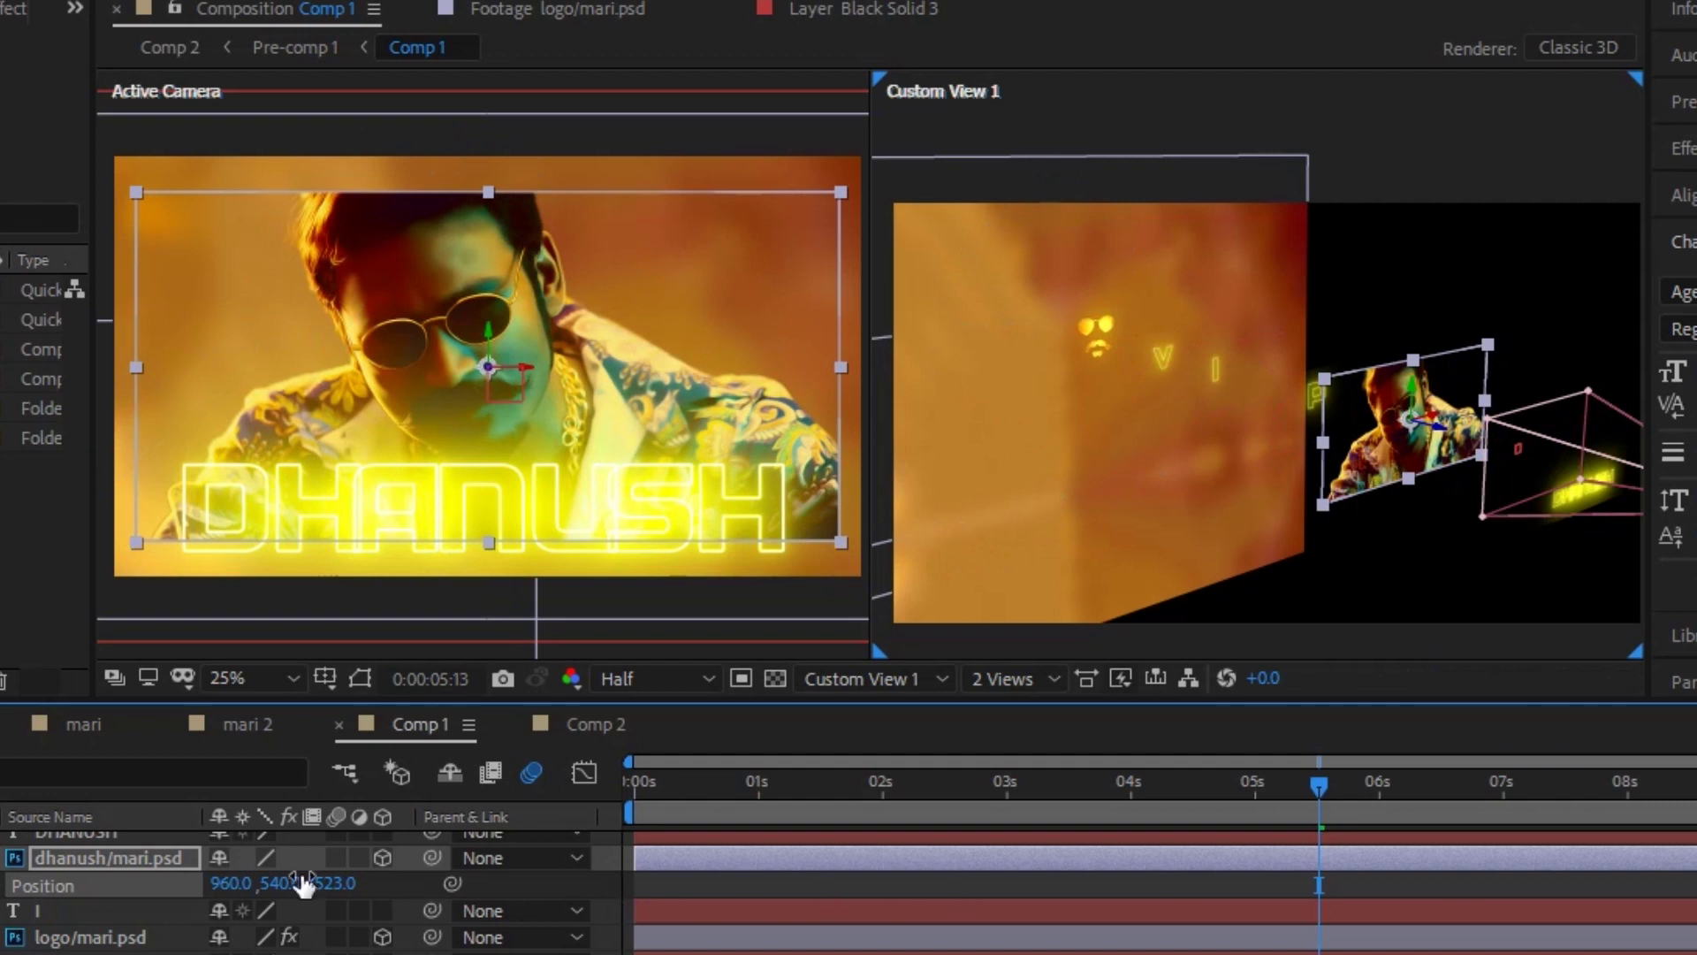
{"action": "key", "text": "s"}
{"action": "left_click_drag", "start_coordinate": [365, 889], "coordinate": [437, 873]}
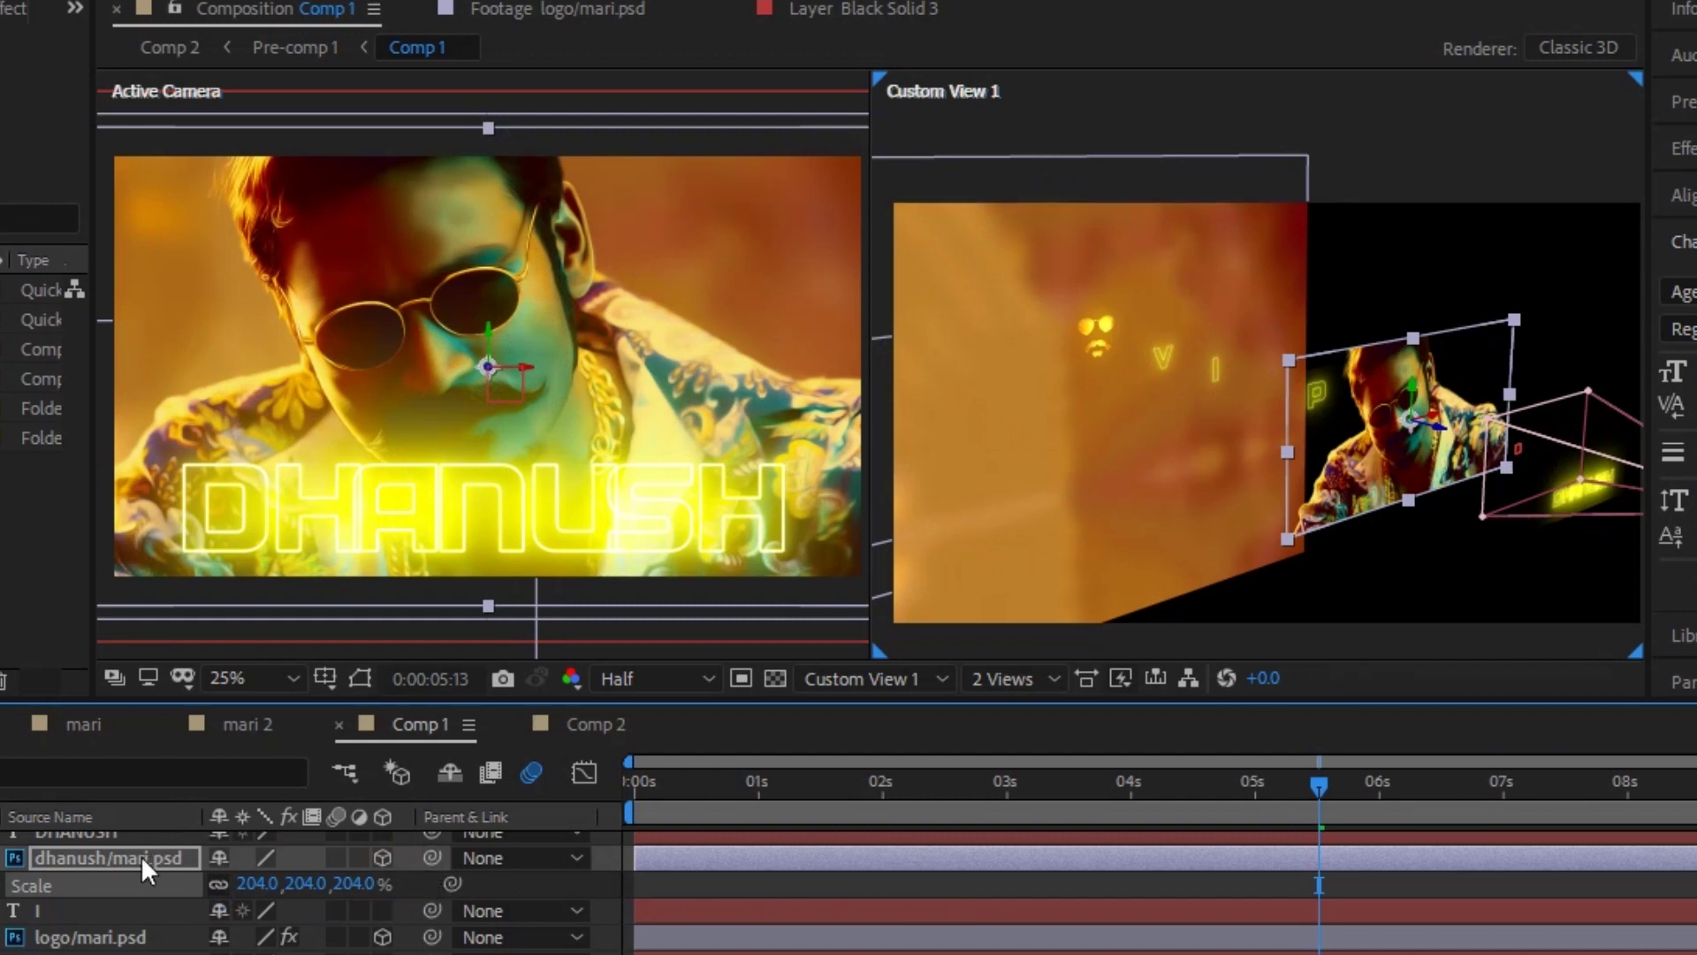
- Rename the fourth Black Solid 3 layer to 'dhanush'
{"action": "scroll", "coordinate": [132, 878], "scroll_direction": "down", "scroll_amount": 2}
{"action": "scroll", "coordinate": [126, 888], "scroll_direction": "down", "scroll_amount": 3}
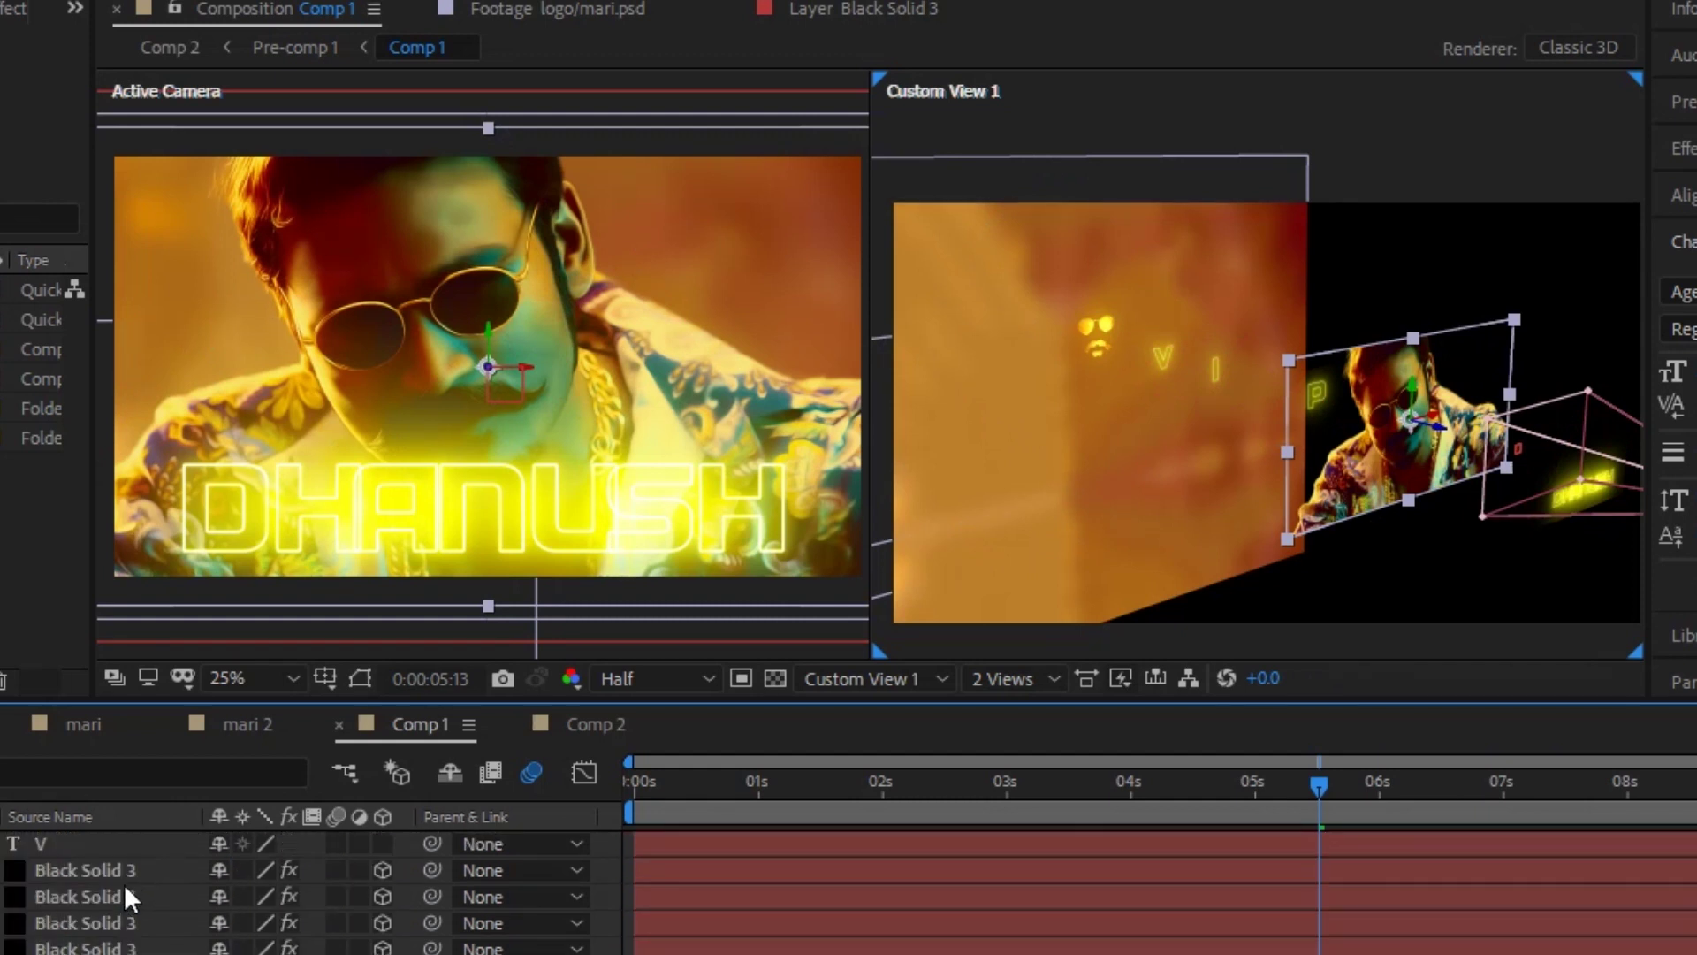
{"action": "left_click", "coordinate": [132, 871]}
{"action": "left_click", "coordinate": [131, 890]}
{"action": "left_click", "coordinate": [137, 923]}
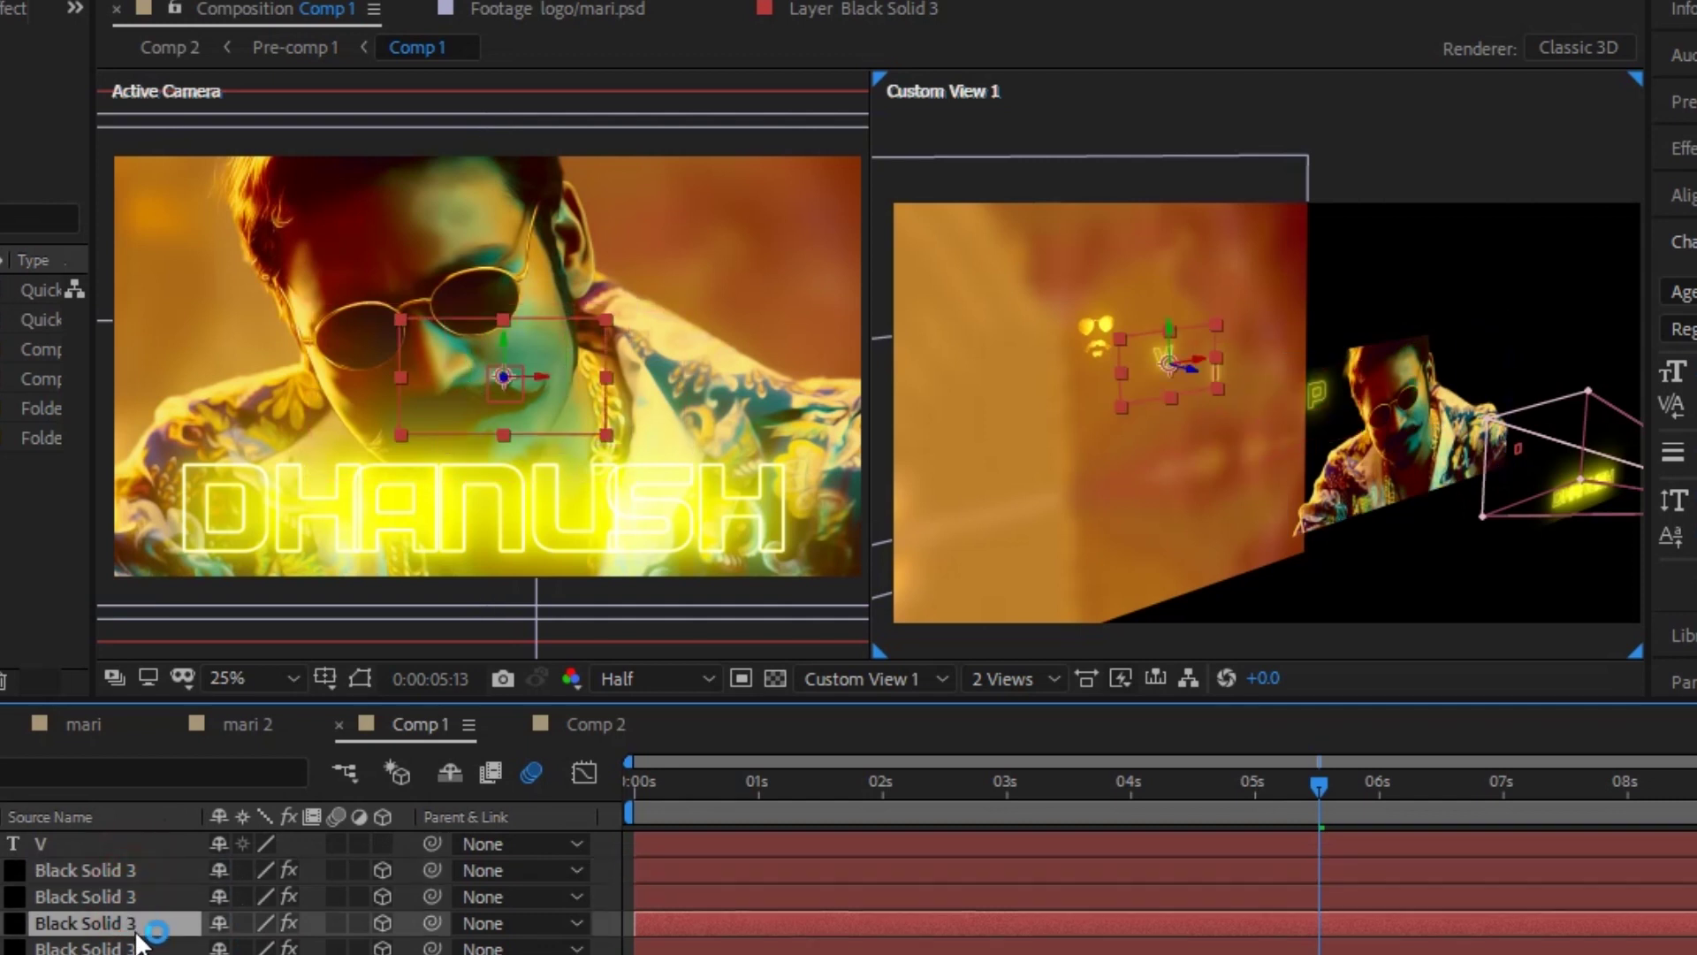
{"action": "left_click", "coordinate": [133, 946]}
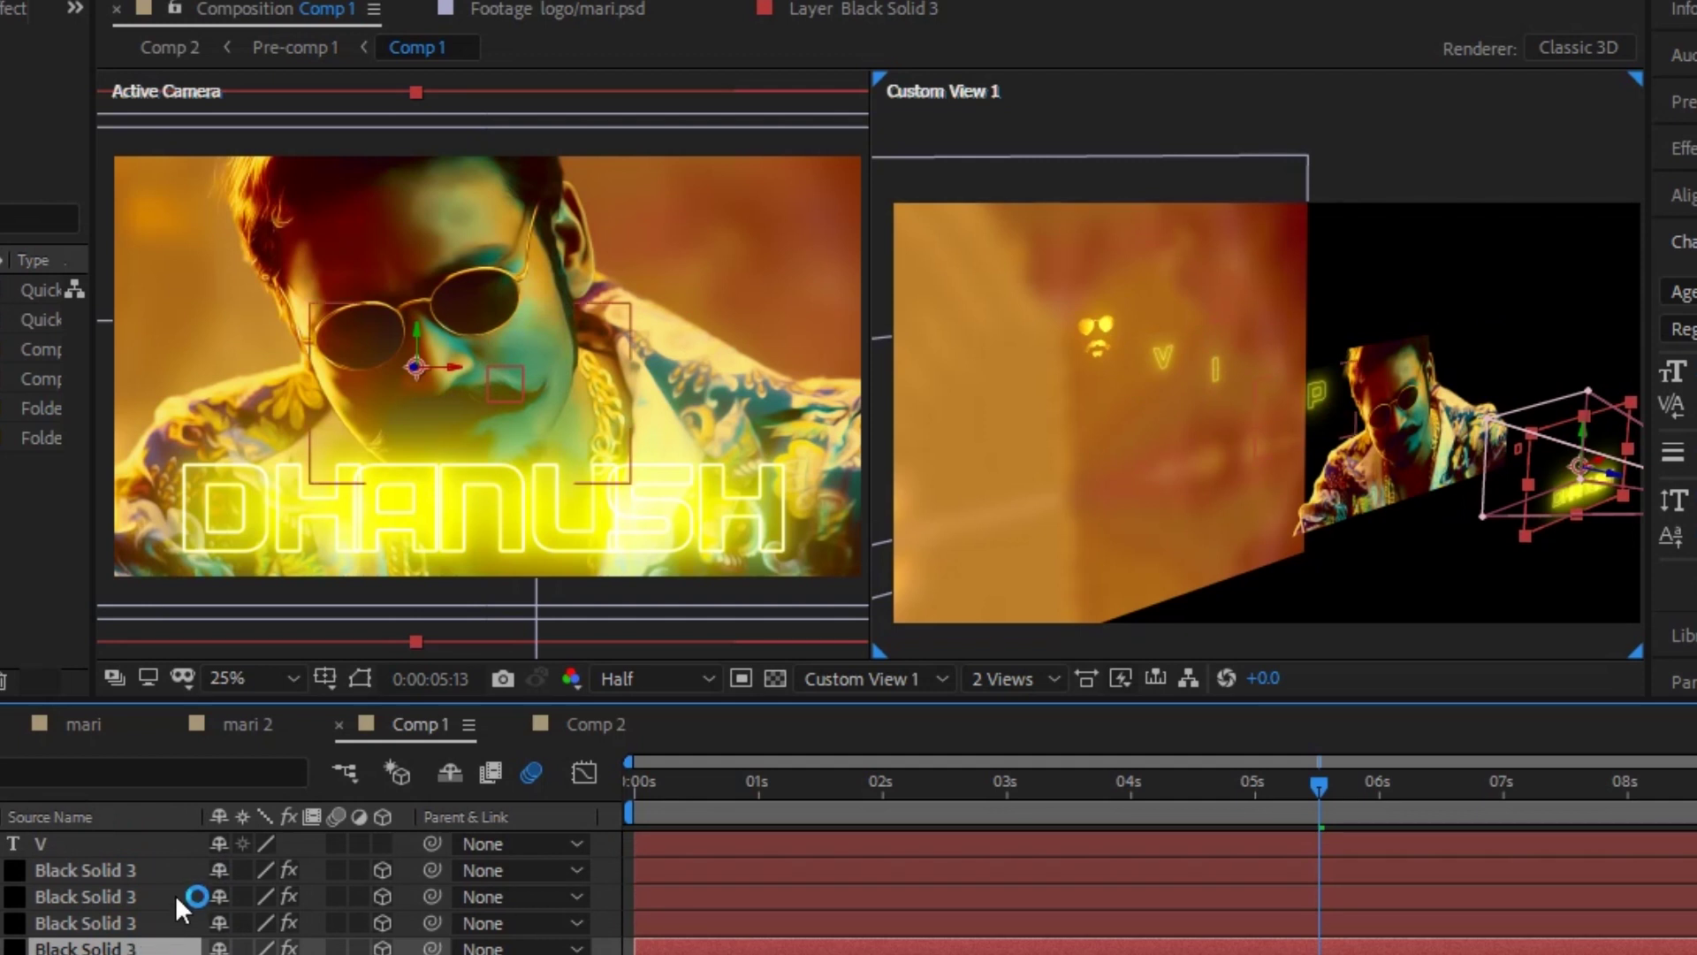
{"action": "key", "text": "Return"}
{"action": "type", "text": "d"}
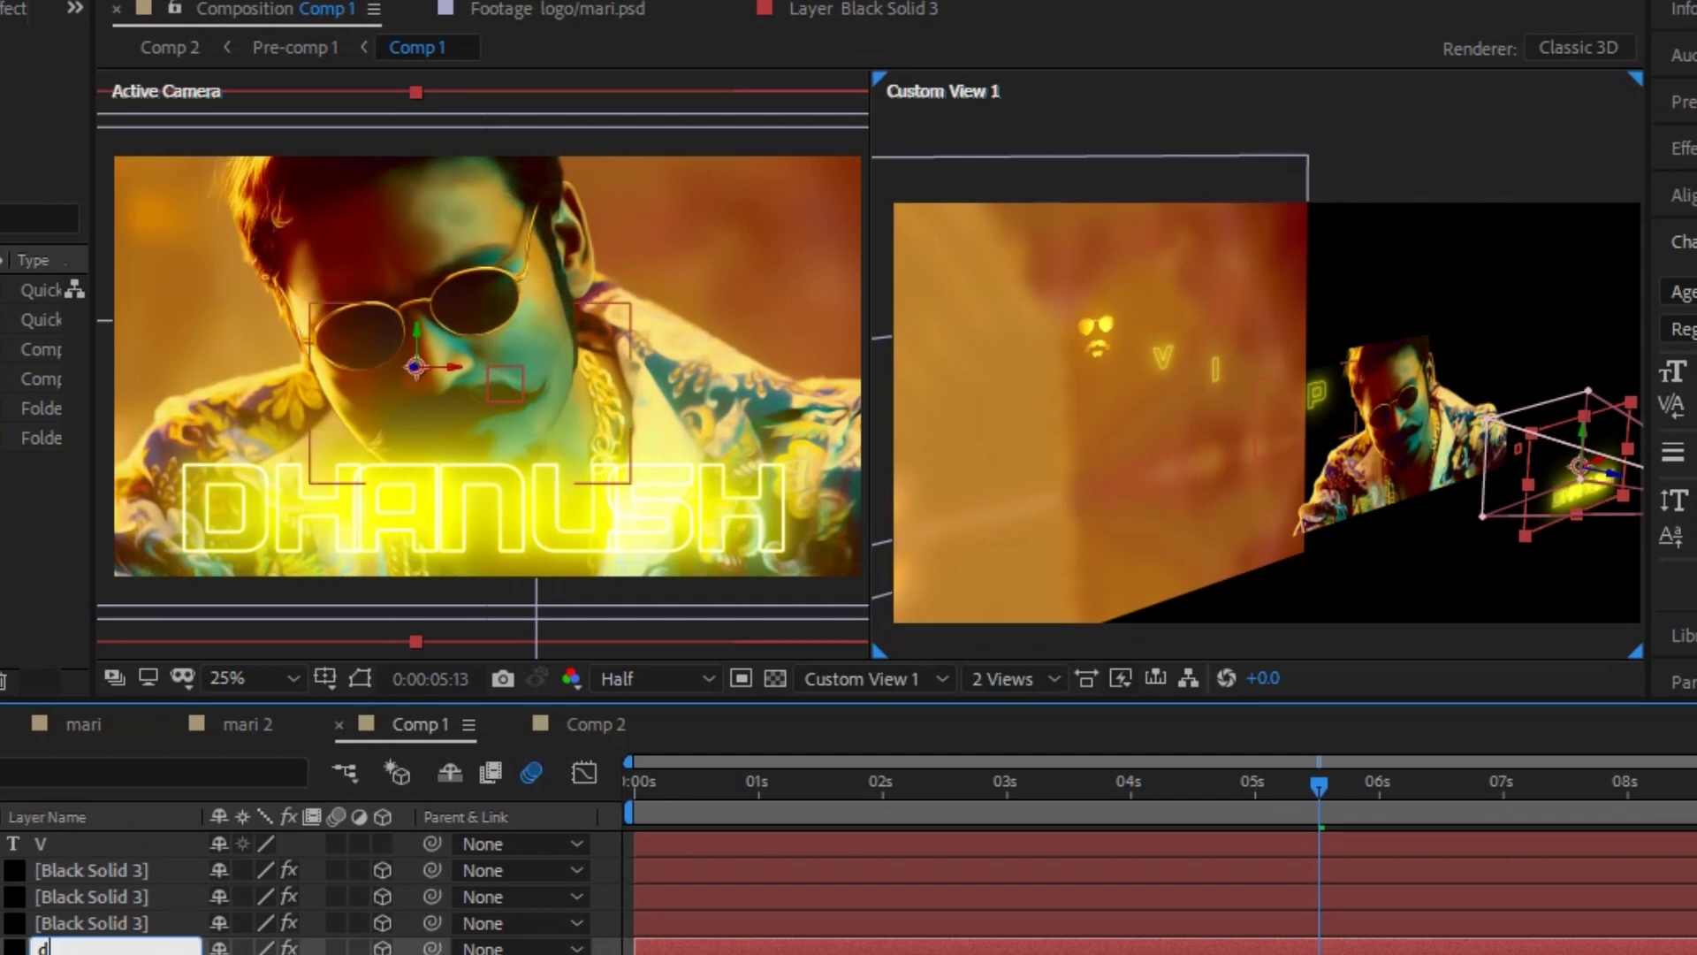
{"action": "type", "text": "hanush"}
{"action": "key", "text": "Return"}
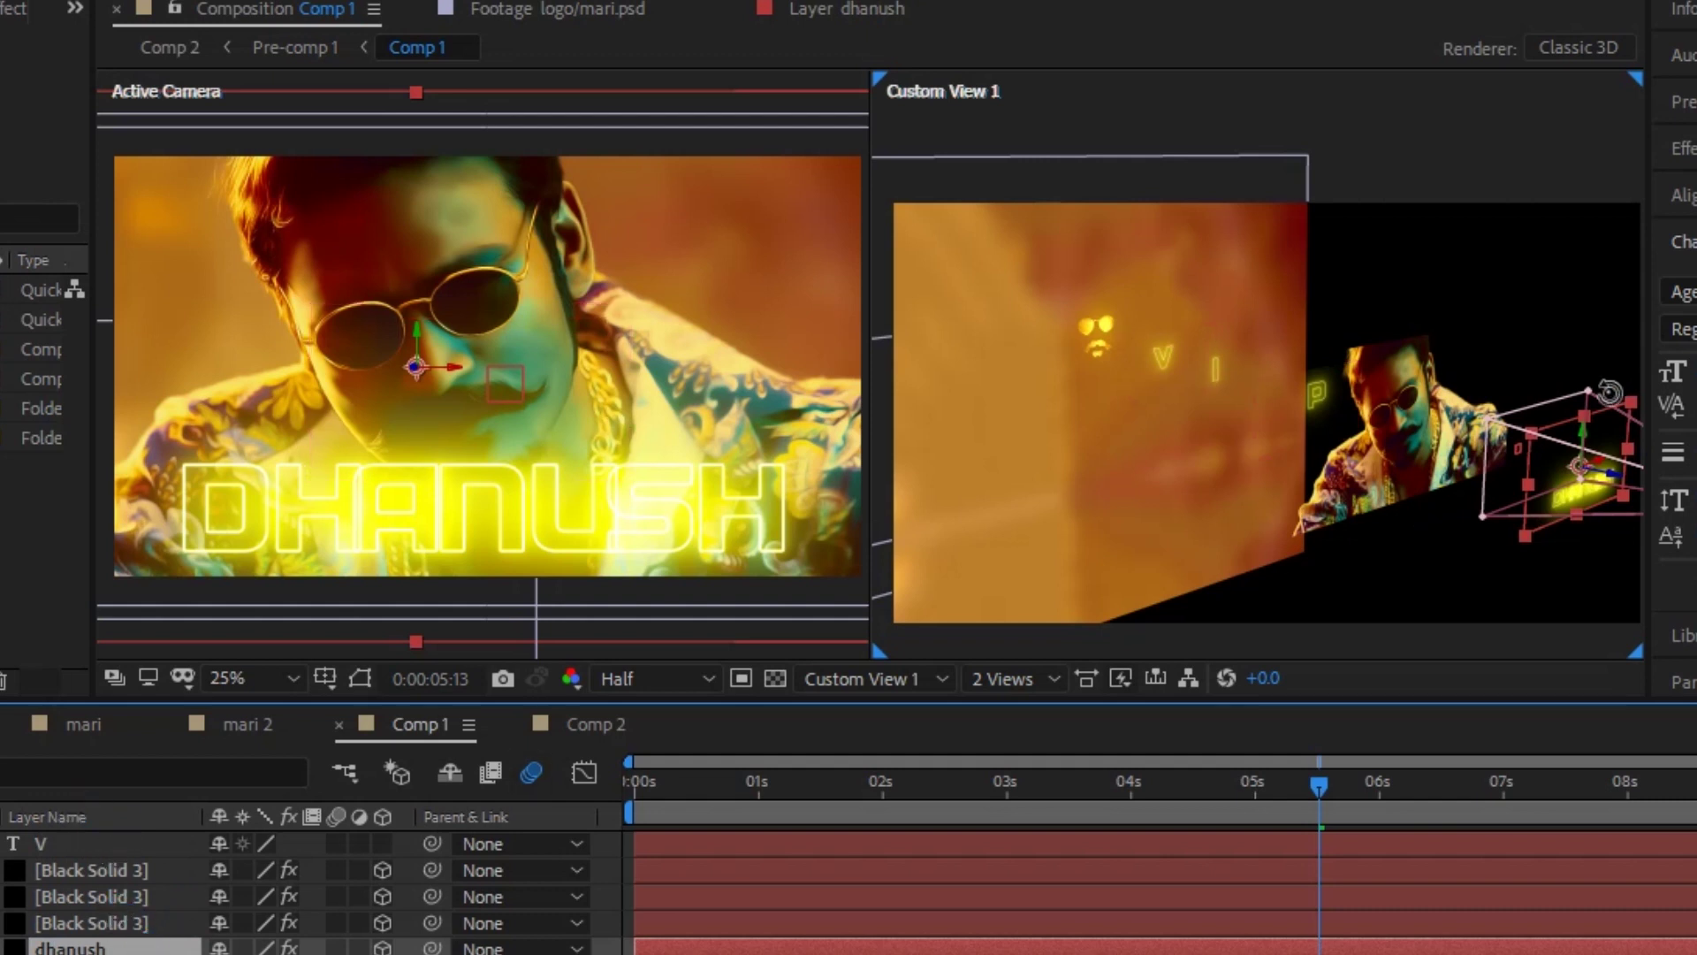
- Set the dhanush layer's Z position to -949
{"action": "scroll", "coordinate": [1605, 466], "scroll_direction": "up", "scroll_amount": 2}
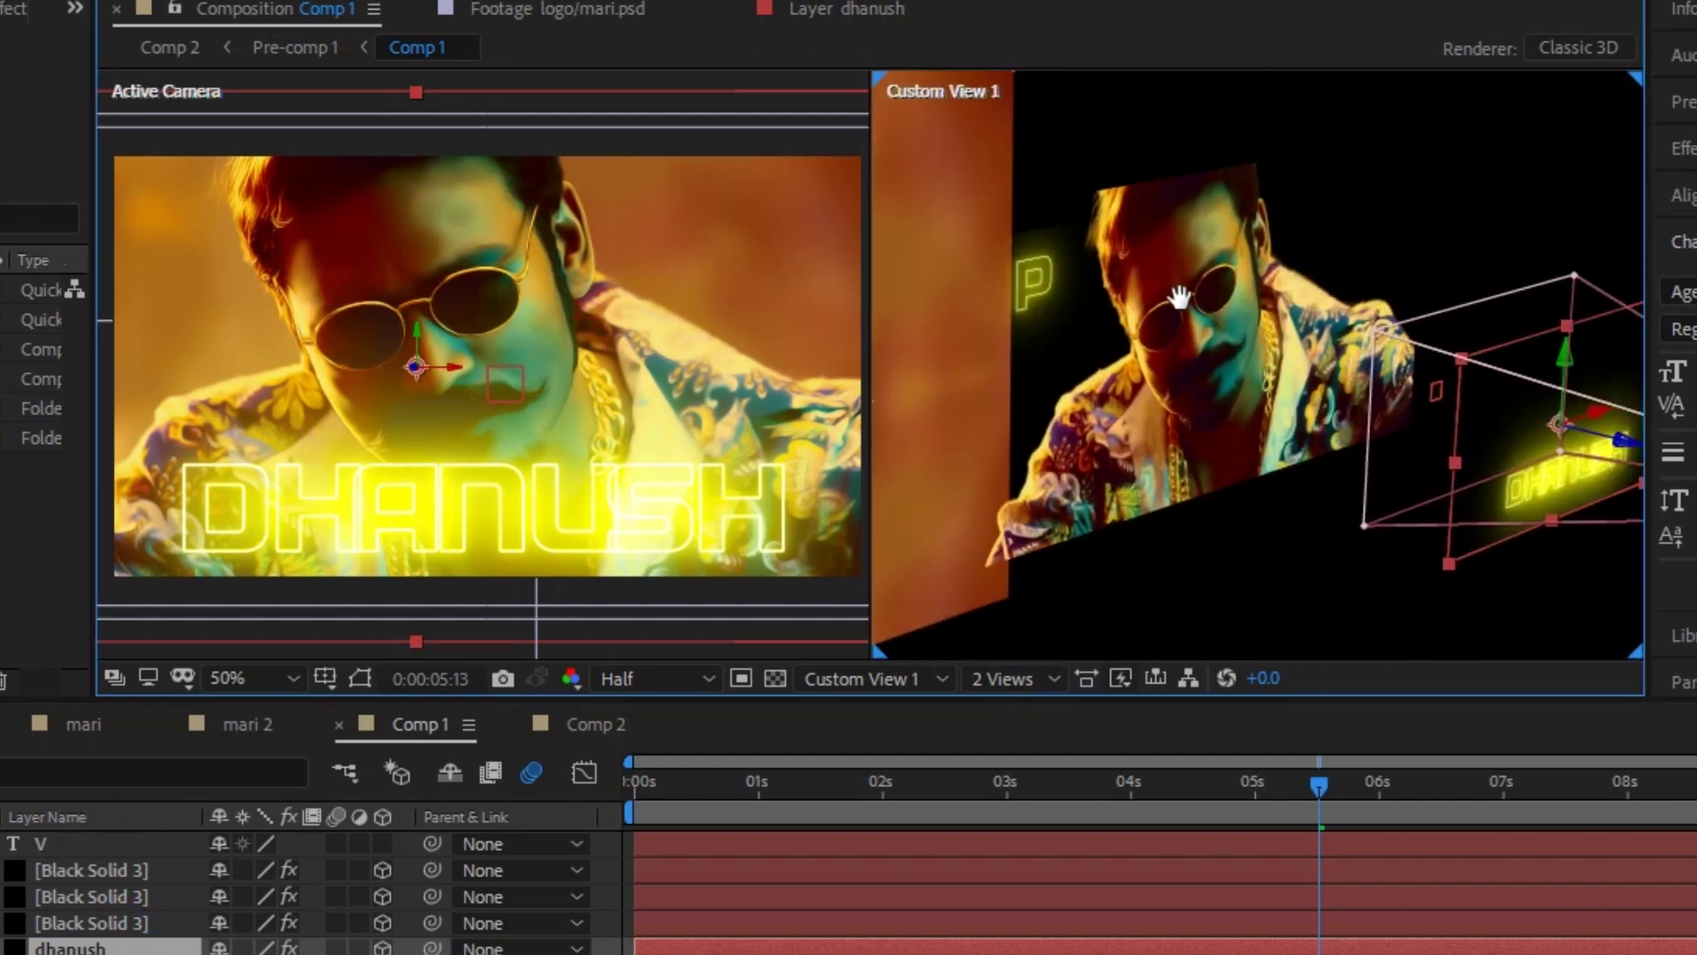
{"action": "left_click_drag", "start_coordinate": [1604, 466], "coordinate": [1177, 302]}
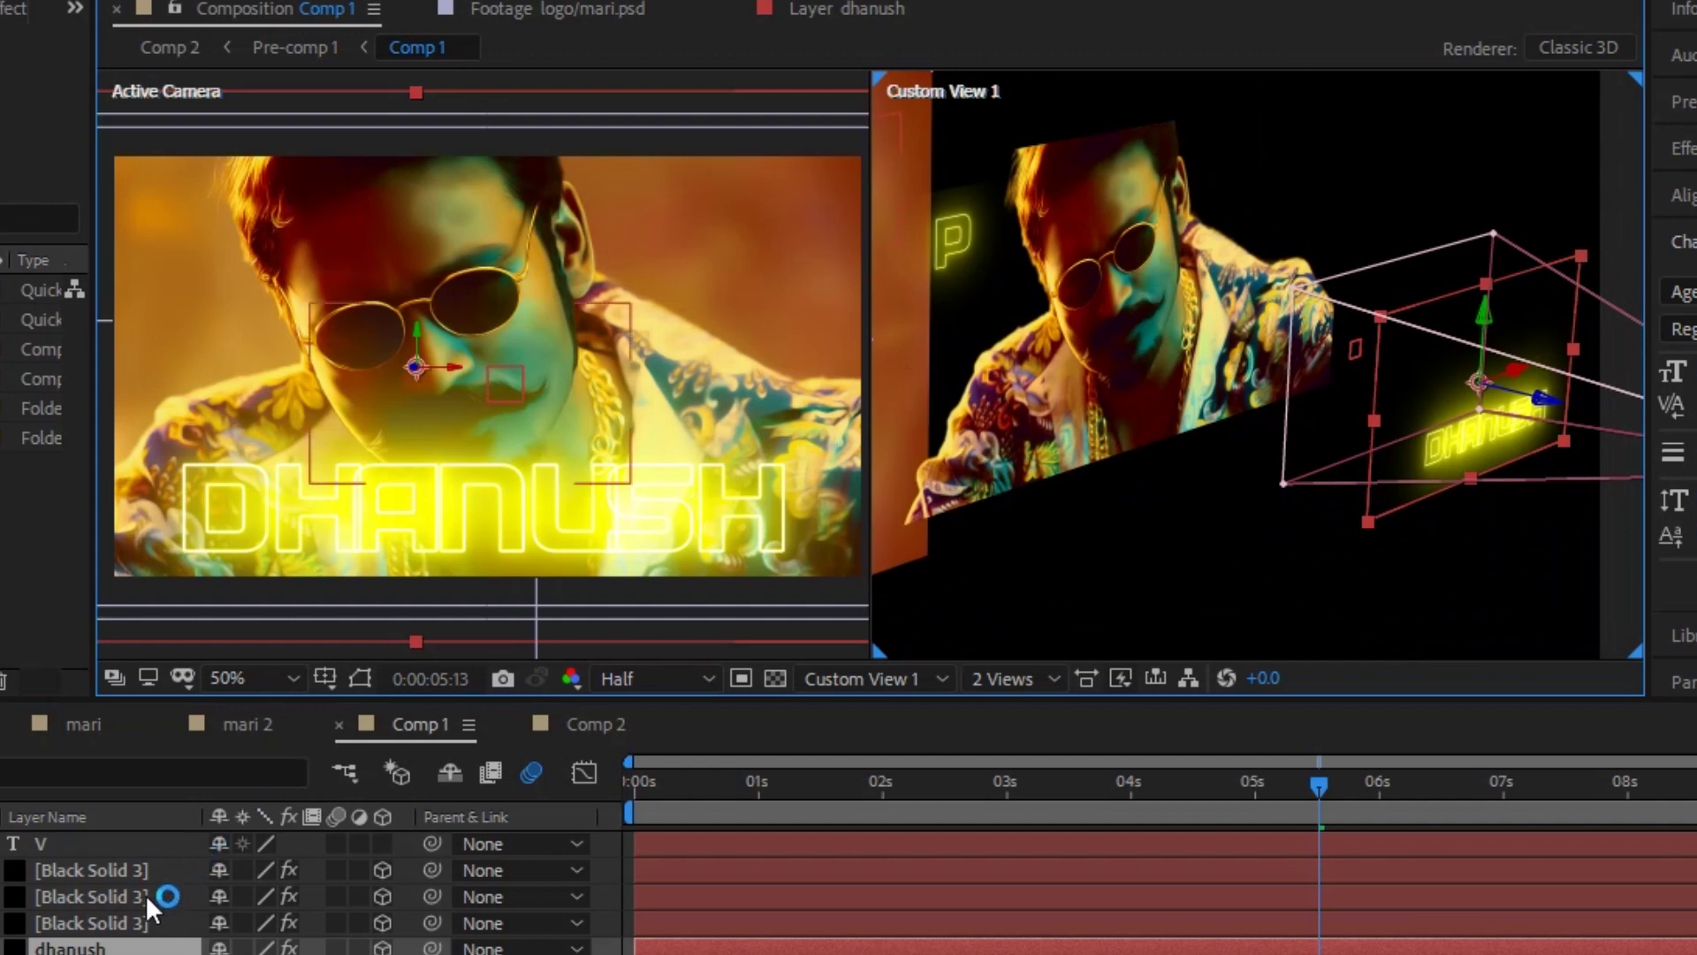
{"action": "scroll", "coordinate": [145, 887], "scroll_direction": "down", "scroll_amount": 1}
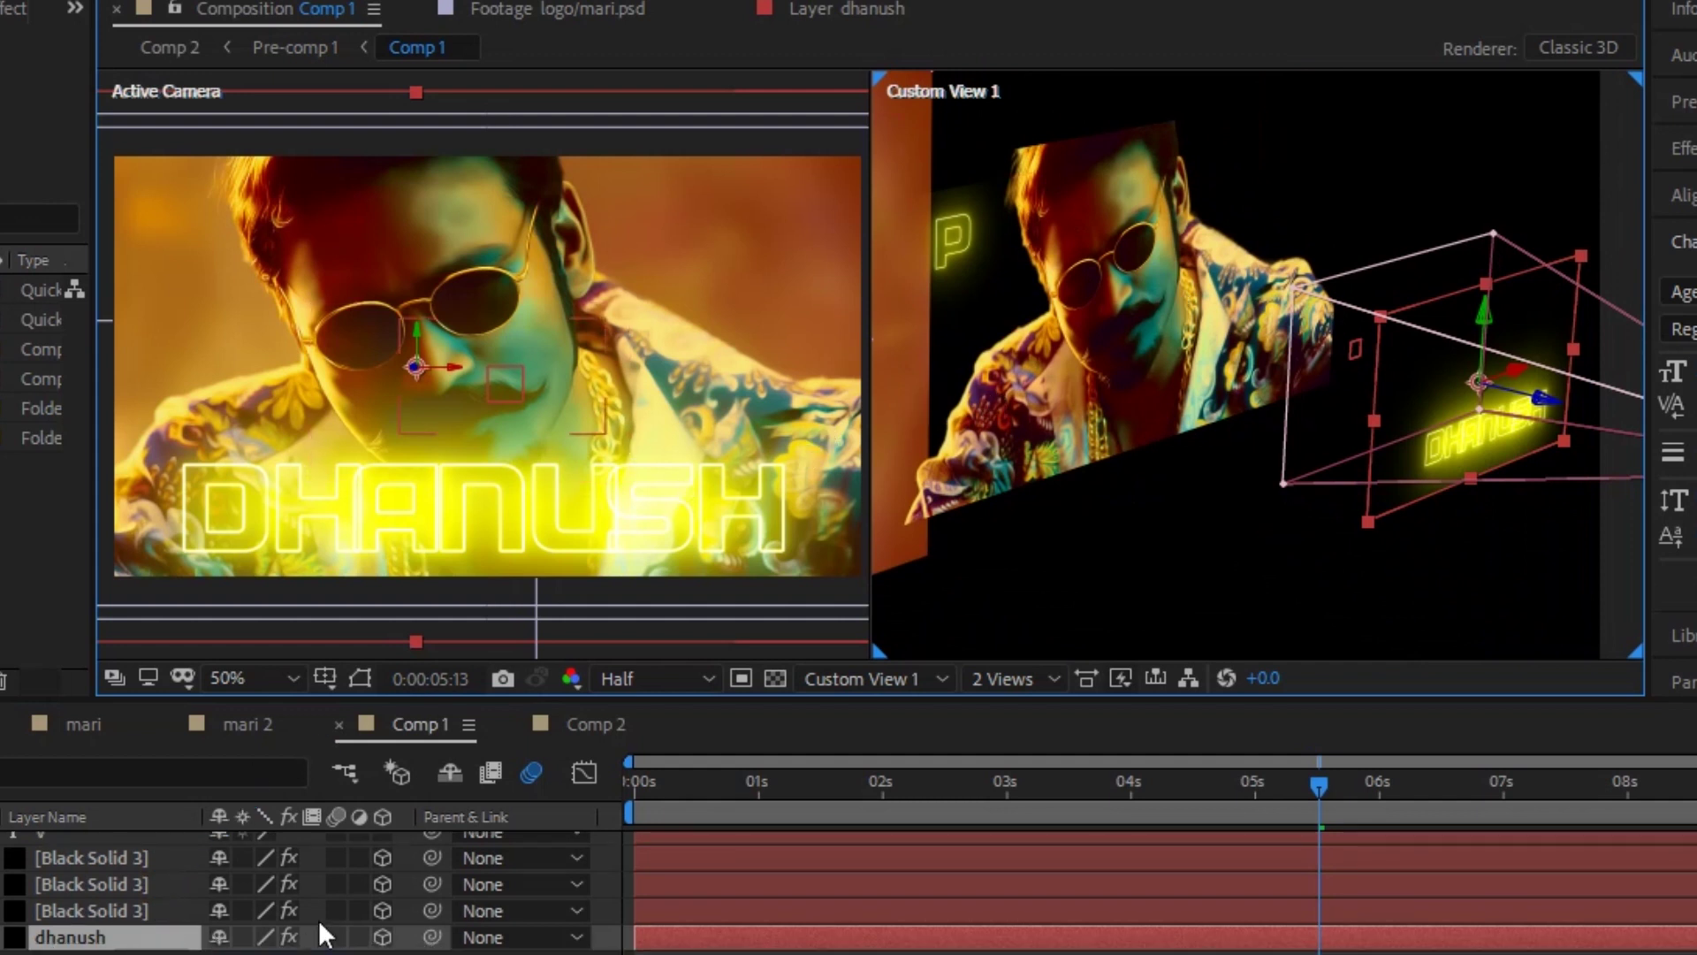
{"action": "scroll", "coordinate": [318, 920], "scroll_direction": "down", "scroll_amount": 2}
{"action": "mouse_move", "coordinate": [334, 883]}
{"action": "left_mouse_down"}
{"action": "mouse_move", "coordinate": [310, 895]}
{"action": "mouse_move", "coordinate": [412, 890]}
{"action": "left_mouse_up"}
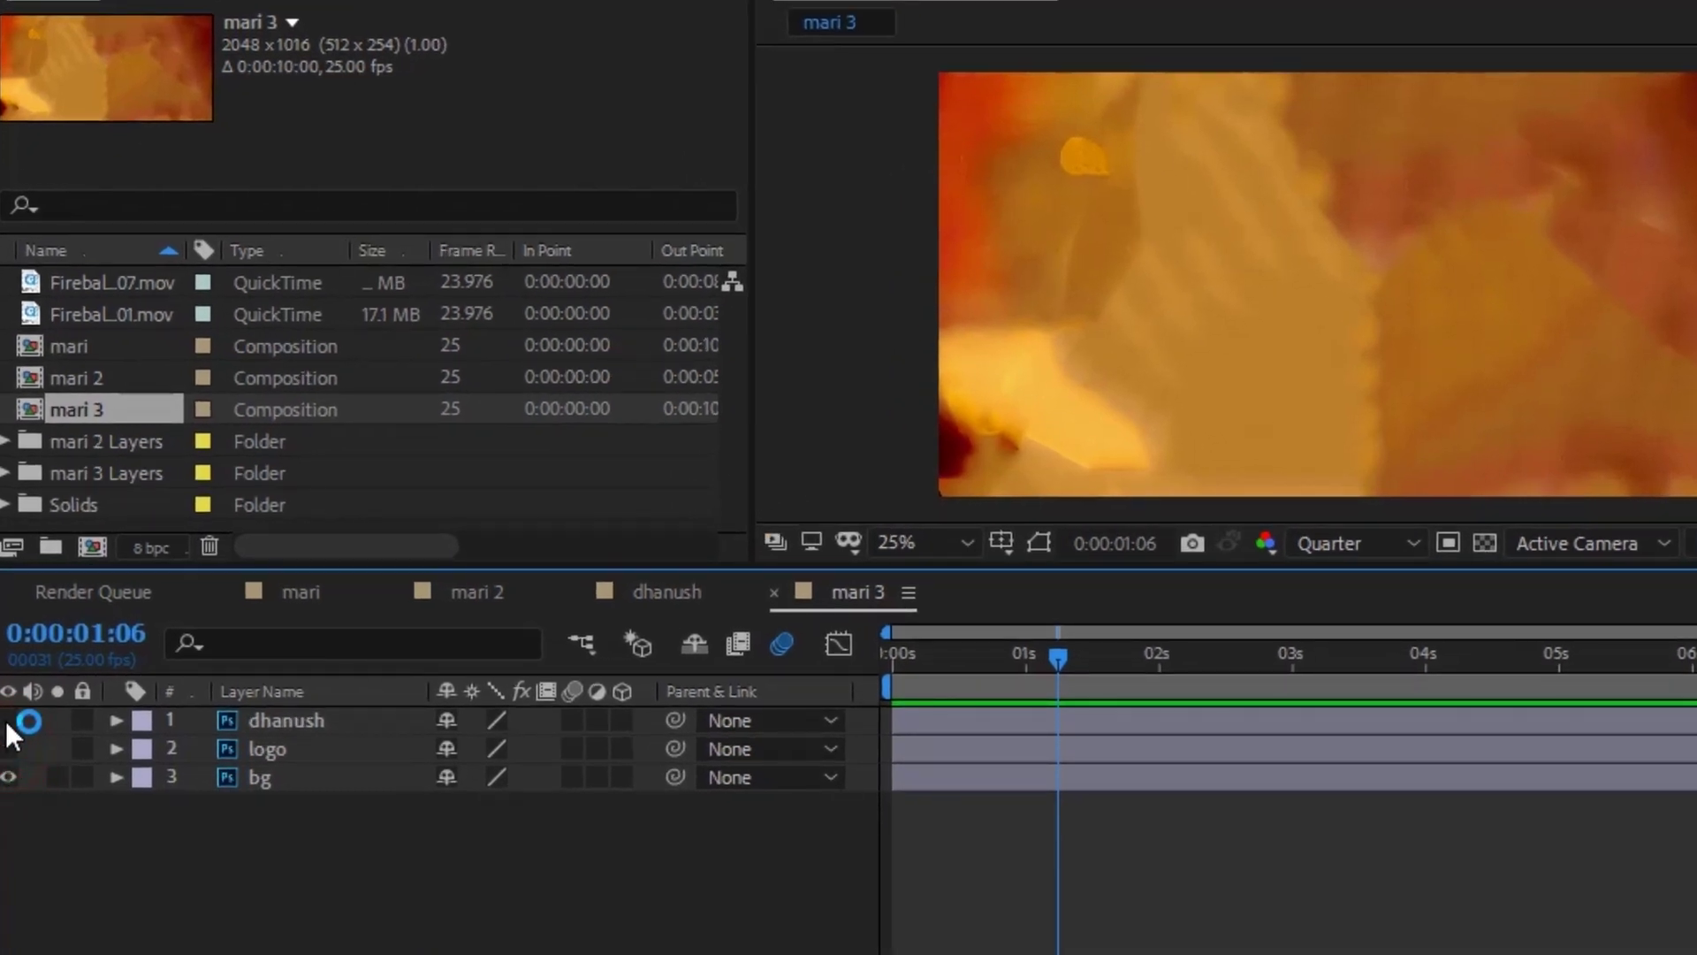
- Make the dhanush and logo layers visible in mari 3 and open the dhanush composition
{"action": "left_click", "coordinate": [8, 720]}
{"action": "left_click", "coordinate": [6, 748]}
{"action": "left_click", "coordinate": [289, 942]}
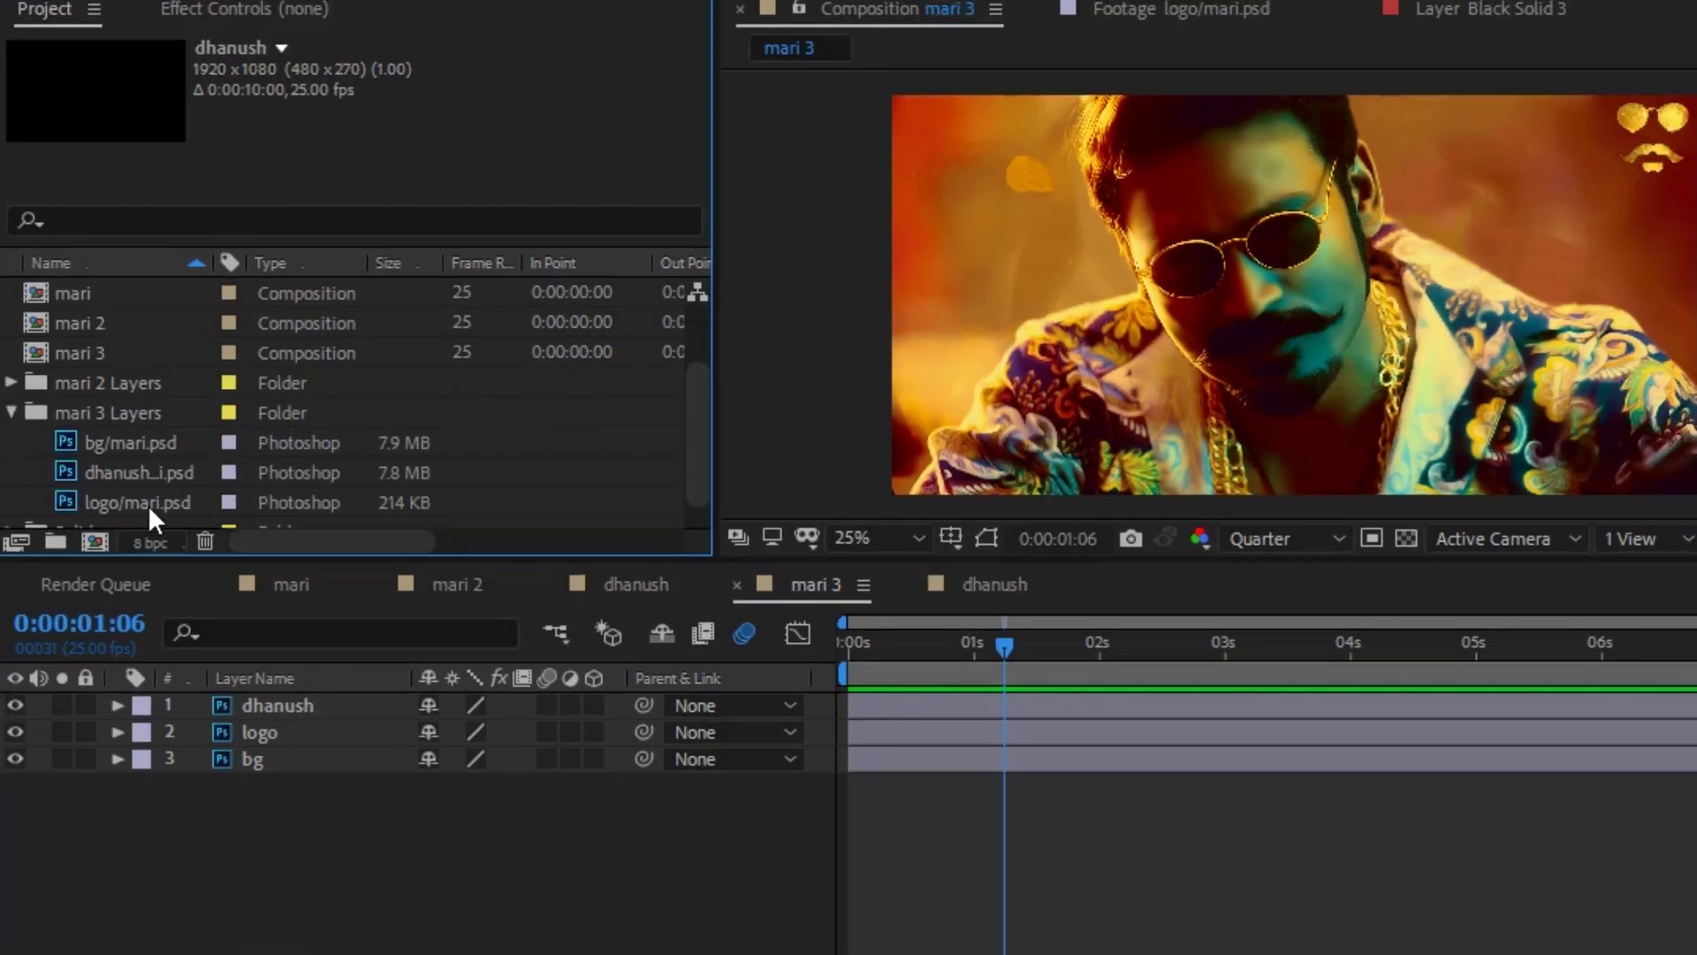
{"action": "left_click", "coordinate": [1015, 586]}
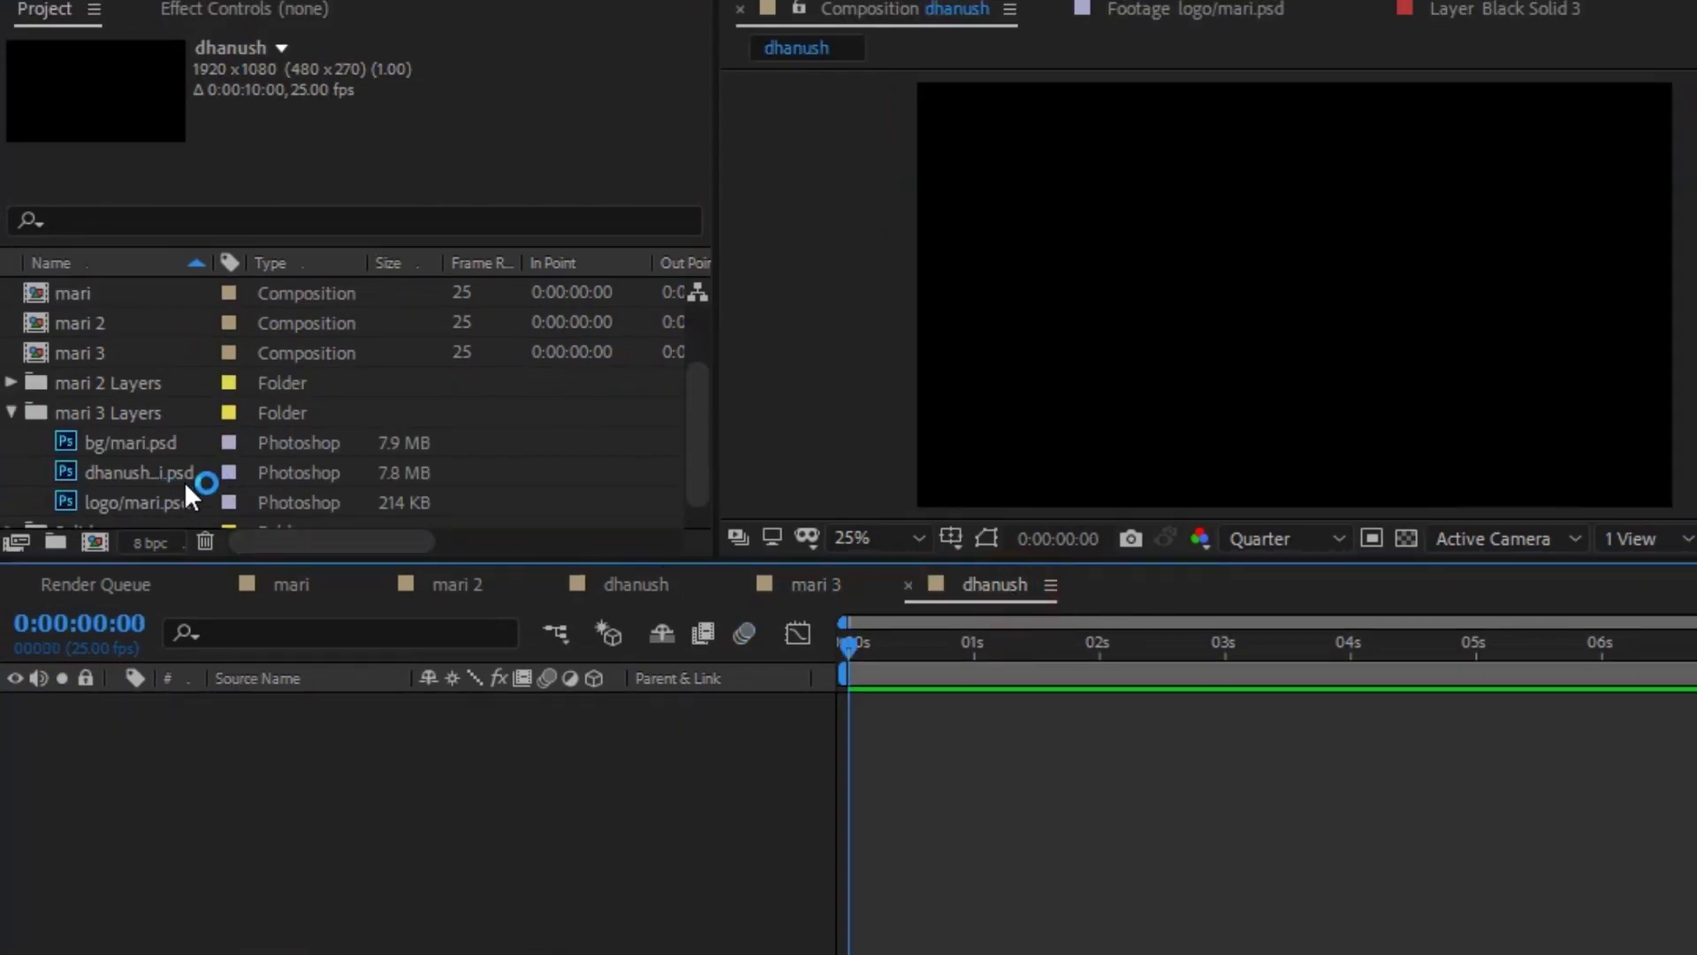
- Stack bg, logo and dhanush mari.psd layers in the comp, making bg and logo 3D
{"action": "left_click_drag", "start_coordinate": [133, 441], "coordinate": [227, 830]}
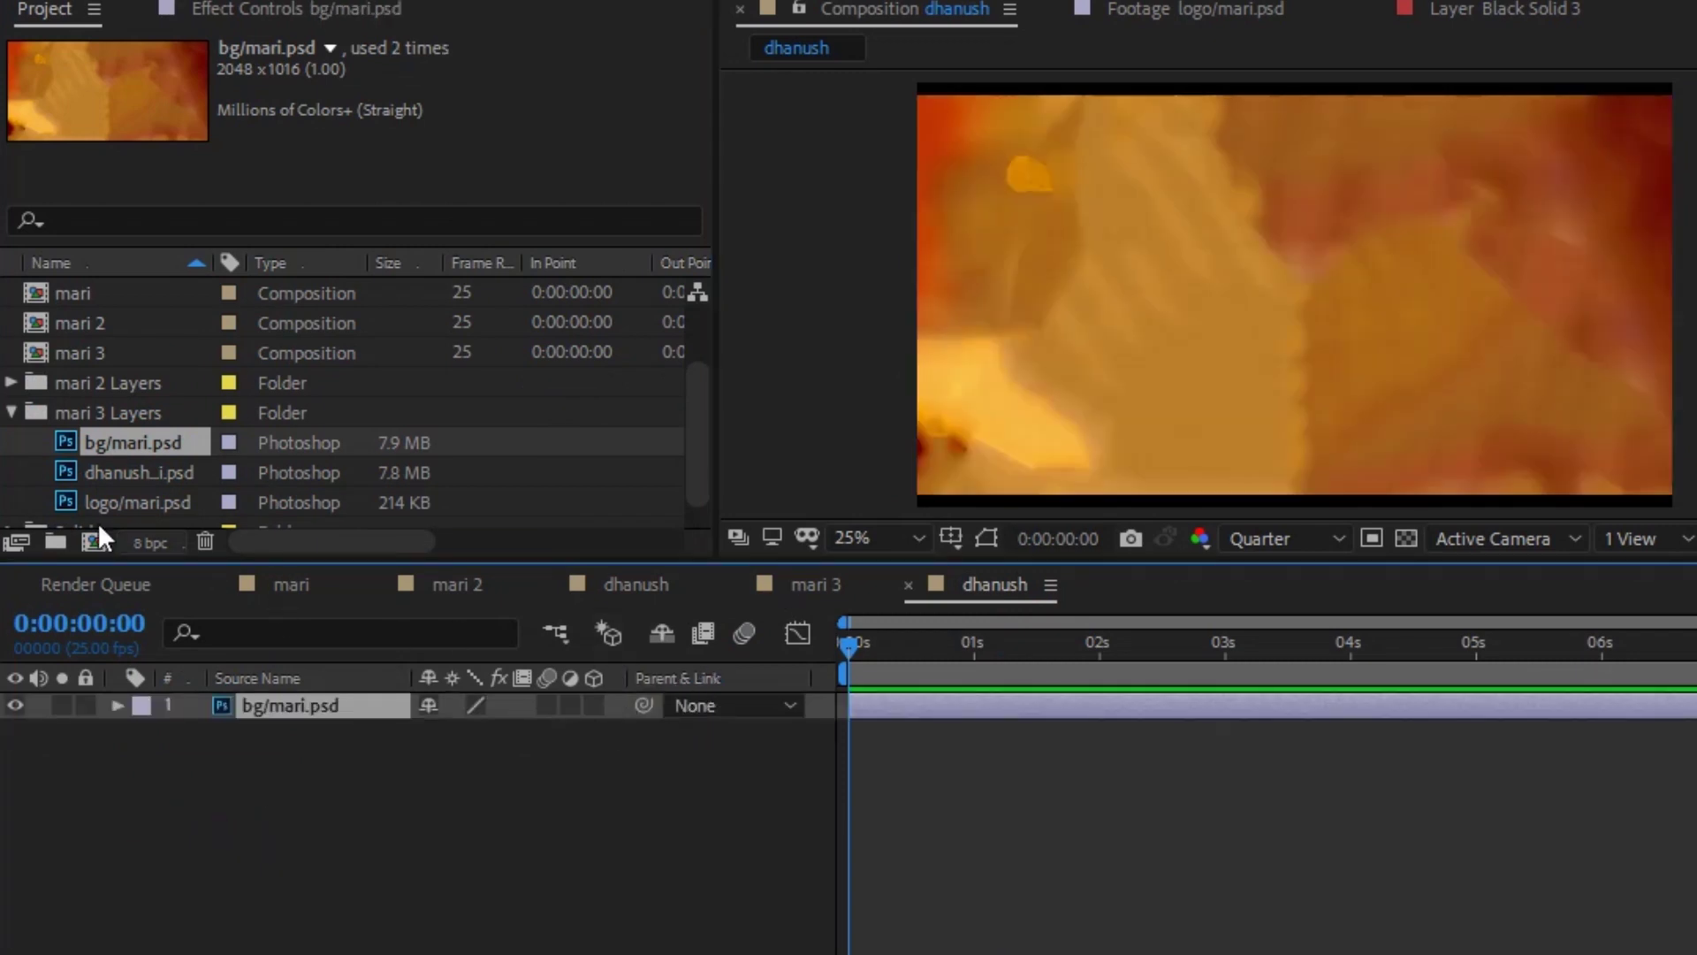
{"action": "left_click_drag", "start_coordinate": [173, 501], "coordinate": [242, 704]}
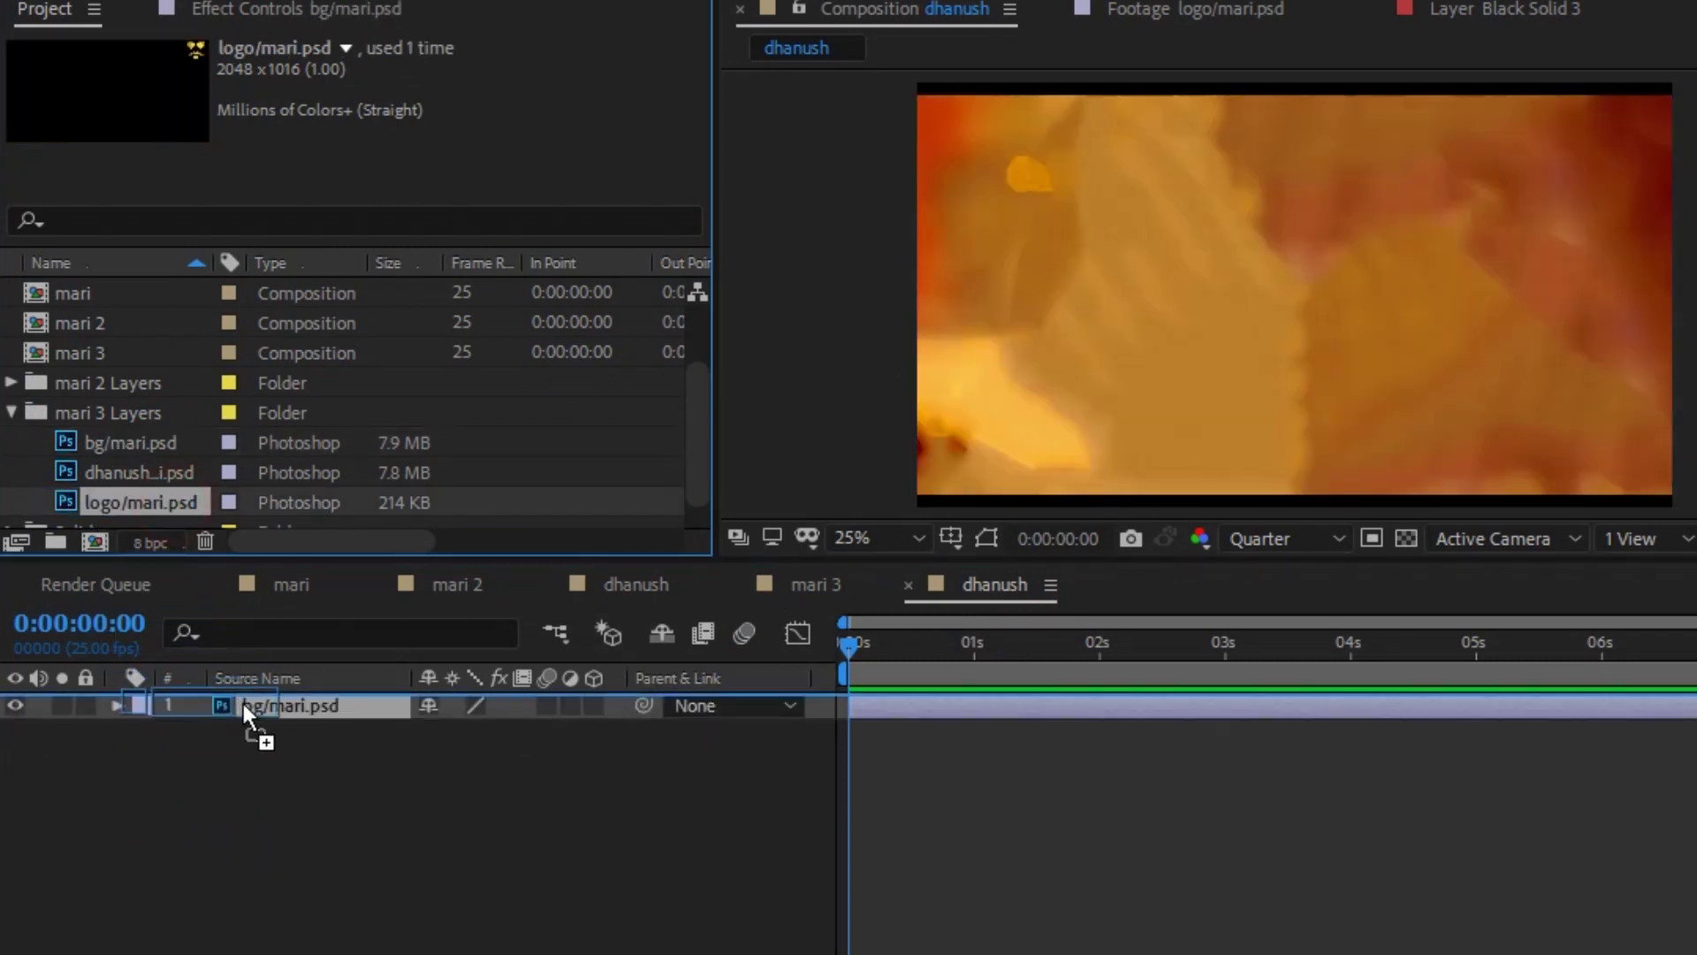
{"action": "left_click_drag", "start_coordinate": [141, 472], "coordinate": [247, 704]}
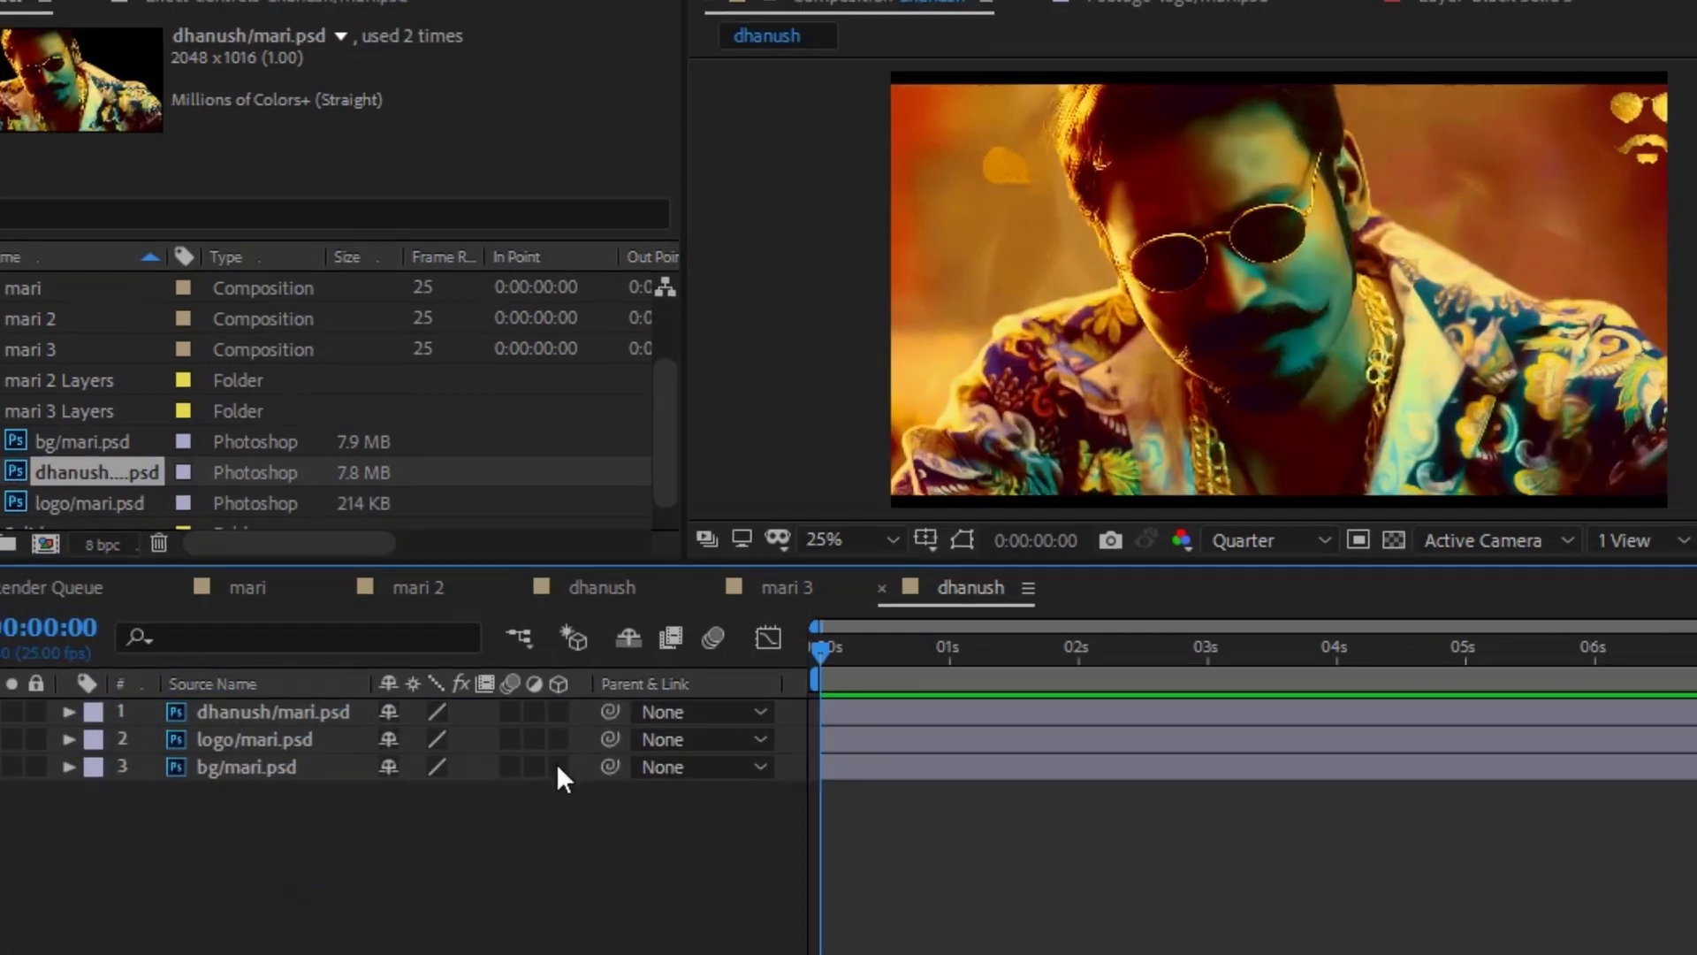
{"action": "left_click", "coordinate": [593, 758]}
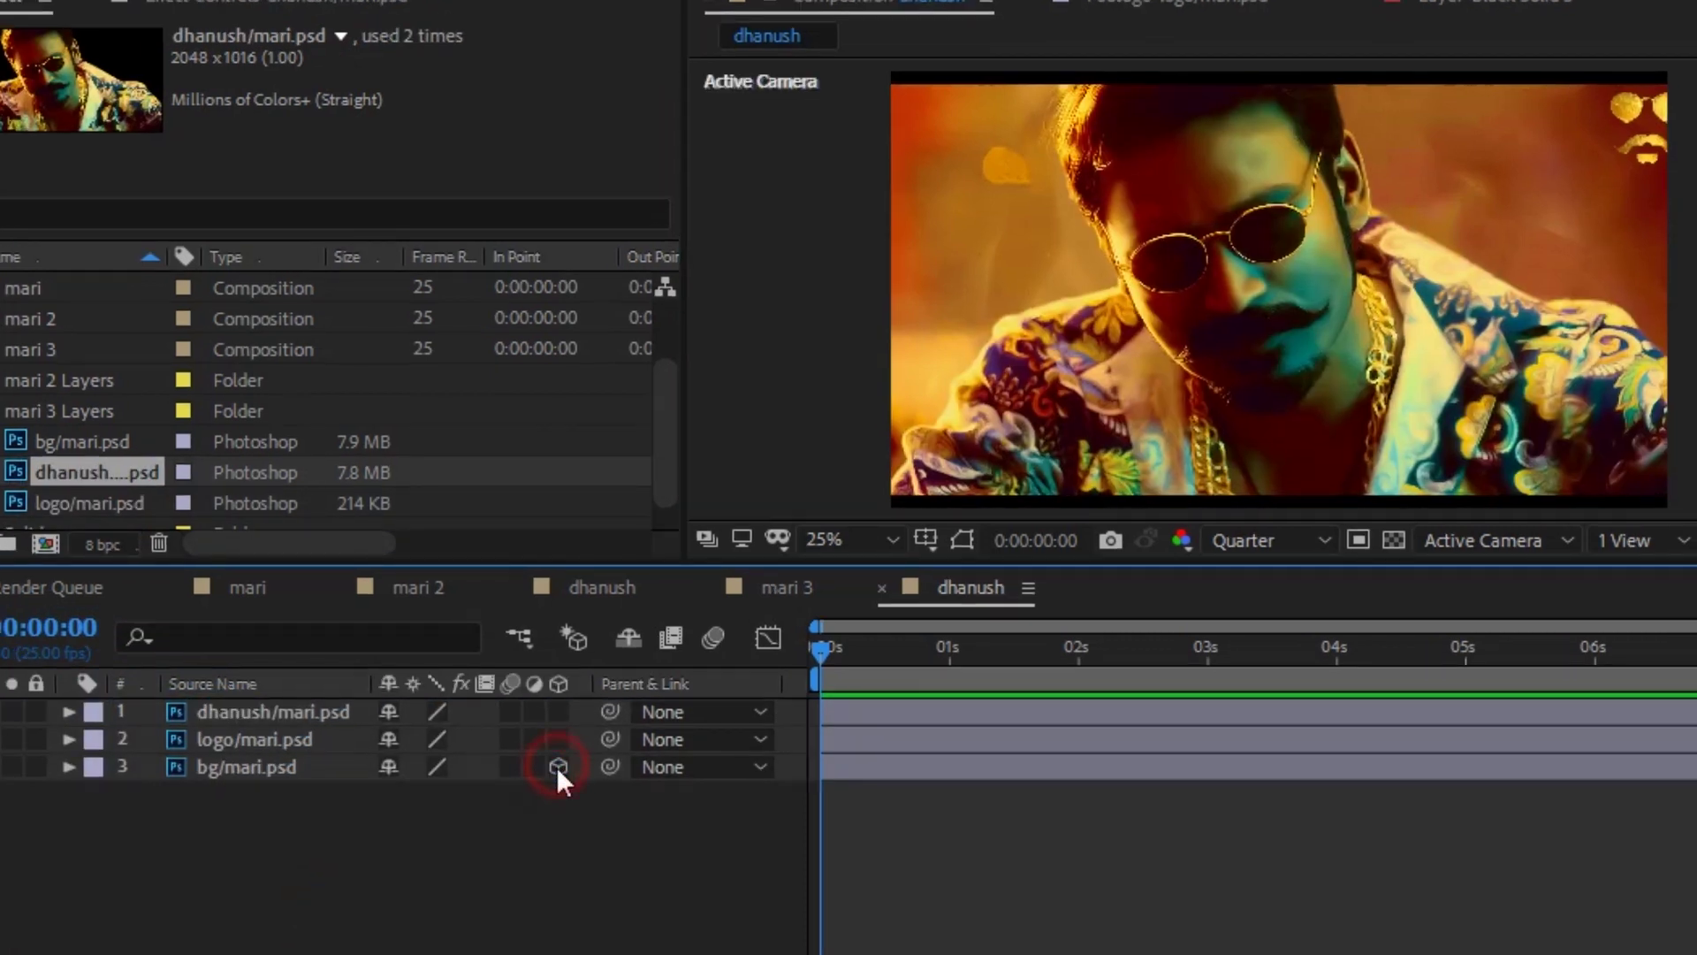
{"action": "left_click", "coordinate": [557, 740]}
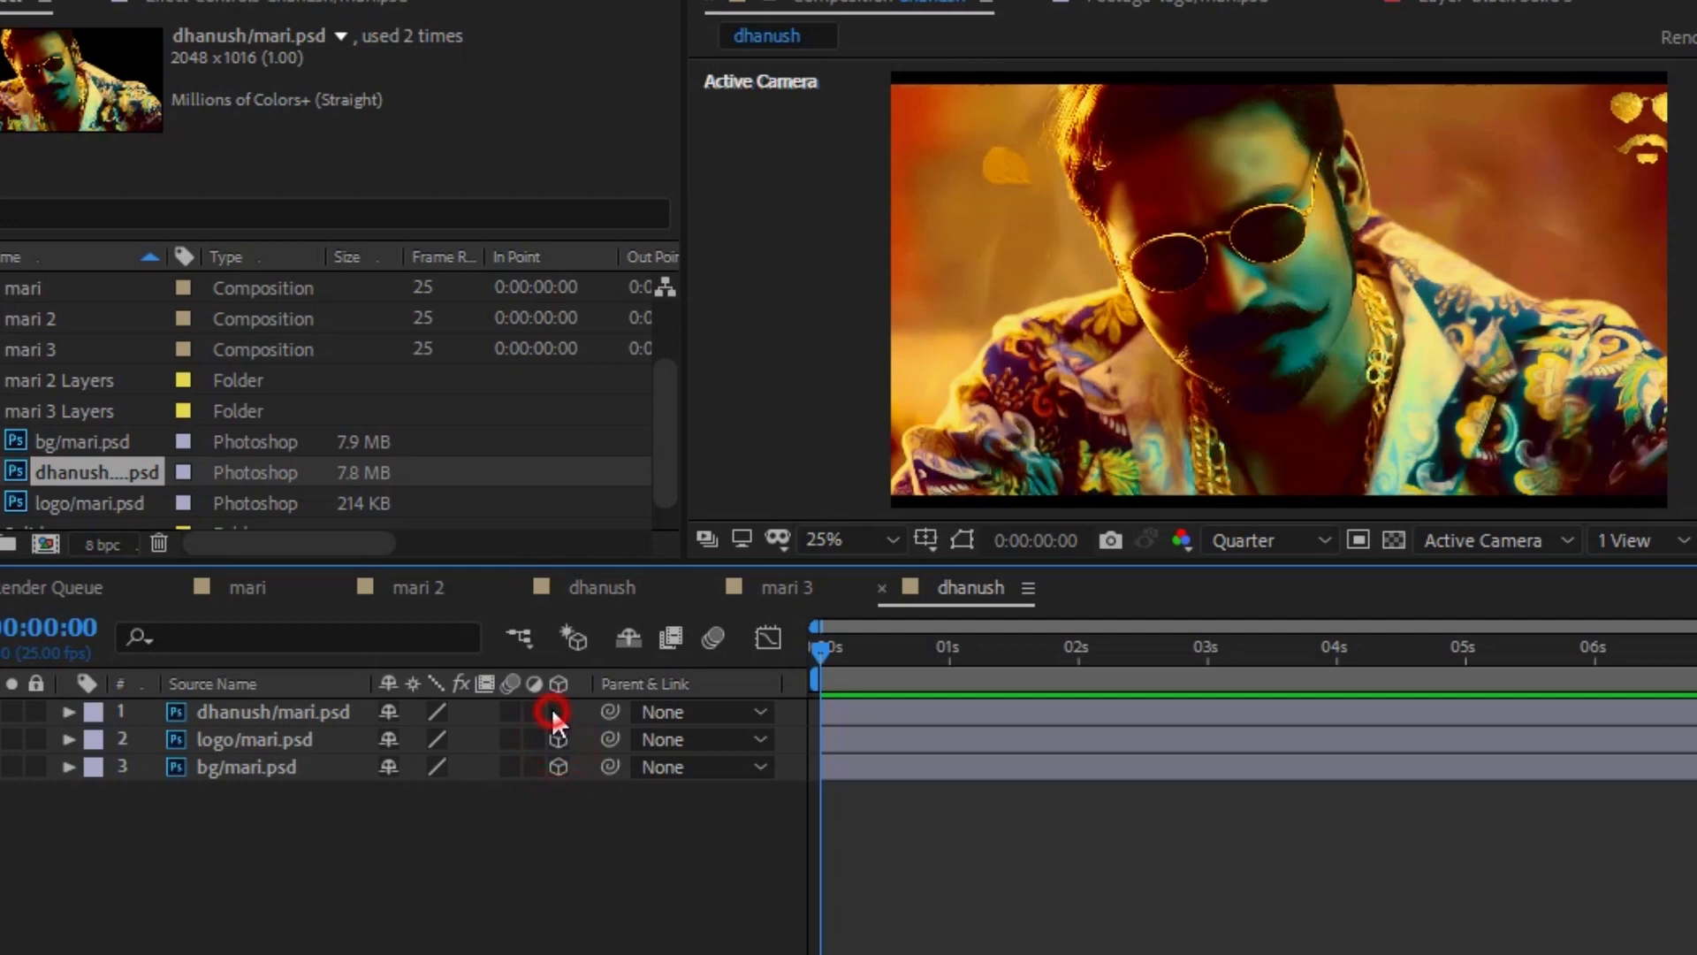
- Add a 50mm two-node camera named Camera 1 to the composition
{"action": "right_click", "coordinate": [442, 916]}
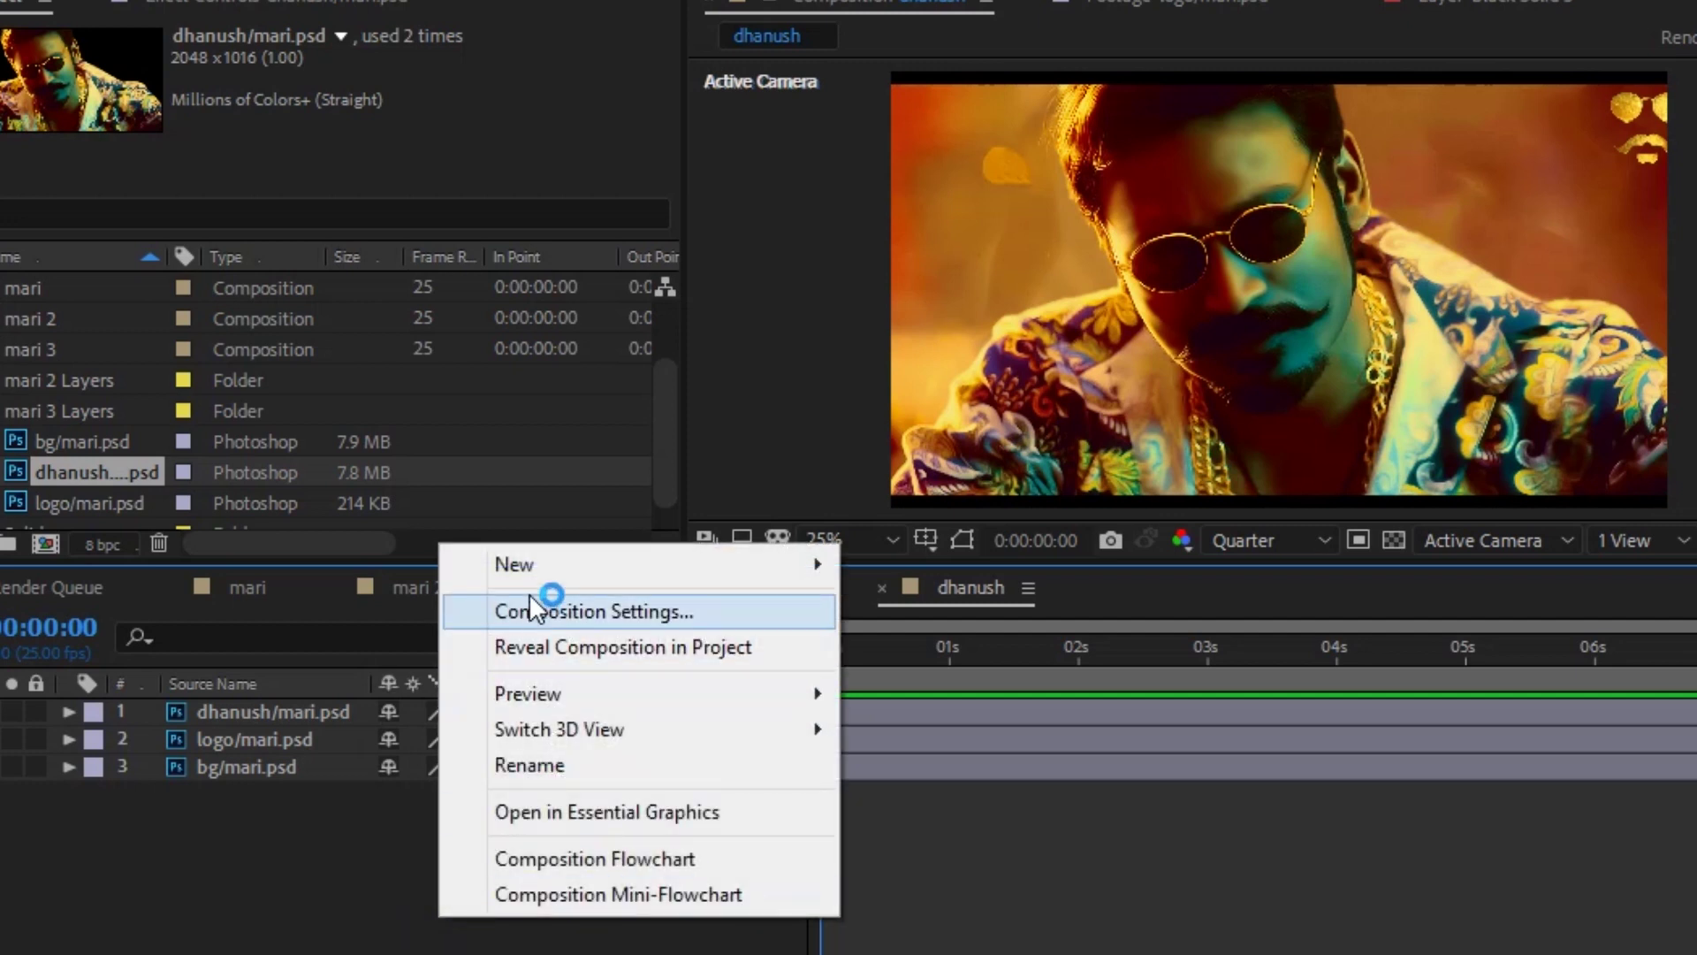
{"action": "left_click", "coordinate": [534, 576]}
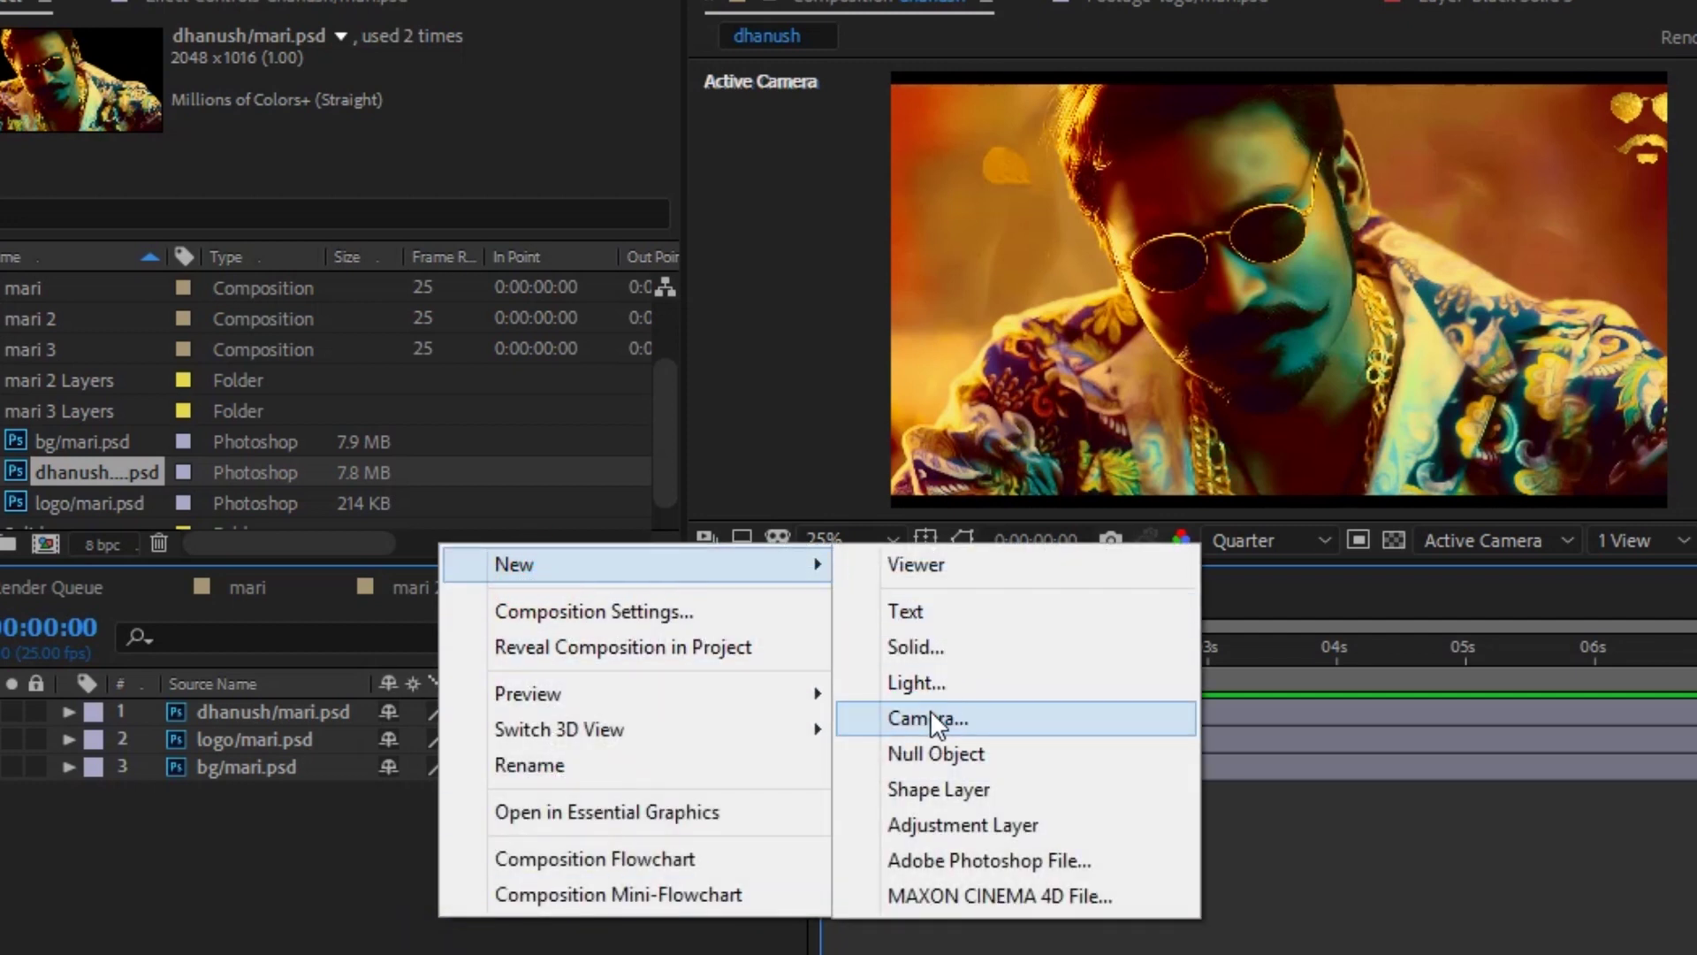
{"action": "left_click", "coordinate": [931, 717]}
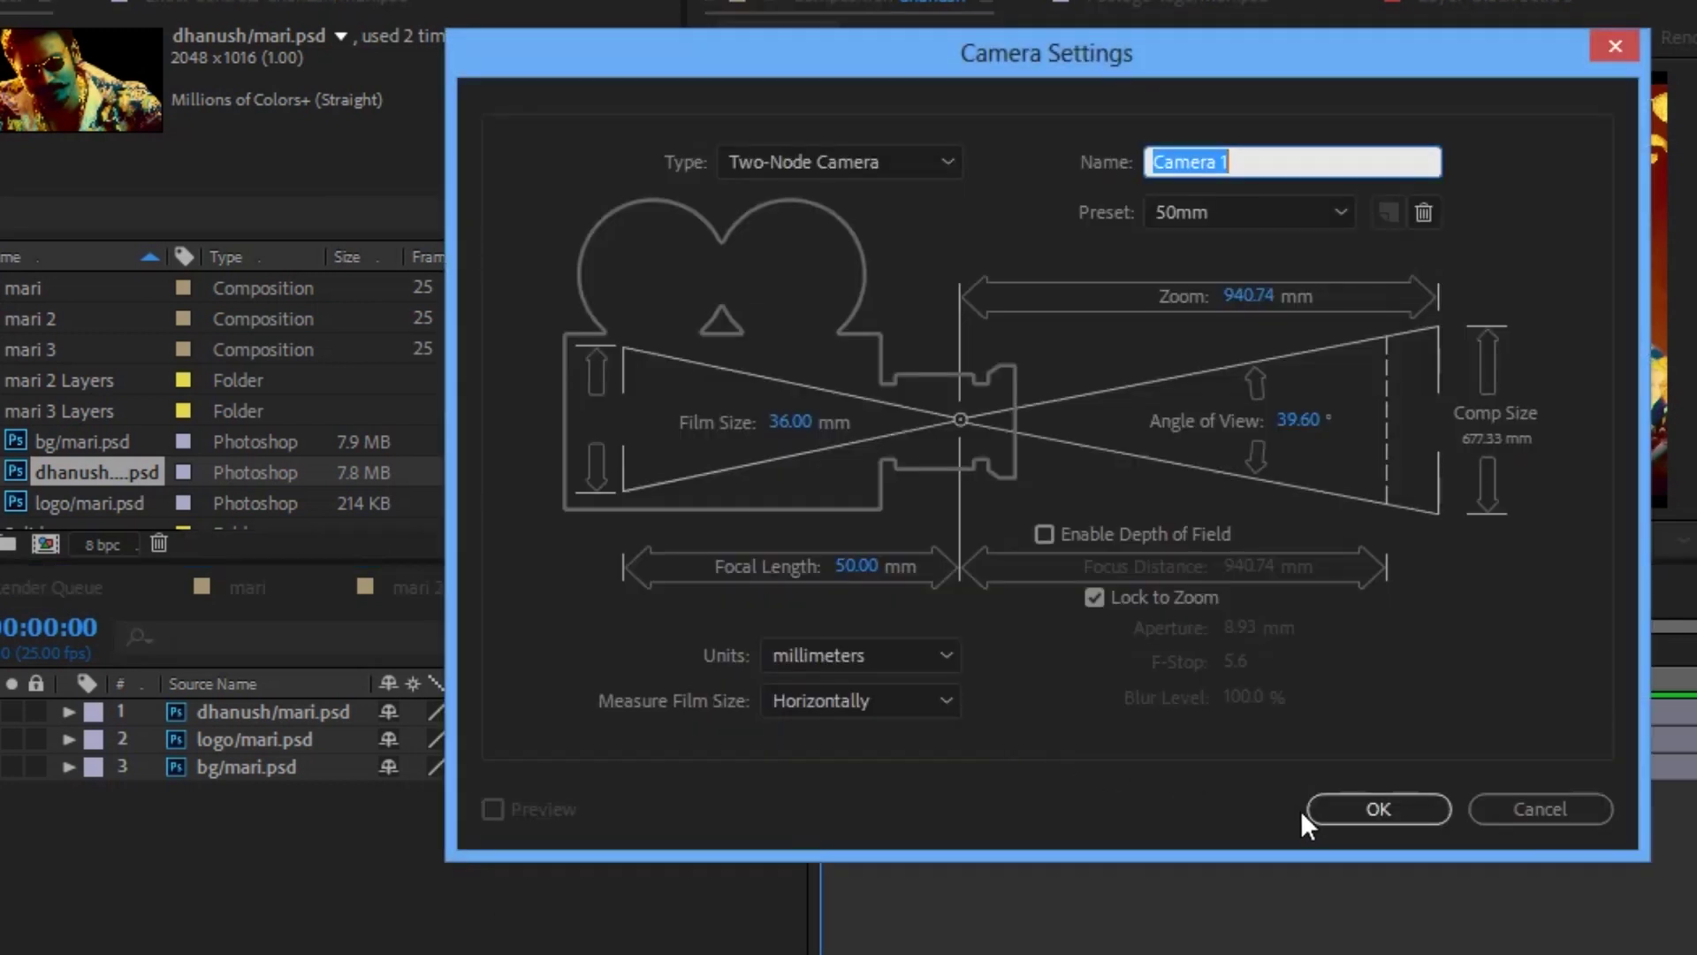
{"action": "left_click", "coordinate": [1349, 812]}
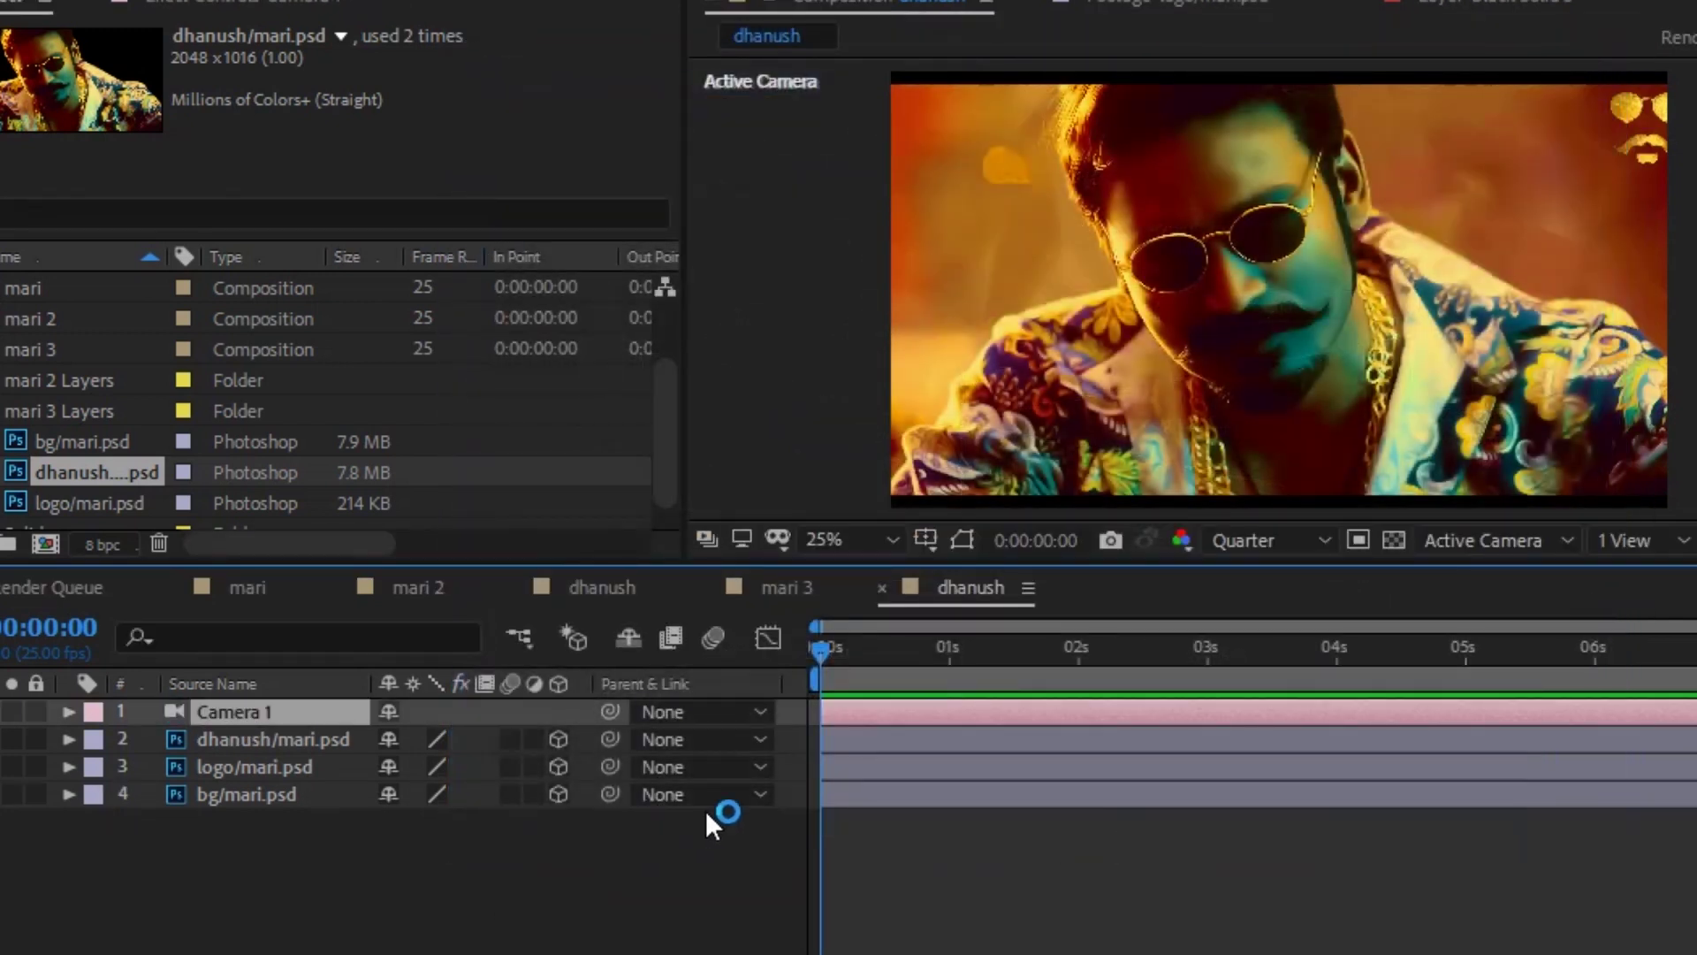
- Push the bg/mari.psd background to Z 5000 and scale it to 272%
{"action": "left_click", "coordinate": [305, 793]}
{"action": "key", "text": "p"}
{"action": "left_click", "coordinate": [506, 824]}
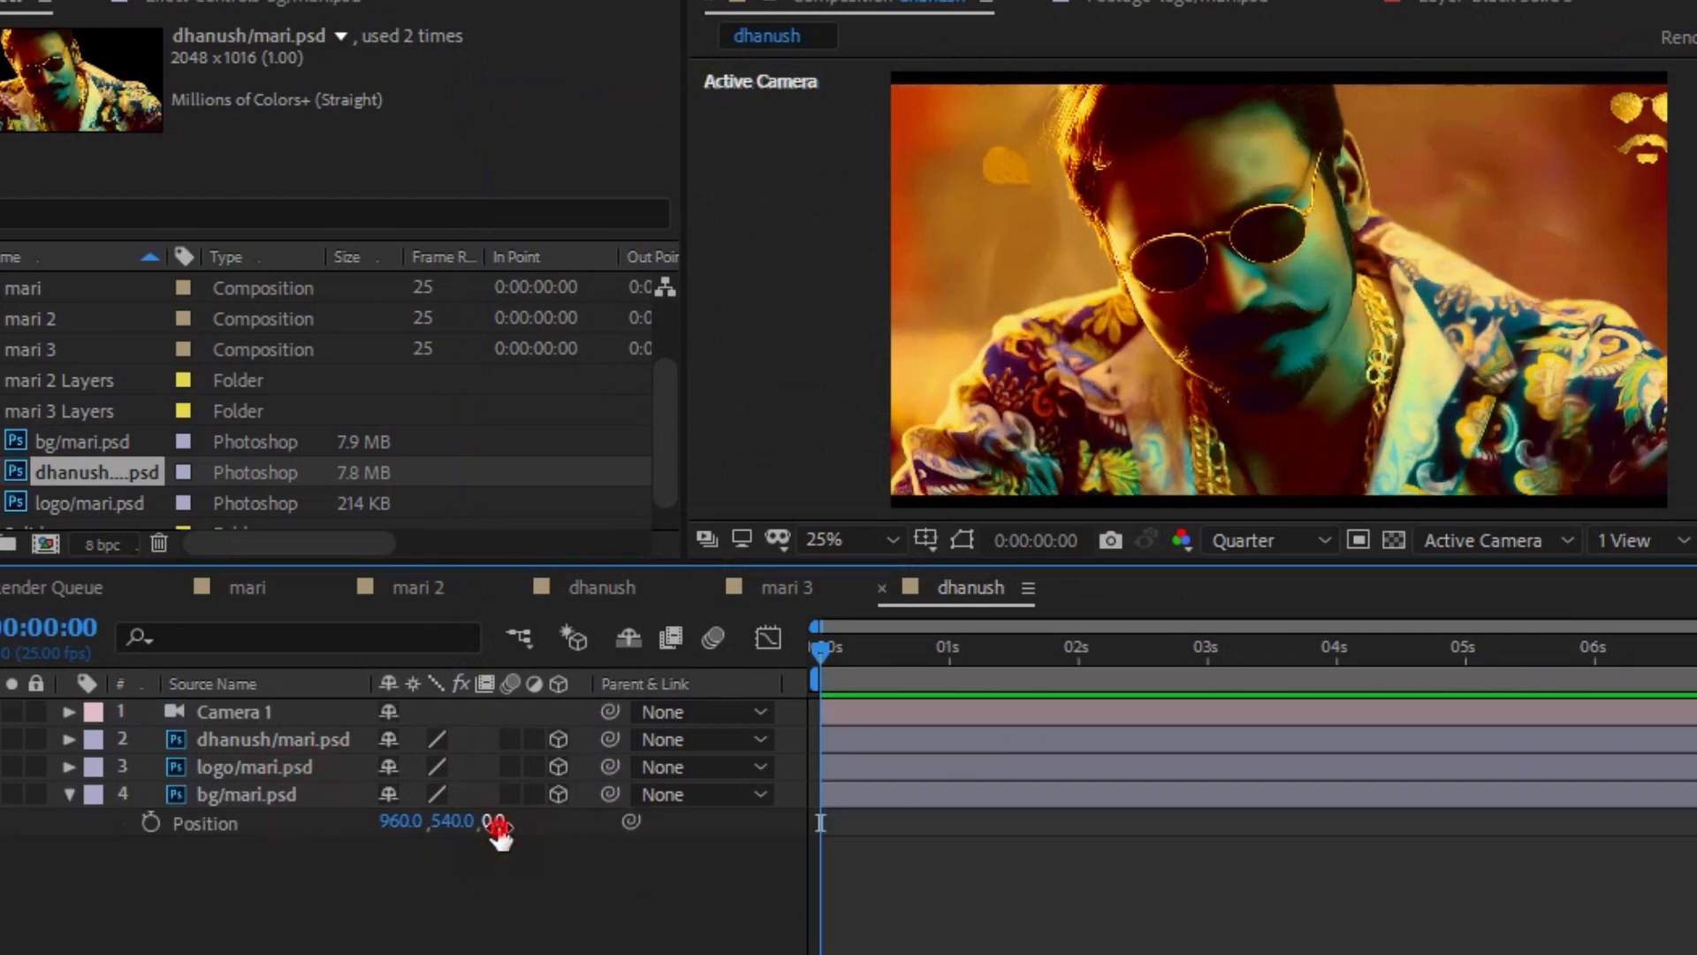
{"action": "type", "text": "5000"}
{"action": "key", "text": "Return"}
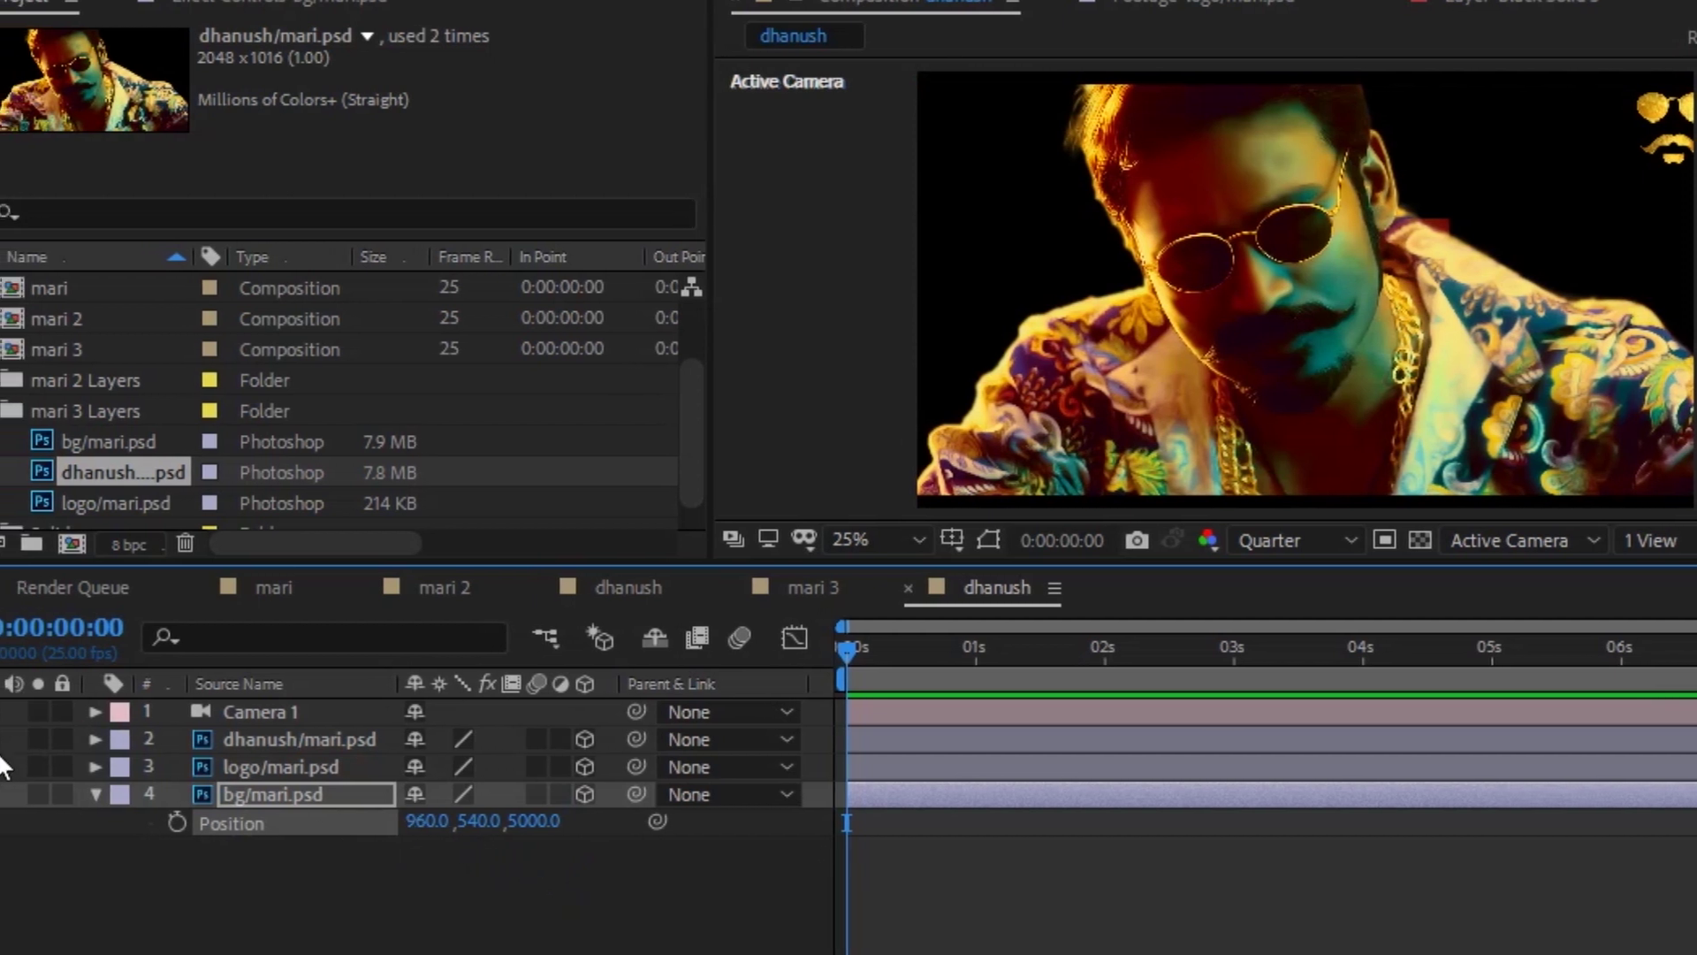
{"action": "left_click", "coordinate": [9, 739]}
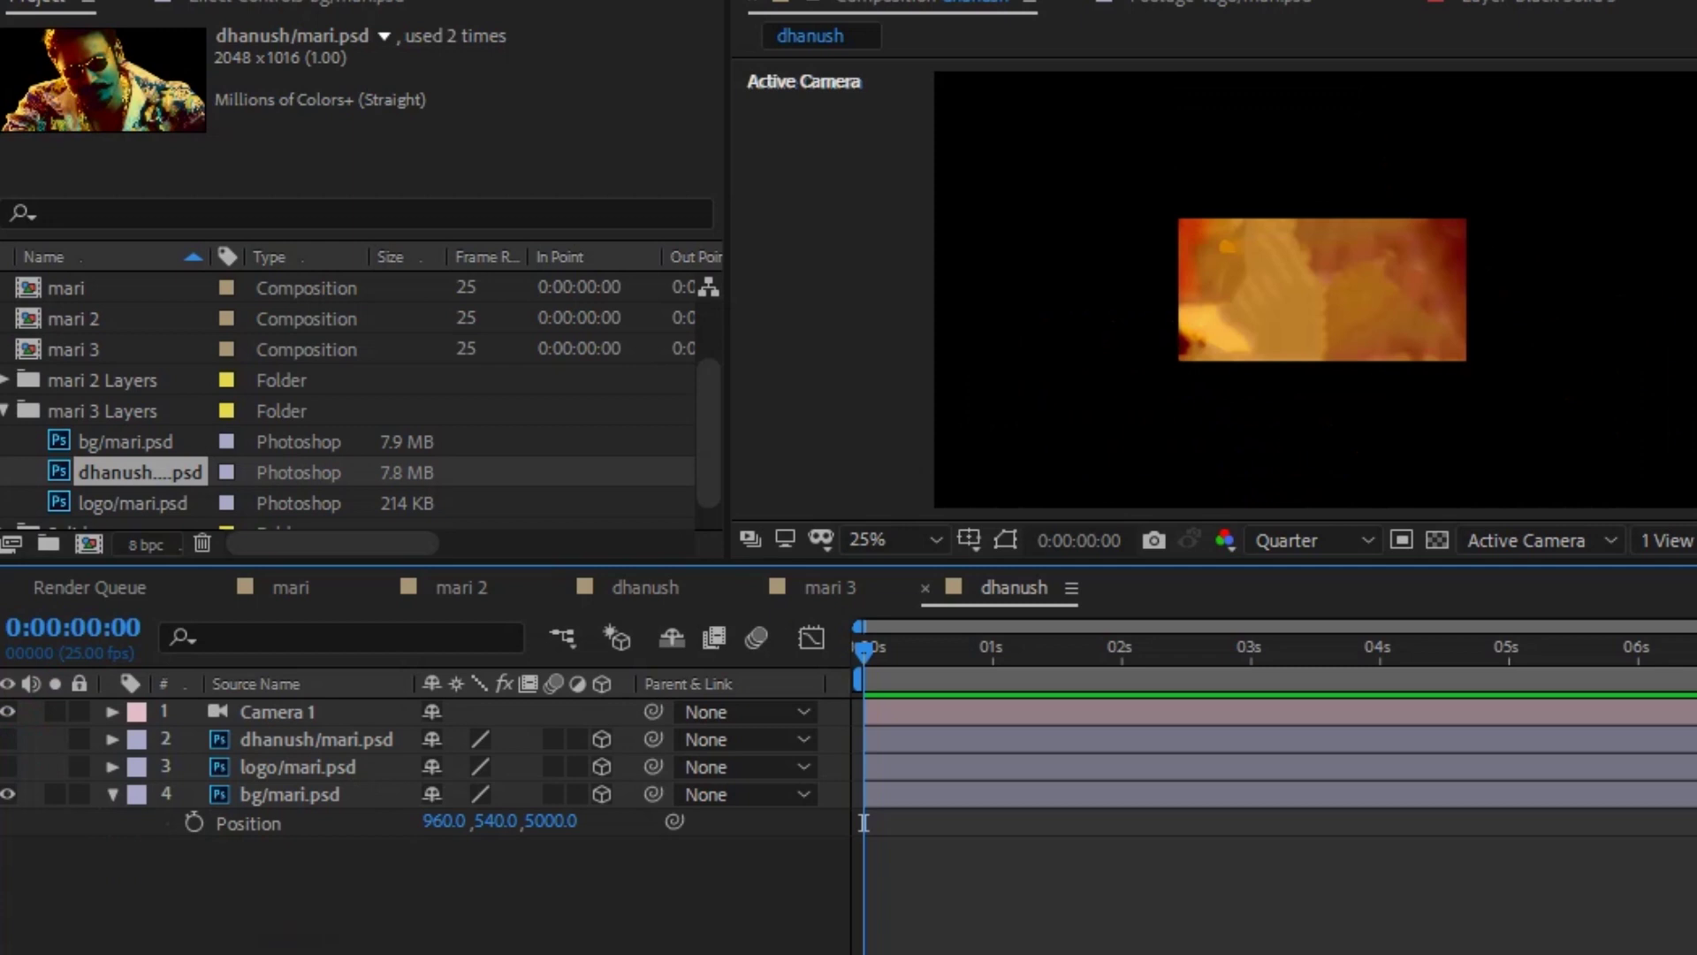
{"action": "left_click", "coordinate": [285, 799]}
{"action": "key", "text": "s"}
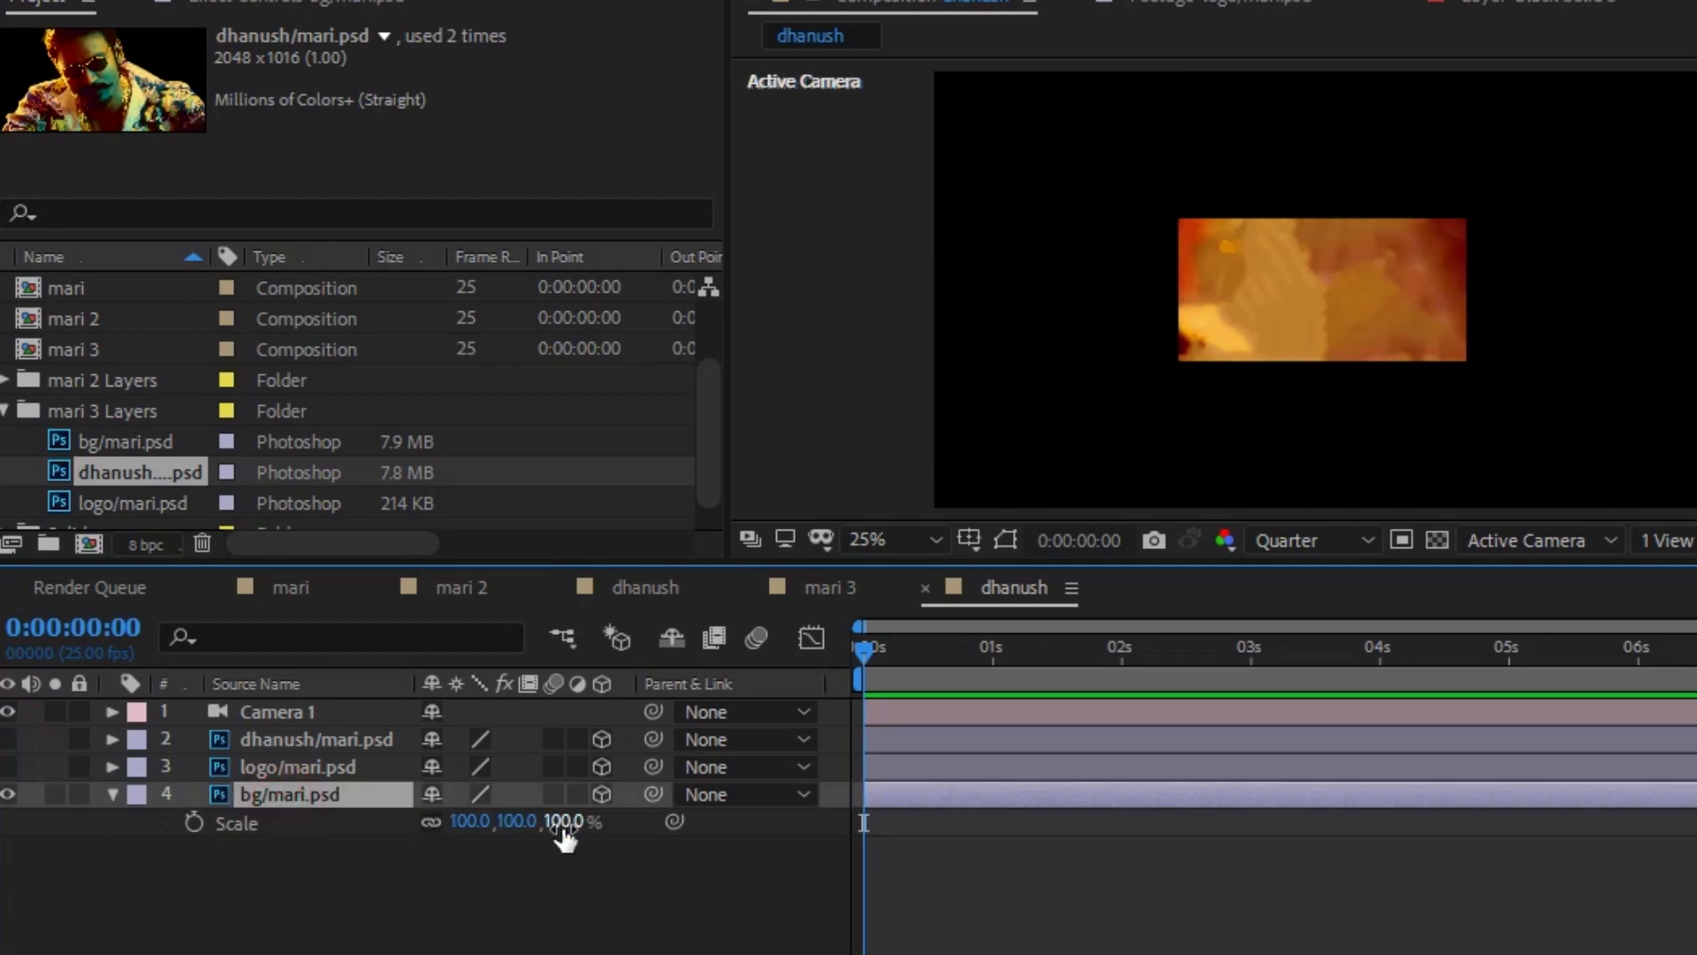
{"action": "left_click_drag", "start_coordinate": [576, 829], "coordinate": [813, 805]}
{"action": "left_click", "coordinate": [548, 887]}
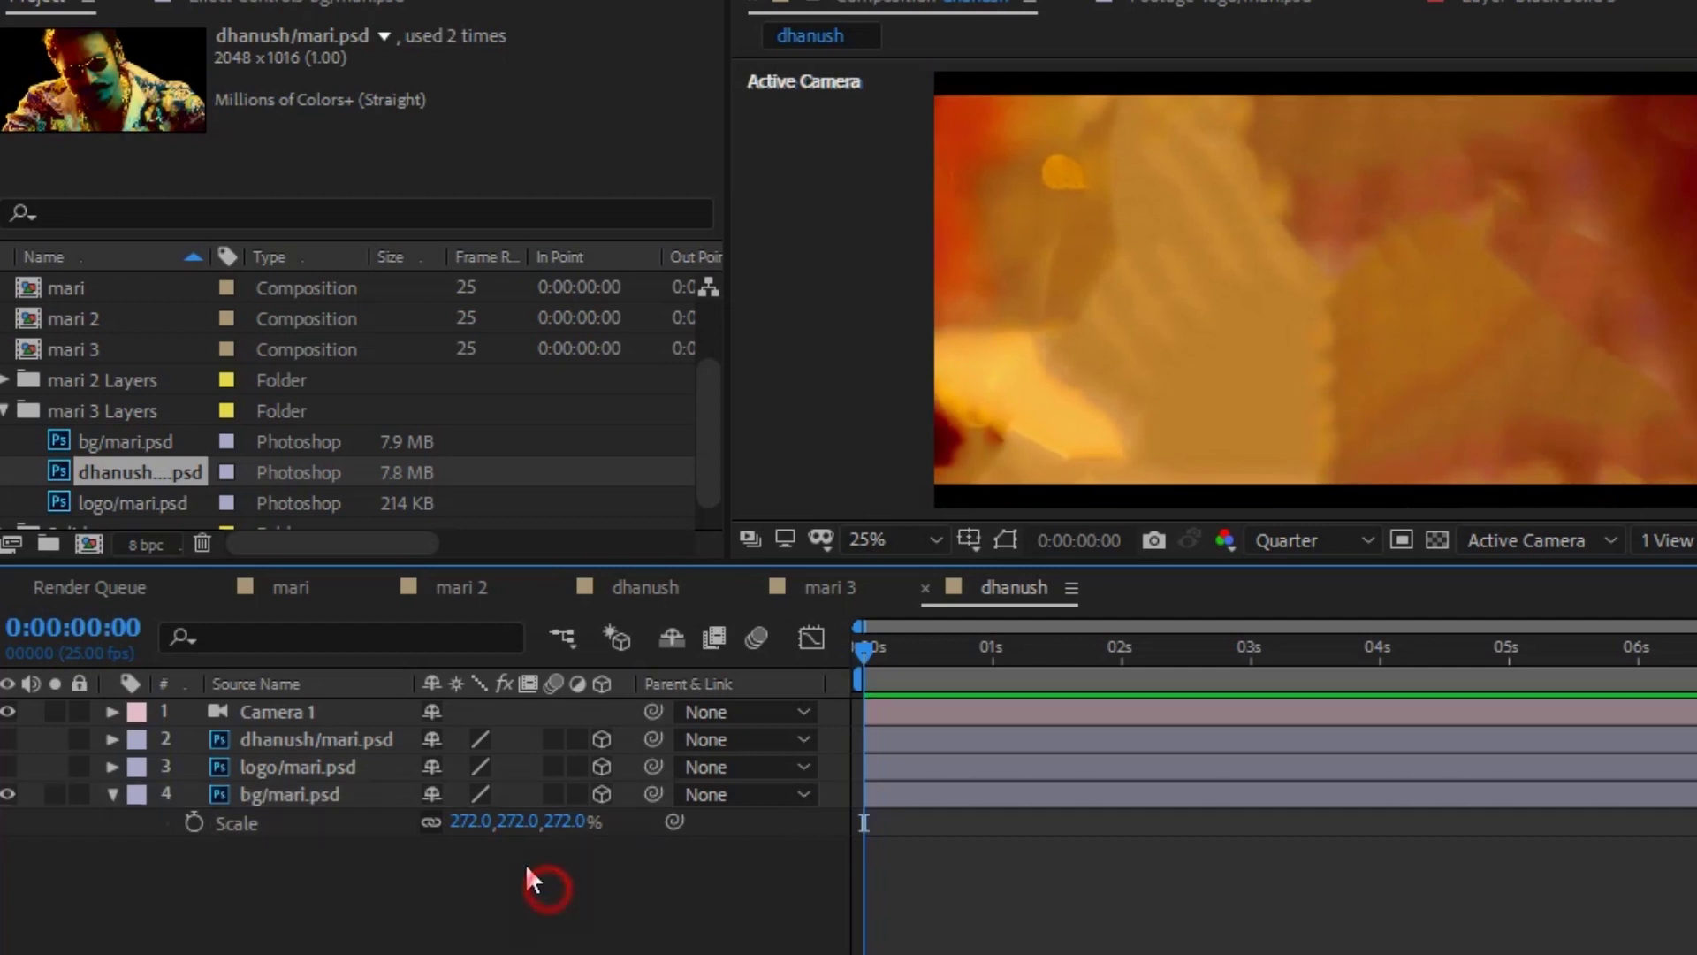
- Center the logo/mari.psd layer in frame and set its depth to Z 4000
{"action": "left_click", "coordinate": [332, 765]}
{"action": "left_click", "coordinate": [11, 766]}
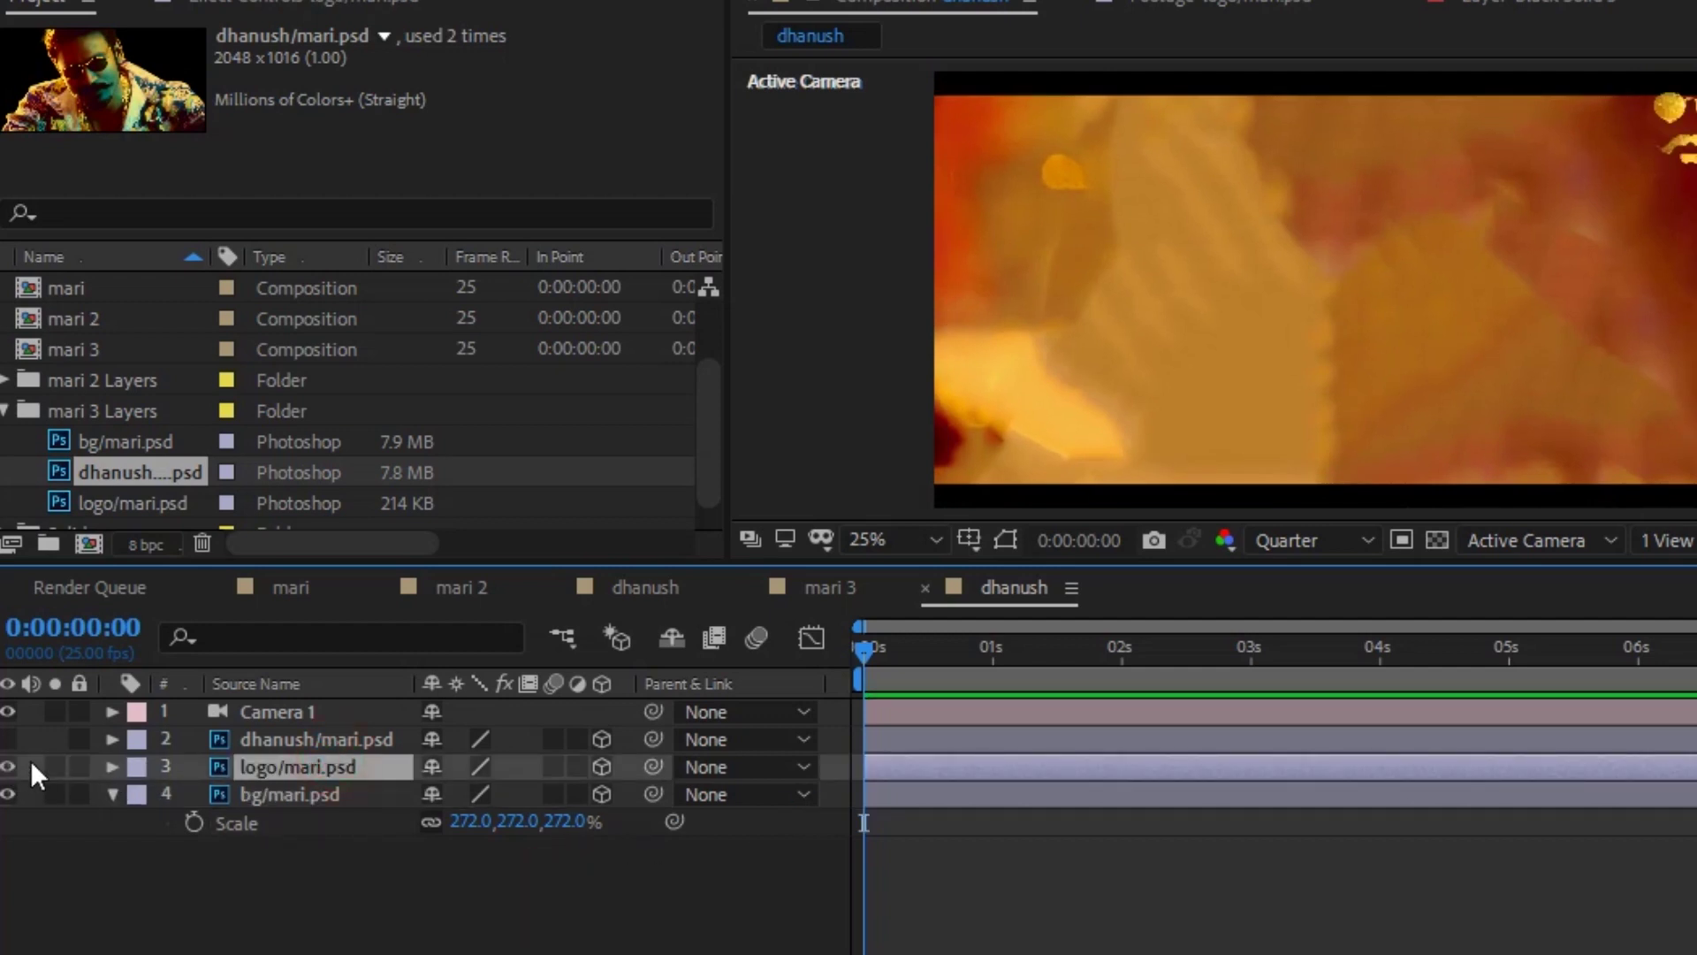
{"action": "key", "text": "p"}
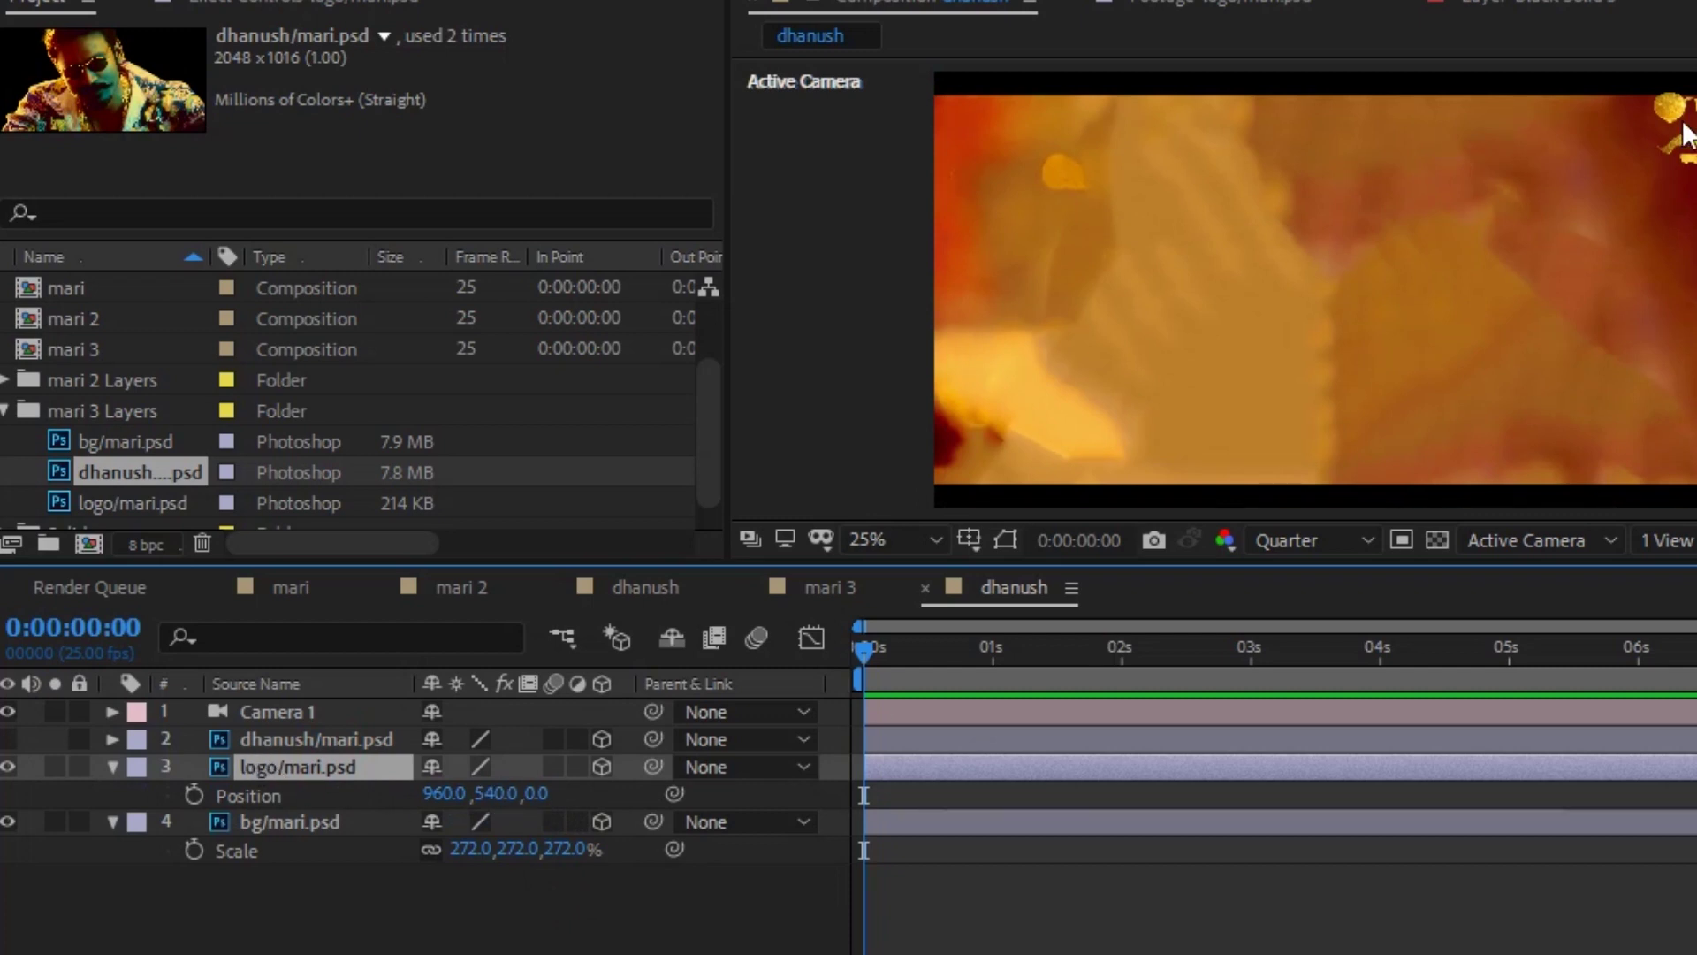
{"action": "left_click_drag", "start_coordinate": [1680, 159], "coordinate": [1316, 279]}
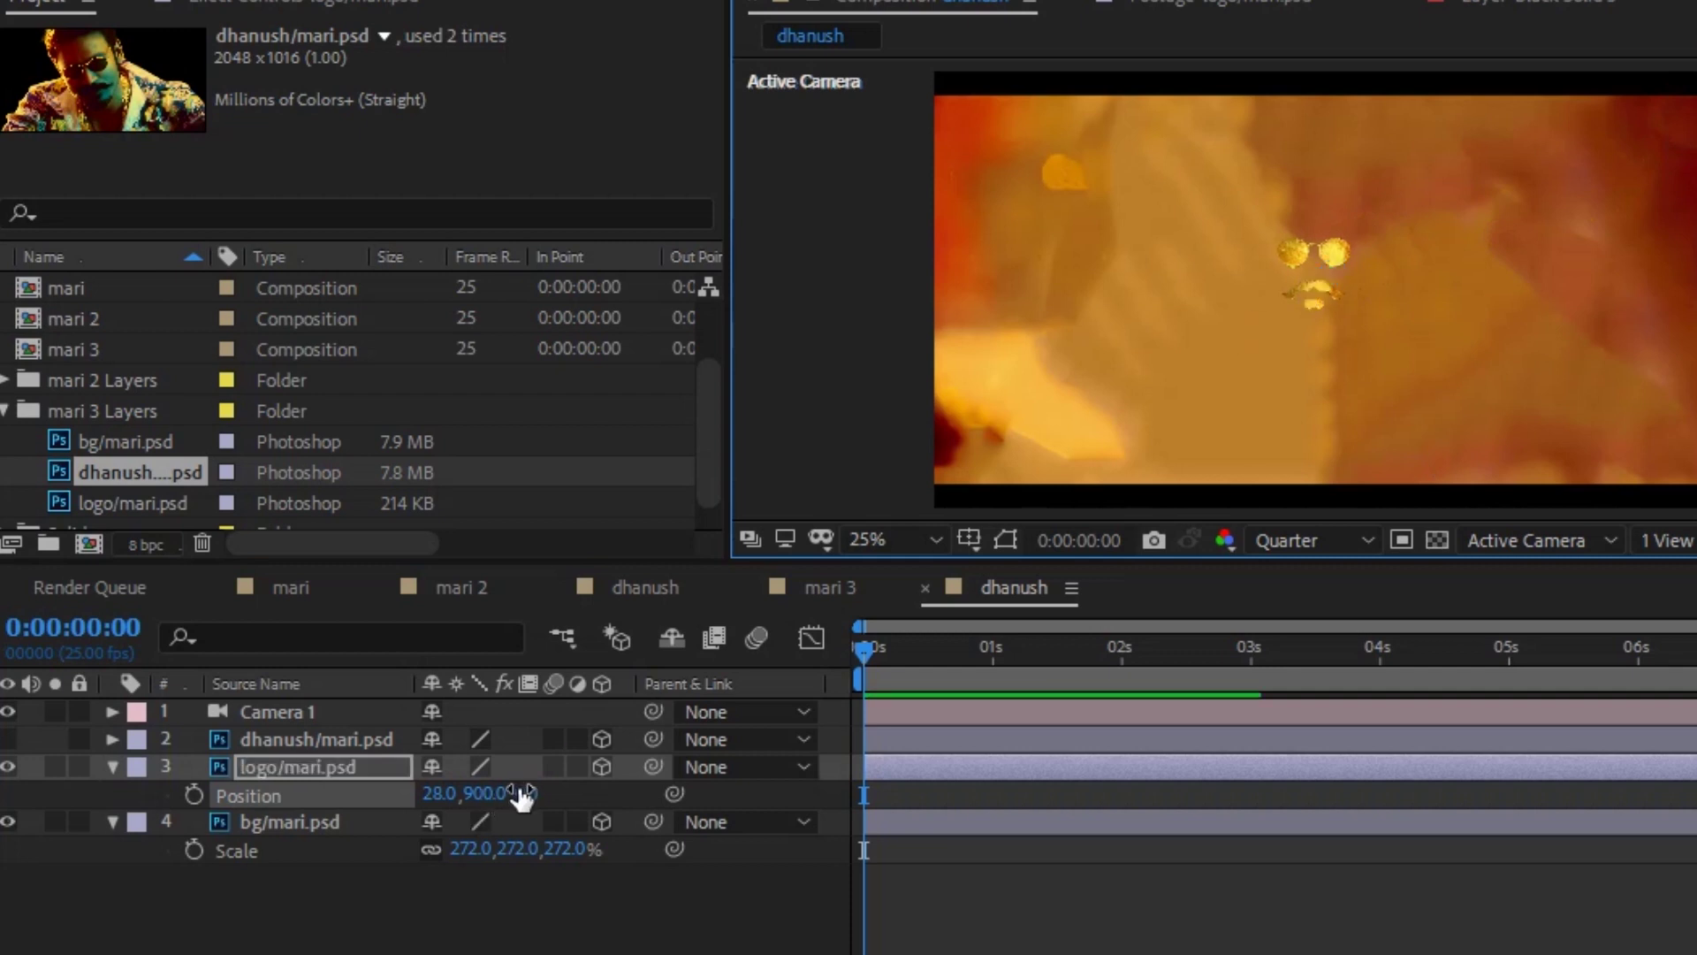
{"action": "left_click", "coordinate": [528, 791]}
{"action": "type", "text": "4000.0"}
{"action": "key", "text": "Return"}
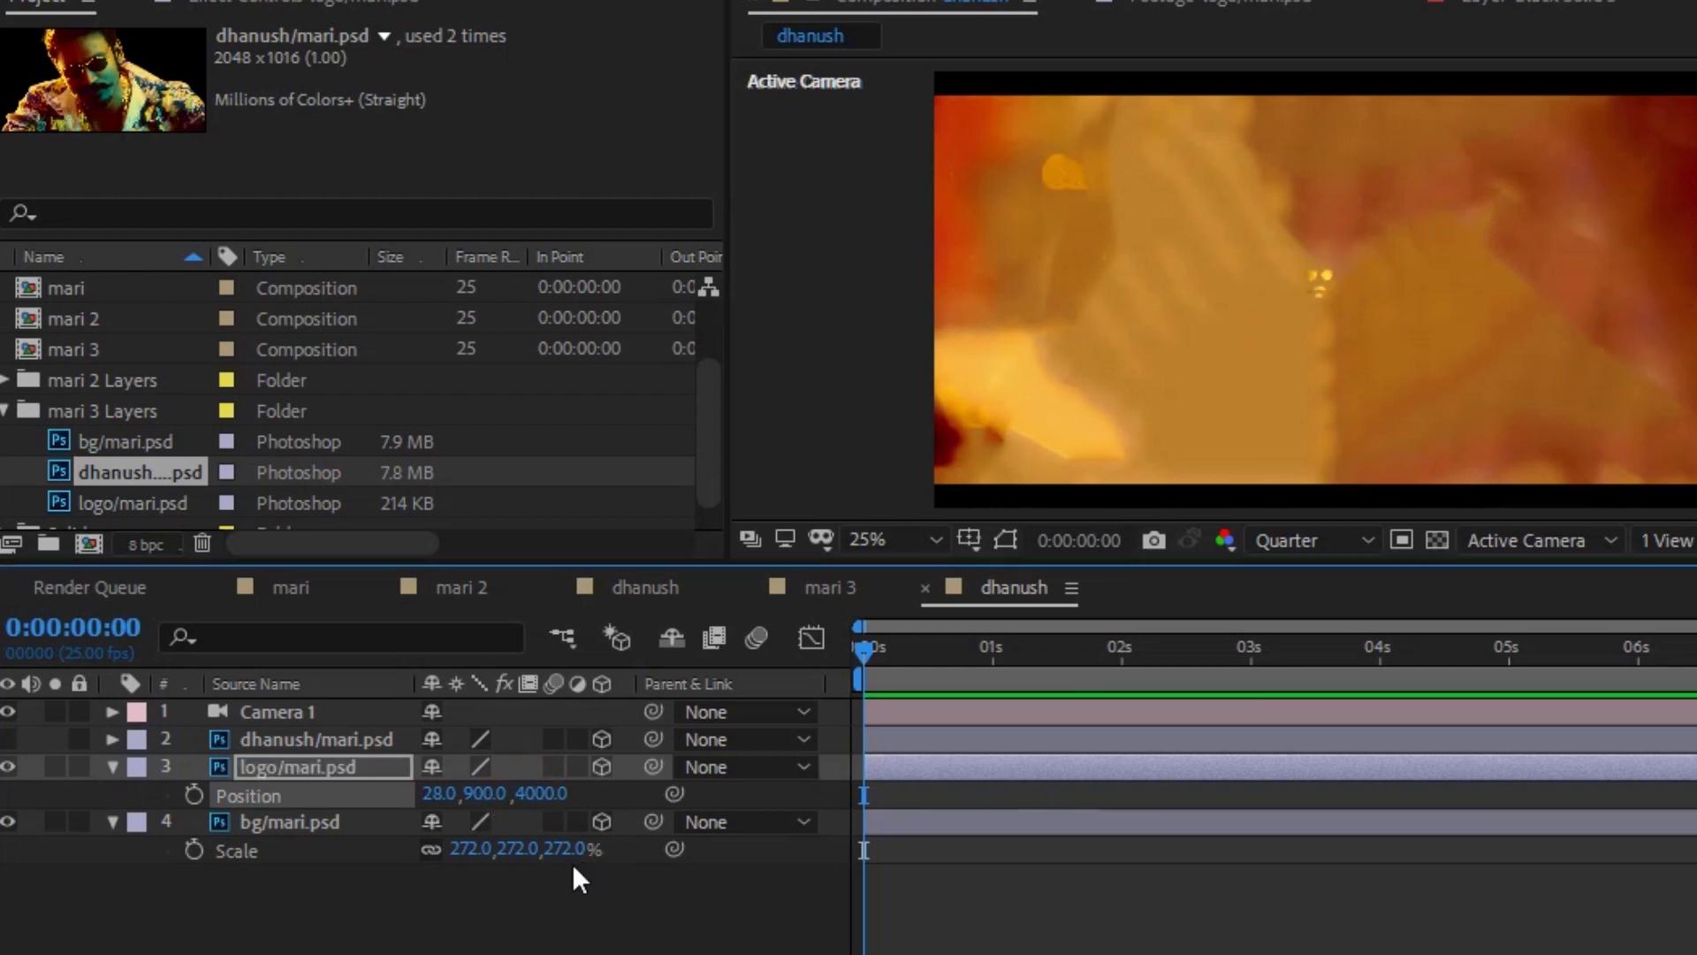
{"action": "left_click", "coordinate": [575, 928]}
- Scale the logo layer to 255% and turn the dhanush layer back on
{"action": "left_click", "coordinate": [395, 771]}
{"action": "key", "text": "s"}
{"action": "left_click_drag", "start_coordinate": [564, 794], "coordinate": [751, 775]}
{"action": "left_click", "coordinate": [330, 872]}
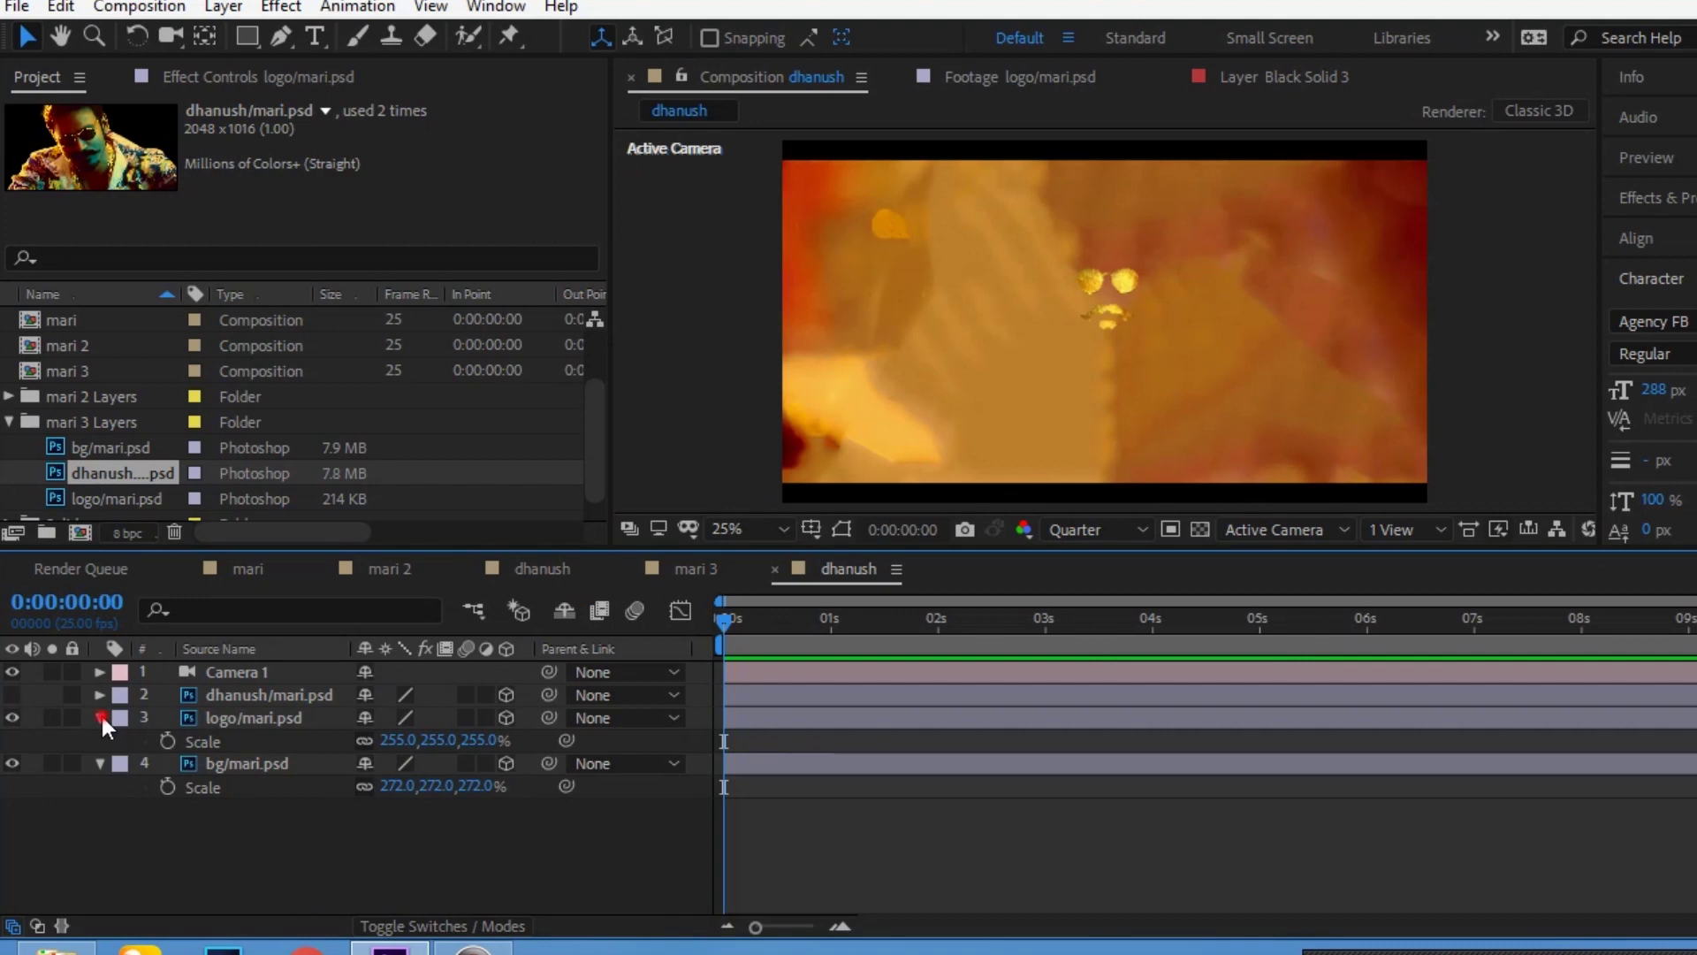
{"action": "left_click", "coordinate": [100, 715]}
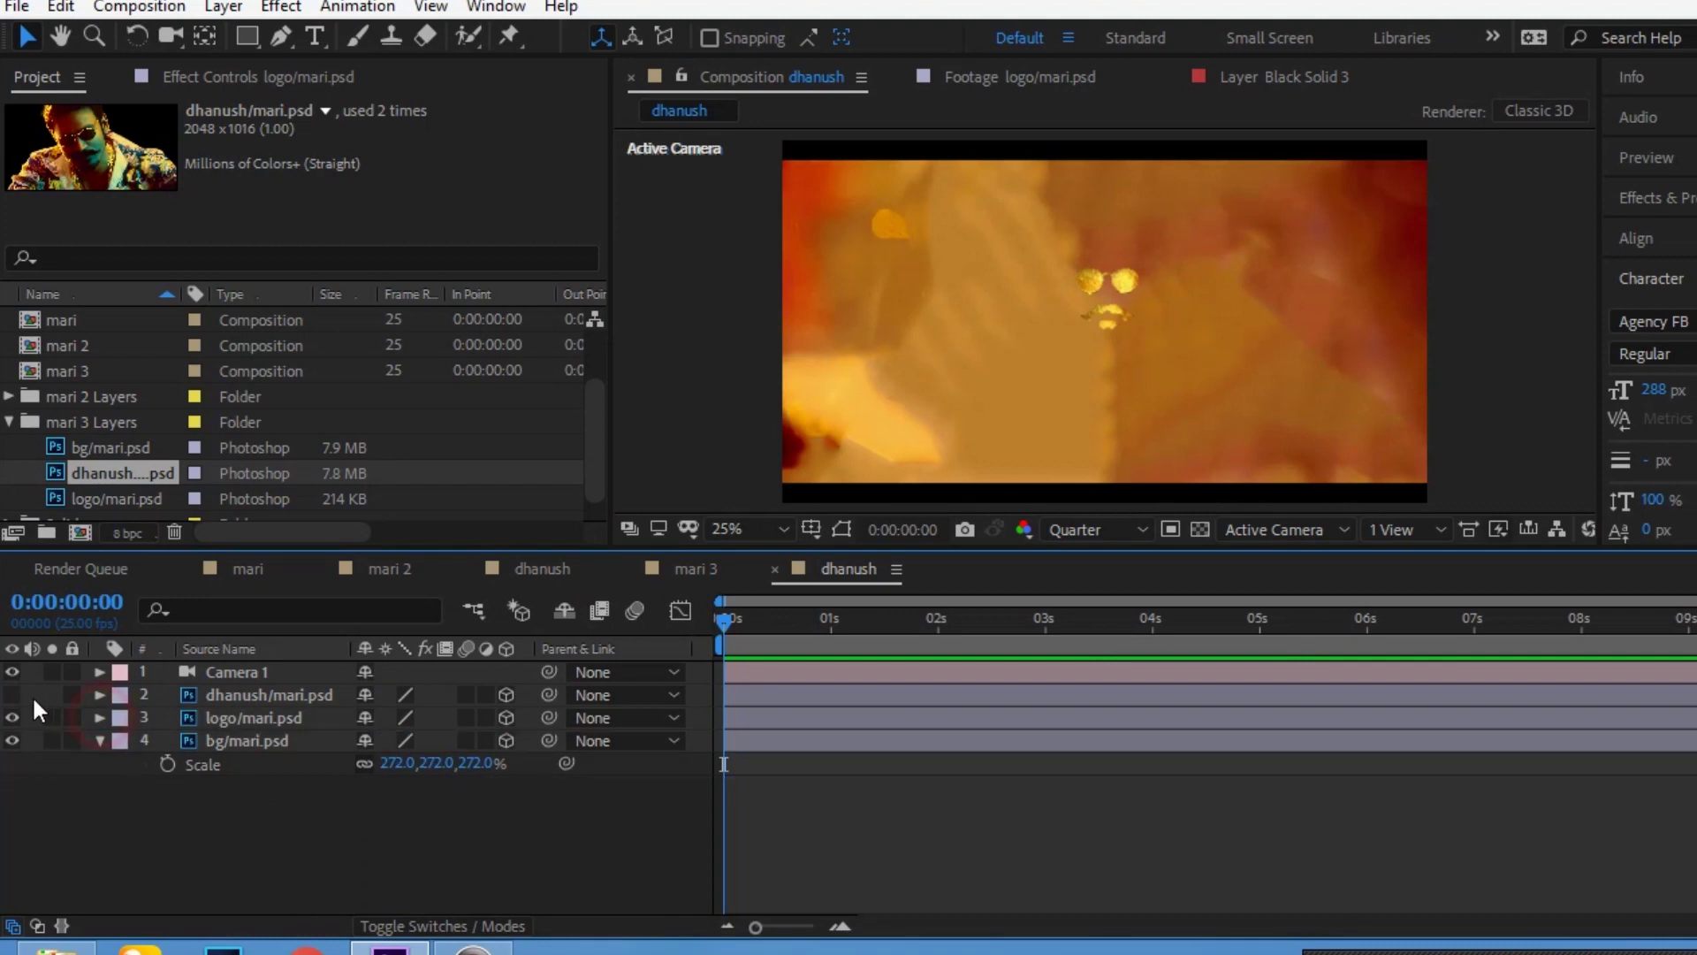
{"action": "left_click", "coordinate": [16, 694]}
- Set dhanush/mari.psd to Position Z 1000 and Scale 131%
{"action": "left_click", "coordinate": [257, 695]}
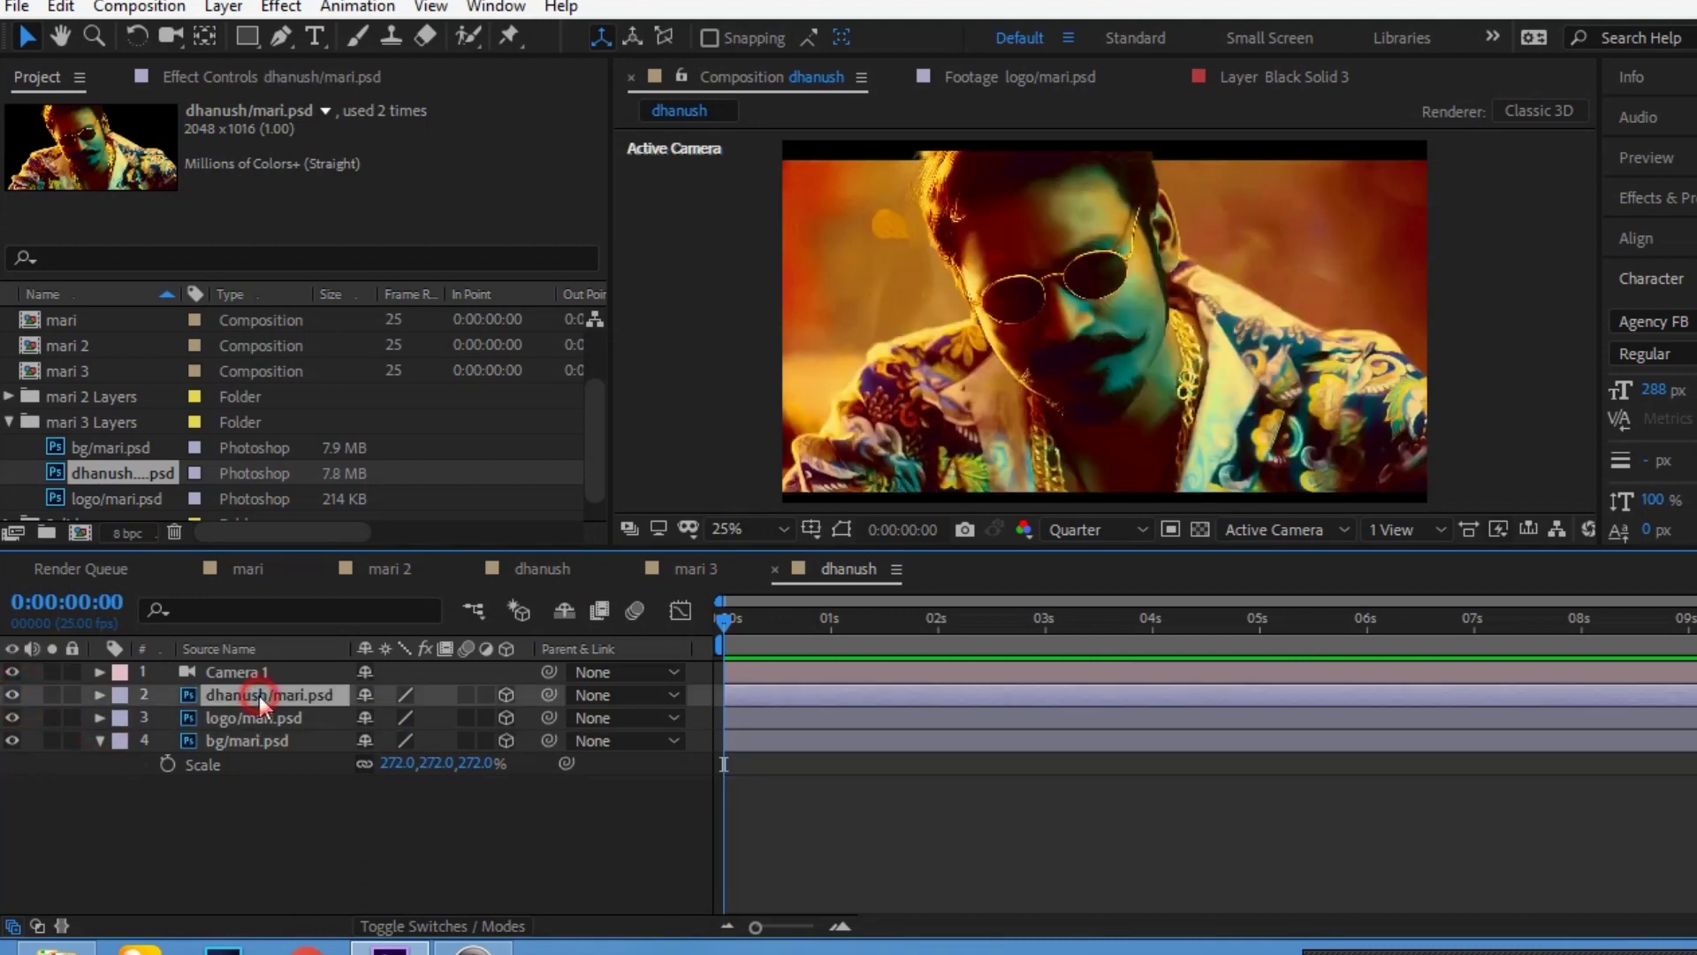
{"action": "key", "text": "p"}
{"action": "left_click", "coordinate": [453, 717]}
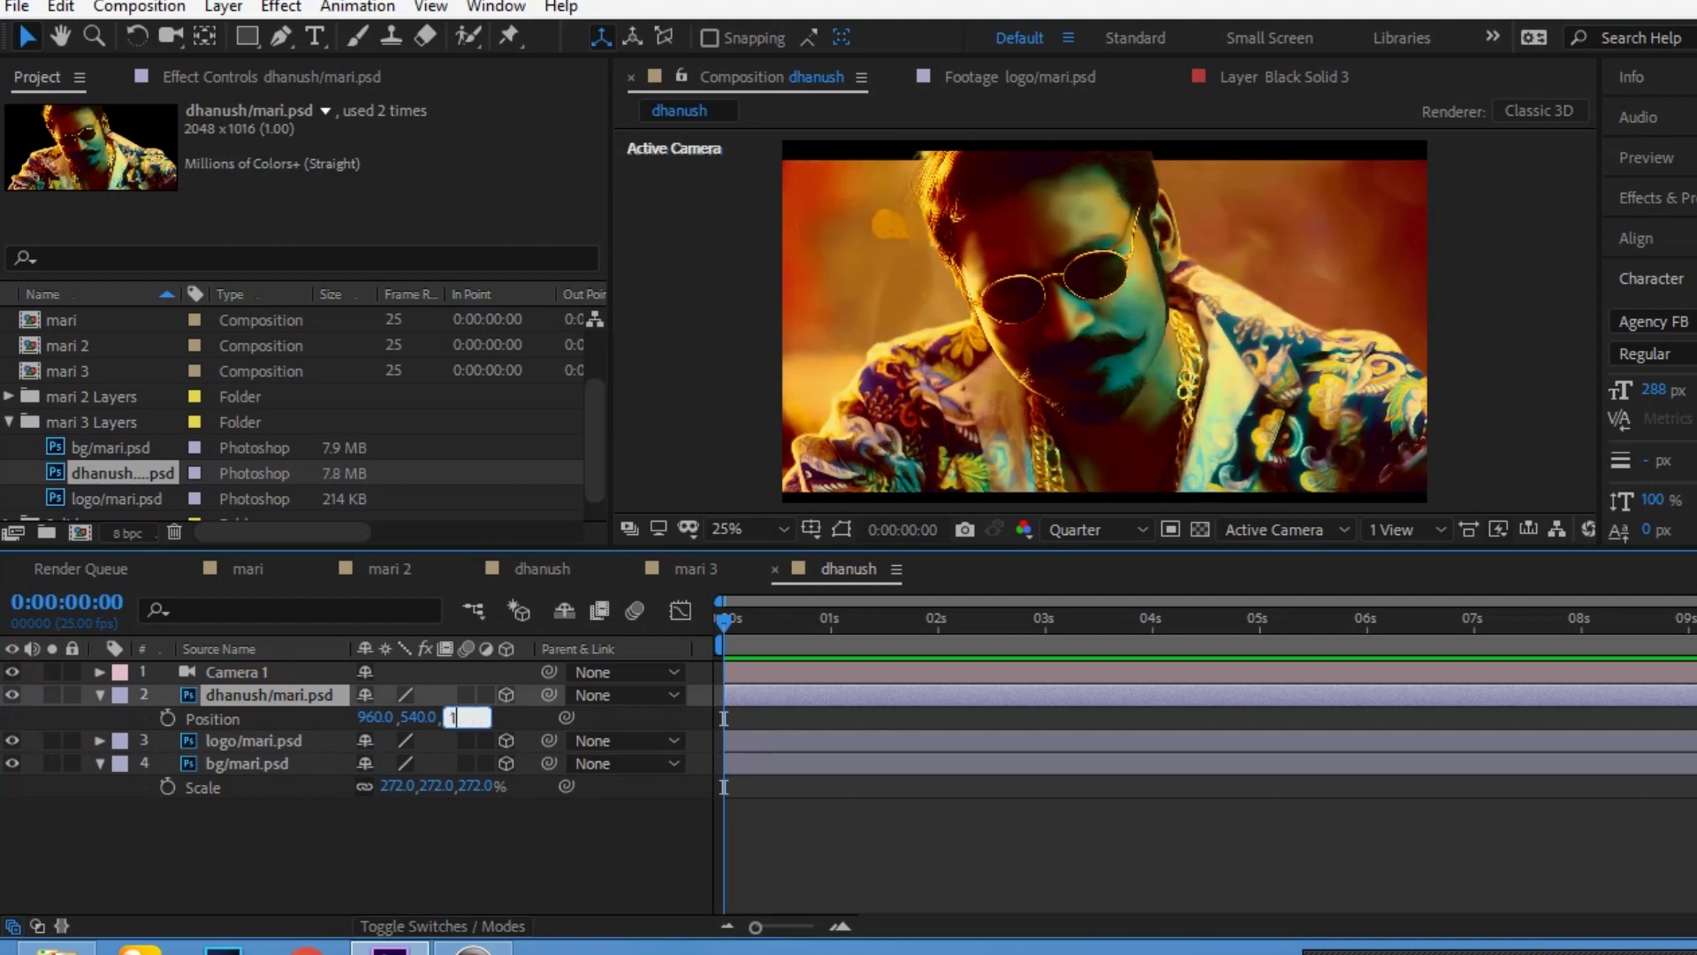
{"action": "type", "text": "000"}
{"action": "key", "text": "Return"}
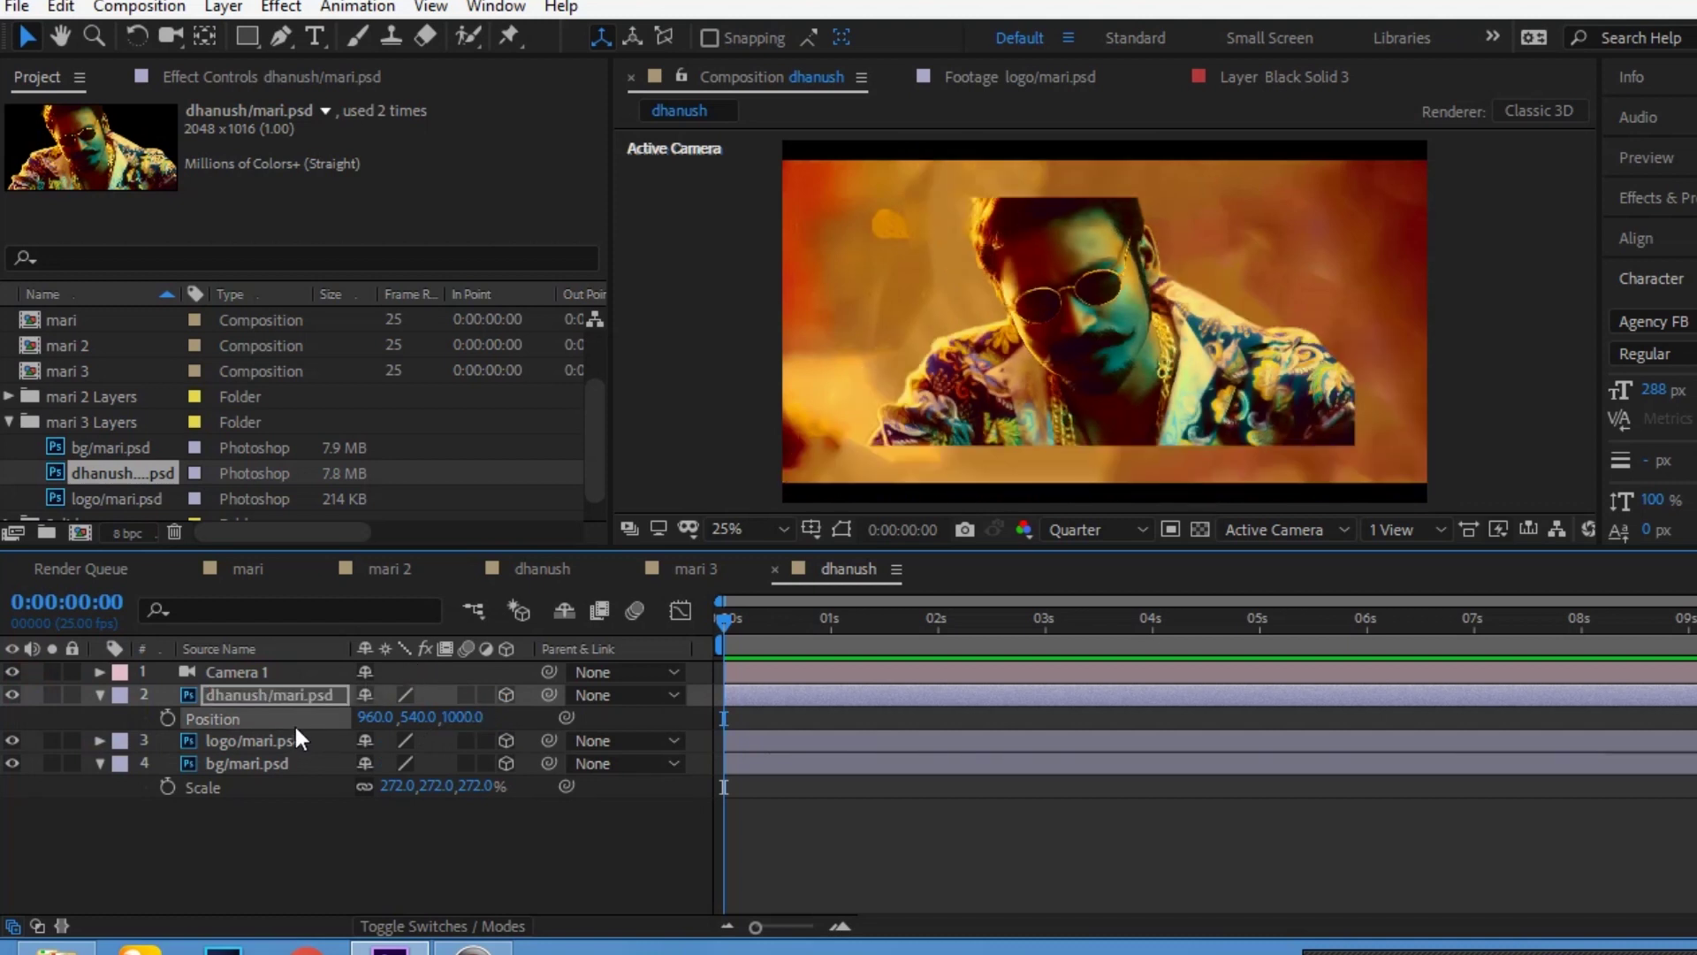
{"action": "key", "text": "s"}
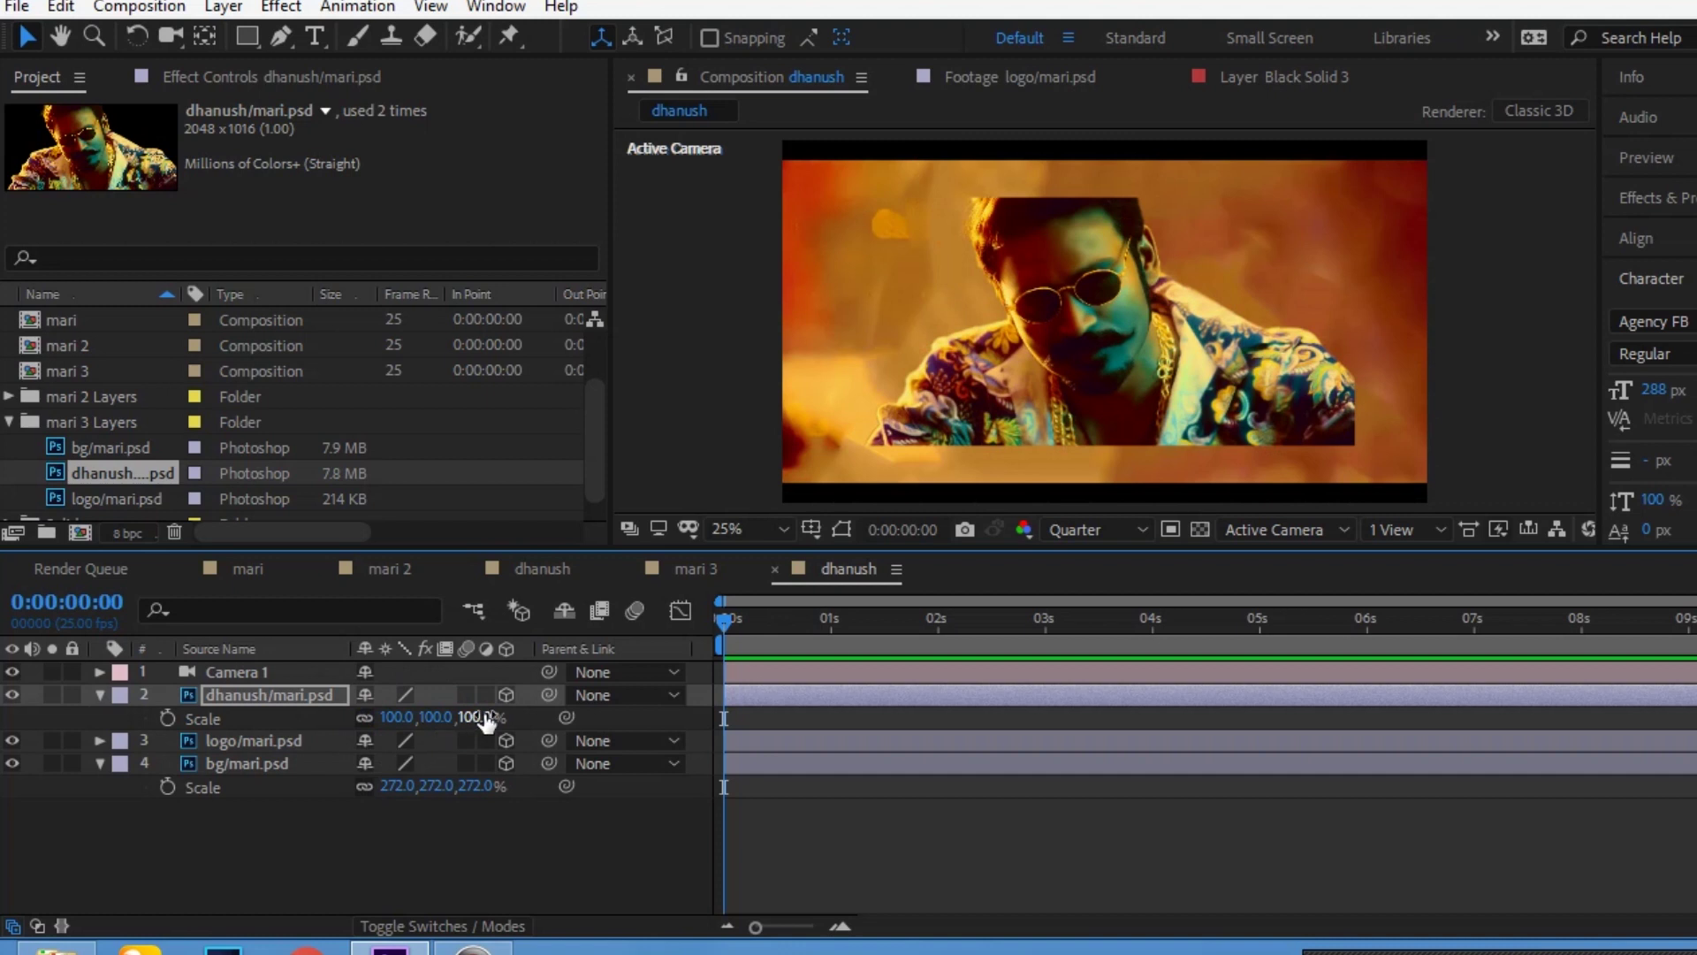
{"action": "left_click_drag", "start_coordinate": [486, 721], "coordinate": [534, 721]}
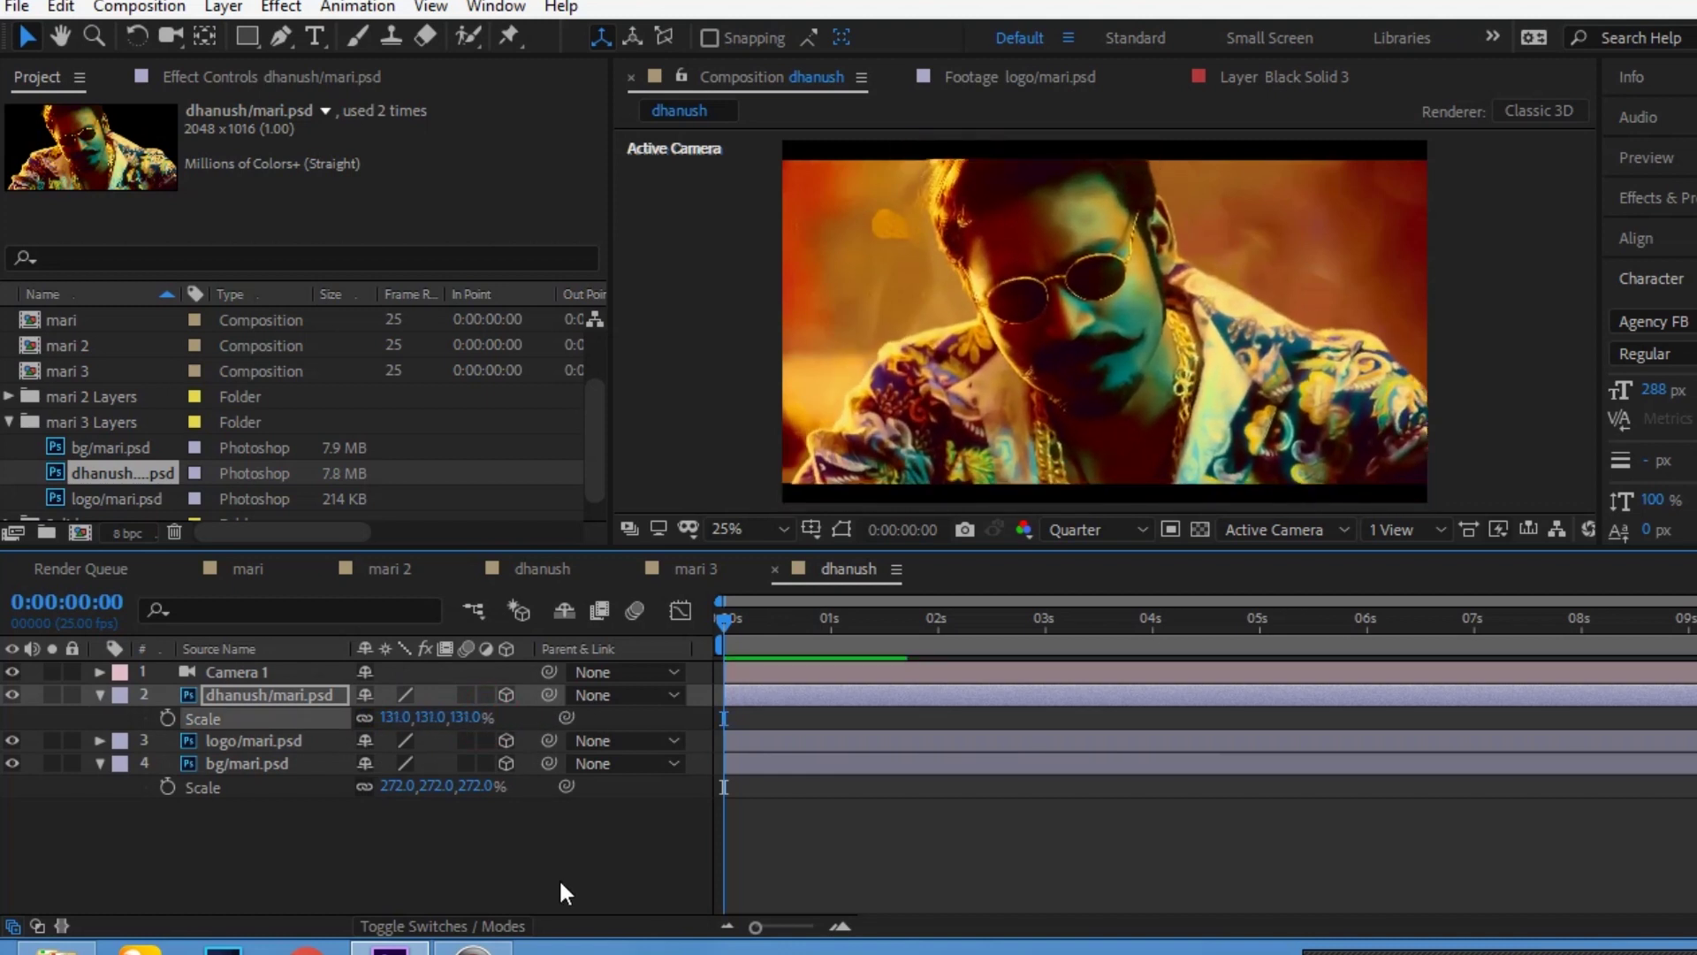
{"action": "left_click", "coordinate": [490, 866]}
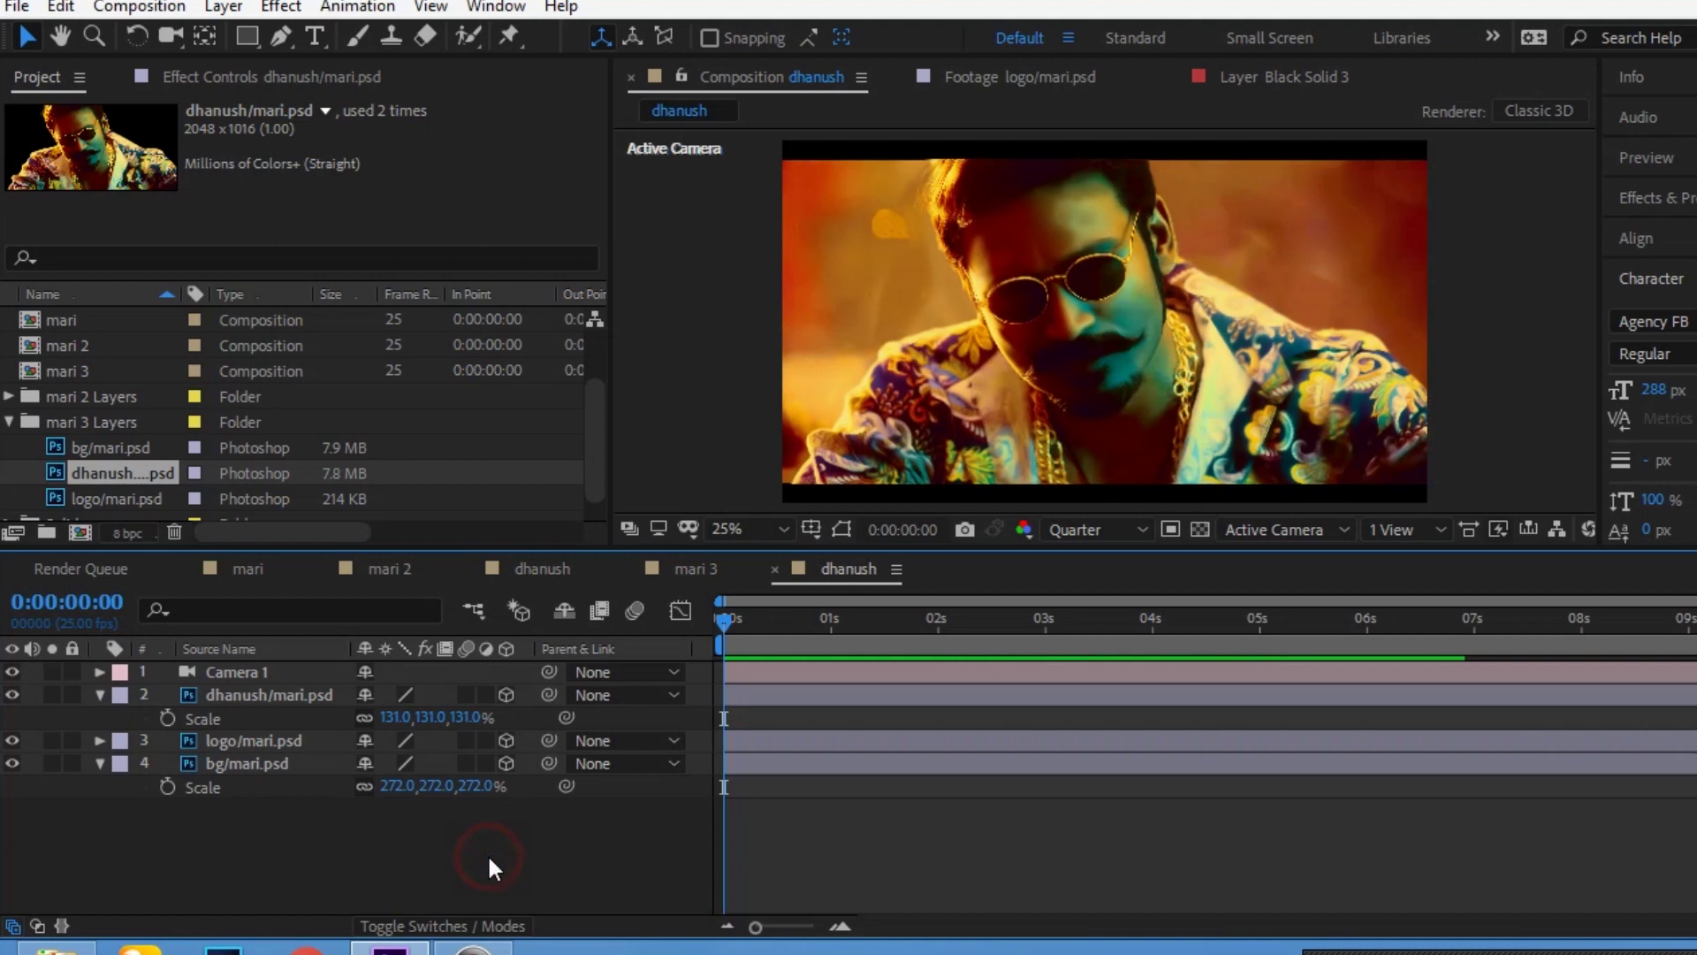
{"action": "right_click", "coordinate": [322, 850]}
{"action": "left_click", "coordinate": [210, 875]}
- Use a 2-view layout with a Top view zoomed out to 6.25% beside the Active Camera
{"action": "left_click", "coordinate": [1401, 541]}
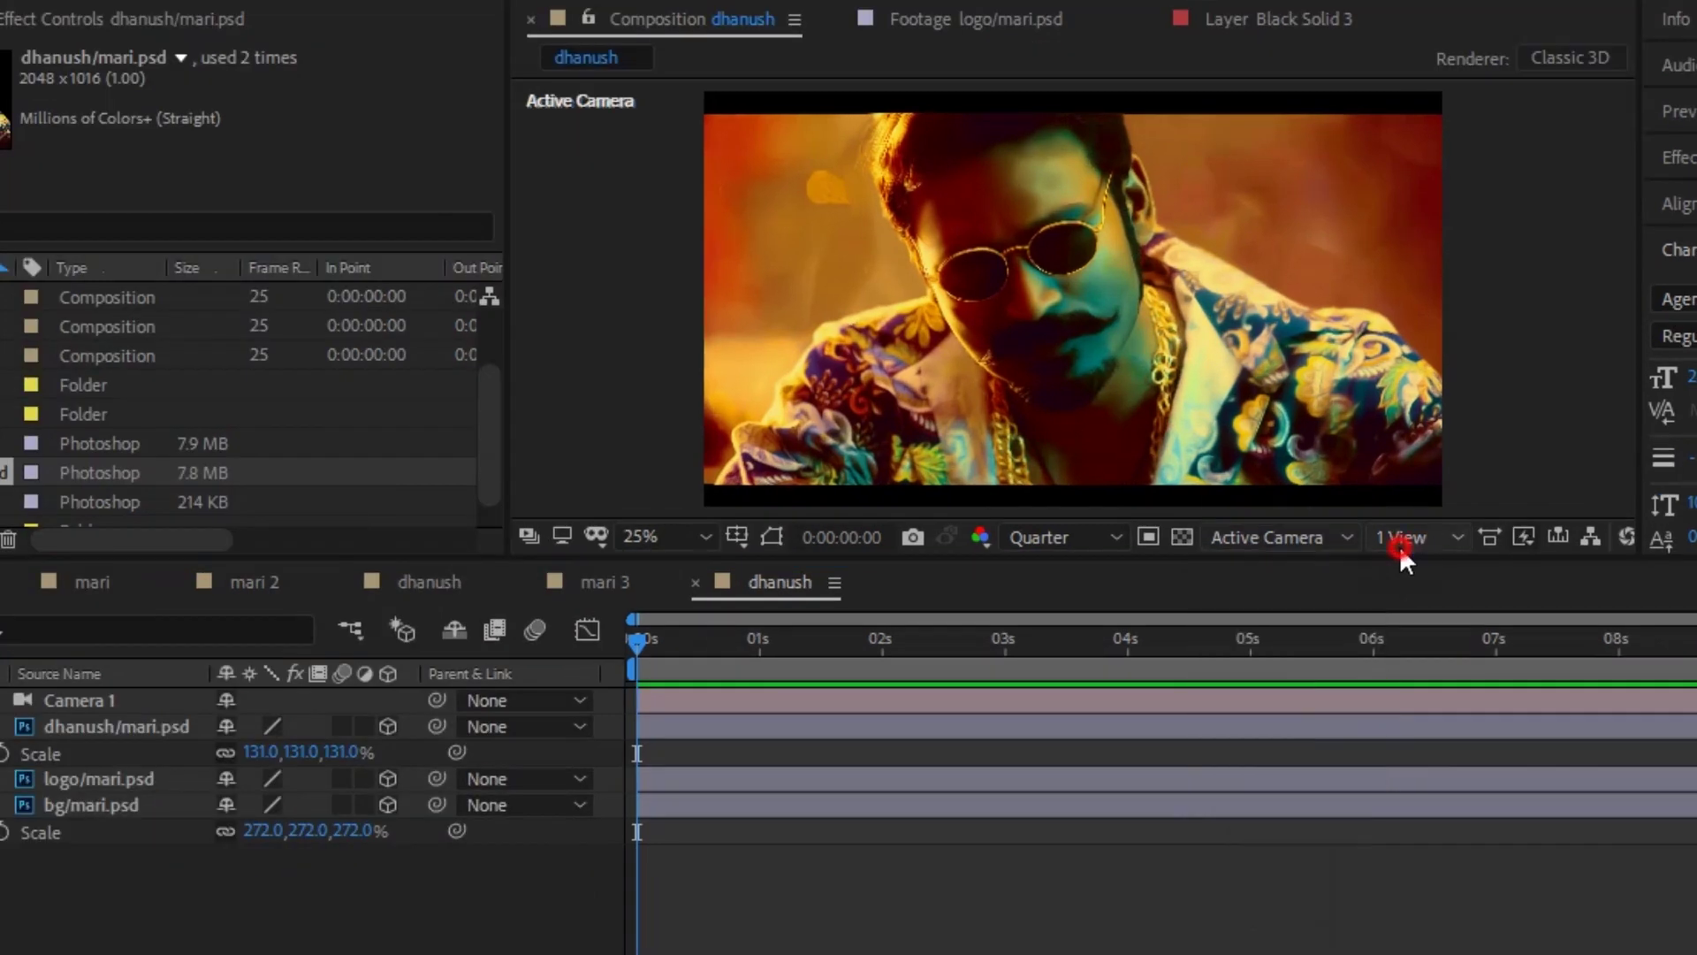
{"action": "left_click", "coordinate": [1404, 603]}
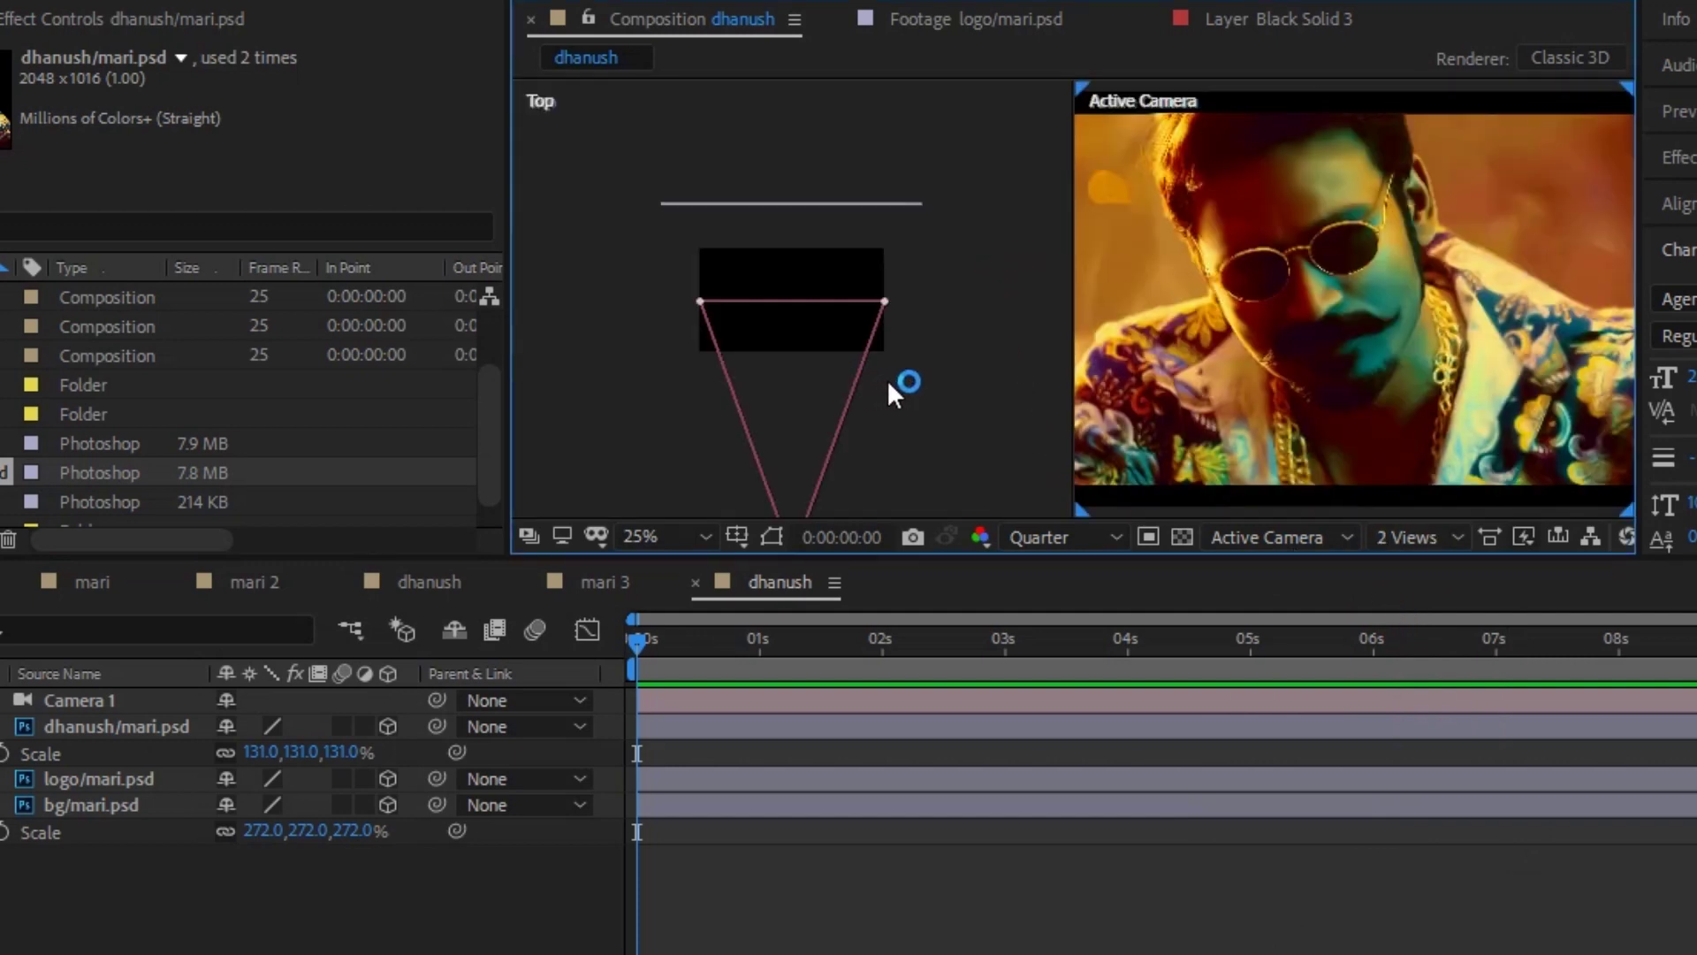
{"action": "left_click", "coordinate": [889, 385]}
{"action": "key", "text": "comma"}
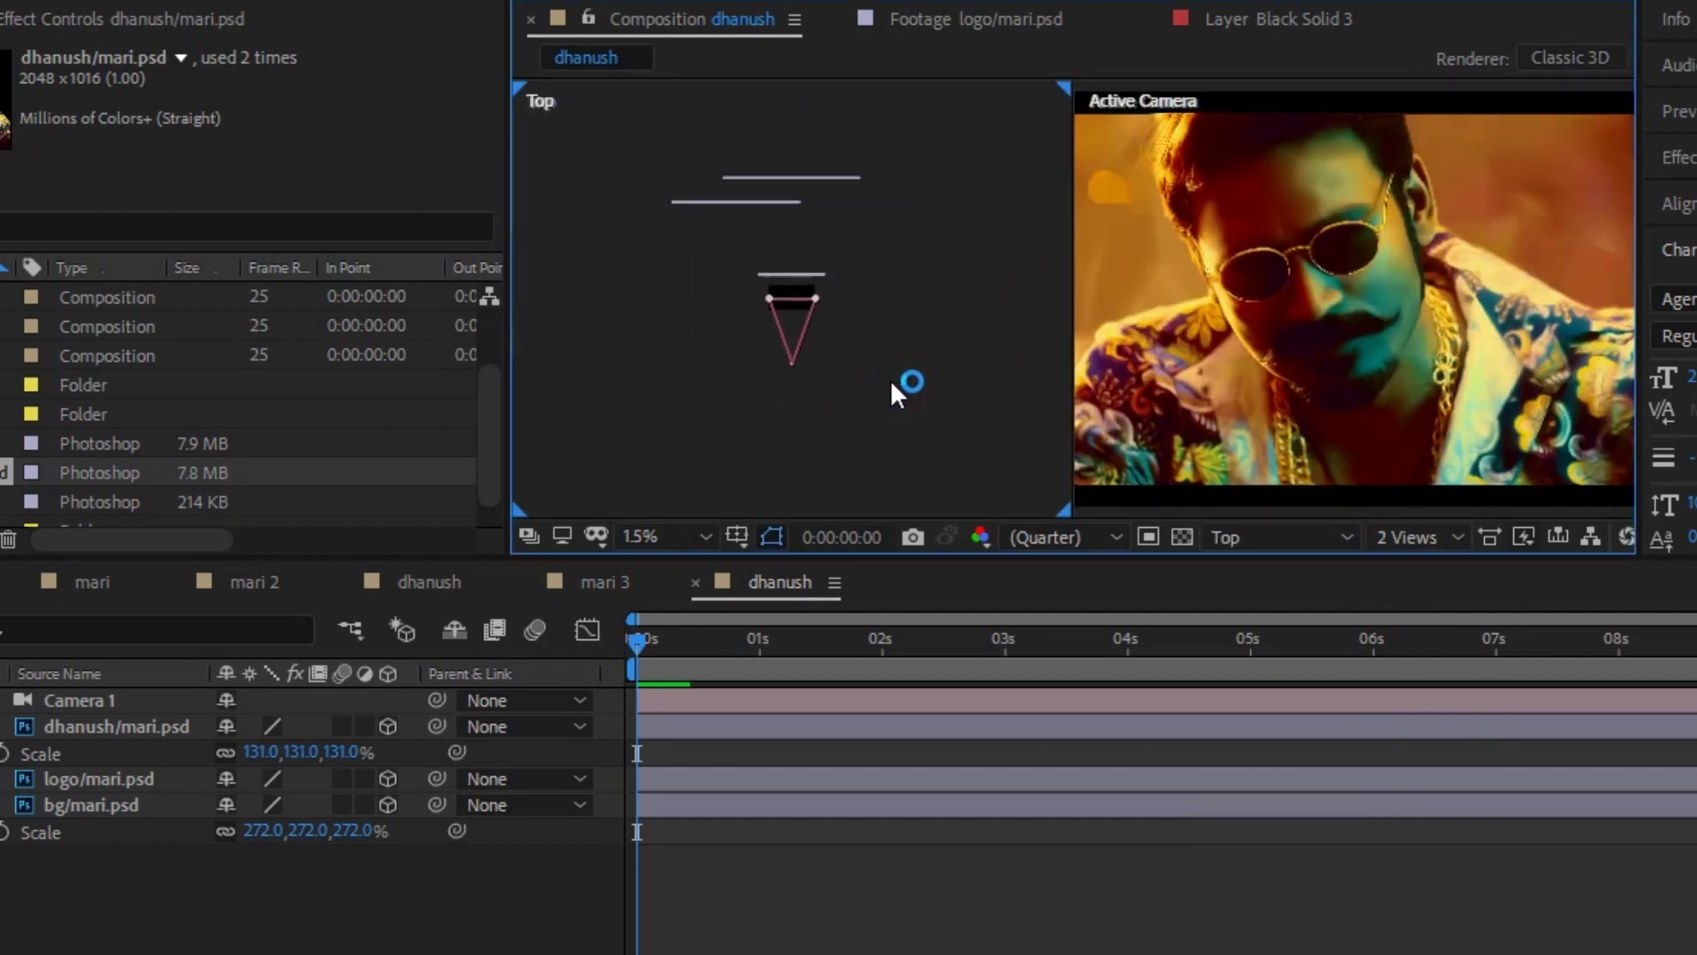
{"action": "key", "text": "period"}
{"action": "key", "text": "period"}
{"action": "key", "text": "comma"}
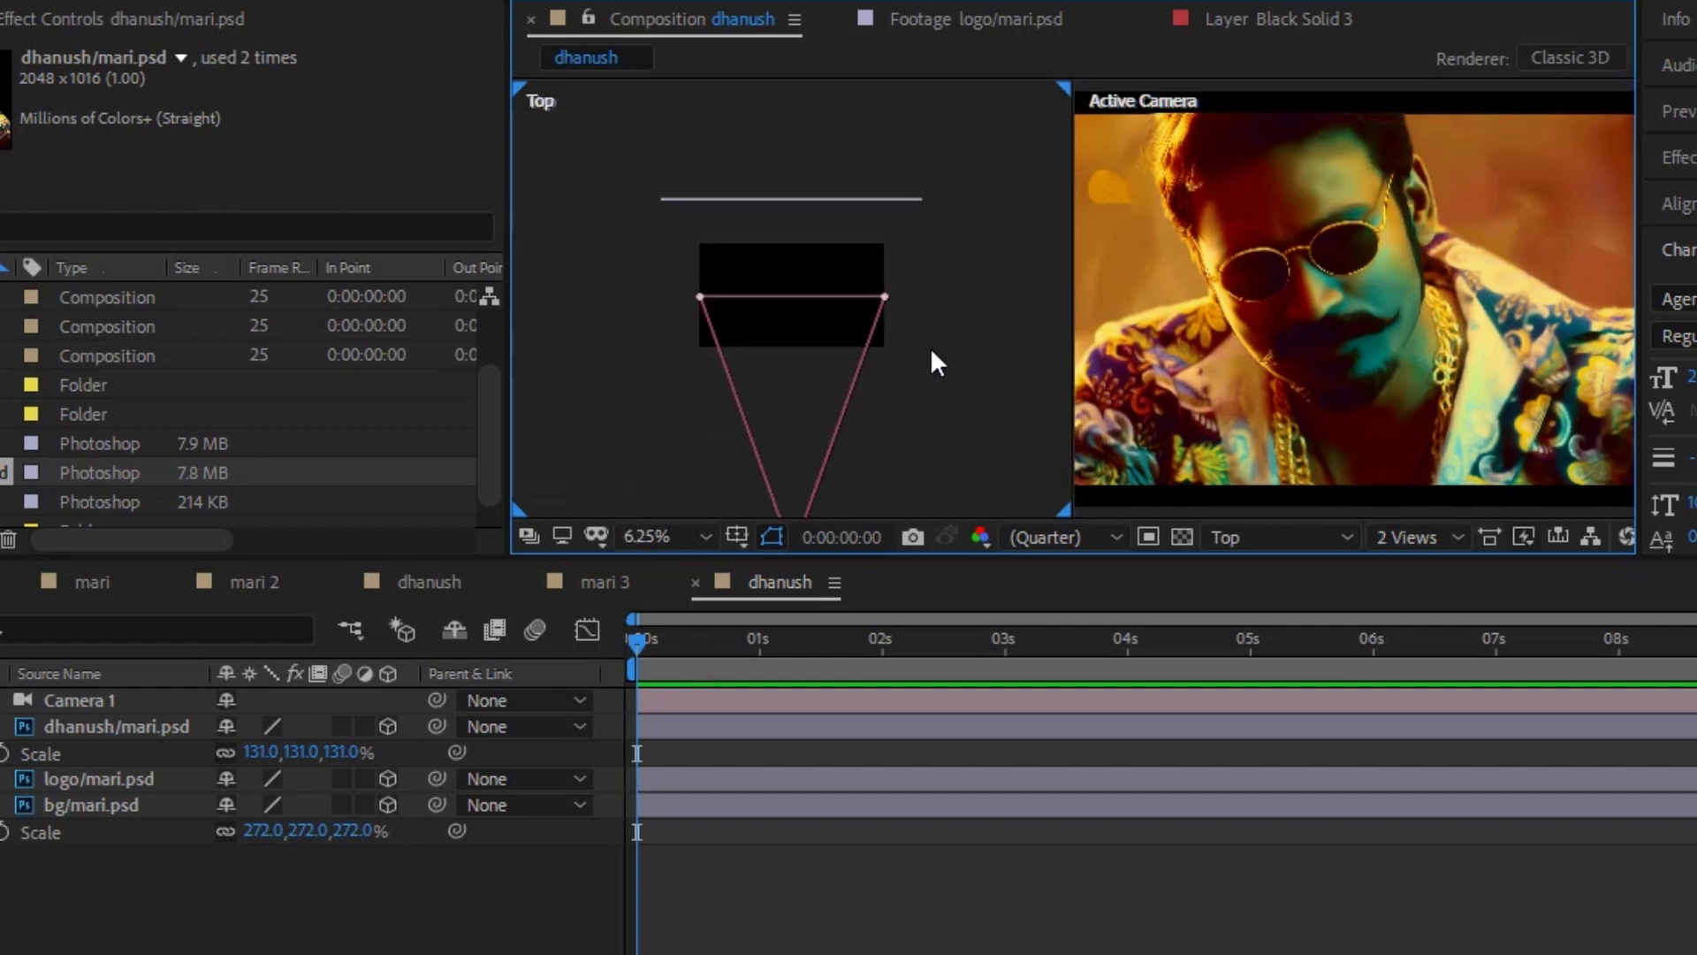
{"action": "scroll", "coordinate": [1017, 455], "scroll_direction": "up", "scroll_amount": 3}
{"action": "key", "text": "comma"}
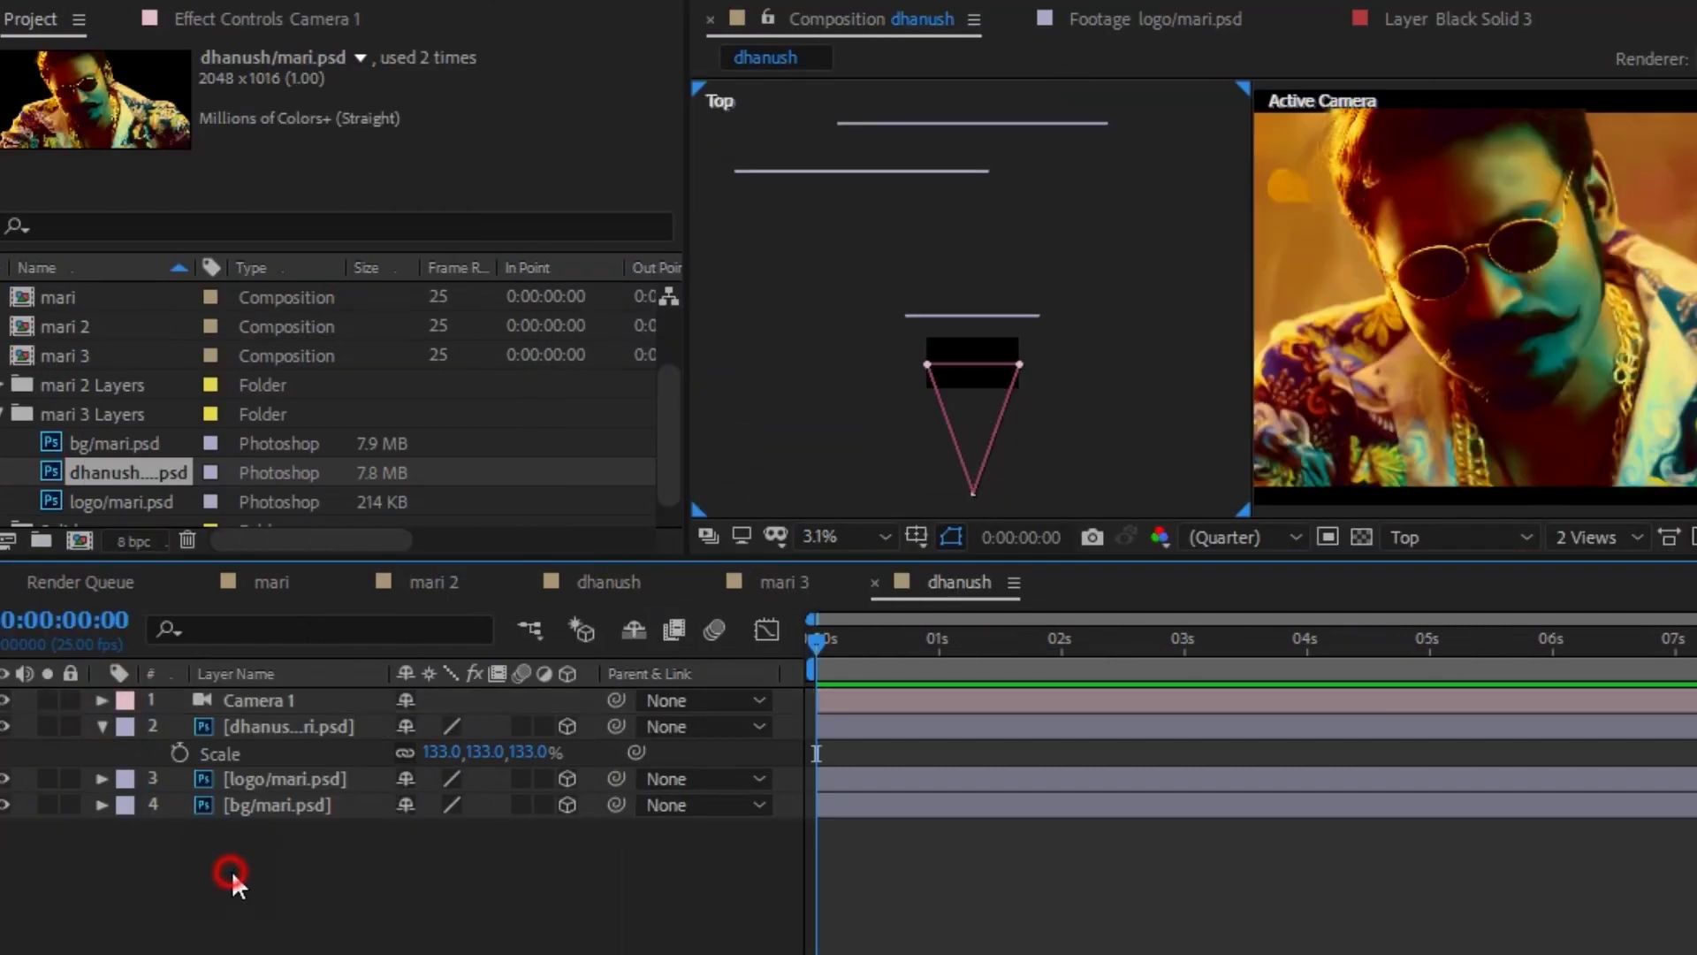
{"action": "right_click", "coordinate": [248, 868]}
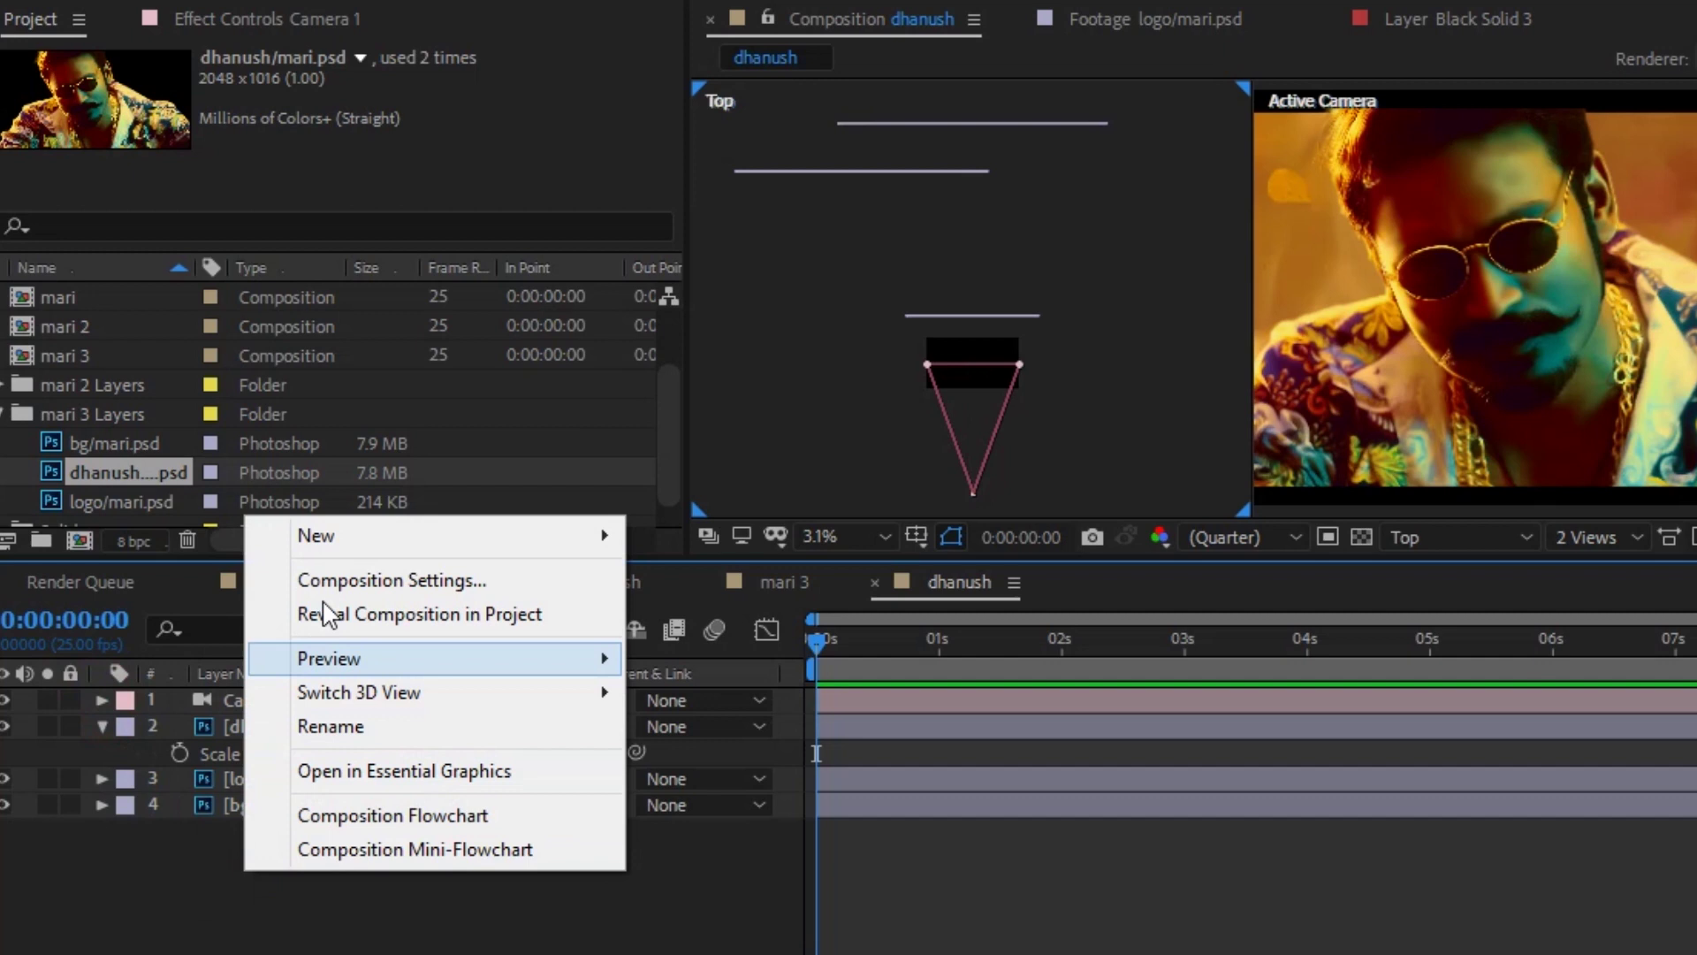
- Add a 3D null object and parent Camera 1 to it
{"action": "mouse_move", "coordinate": [354, 535]}
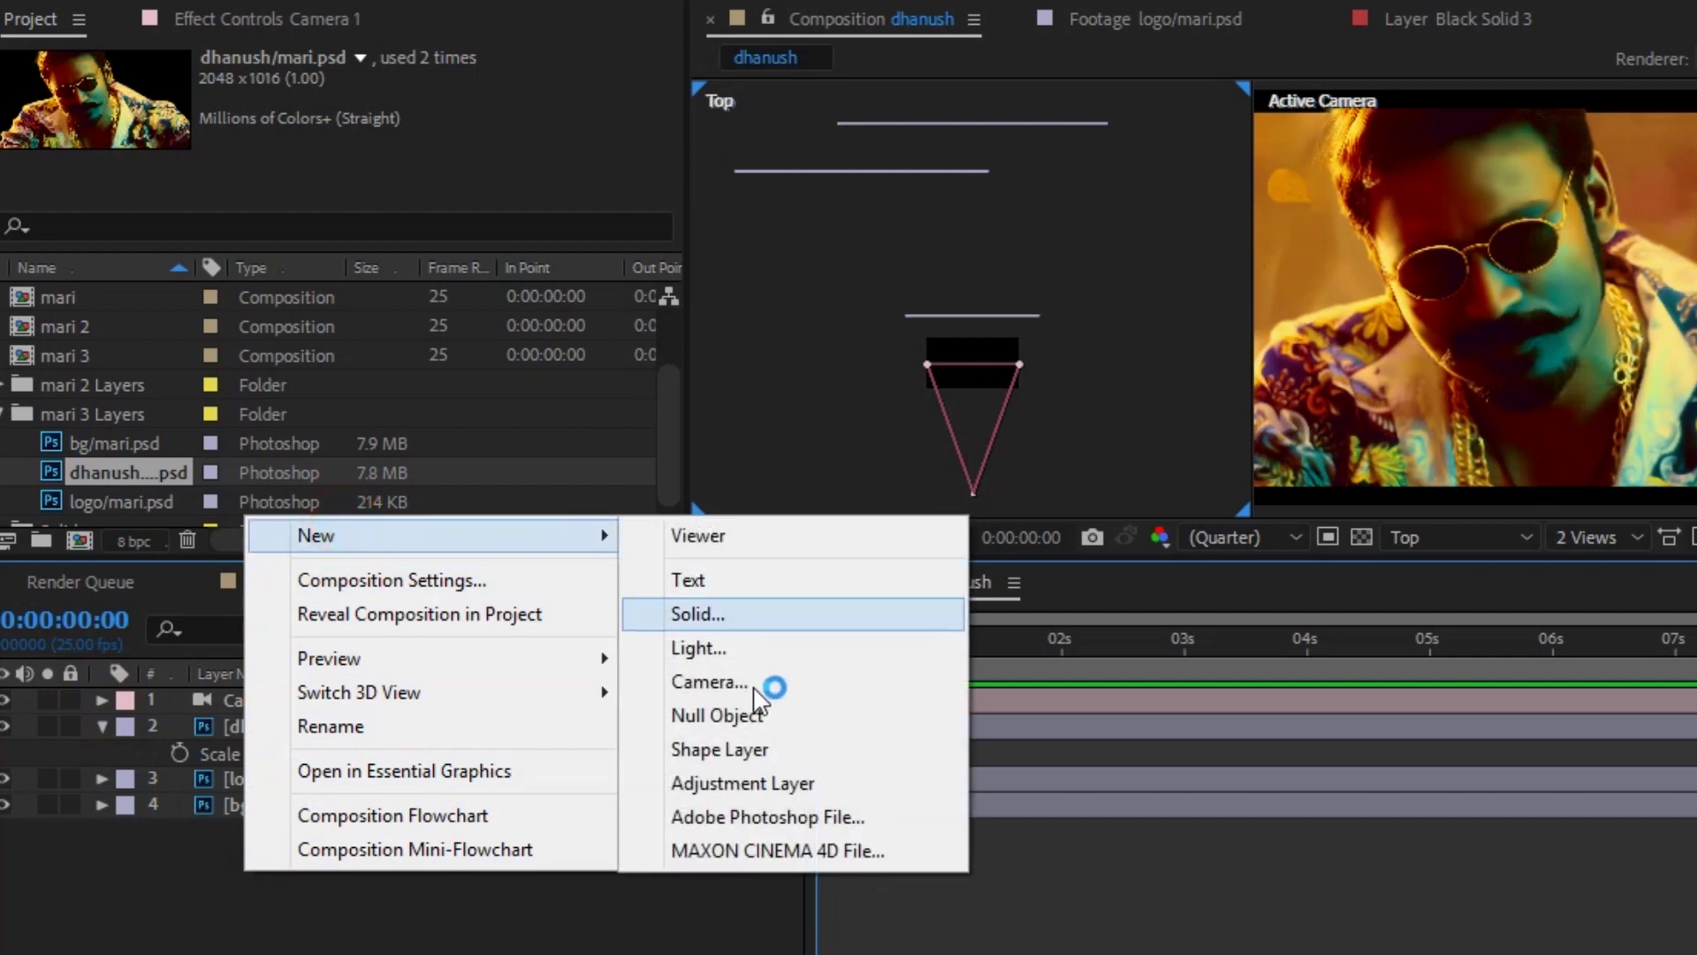
{"action": "left_click", "coordinate": [730, 716]}
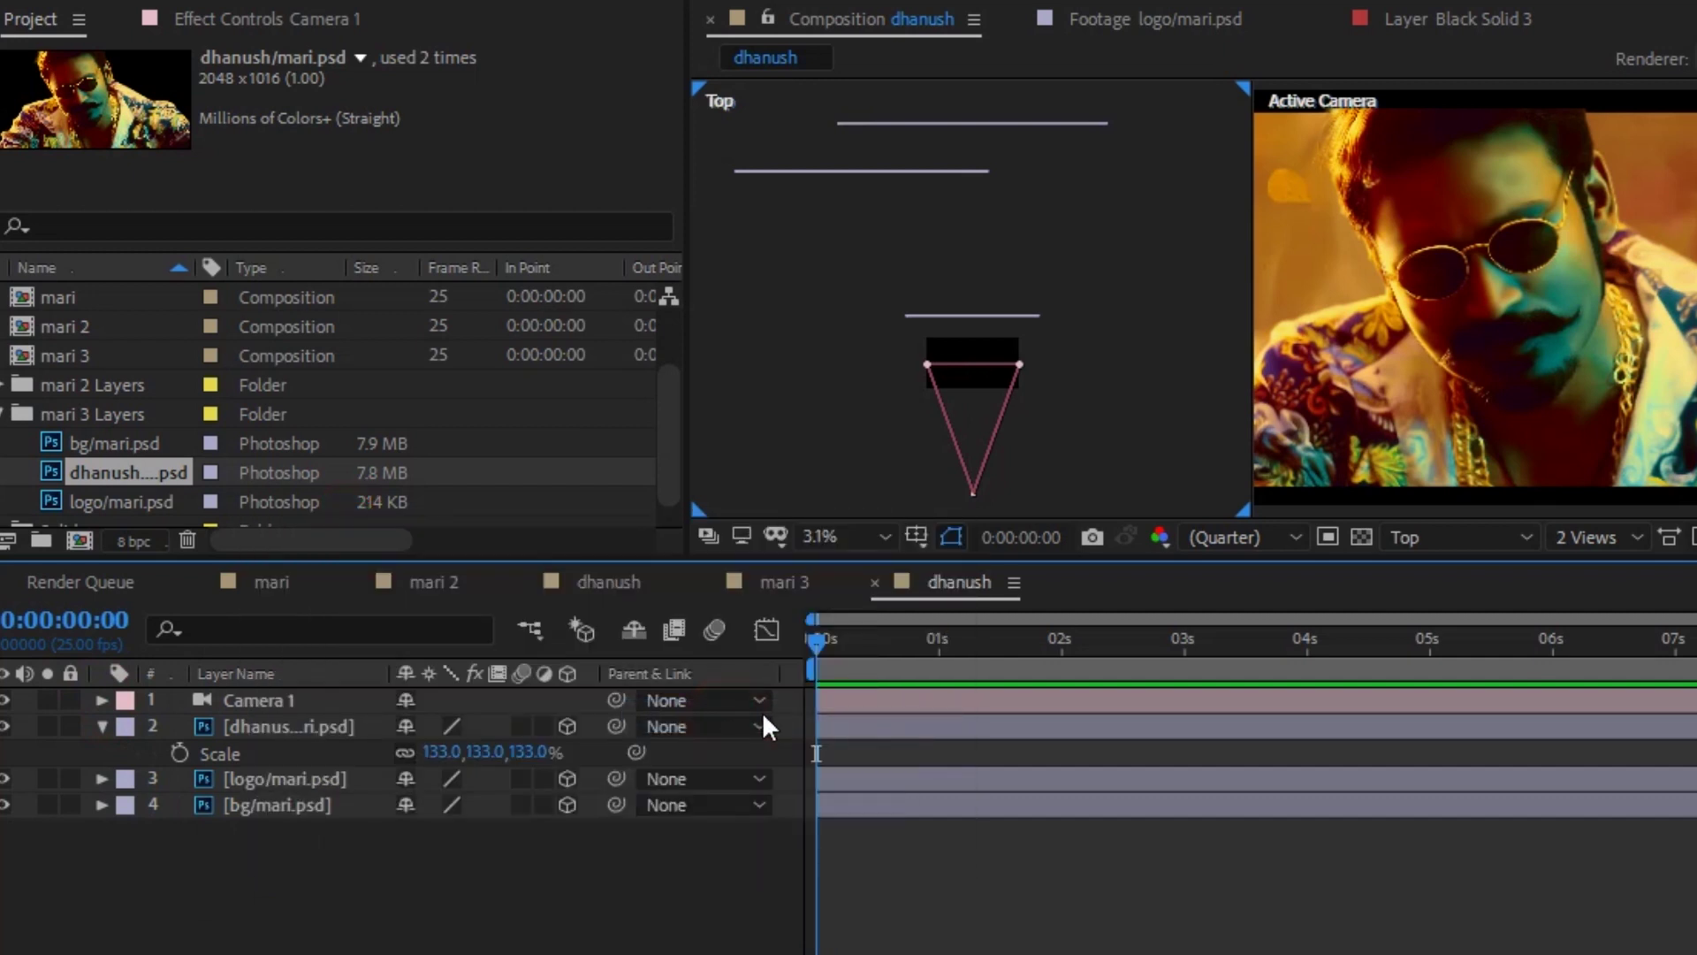
{"action": "left_click", "coordinate": [518, 702]}
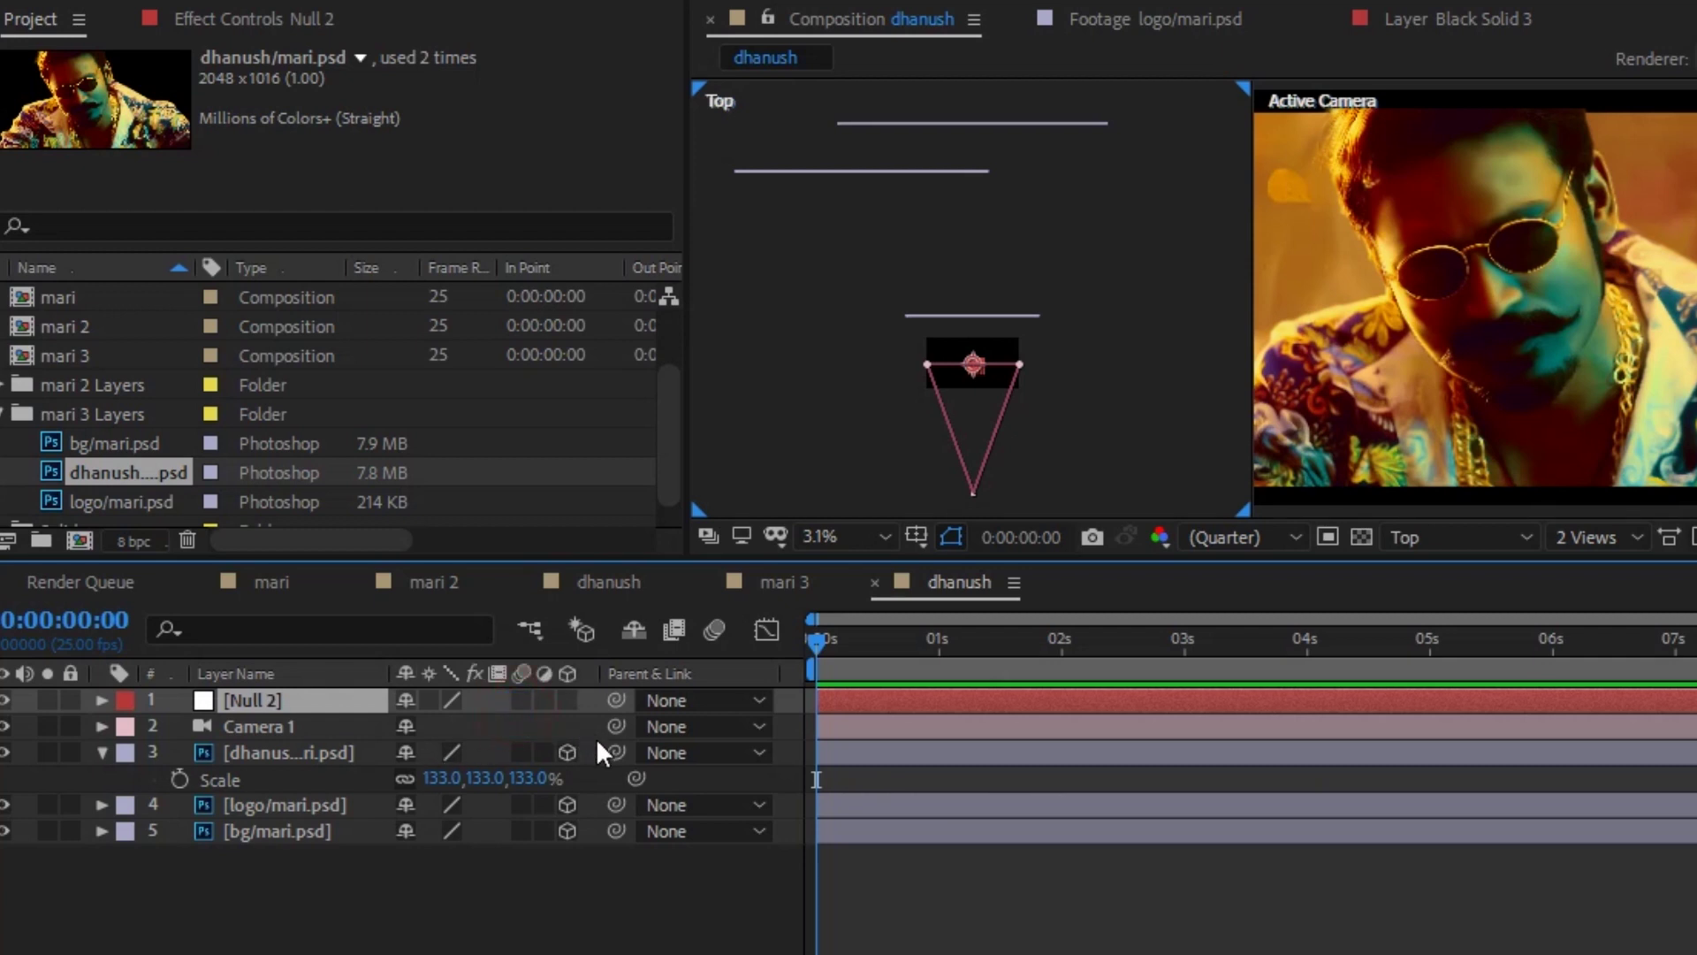
{"action": "left_click_drag", "start_coordinate": [616, 725], "coordinate": [300, 702]}
- Move Null 2 to position 960, 330, 4790 to reframe the camera
{"action": "key", "text": "p"}
{"action": "left_click_drag", "start_coordinate": [522, 725], "coordinate": [1131, 625]}
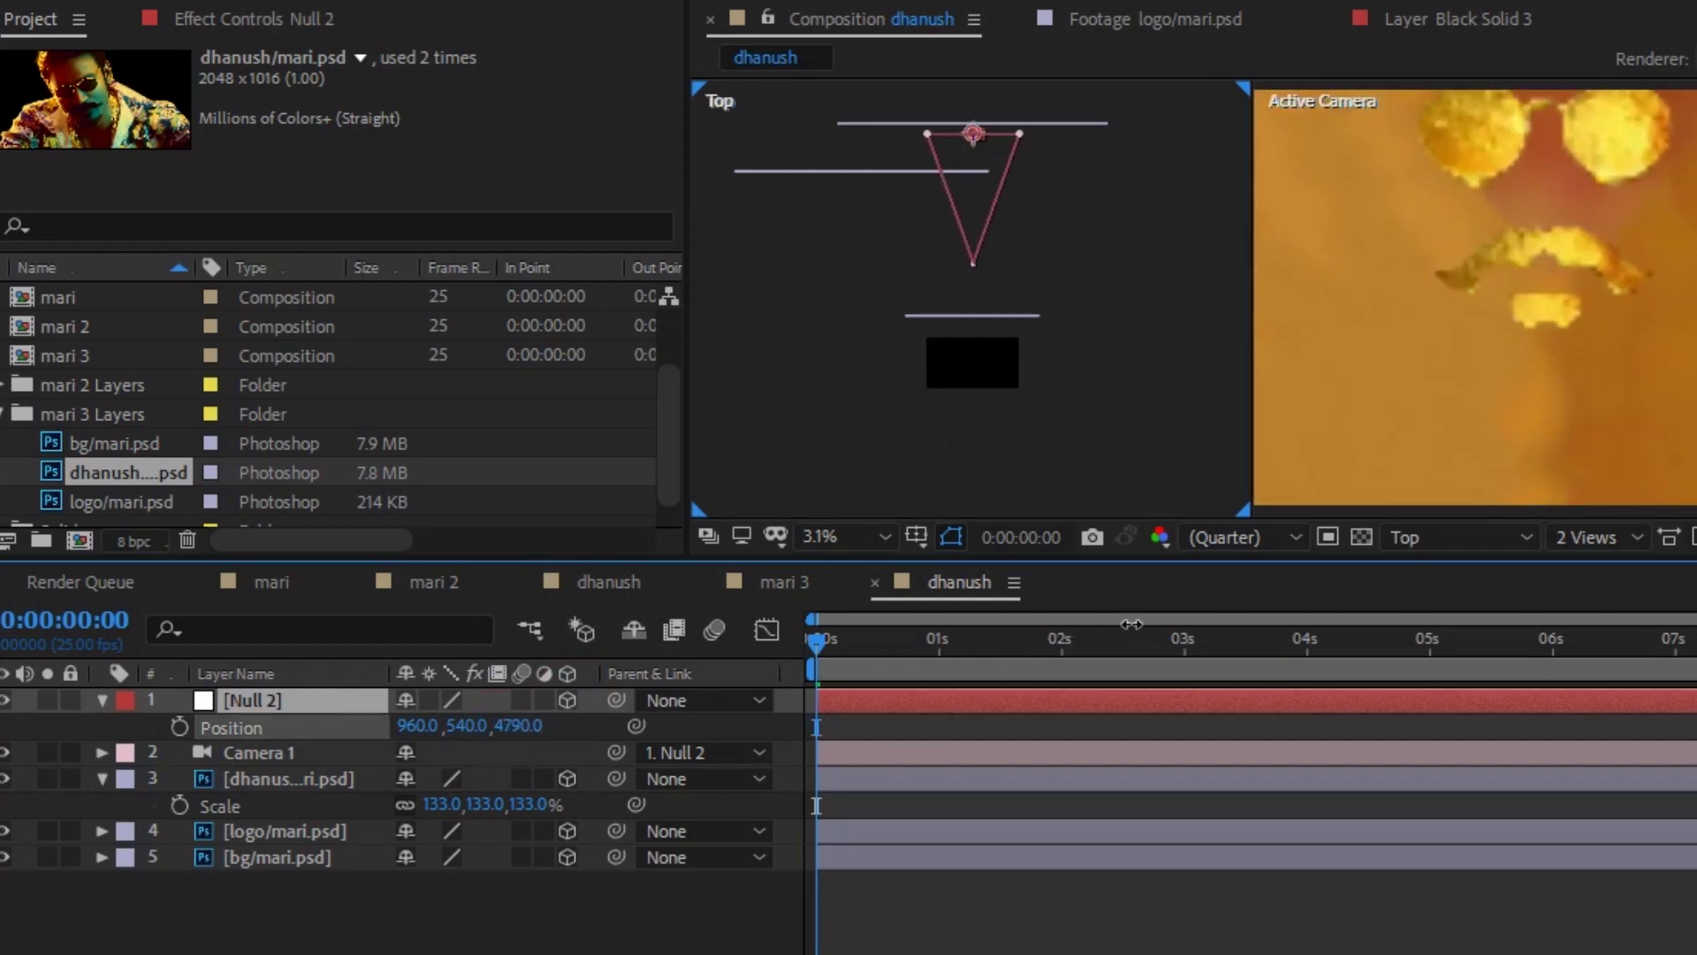
{"action": "mouse_move", "coordinate": [453, 726]}
{"action": "left_mouse_down"}
{"action": "mouse_move", "coordinate": [386, 739]}
{"action": "mouse_move", "coordinate": [1452, 408]}
{"action": "left_mouse_up"}
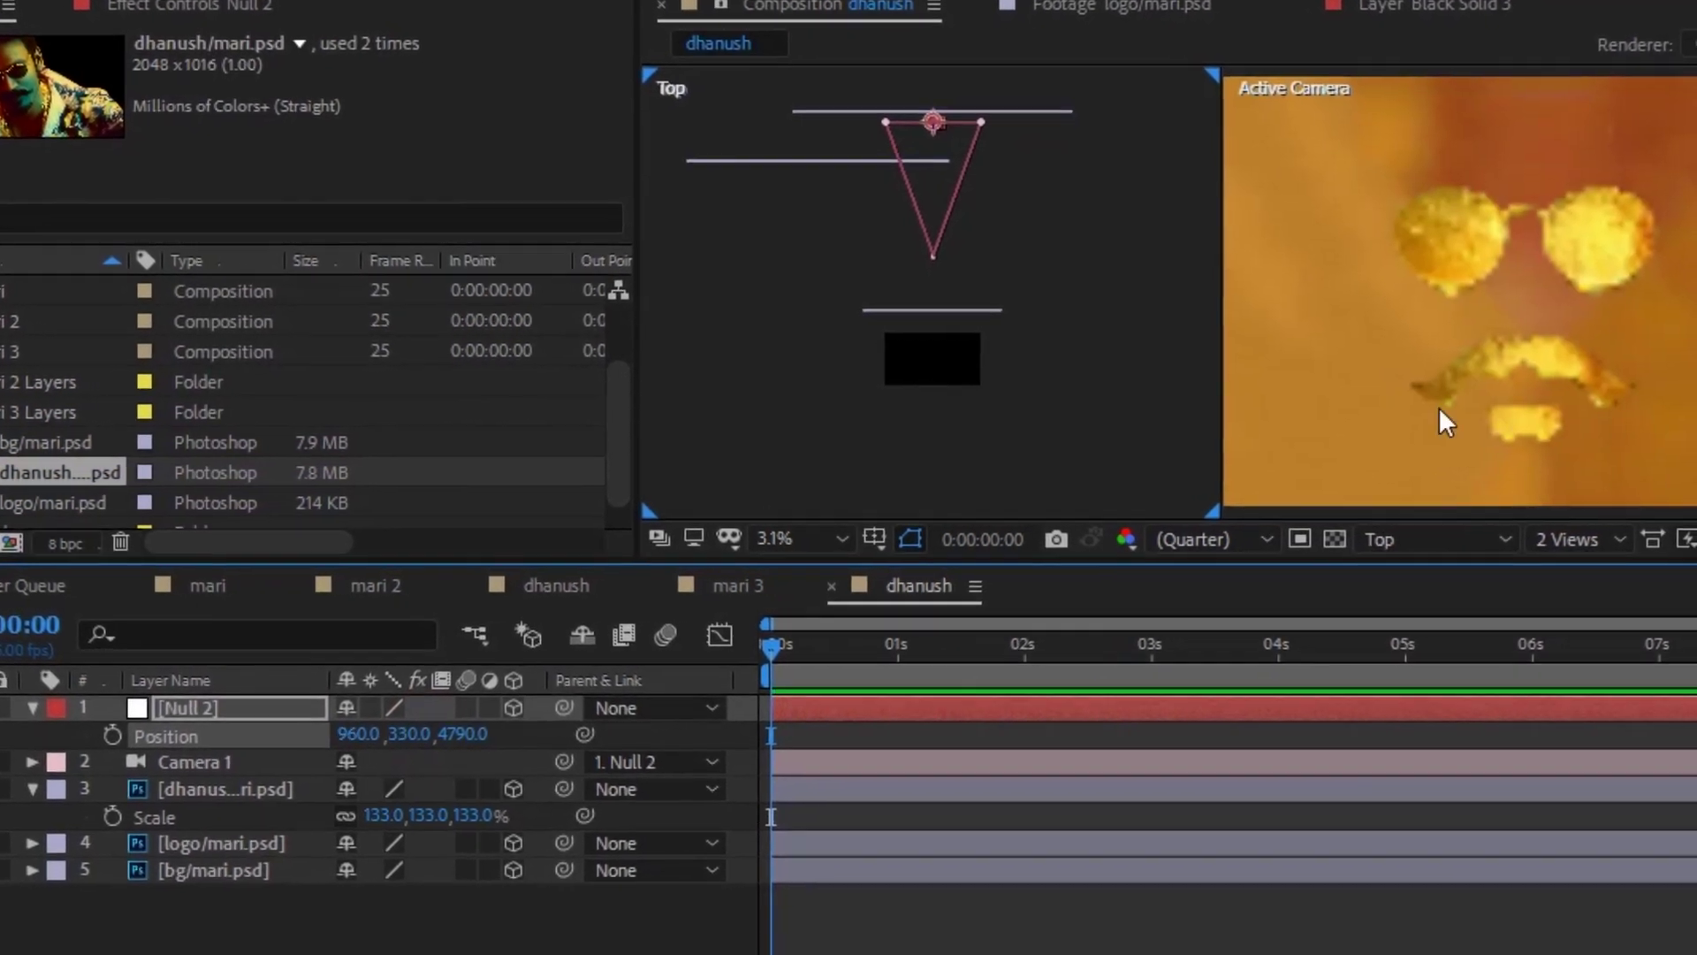
{"action": "left_click", "coordinate": [1439, 406]}
{"action": "scroll", "coordinate": [1432, 406], "scroll_direction": "down", "scroll_amount": 2}
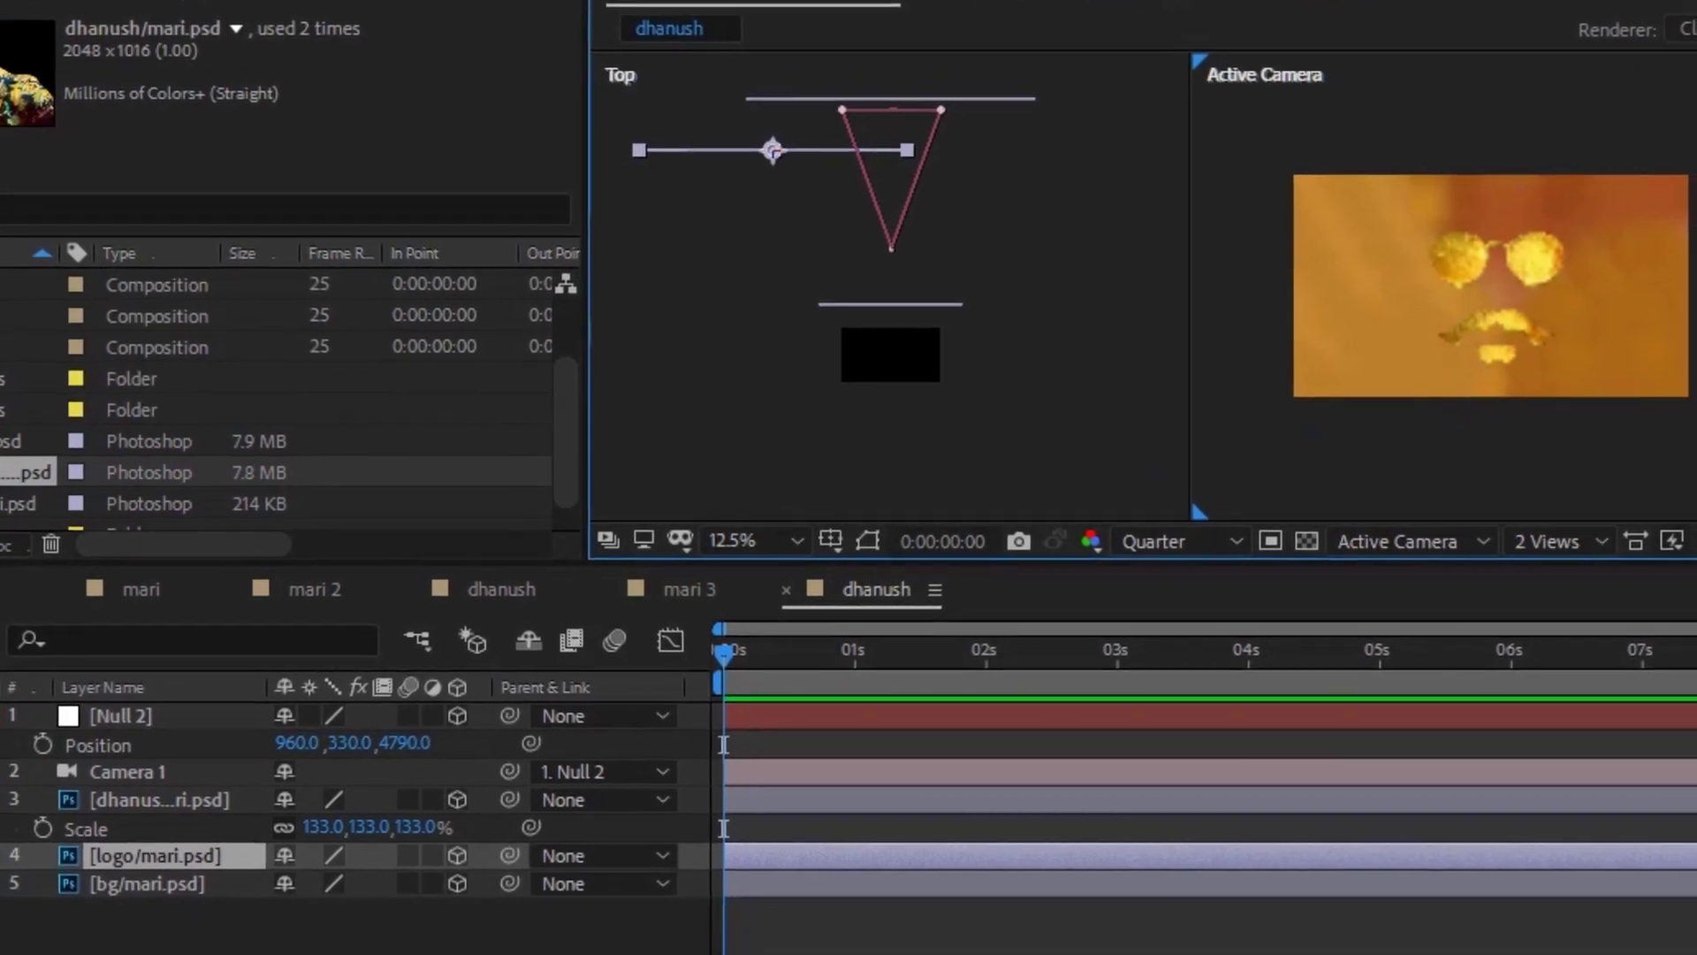
- Keyframe Null 2's position, ending near 5 seconds at 990, 470, 590
{"action": "left_click", "coordinate": [42, 744]}
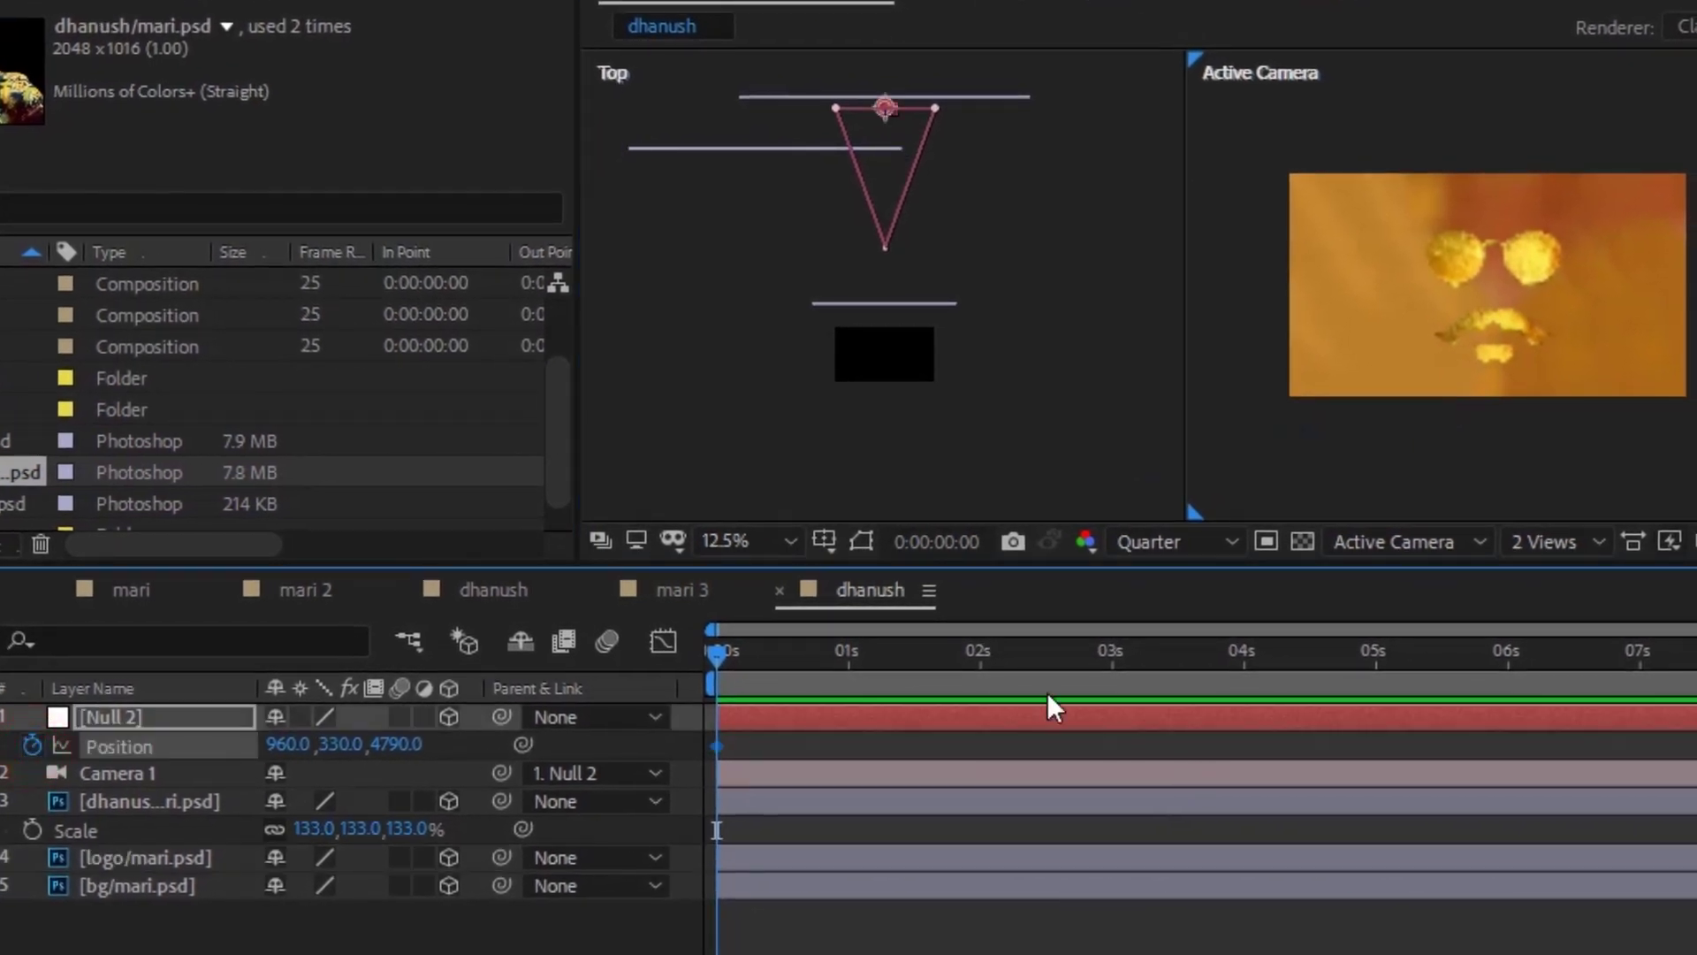
{"action": "left_click_drag", "start_coordinate": [1004, 654], "coordinate": [1367, 650]}
{"action": "left_click_drag", "start_coordinate": [396, 745], "coordinate": [0, 844]}
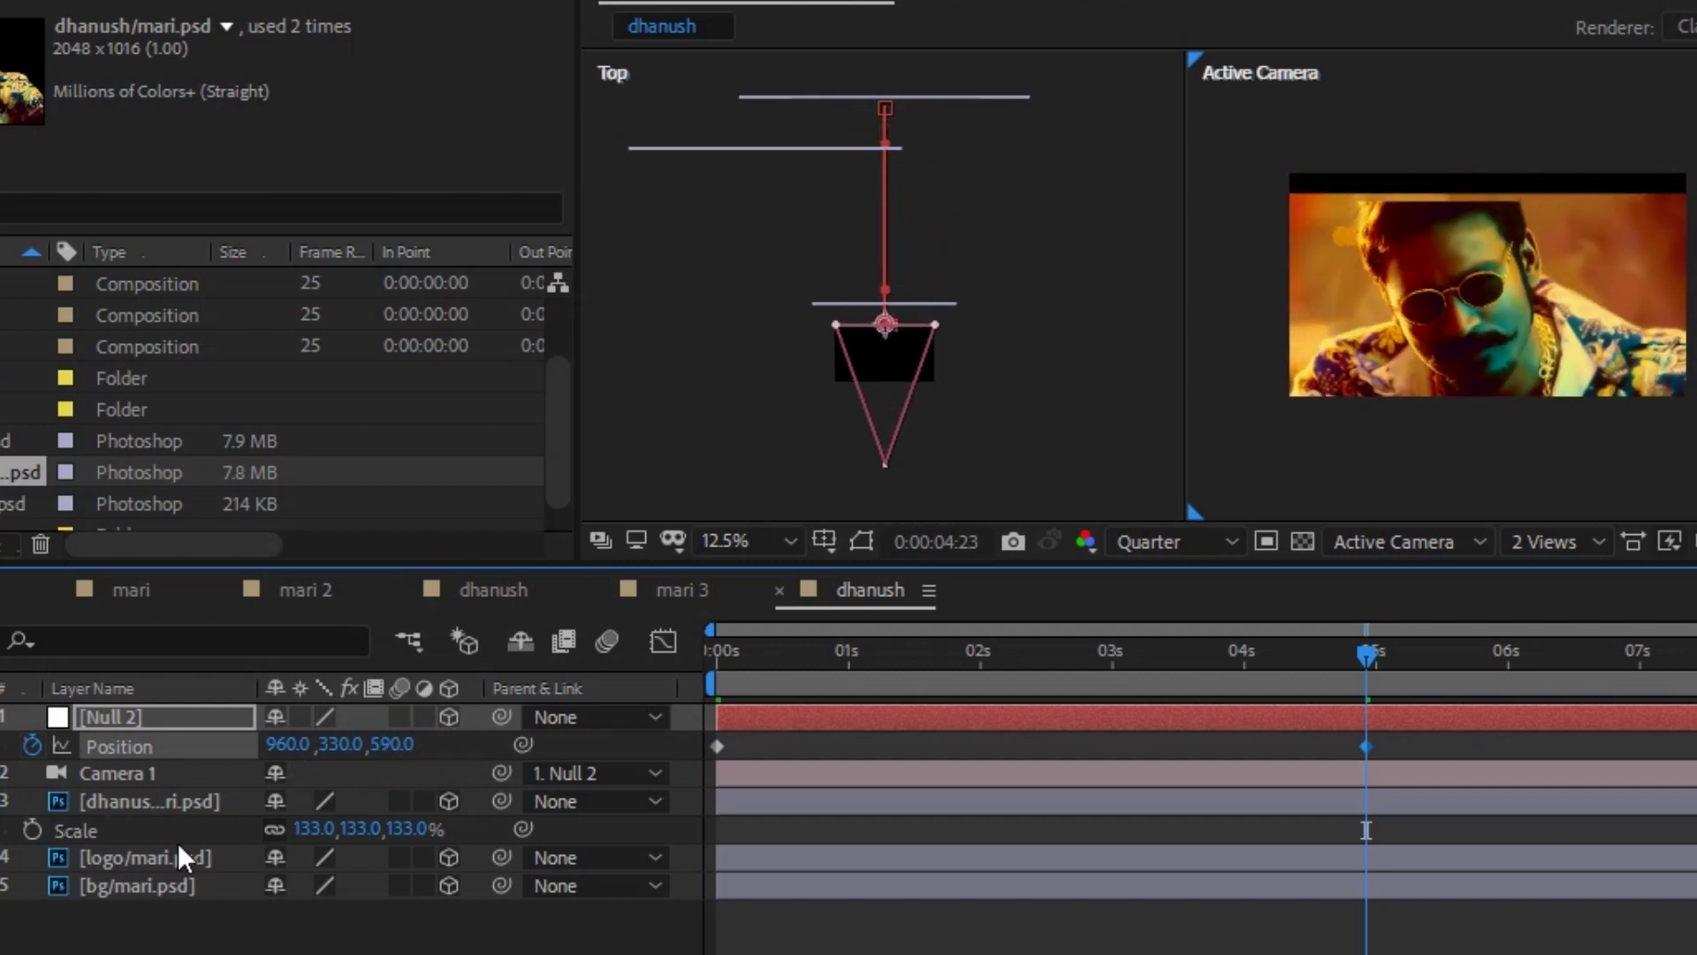
{"action": "left_click_drag", "start_coordinate": [338, 745], "coordinate": [303, 767]}
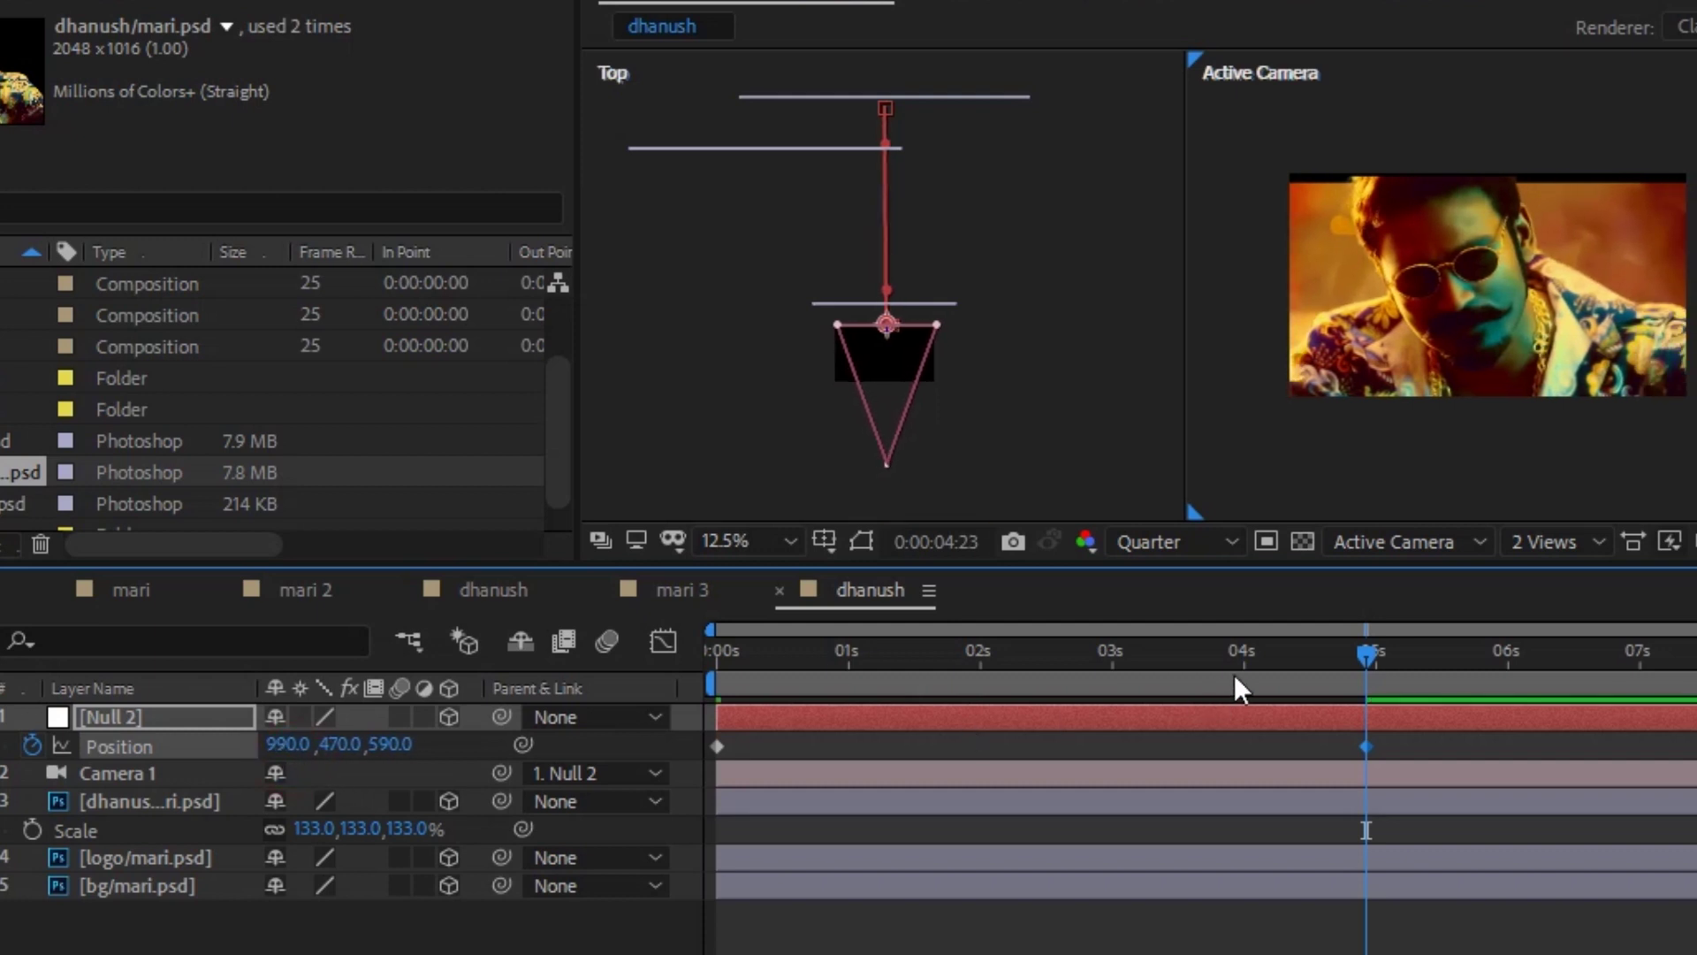
- Scrub back through the camera push-in to preview it, then return to 0:00
{"action": "left_click_drag", "start_coordinate": [1258, 665], "coordinate": [1128, 664]}
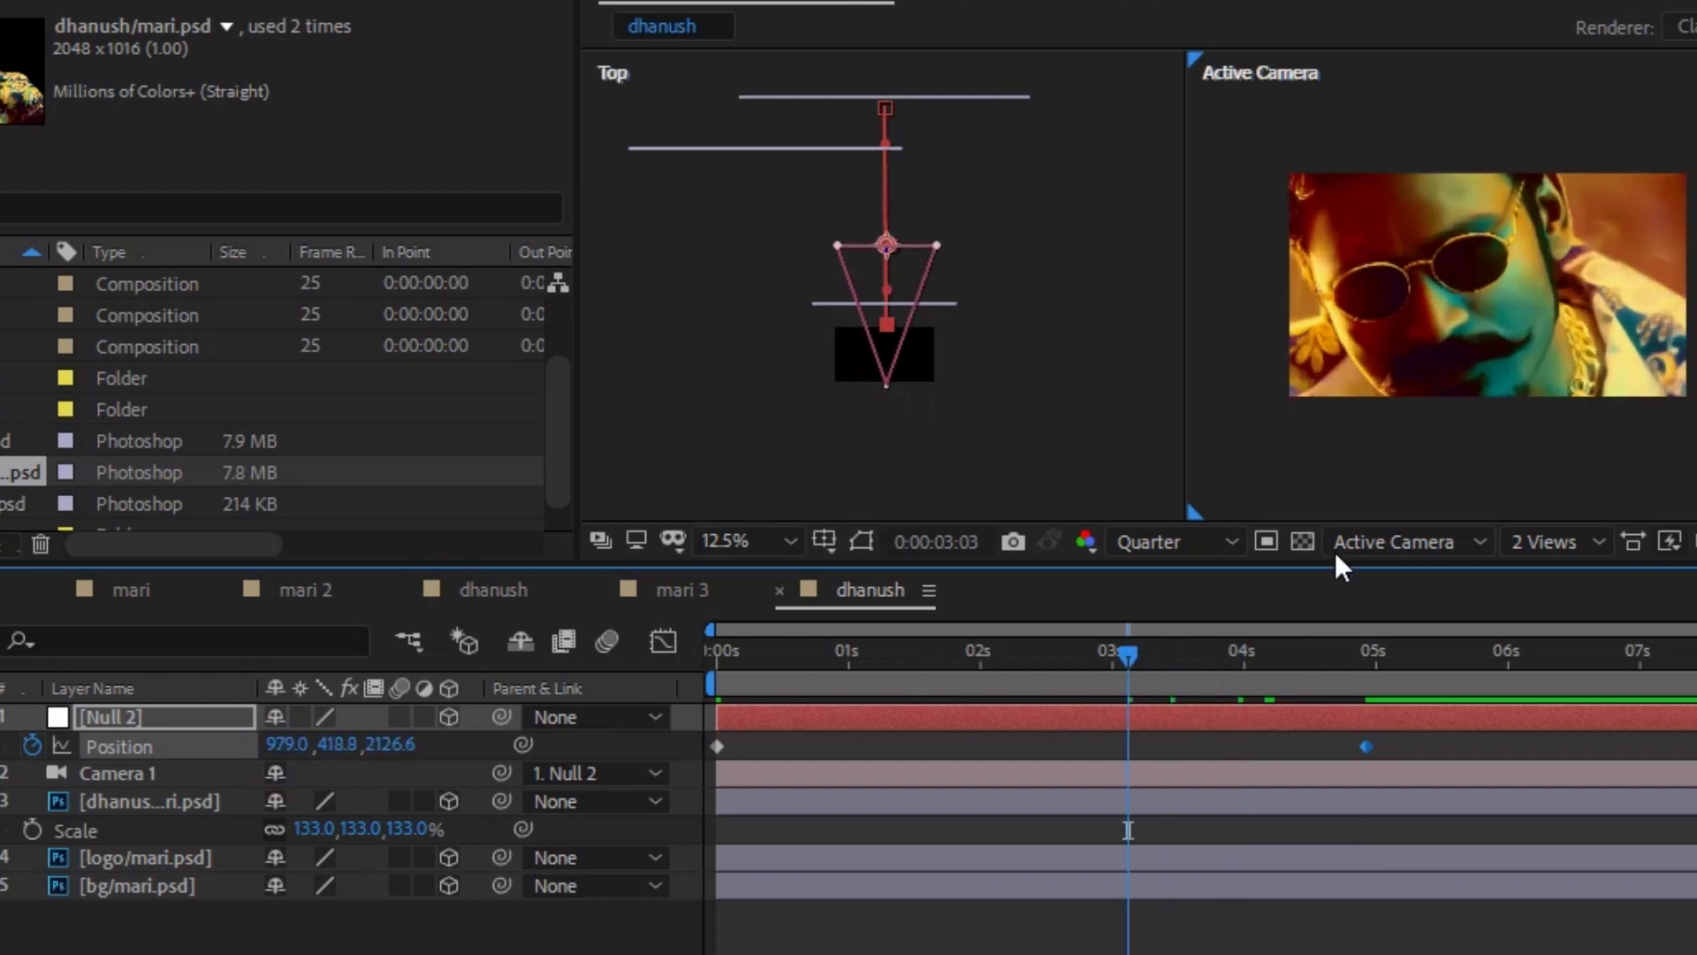
{"action": "left_click", "coordinate": [798, 145]}
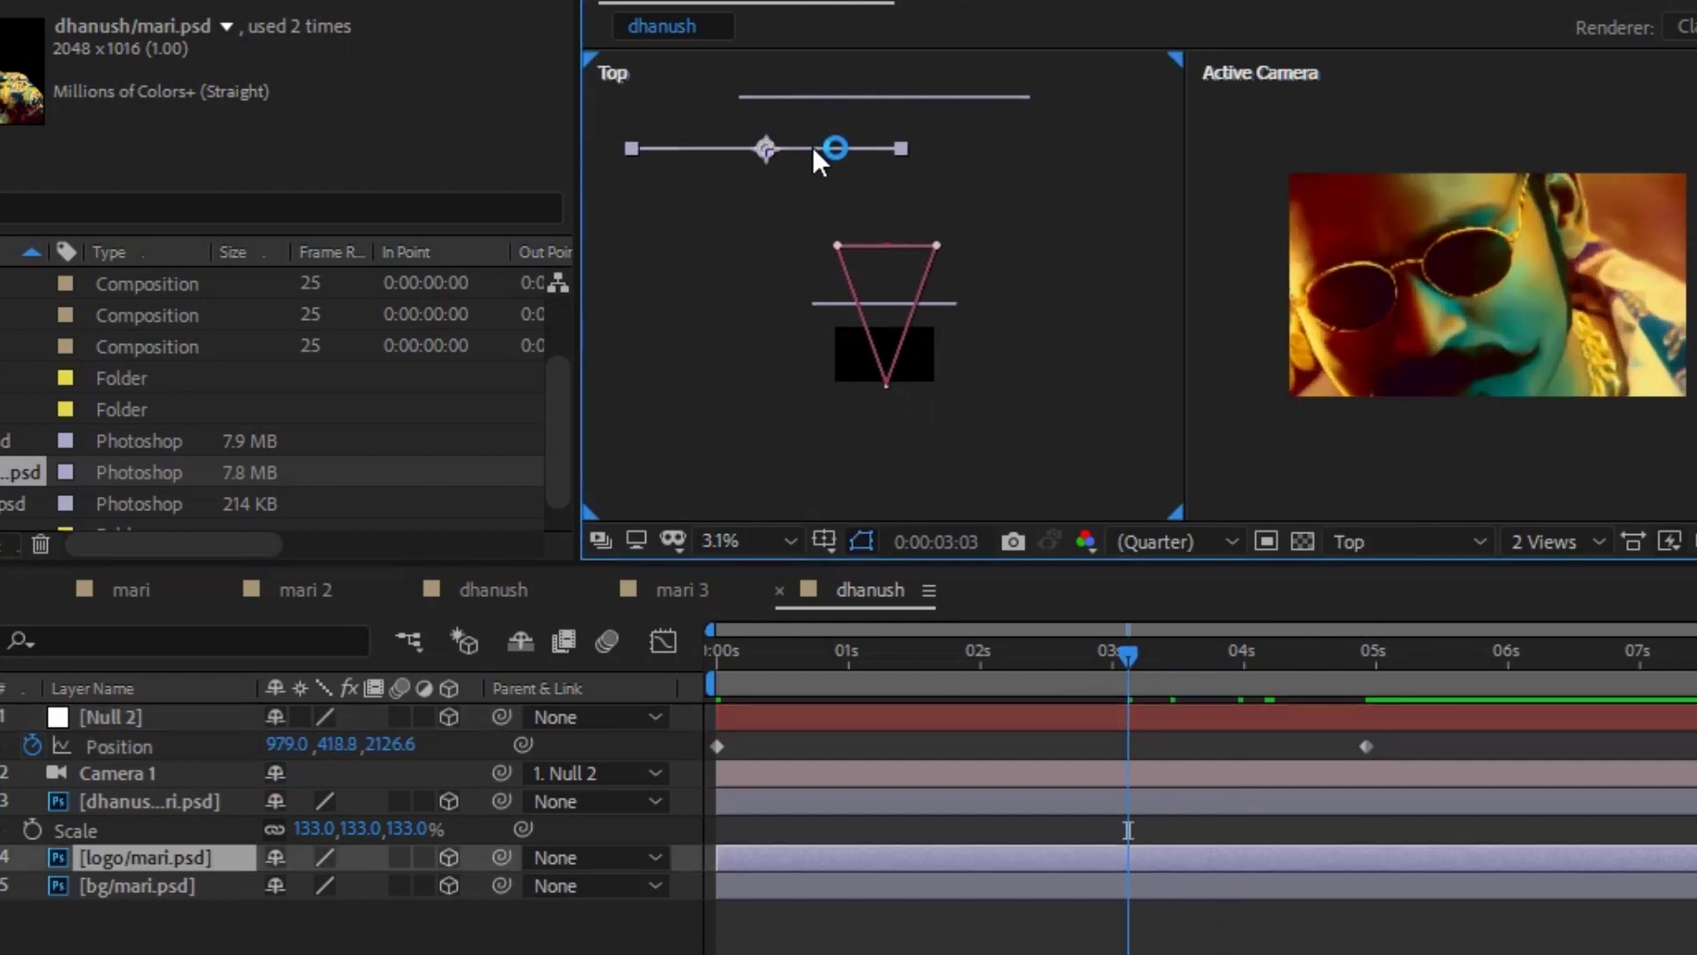
{"action": "mouse_move", "coordinate": [1134, 674]}
{"action": "left_mouse_down"}
{"action": "mouse_move", "coordinate": [776, 688]}
{"action": "mouse_move", "coordinate": [556, 613]}
{"action": "left_mouse_up"}
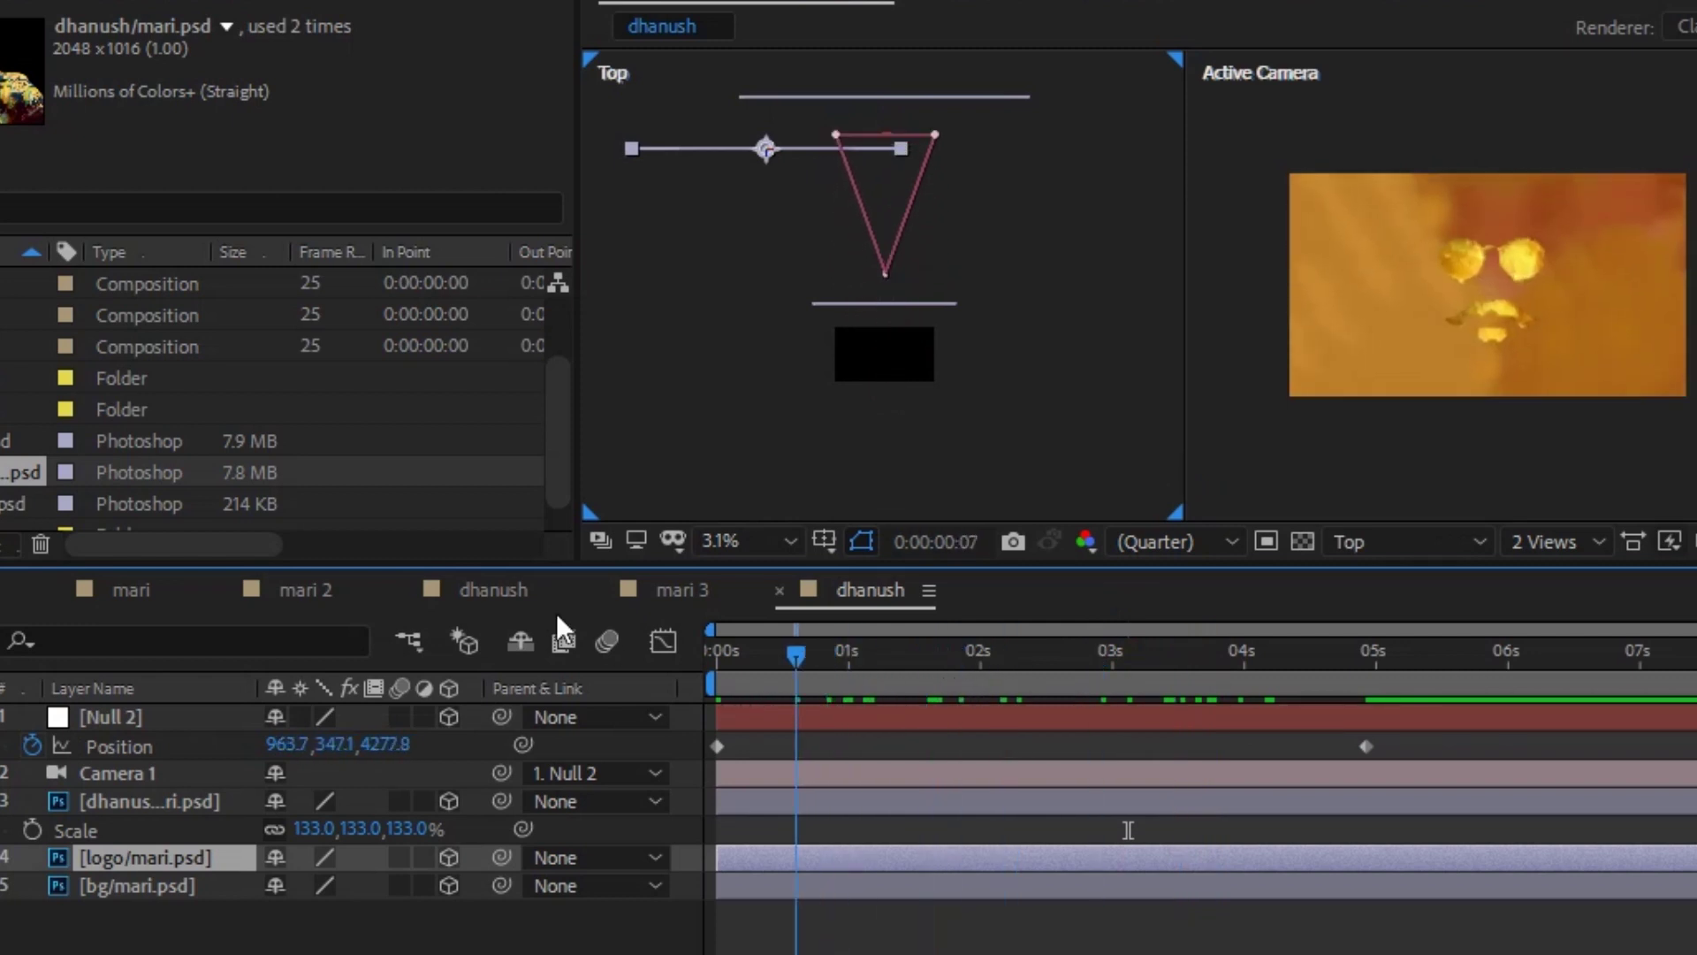
{"action": "left_click", "coordinate": [716, 829]}
- Create a DHANUSH text layer in the dhanush comp, then step a few frames in
{"action": "right_click", "coordinate": [84, 946]}
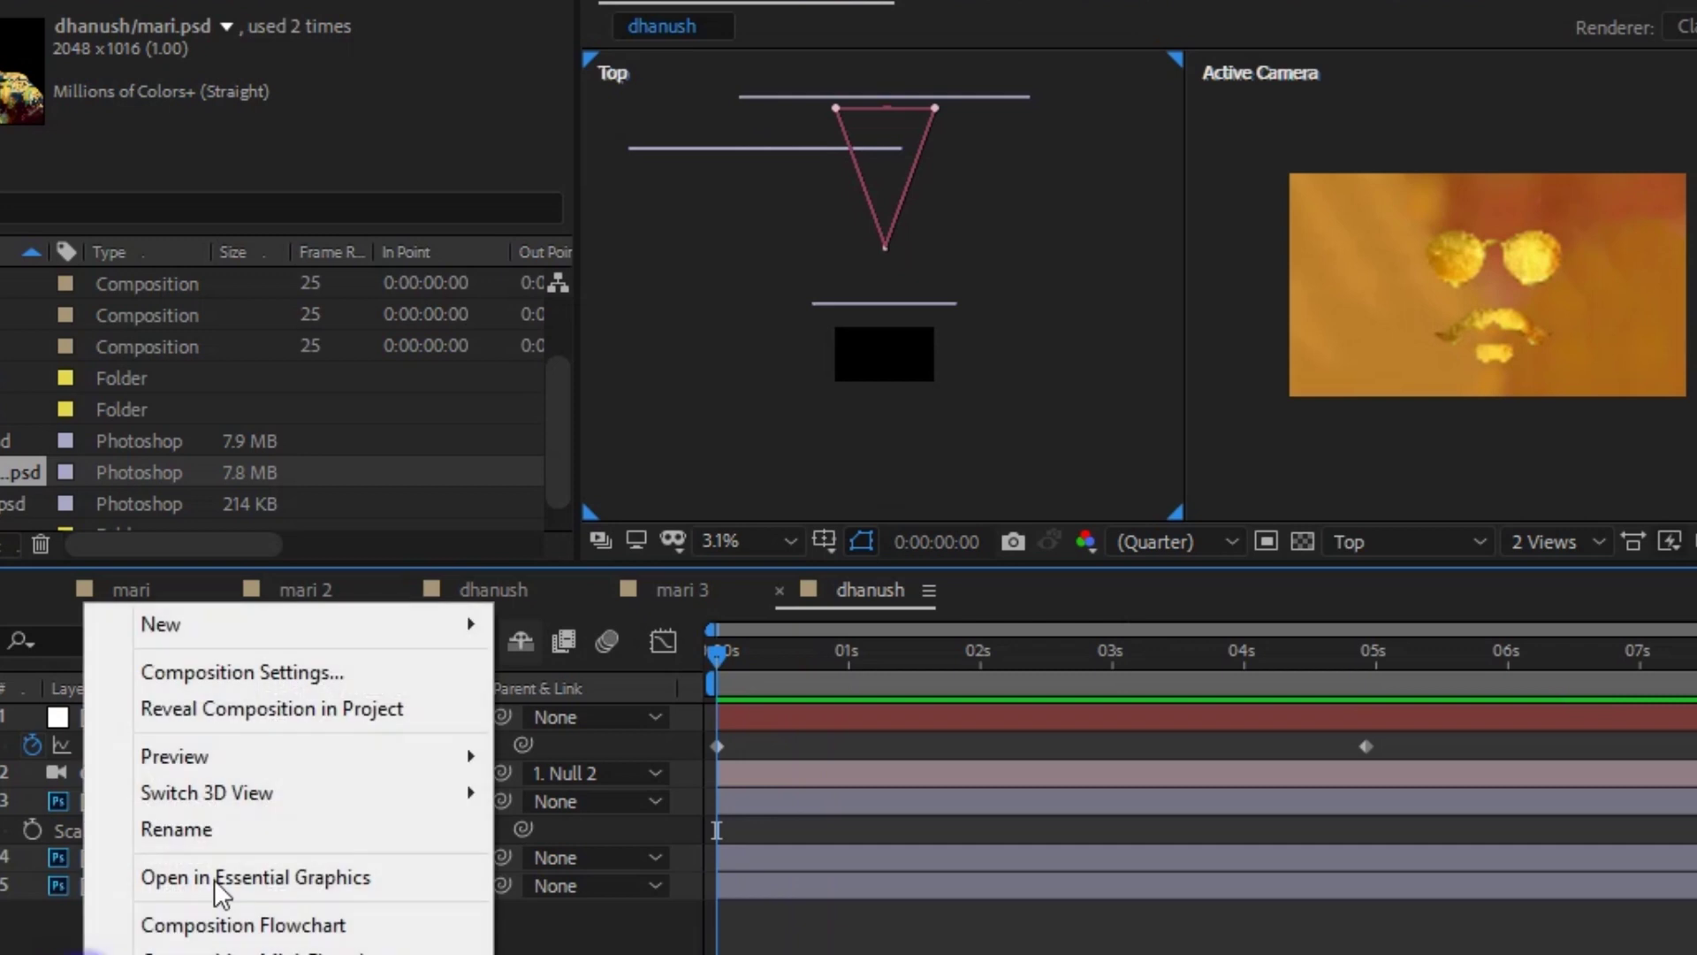
{"action": "left_click", "coordinate": [238, 623]}
{"action": "left_click", "coordinate": [566, 712]}
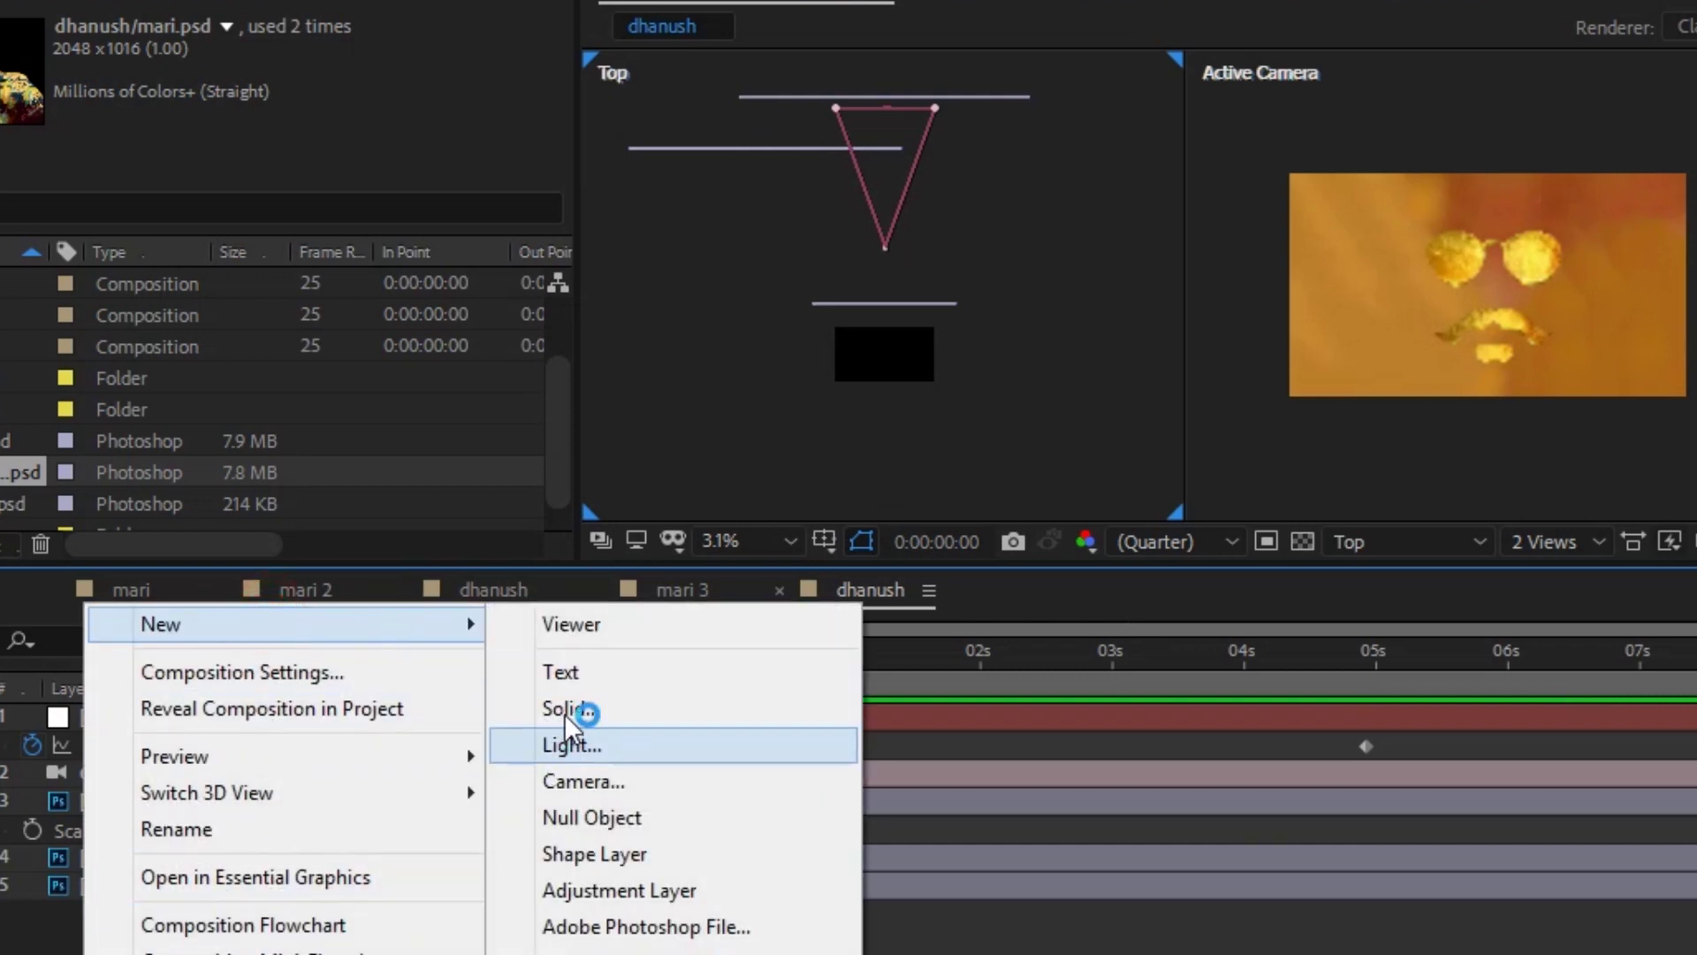
{"action": "left_click", "coordinate": [593, 677]}
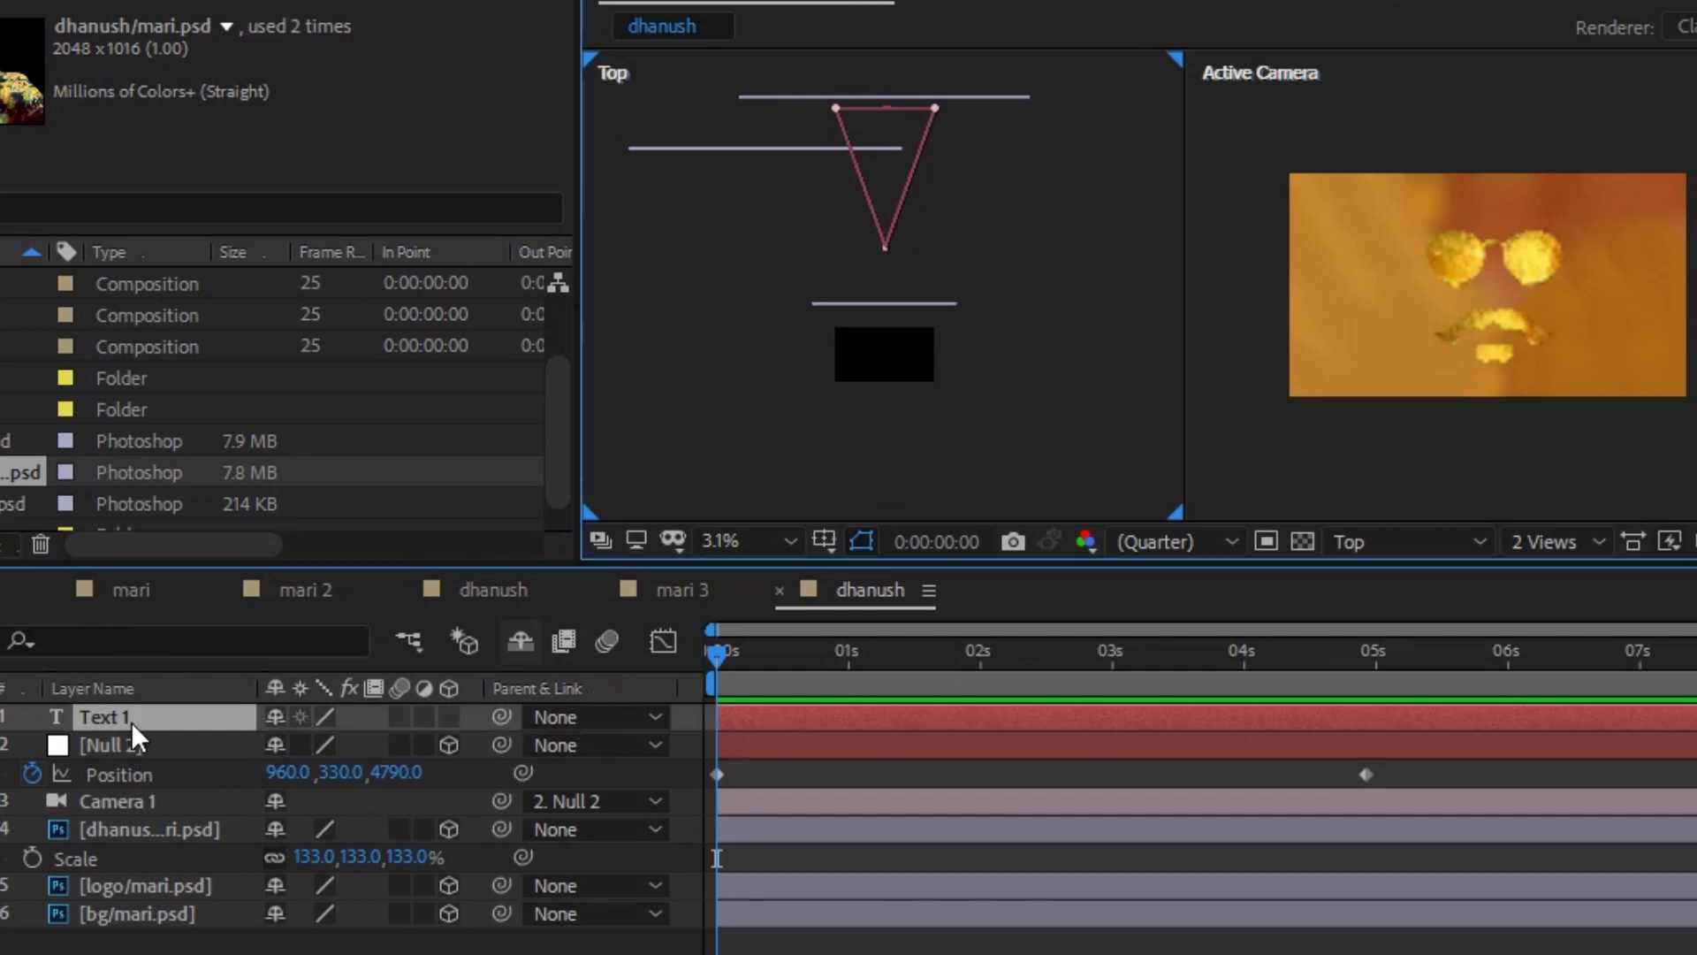
{"action": "type", "text": "DHA"}
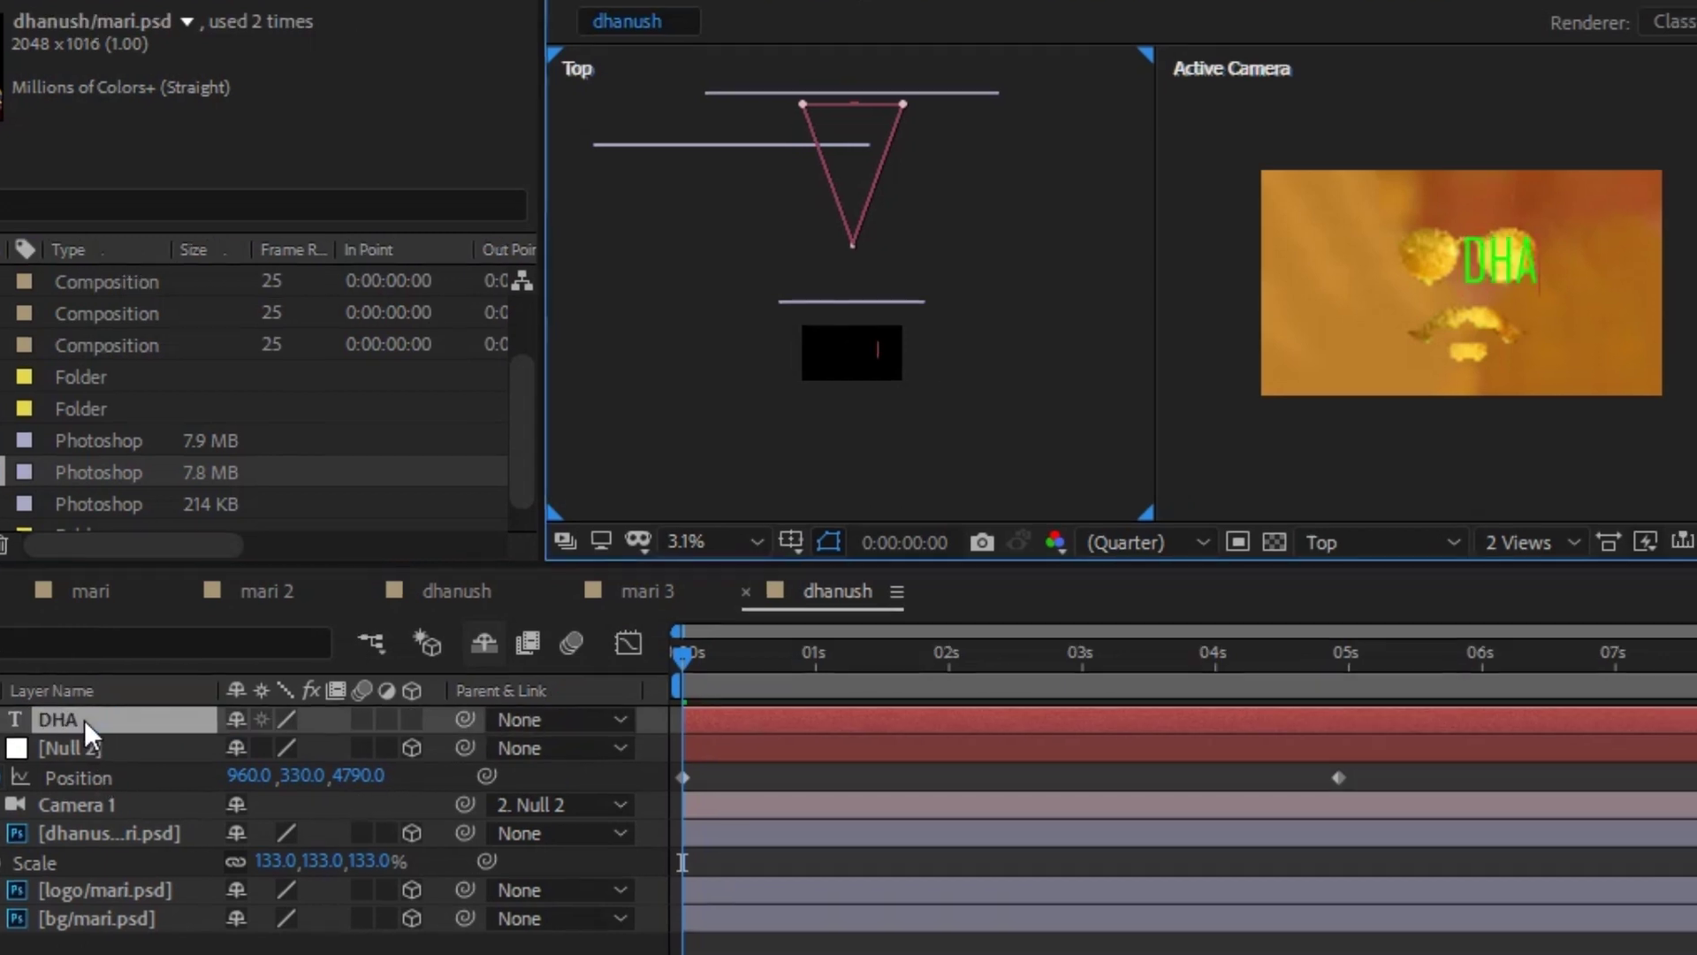
{"action": "type", "text": "NUSH"}
{"action": "left_click", "coordinate": [83, 720]}
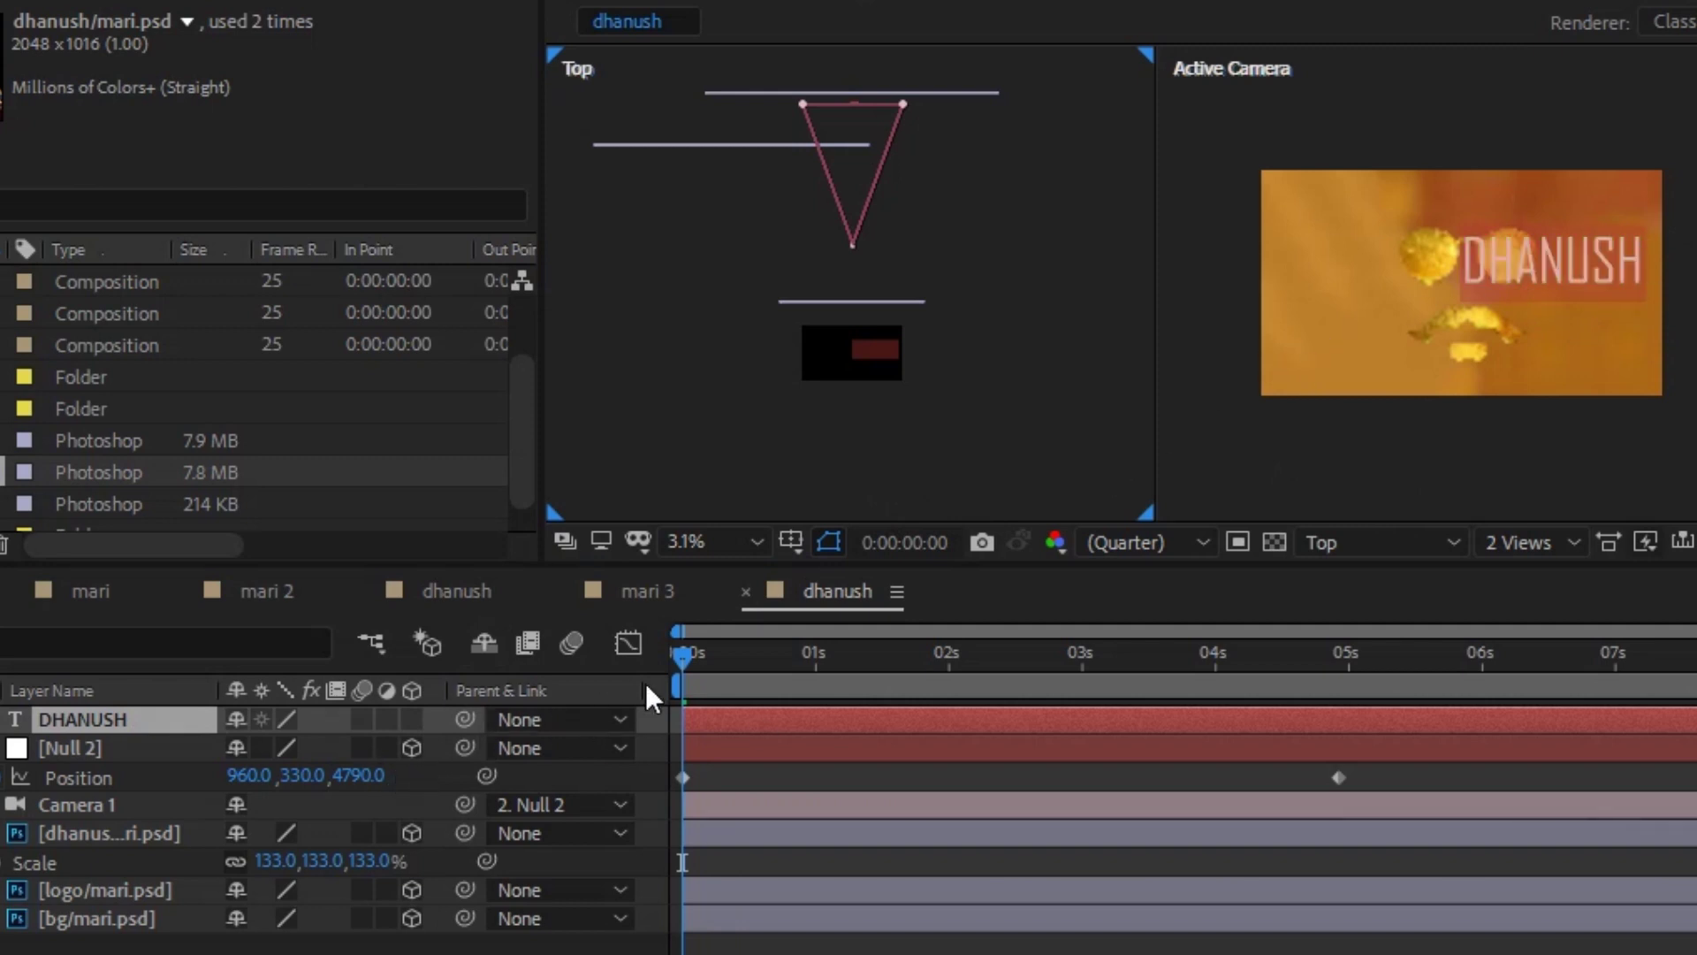
{"action": "left_click_drag", "start_coordinate": [687, 670], "coordinate": [714, 662]}
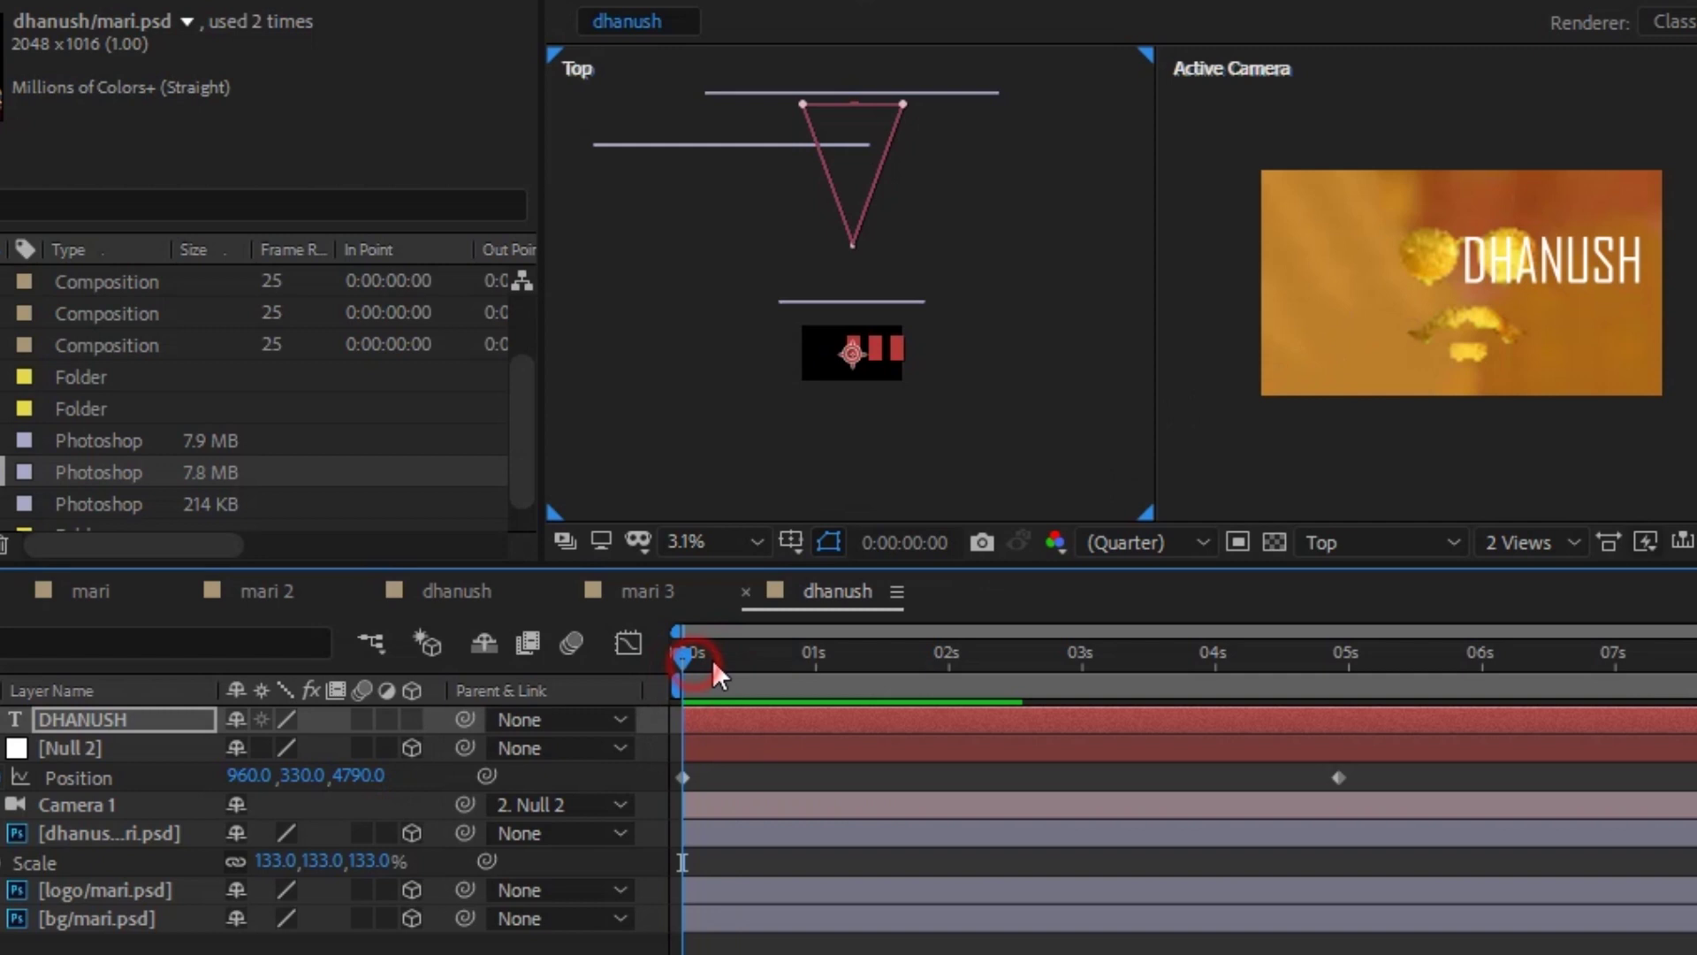
- Make DHANUSH a 3D layer and push it back along its depth
{"action": "left_click", "coordinate": [412, 718]}
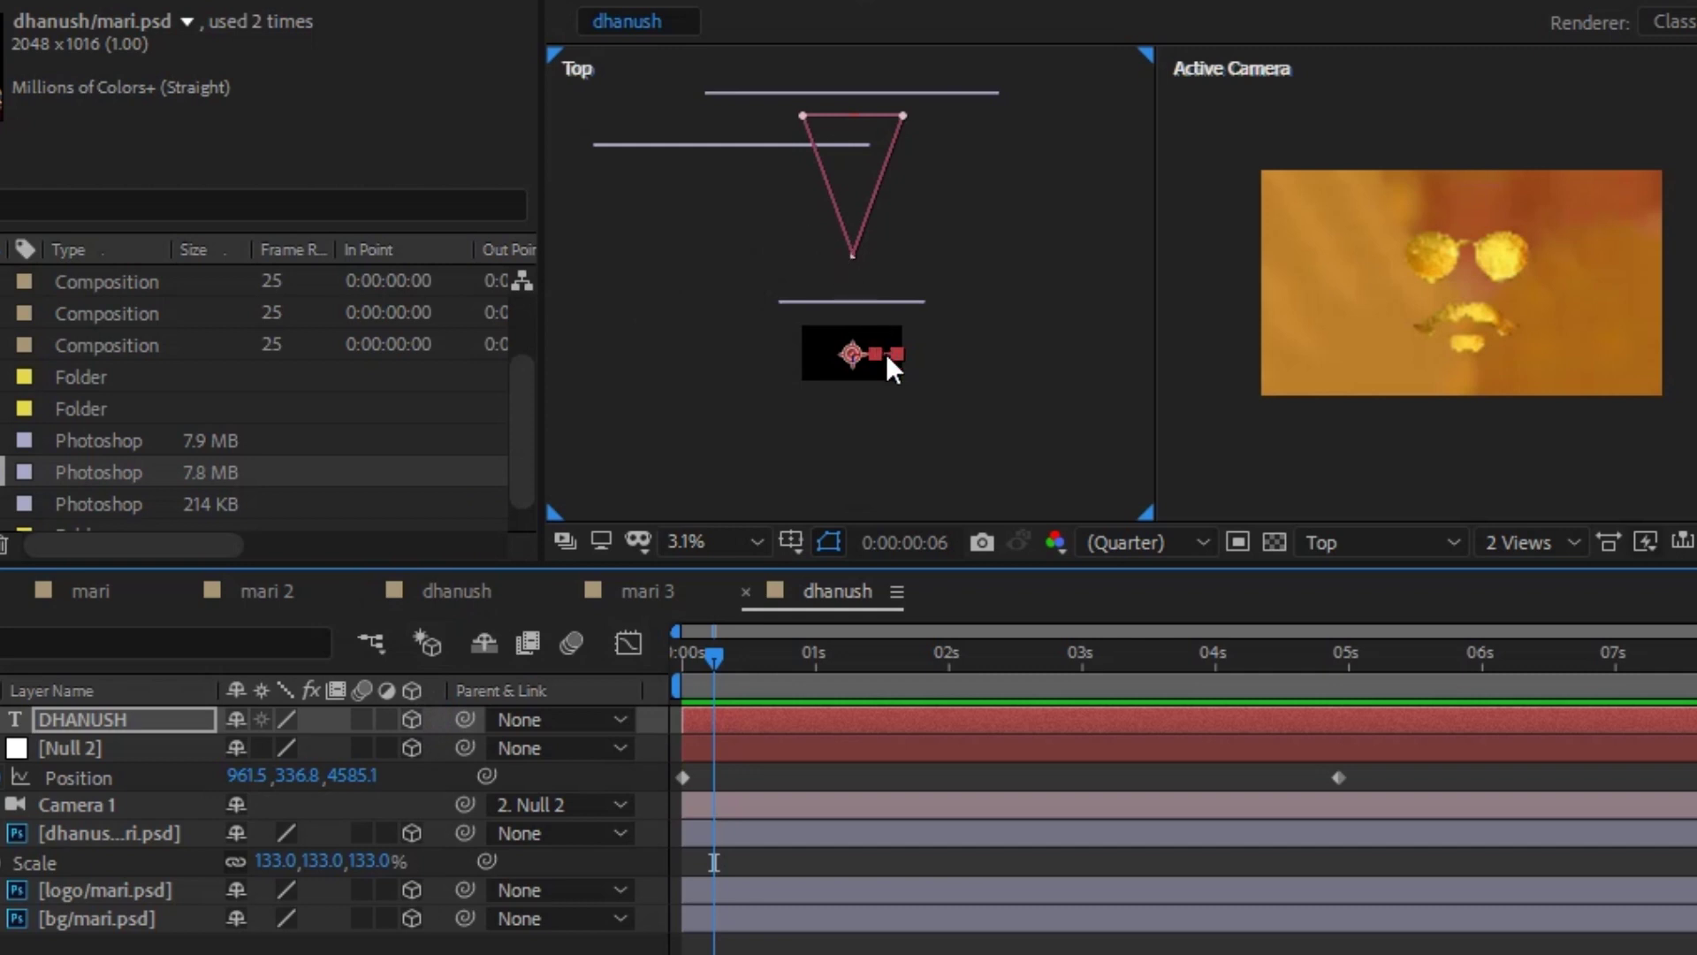
{"action": "scroll", "coordinate": [884, 356], "scroll_direction": "up", "scroll_amount": 3}
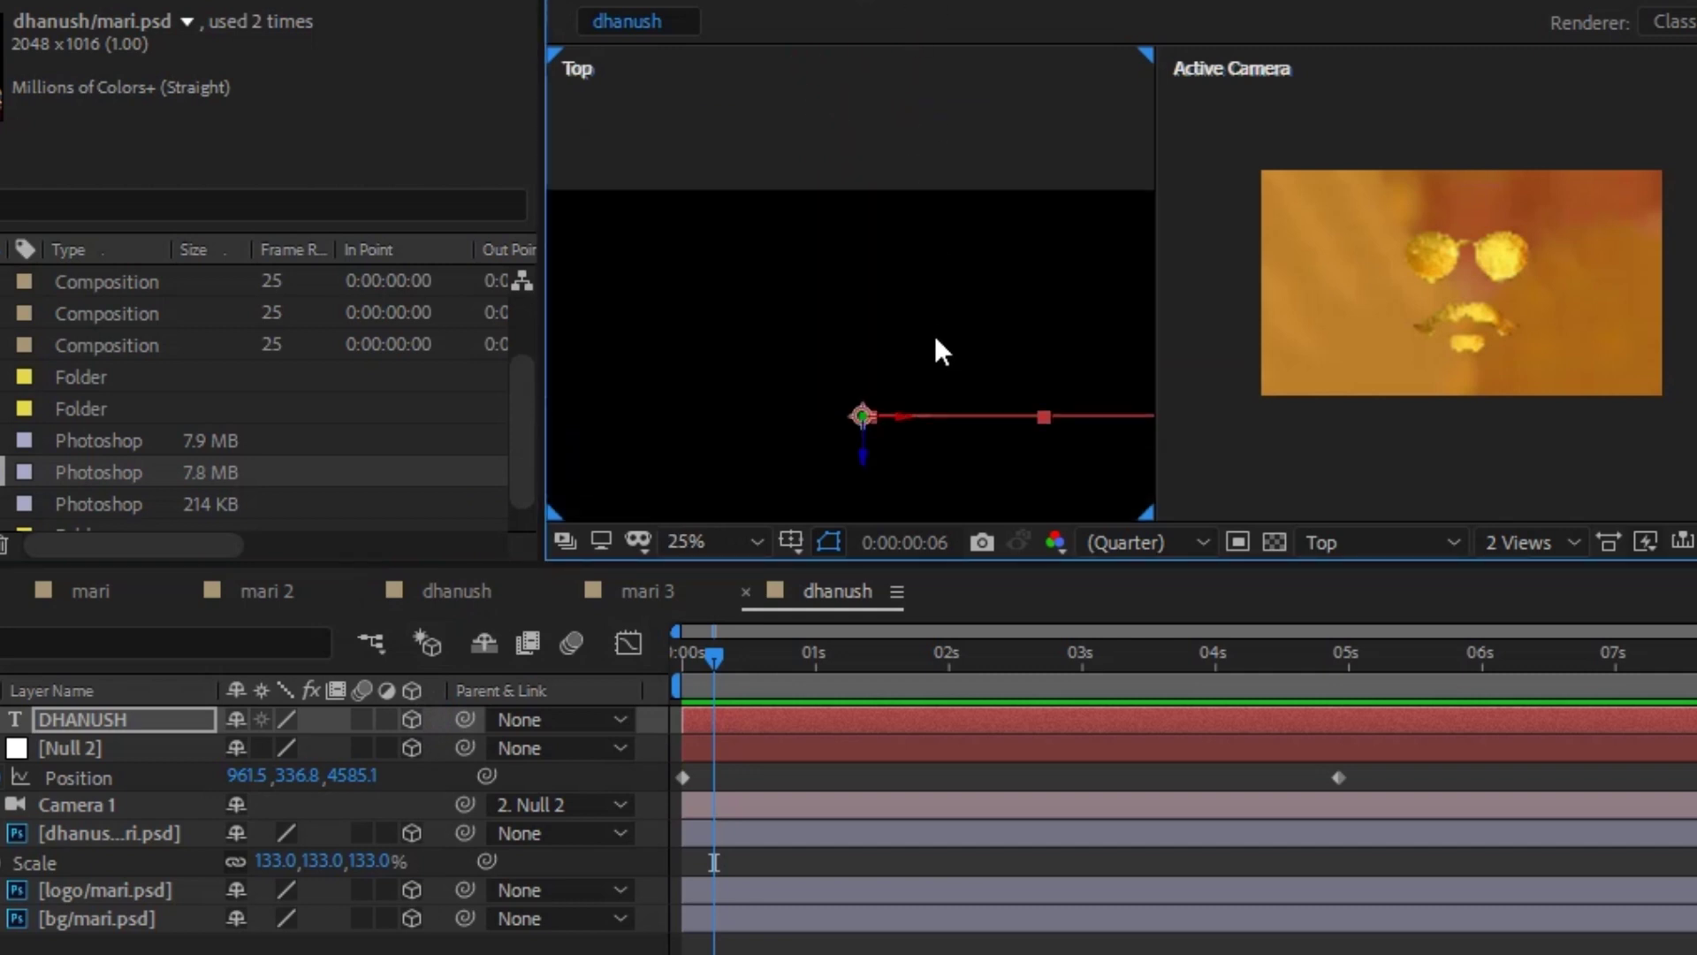
{"action": "scroll", "coordinate": [940, 350], "scroll_direction": "down", "scroll_amount": 2}
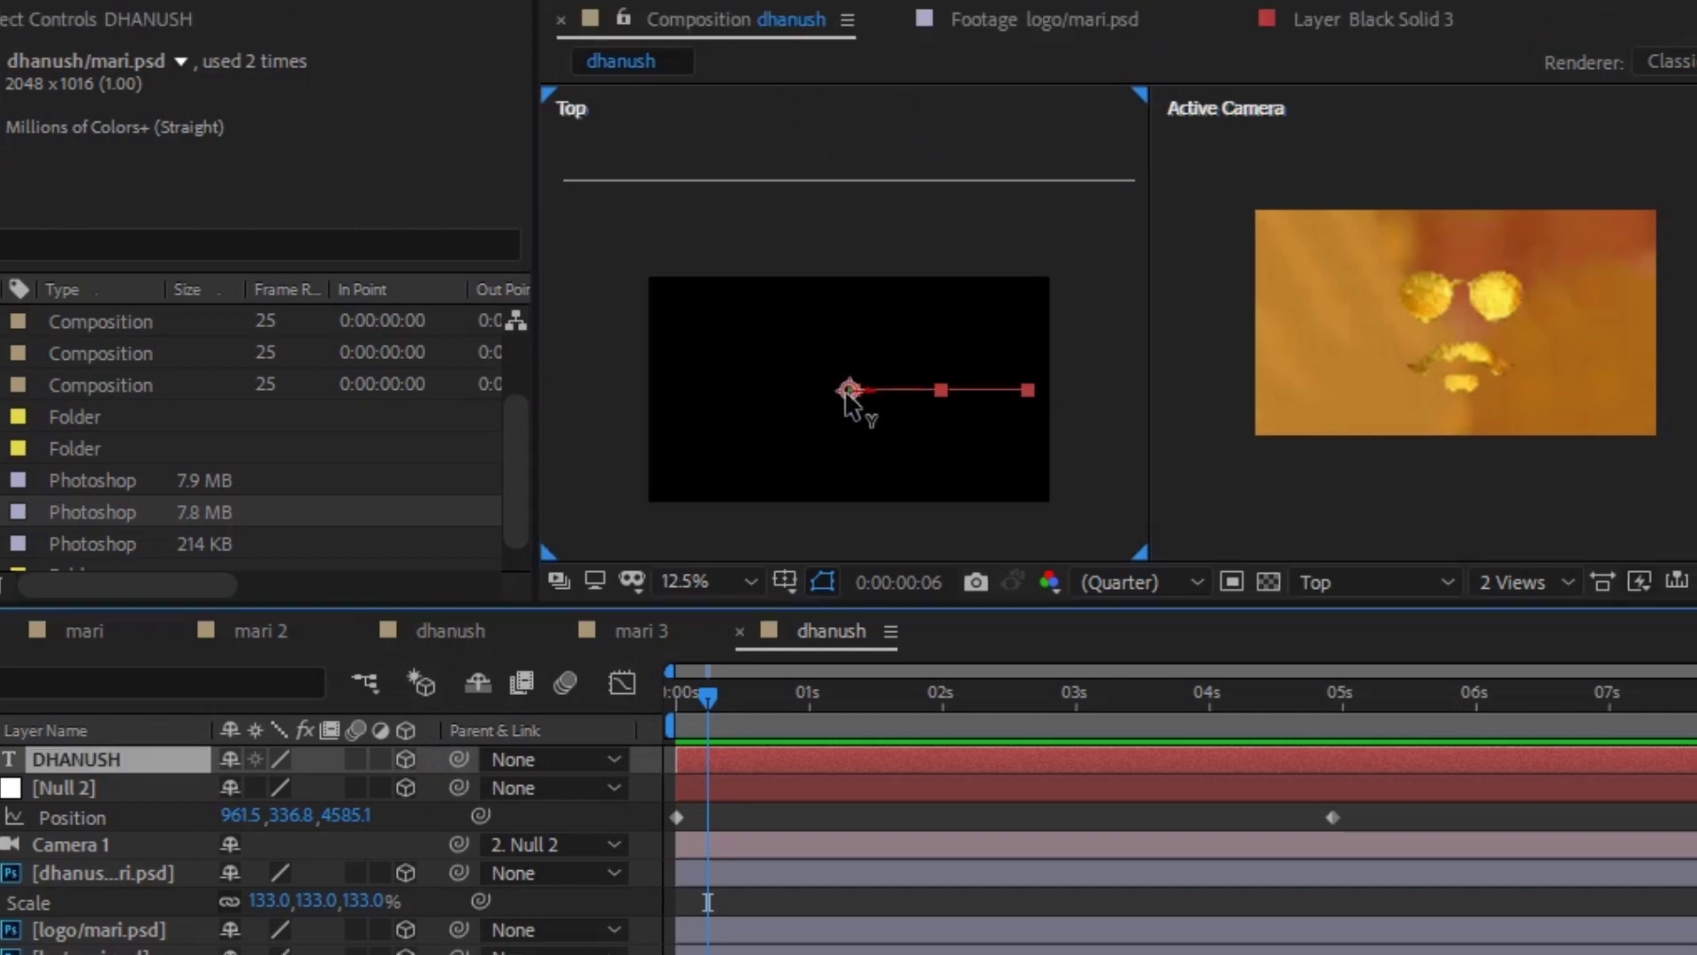
{"action": "left_click_drag", "start_coordinate": [850, 349], "coordinate": [759, 116]}
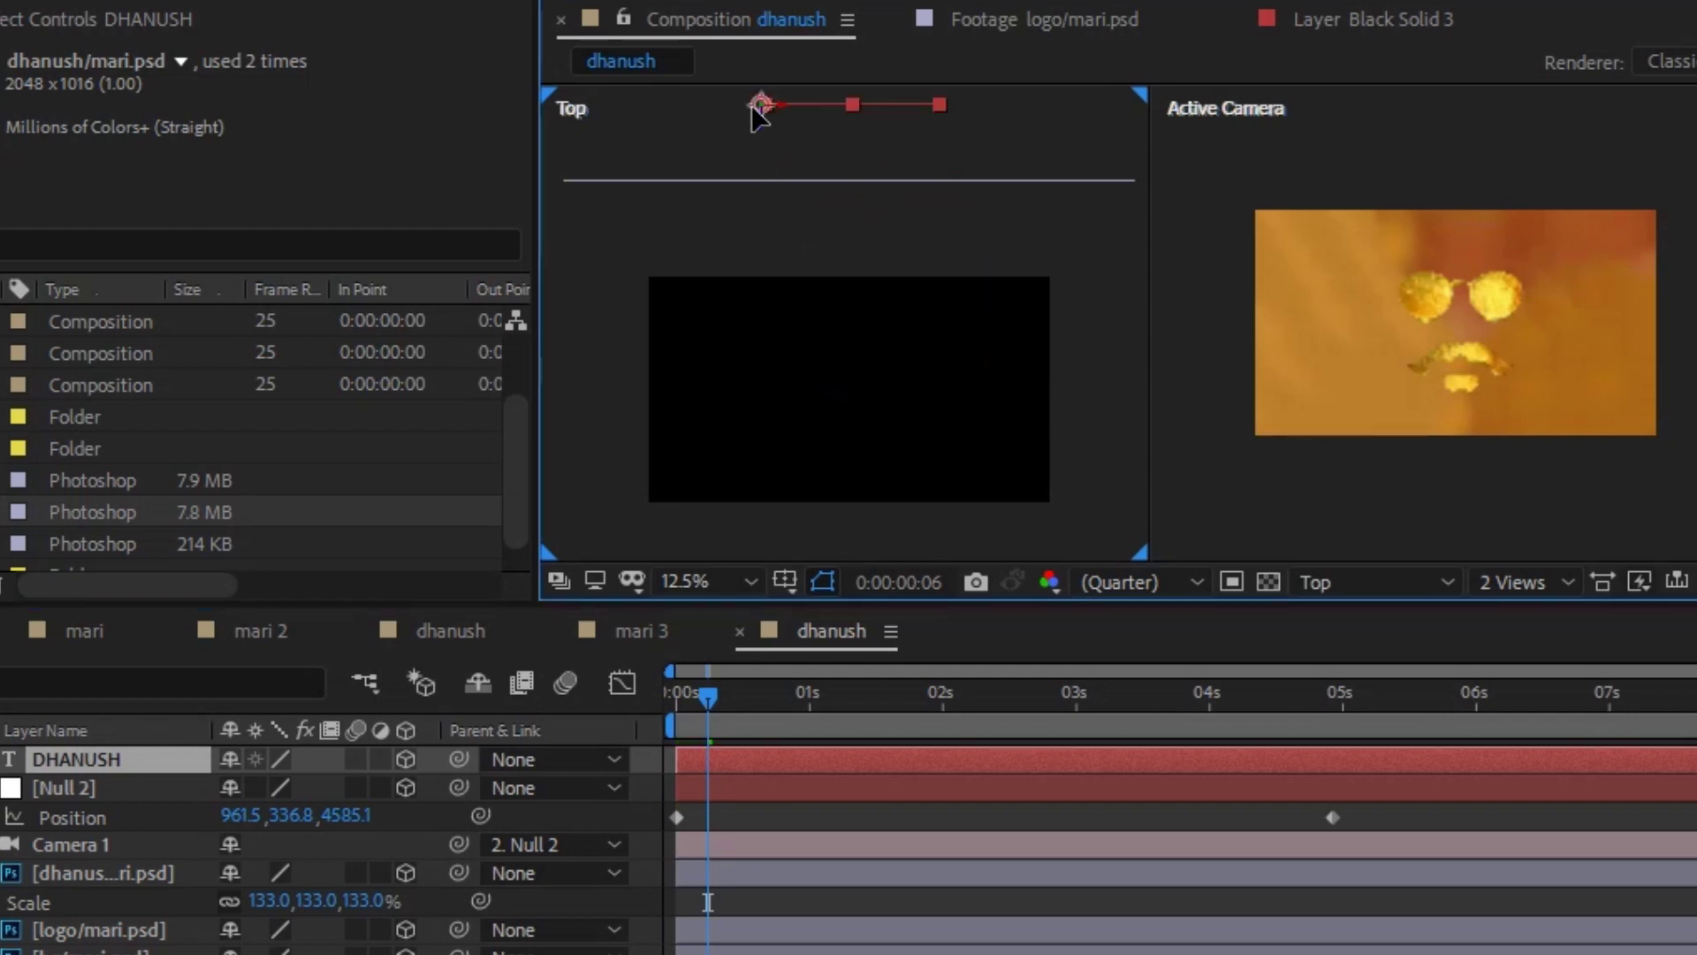
- In the Top view, move DHANUSH into the camera cone and raise it in frame
{"action": "scroll", "coordinate": [1006, 173], "scroll_direction": "down", "scroll_amount": 2}
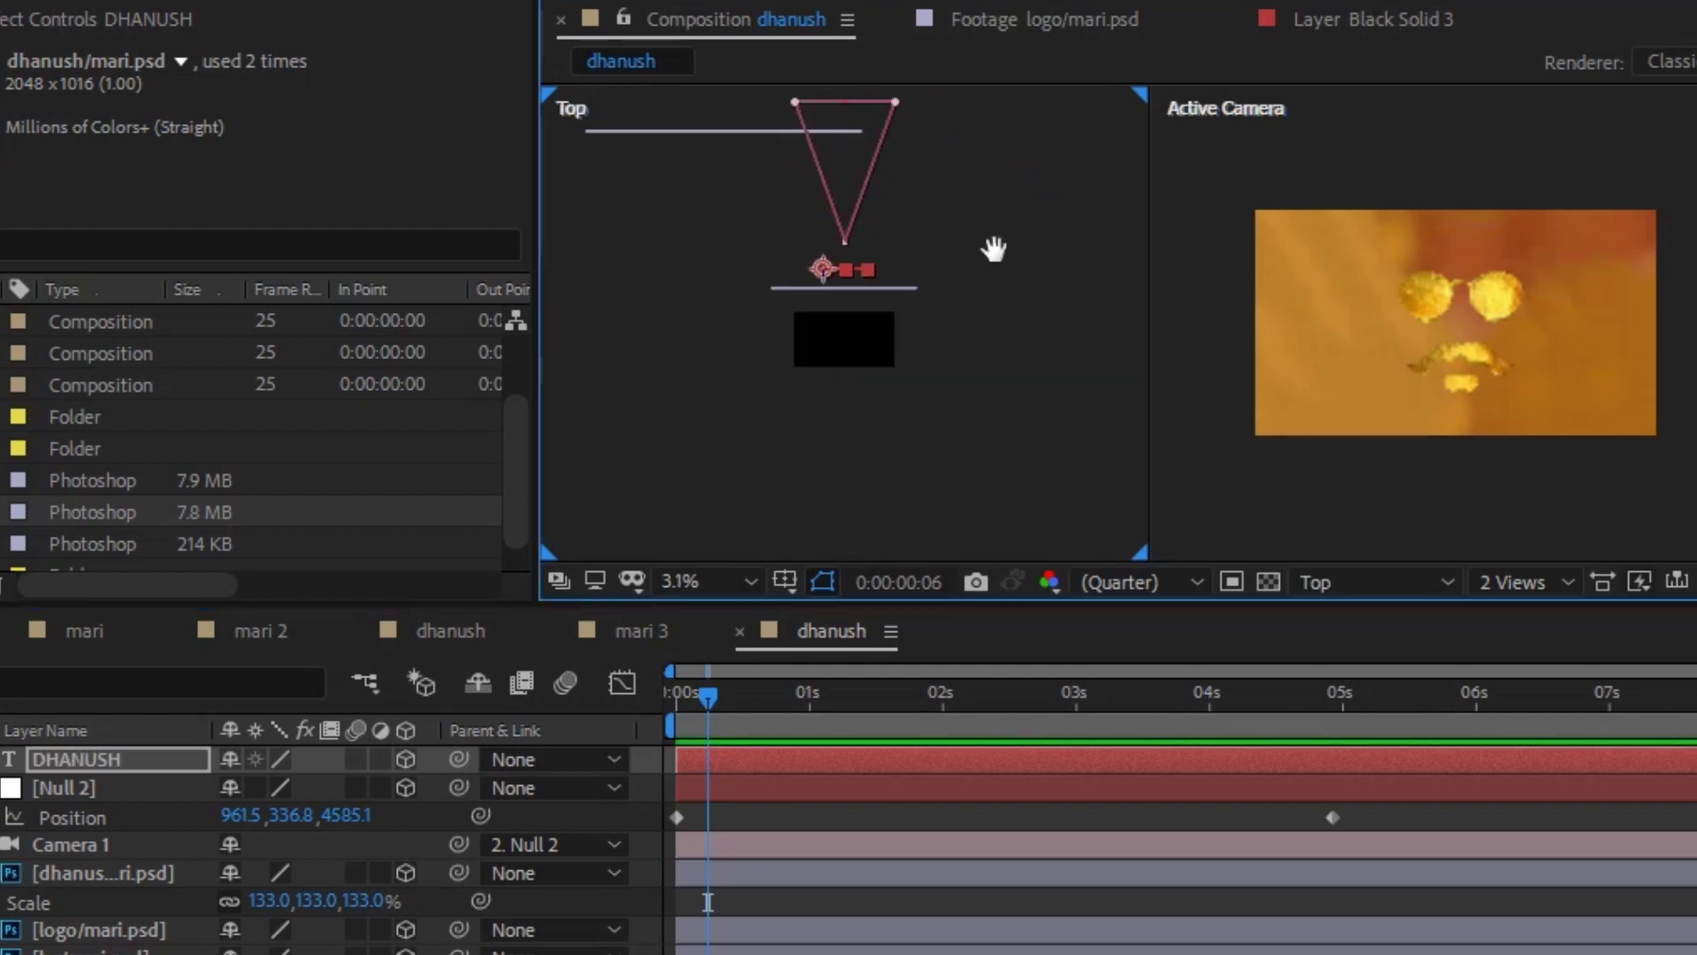
{"action": "left_click_drag", "start_coordinate": [993, 250], "coordinate": [1002, 304]}
{"action": "left_click", "coordinate": [831, 327]}
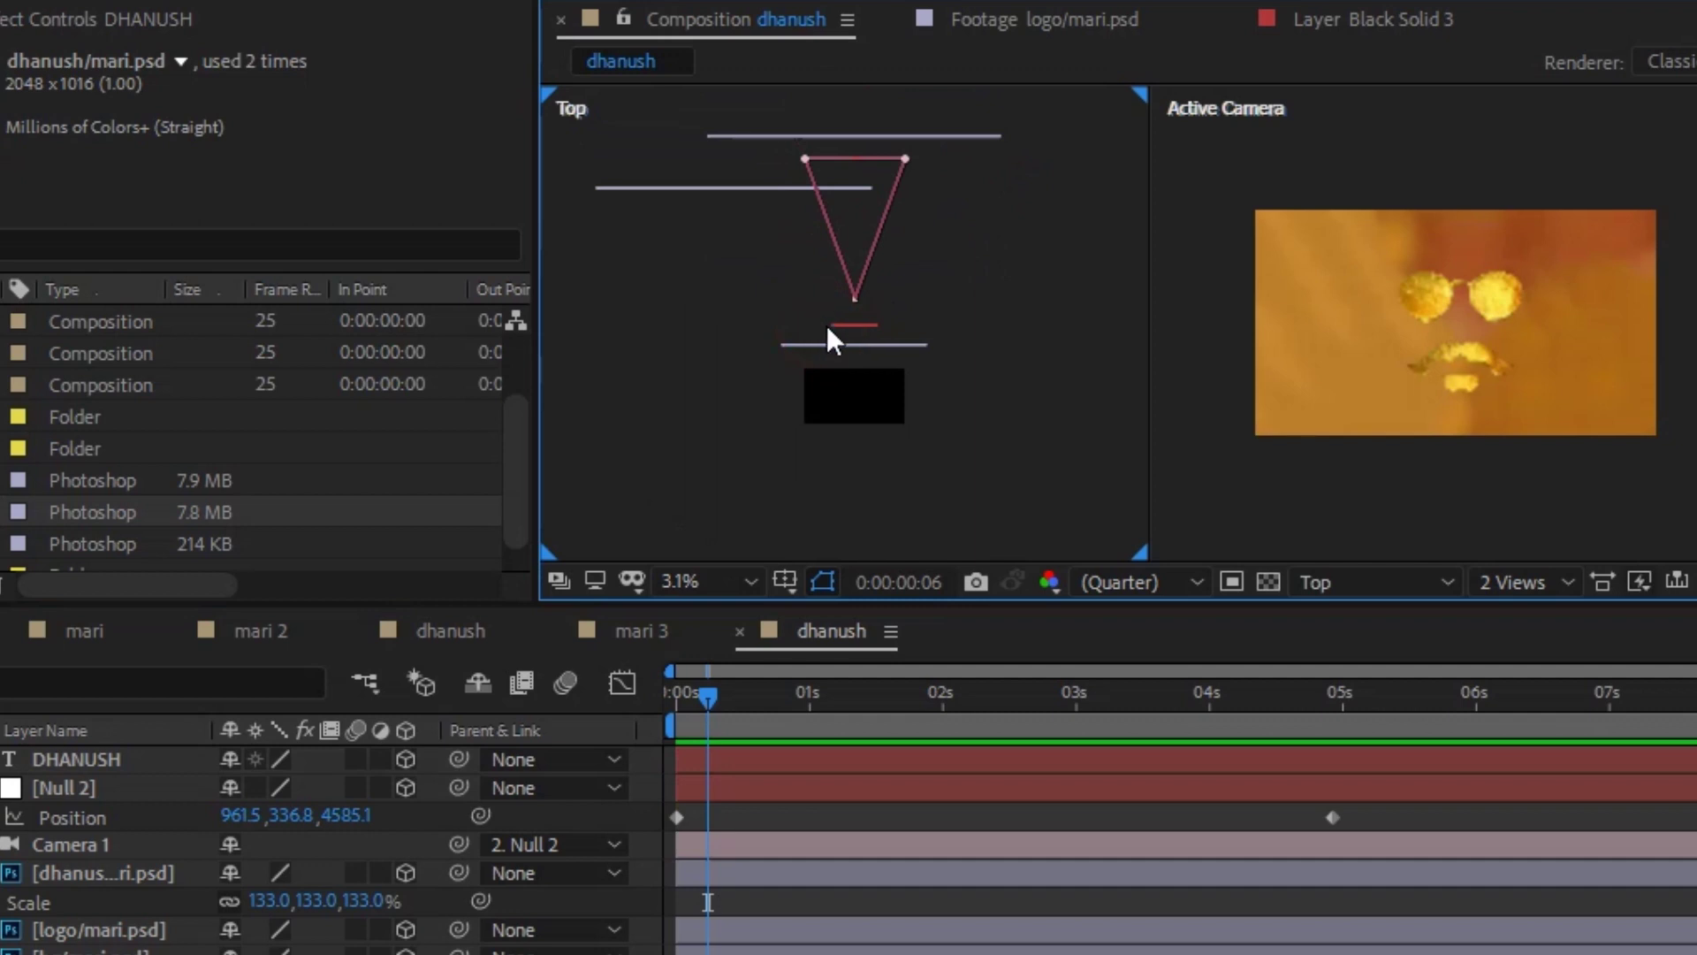
{"action": "scroll", "coordinate": [830, 327], "scroll_direction": "up", "scroll_amount": 2}
{"action": "mouse_move", "coordinate": [831, 332]}
{"action": "left_mouse_down"}
{"action": "mouse_move", "coordinate": [855, 406]}
{"action": "mouse_move", "coordinate": [815, 261]}
{"action": "left_mouse_up"}
{"action": "left_click", "coordinate": [820, 408]}
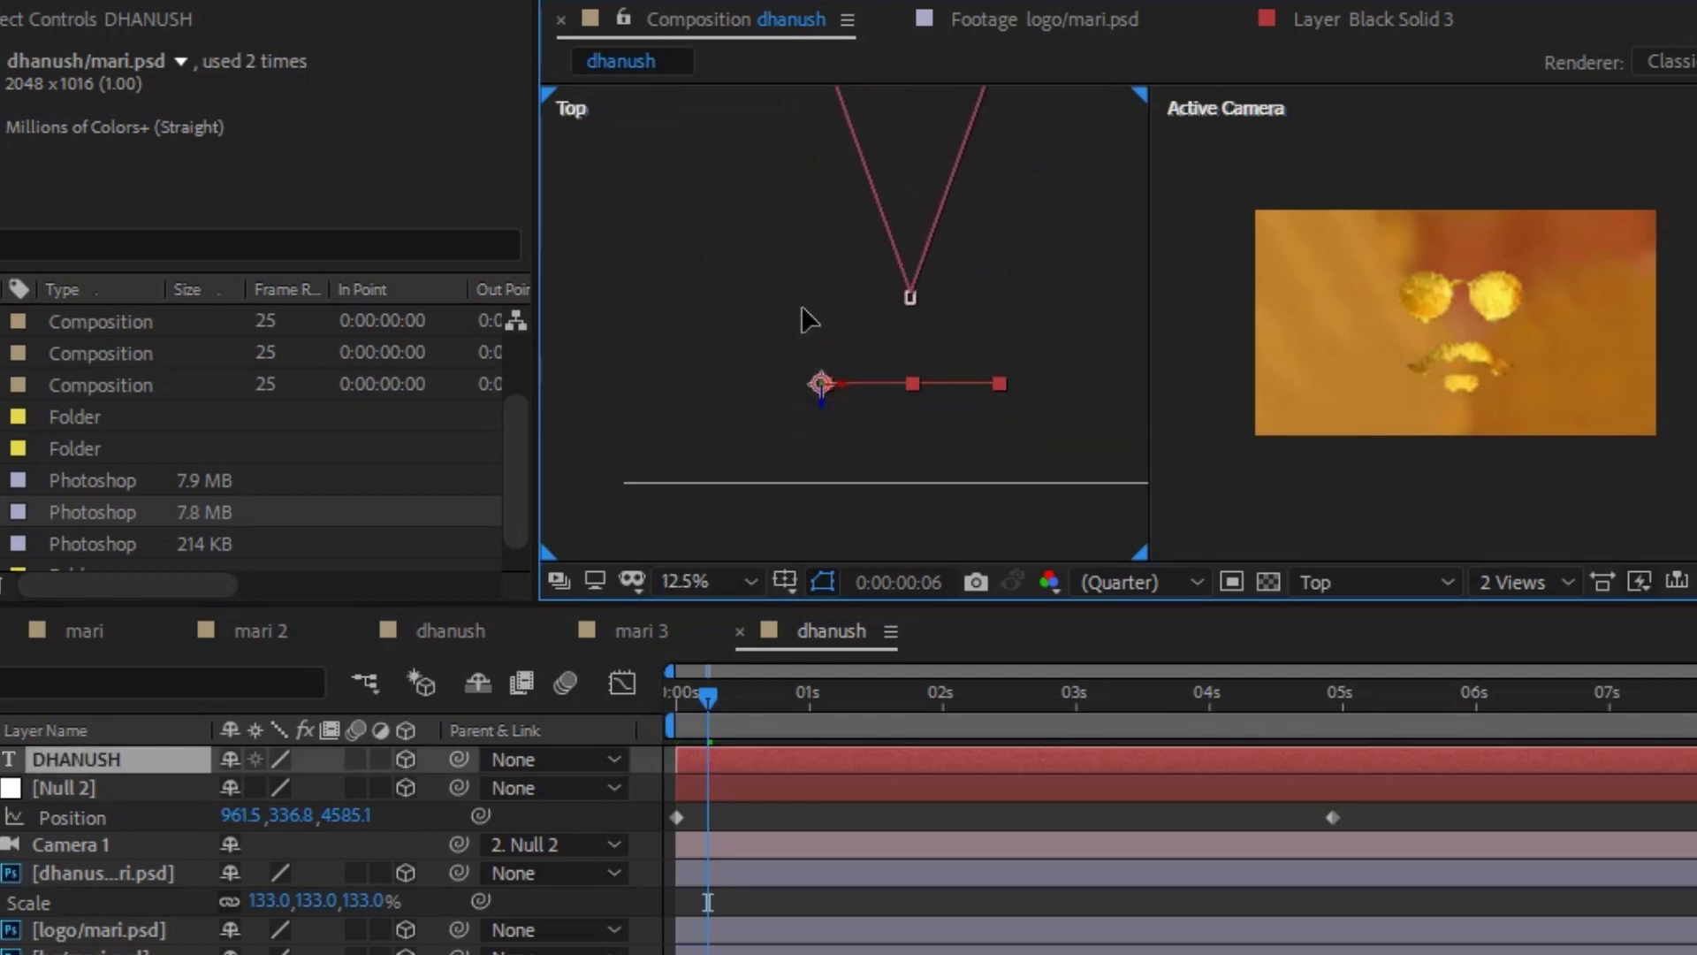
{"action": "left_click_drag", "start_coordinate": [803, 174], "coordinate": [789, 24]}
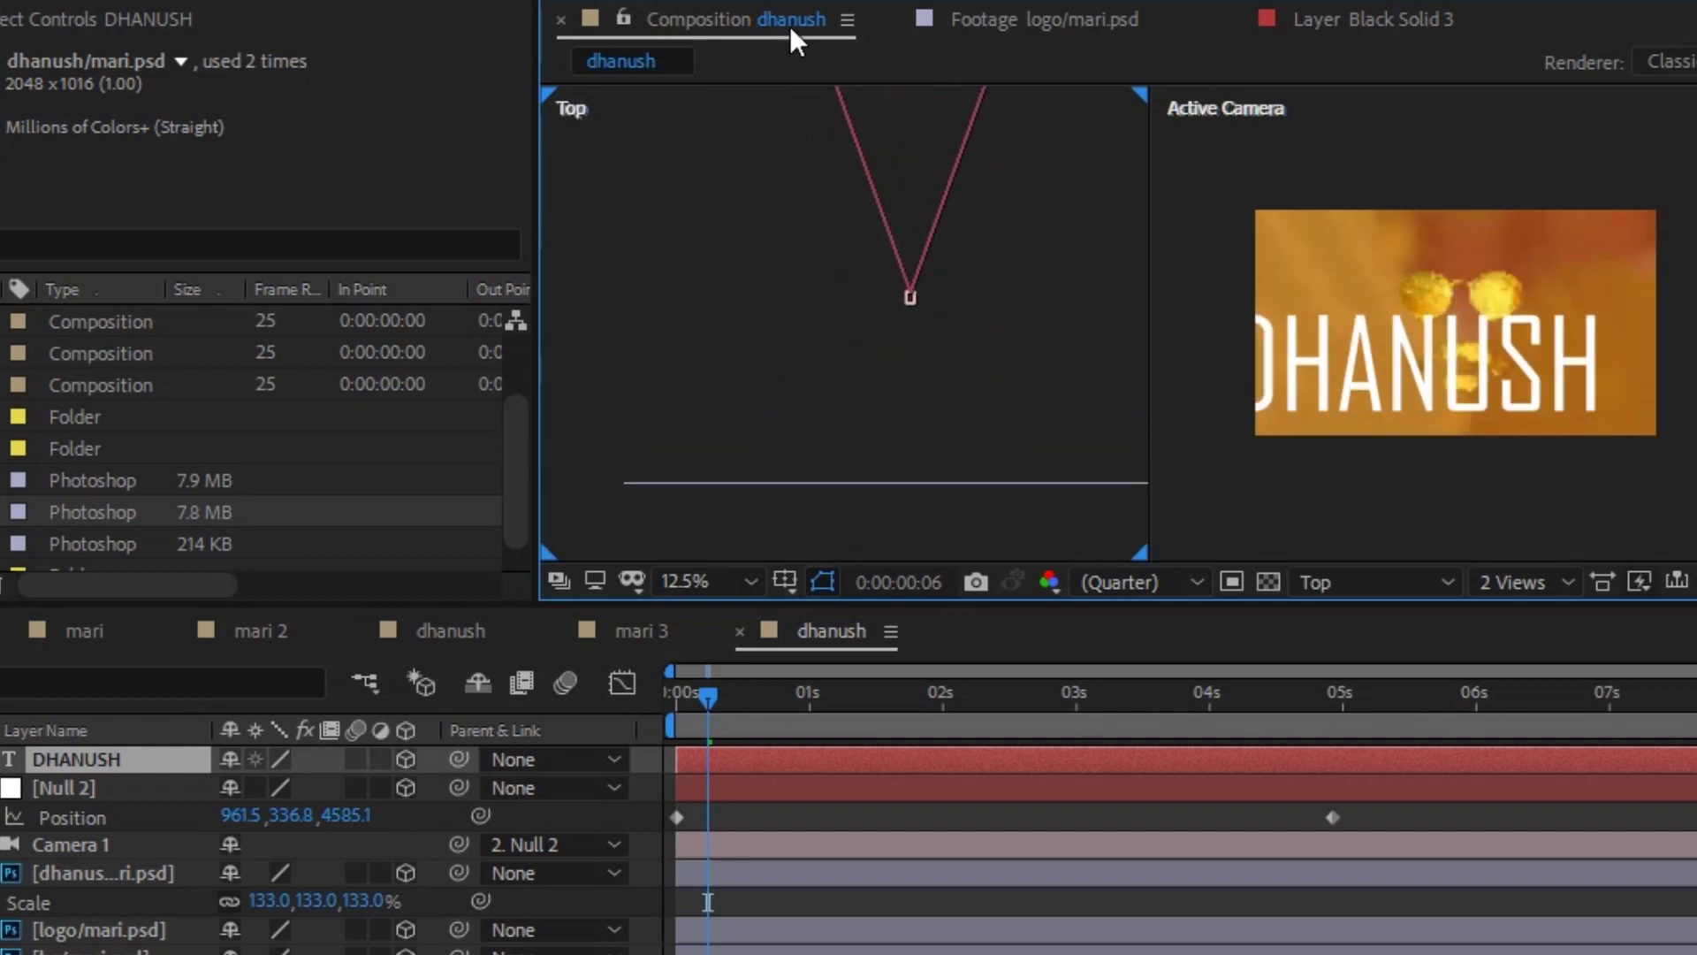
{"action": "key", "text": "comma"}
{"action": "left_click_drag", "start_coordinate": [944, 183], "coordinate": [897, 365]}
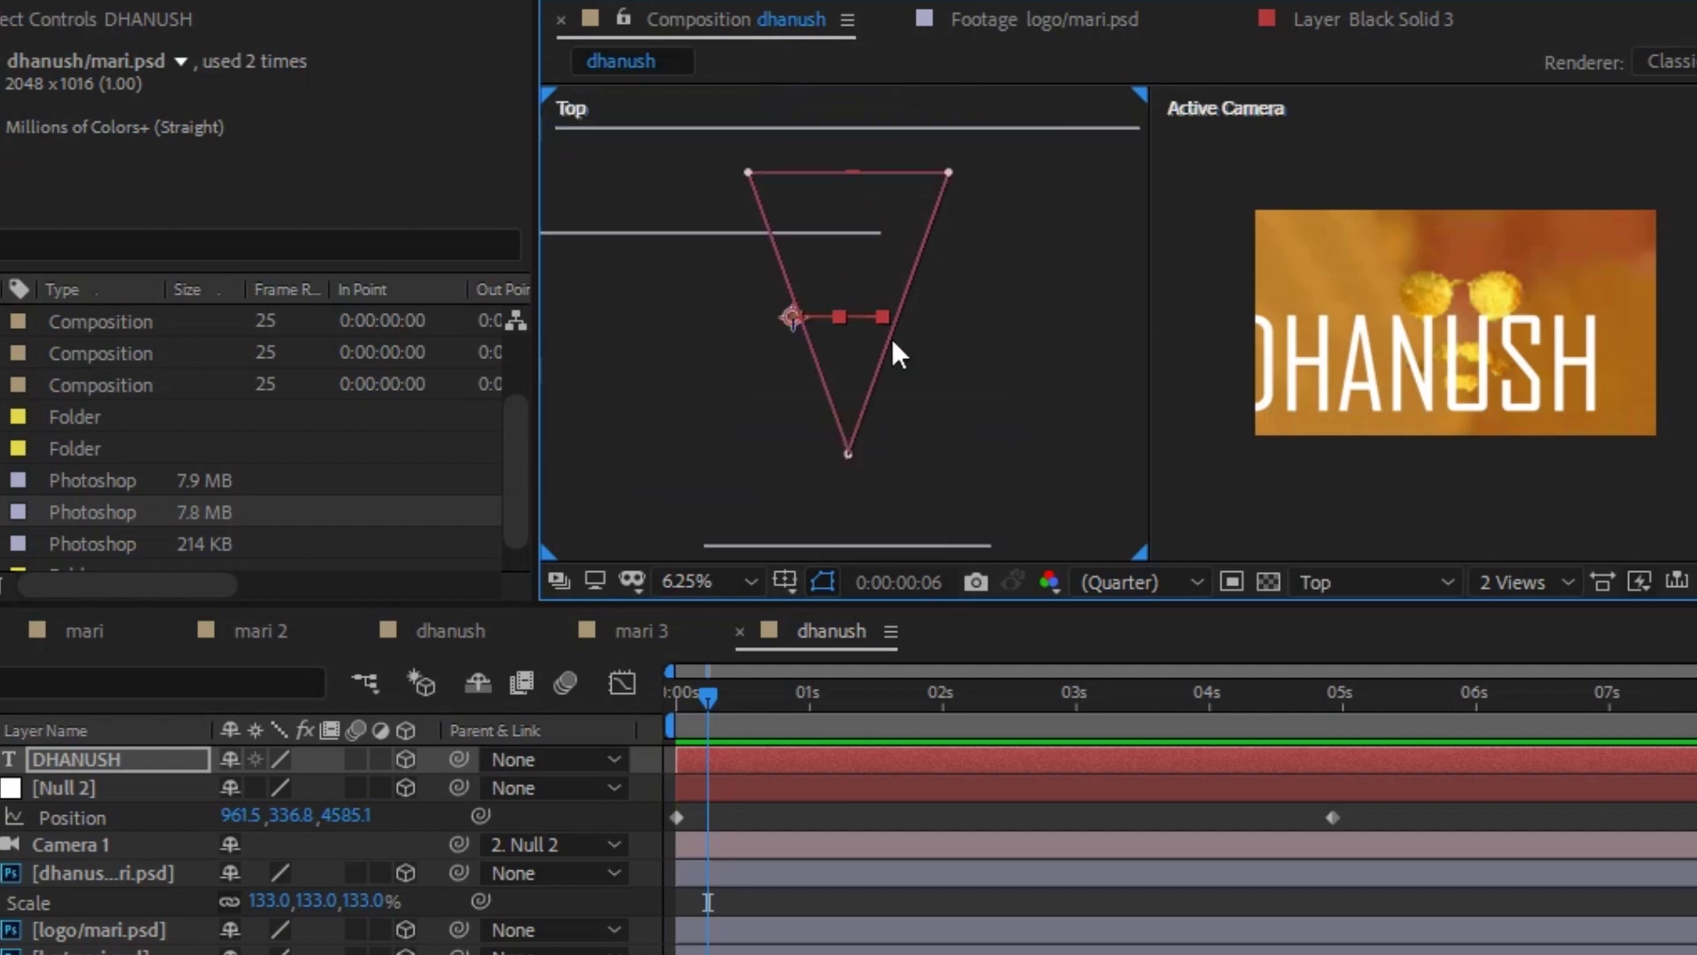
{"action": "left_click_drag", "start_coordinate": [771, 362], "coordinate": [795, 385]}
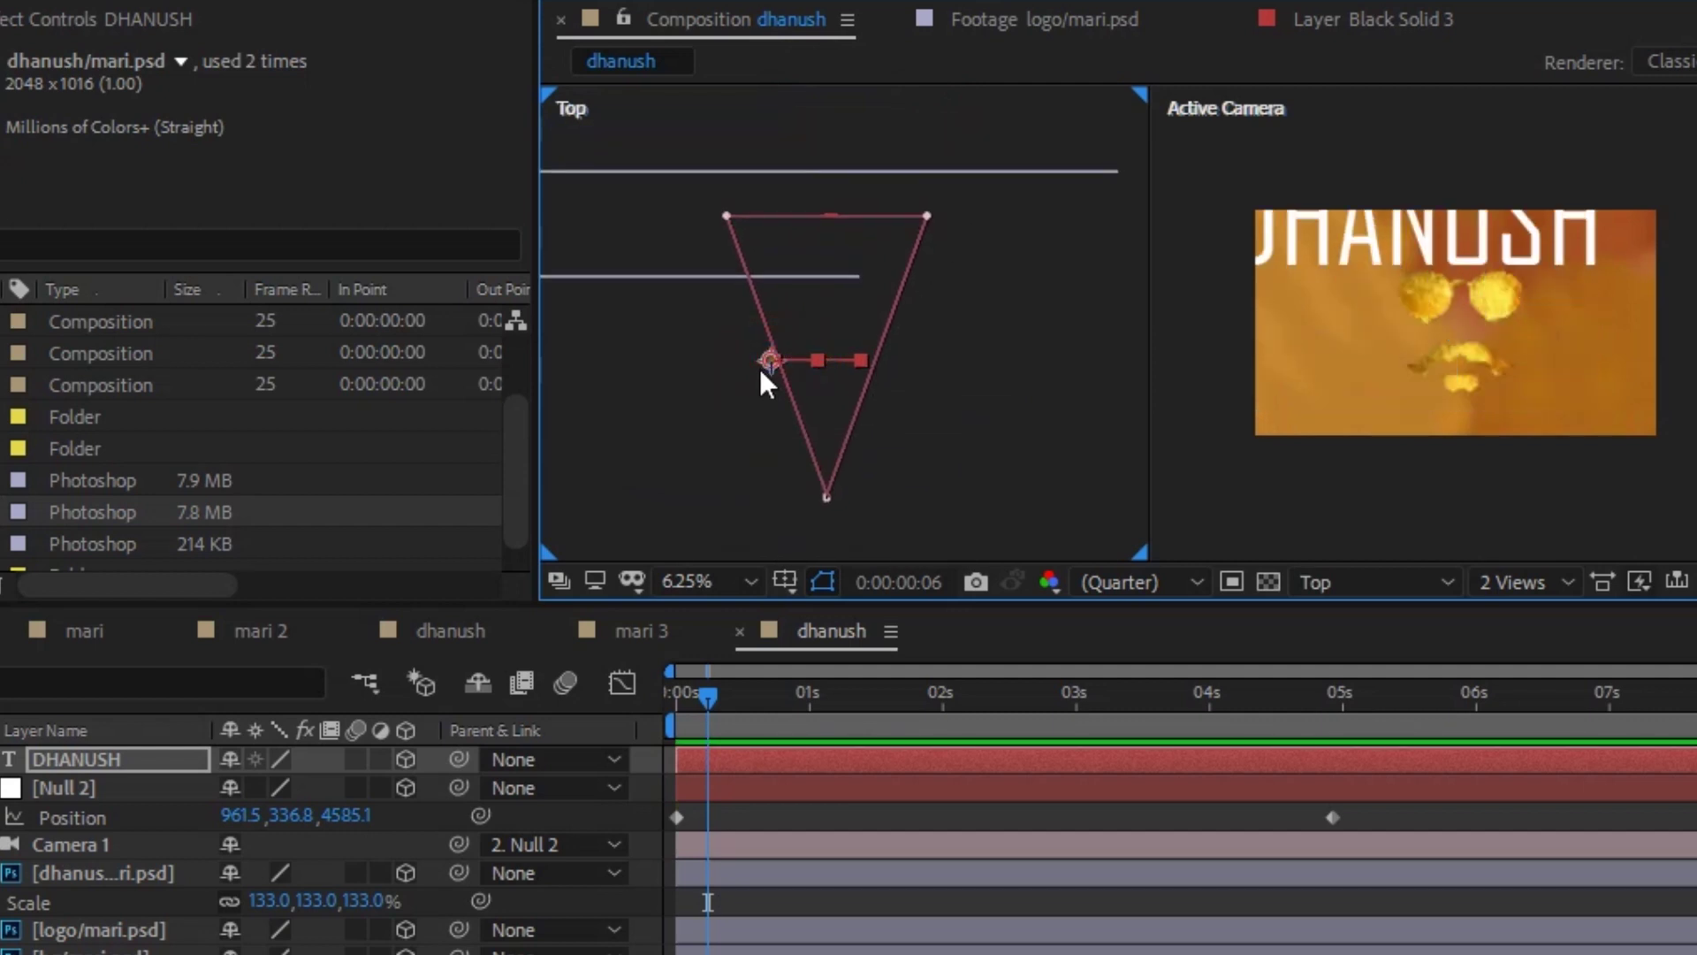
{"action": "left_click", "coordinate": [789, 378]}
- Set DHANUSH's Position to 535.8, 463.6, 3200, centred in the camera frame
{"action": "scroll", "coordinate": [798, 375], "scroll_direction": "up", "scroll_amount": 4}
{"action": "left_click", "coordinate": [707, 430]}
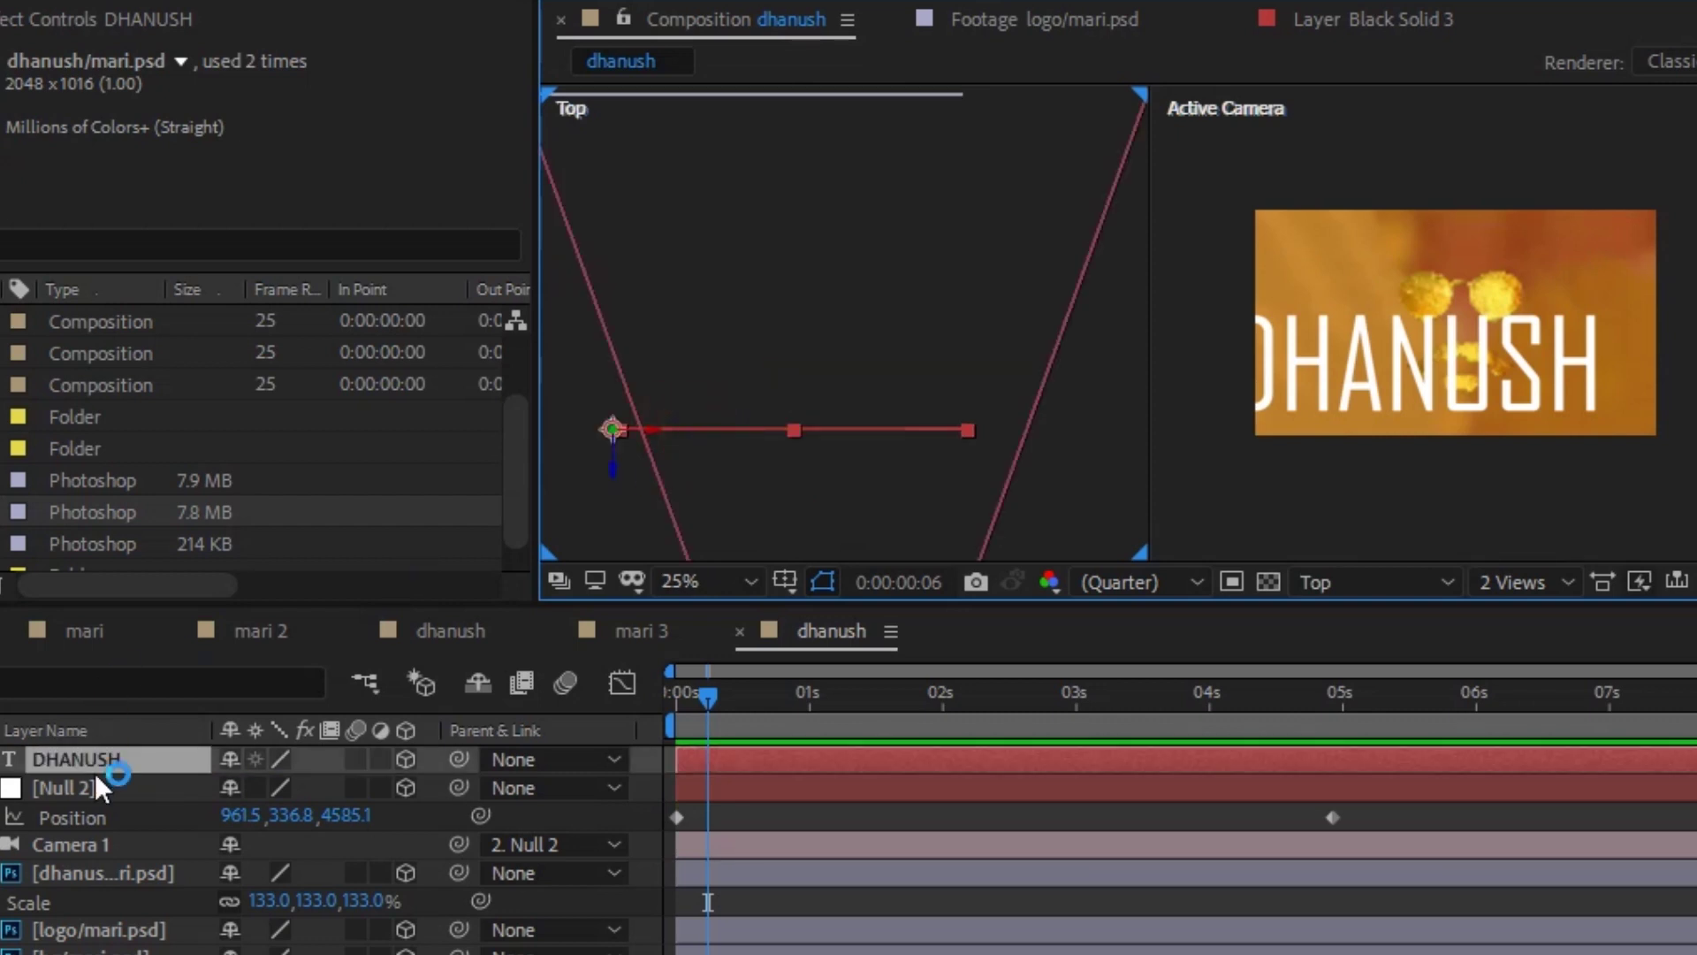
{"action": "key", "text": "p"}
{"action": "left_click_drag", "start_coordinate": [301, 793], "coordinate": [212, 798]}
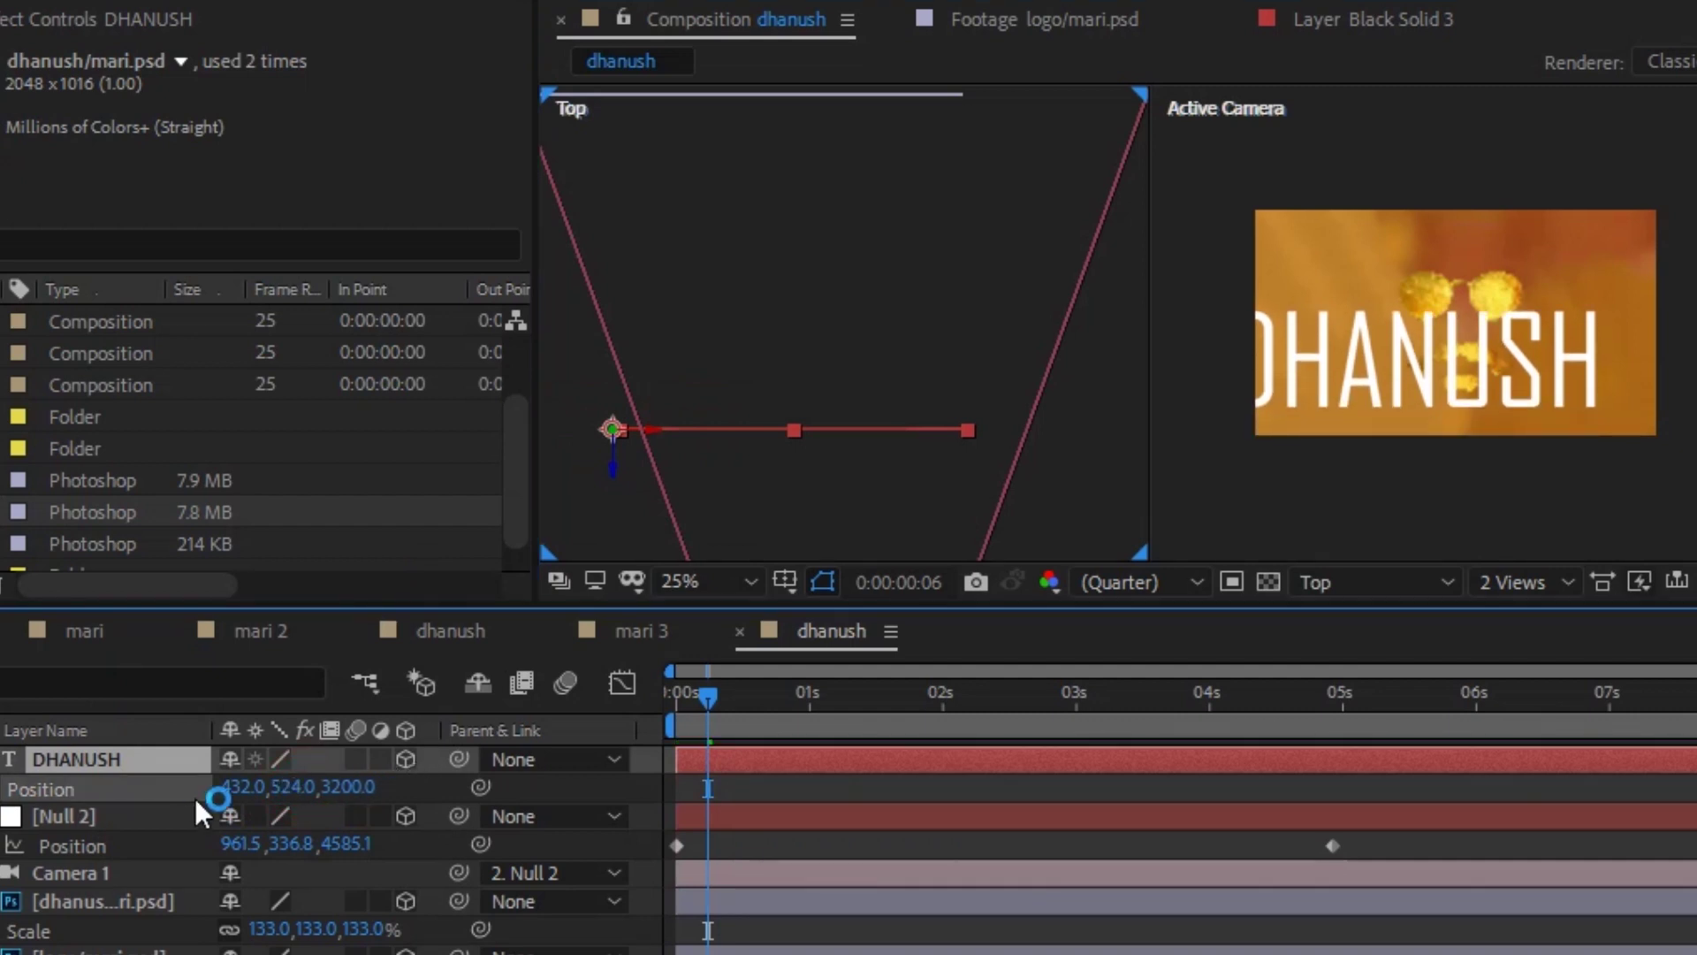
{"action": "left_click", "coordinate": [239, 787]}
{"action": "left_click", "coordinate": [538, 790]}
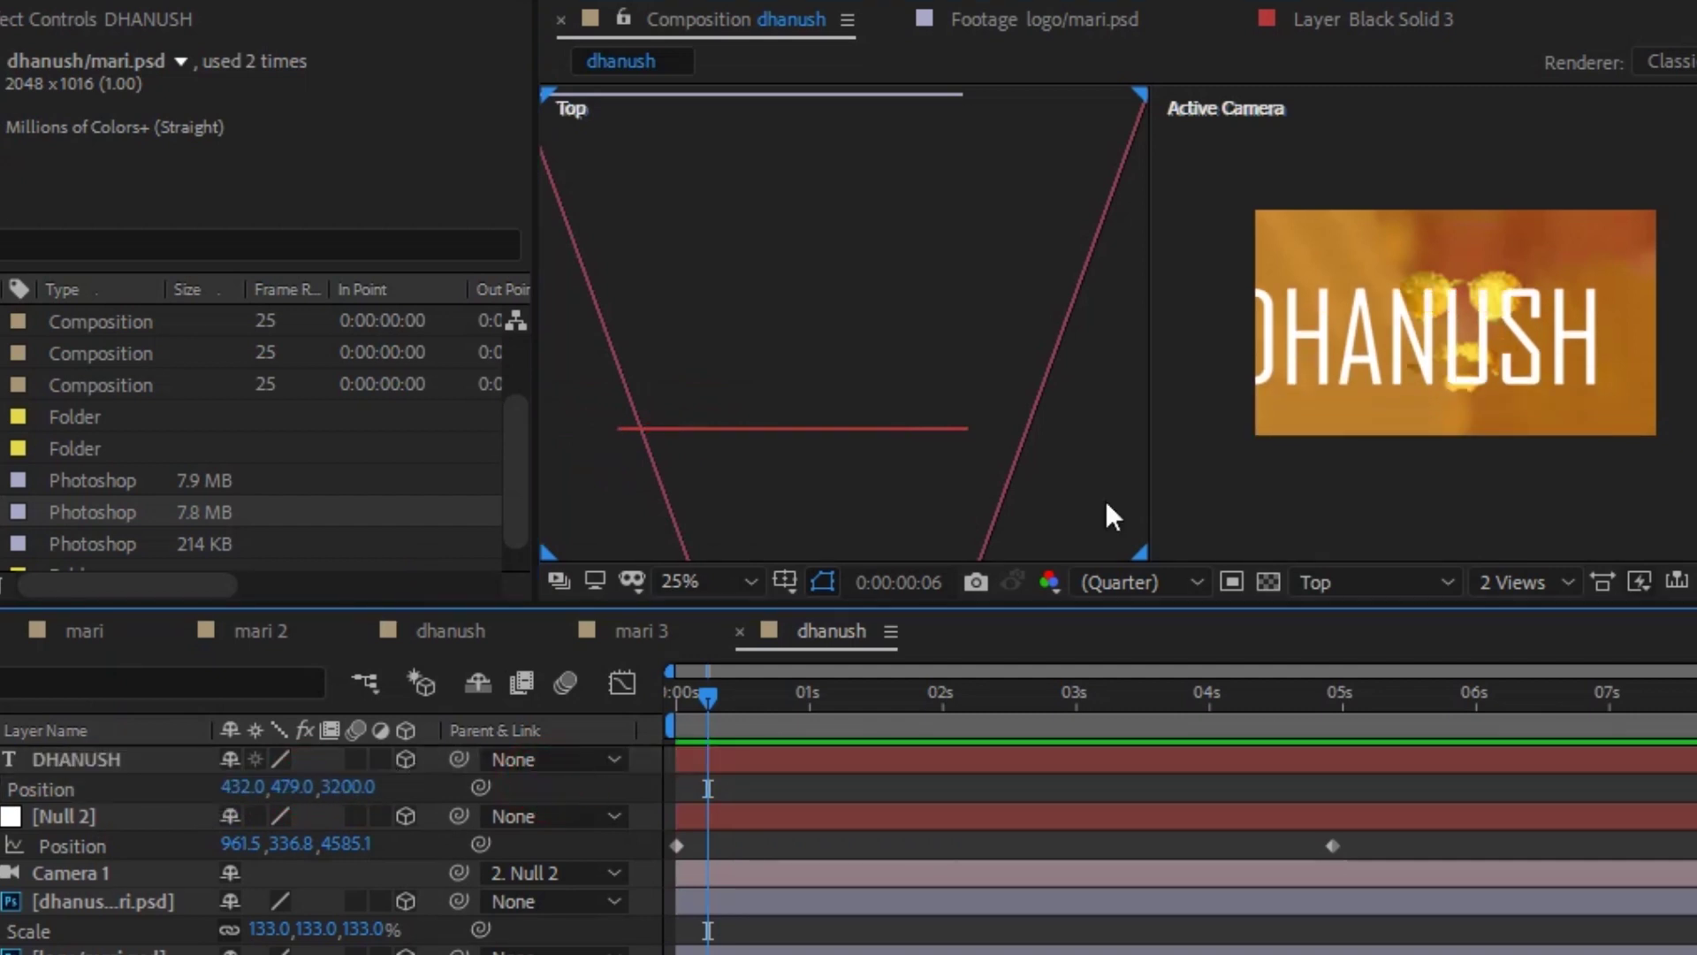
{"action": "left_click", "coordinate": [1396, 372]}
{"action": "left_click_drag", "start_coordinate": [1473, 346], "coordinate": [1434, 350]}
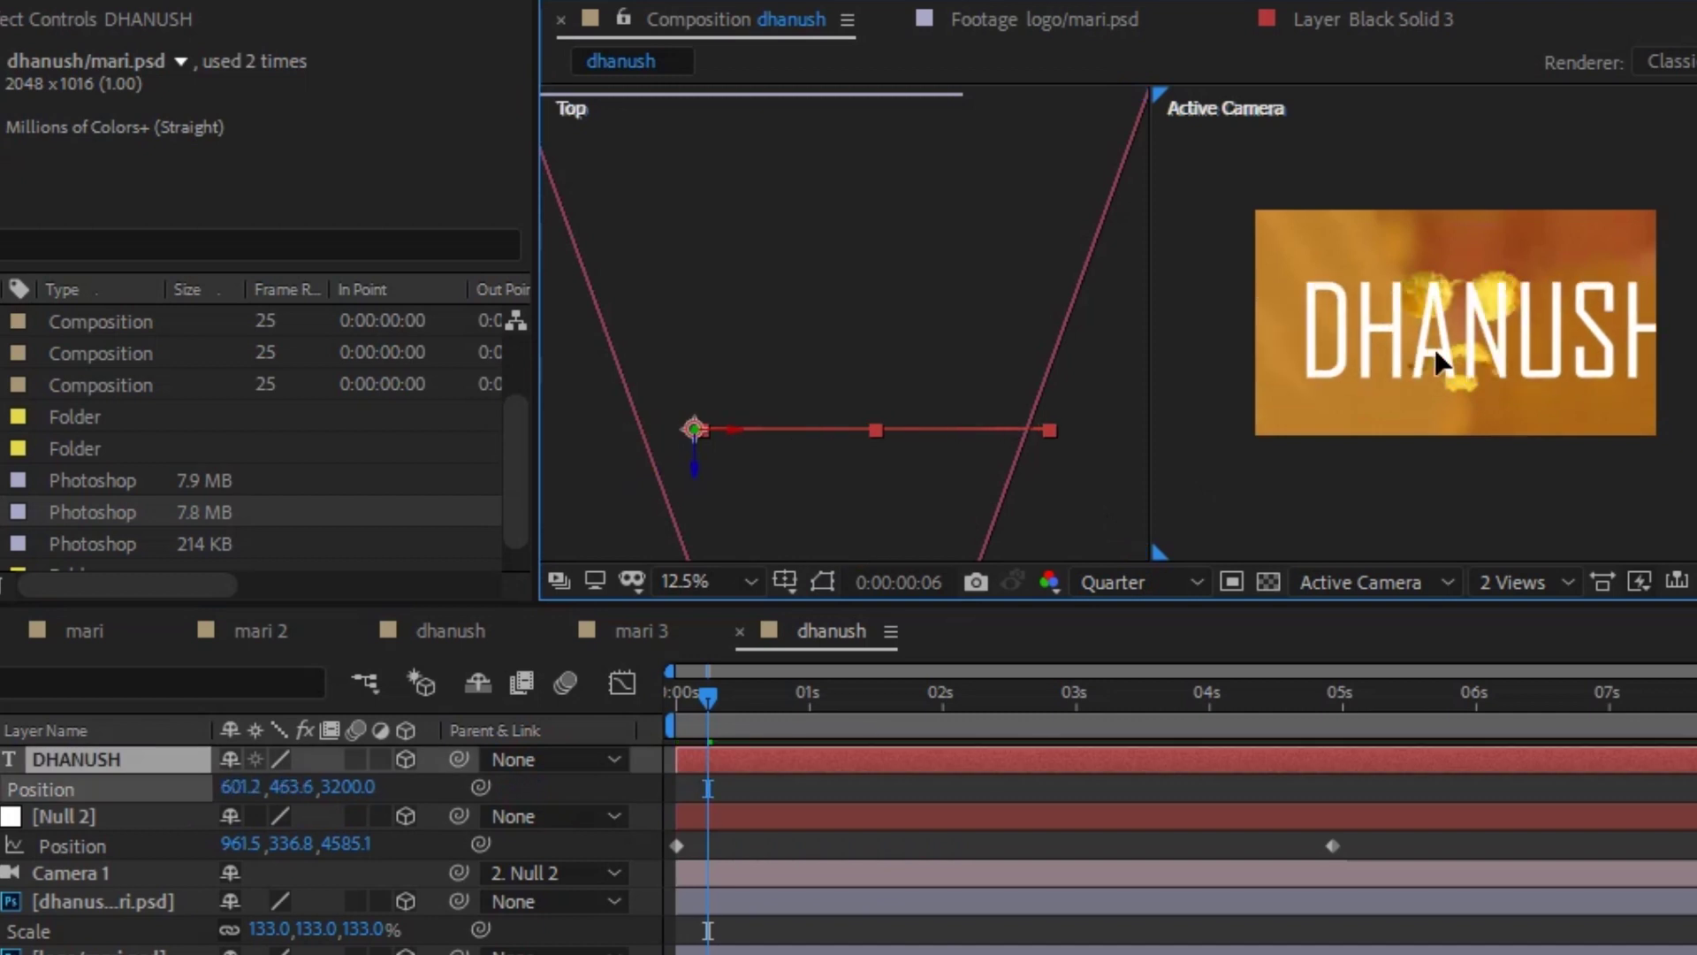
- Preview the camera push-in from the start to its 5-second end
{"action": "left_click_drag", "start_coordinate": [691, 709], "coordinate": [639, 718]}
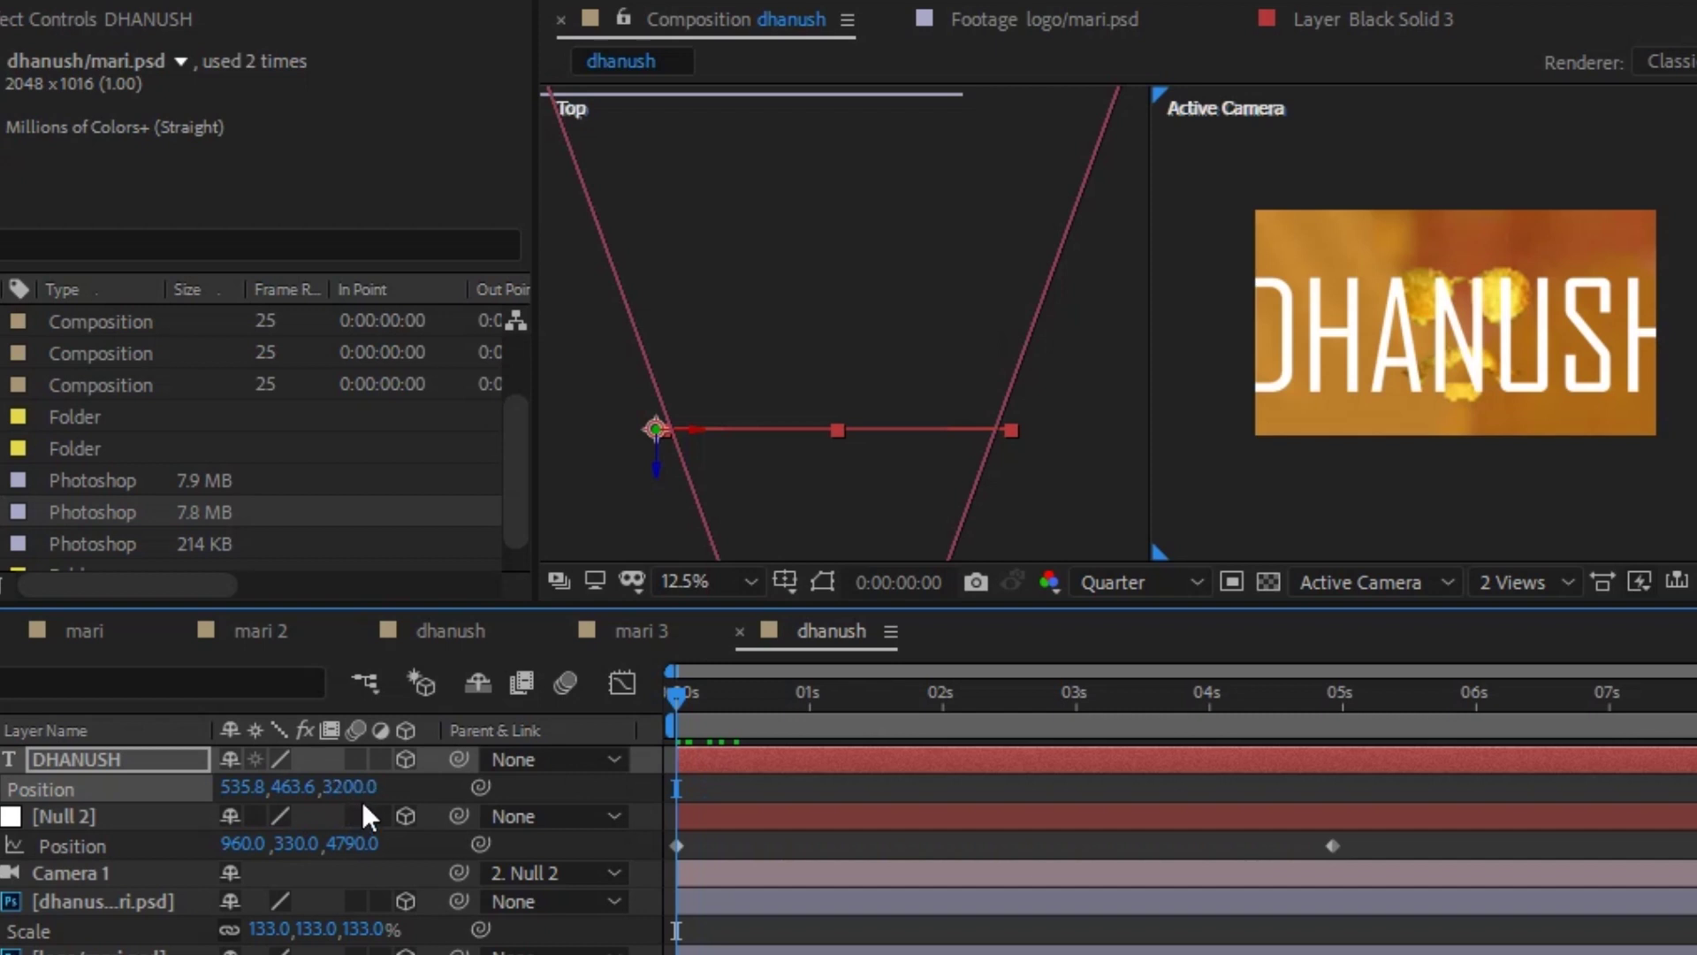
{"action": "key", "text": "space"}
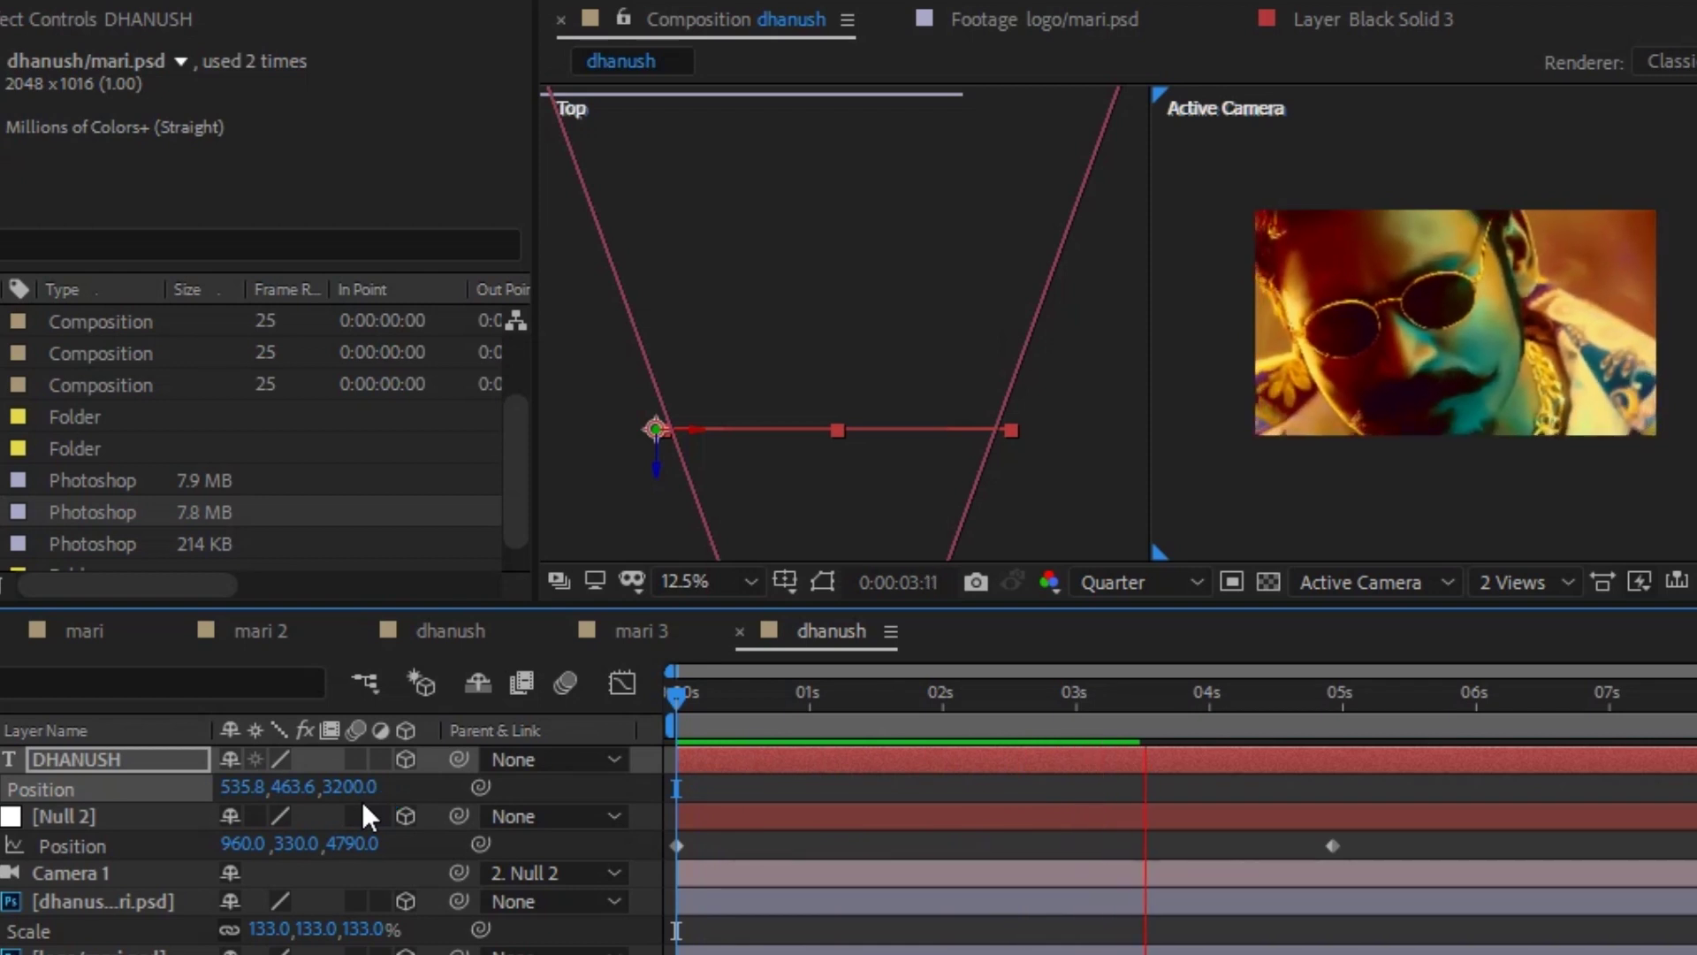
{"action": "left_click", "coordinate": [1282, 699]}
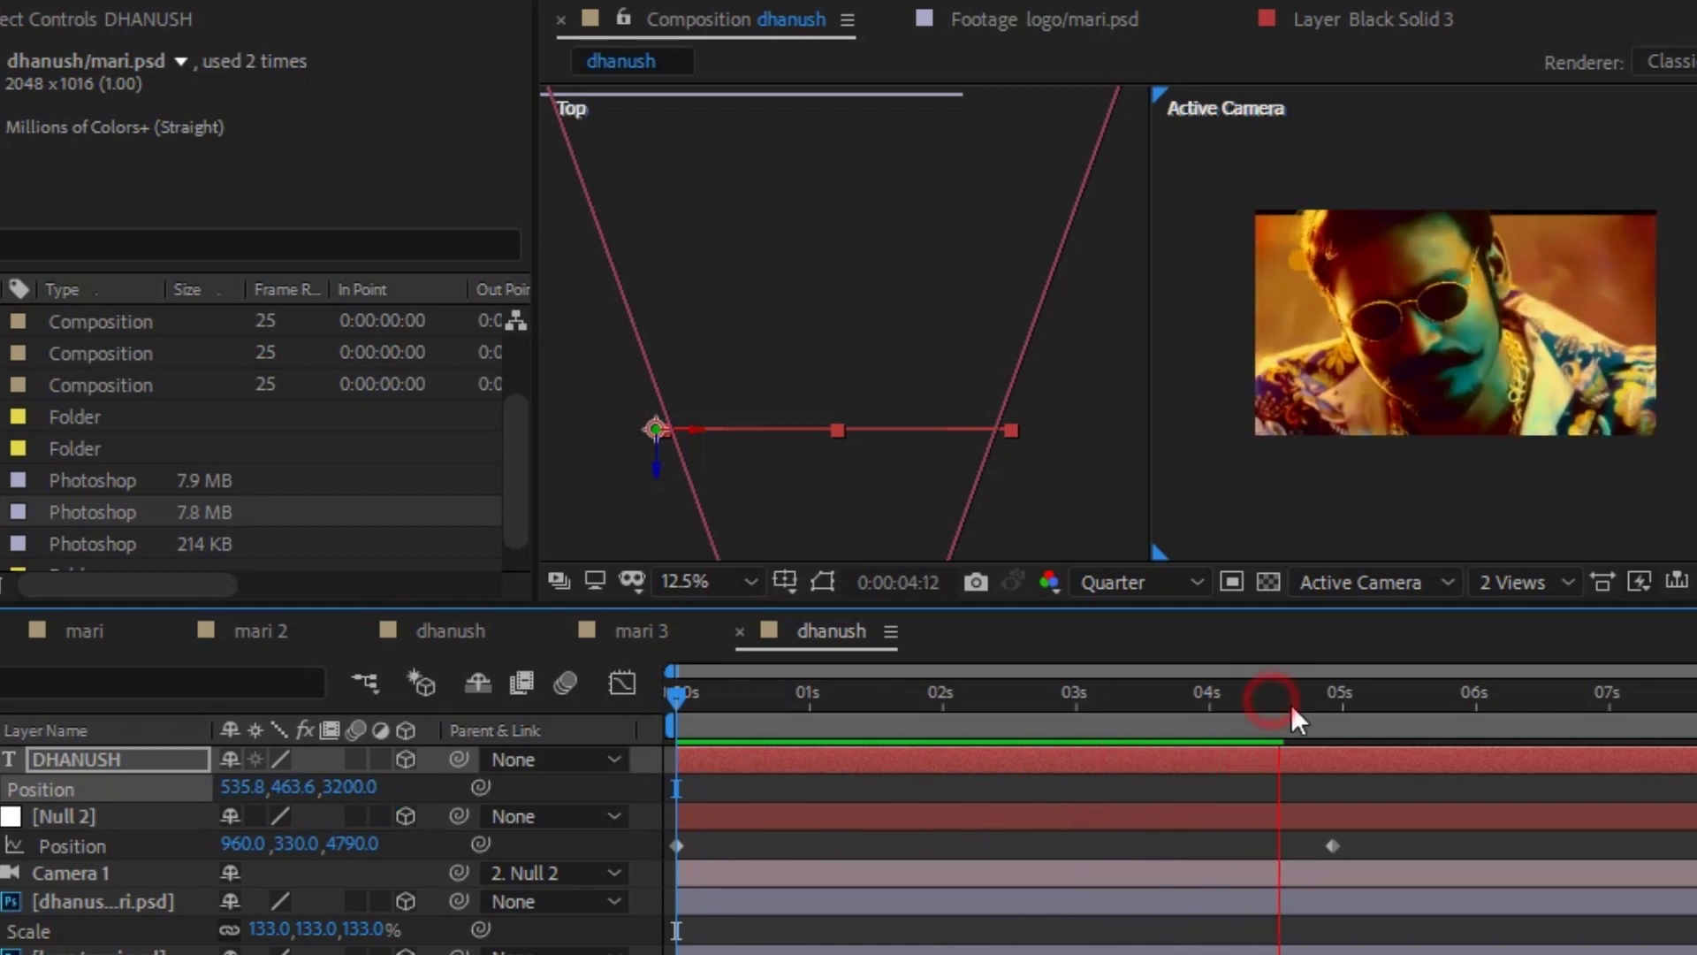
{"action": "left_click", "coordinate": [1337, 720]}
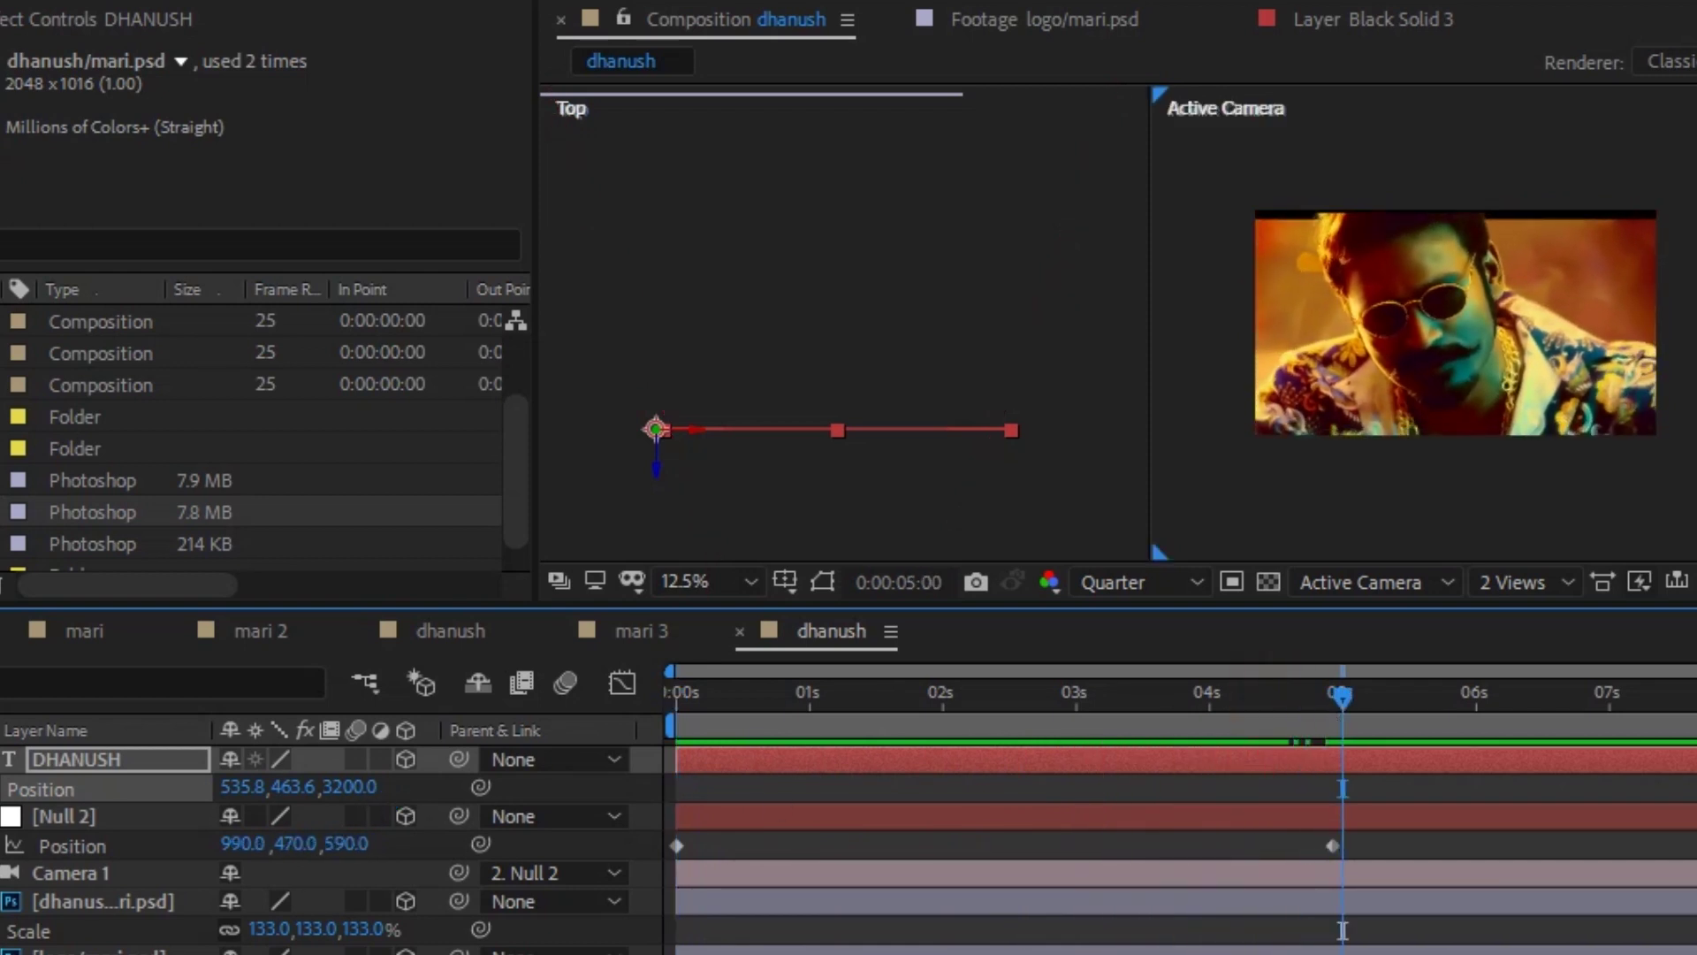
- Add a new text layer reading MAARI
{"action": "right_click", "coordinate": [81, 664]}
{"action": "left_click", "coordinate": [247, 688]}
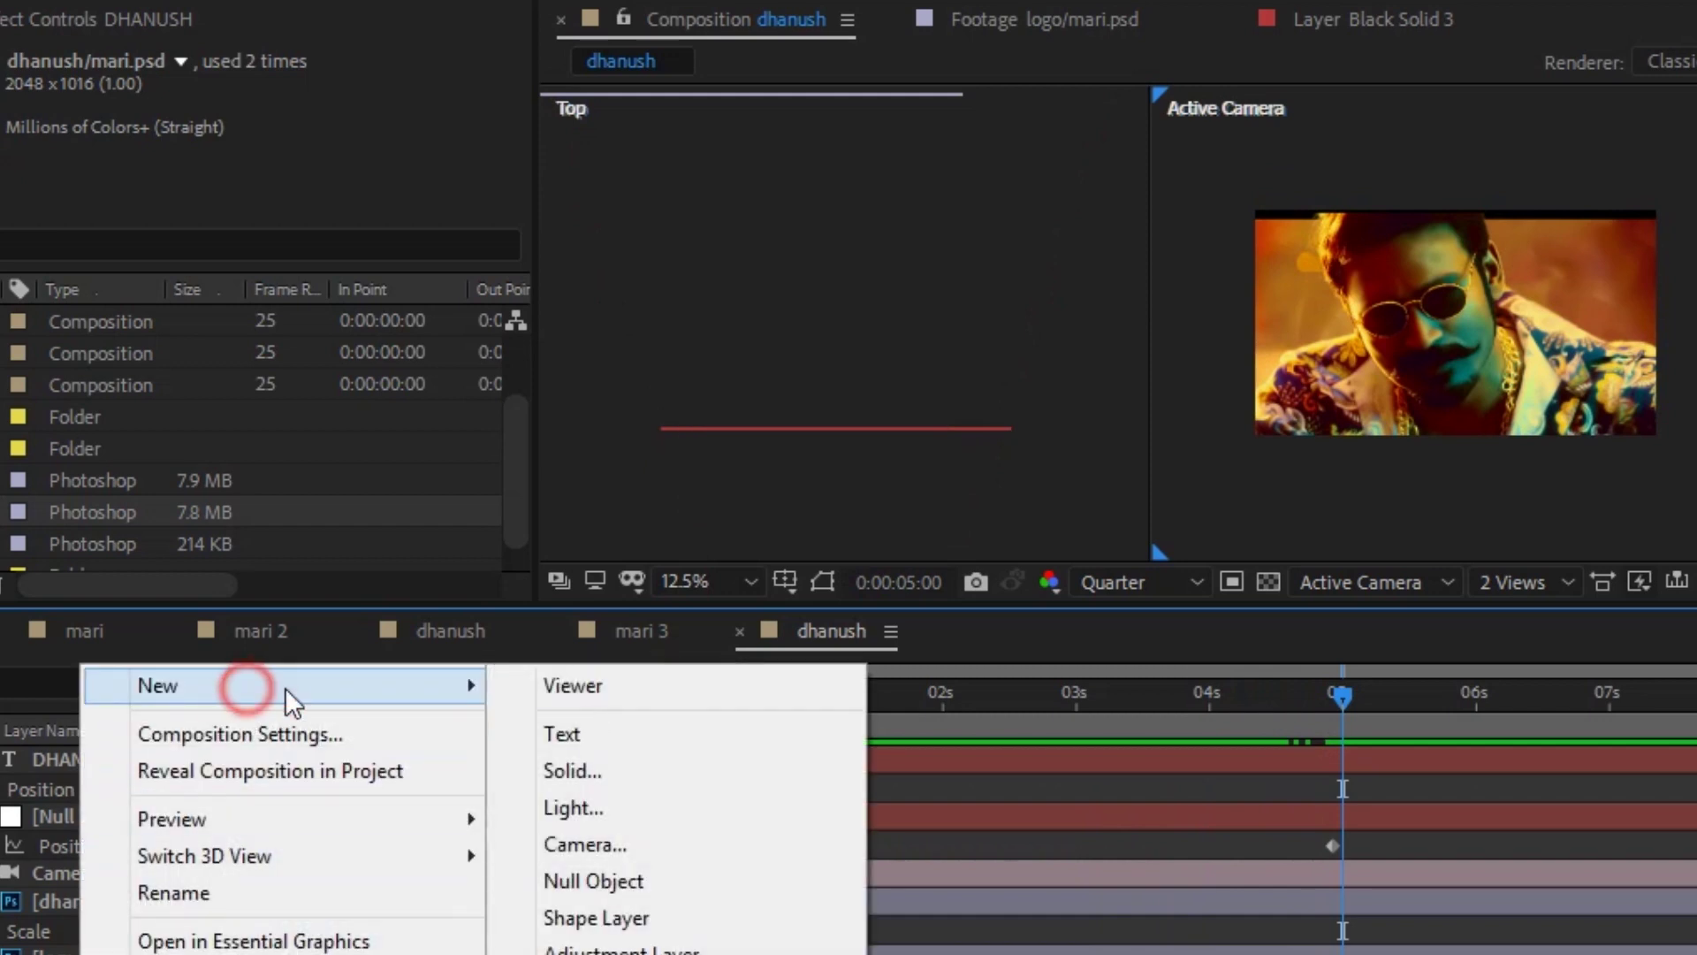
{"action": "left_click", "coordinate": [613, 765]}
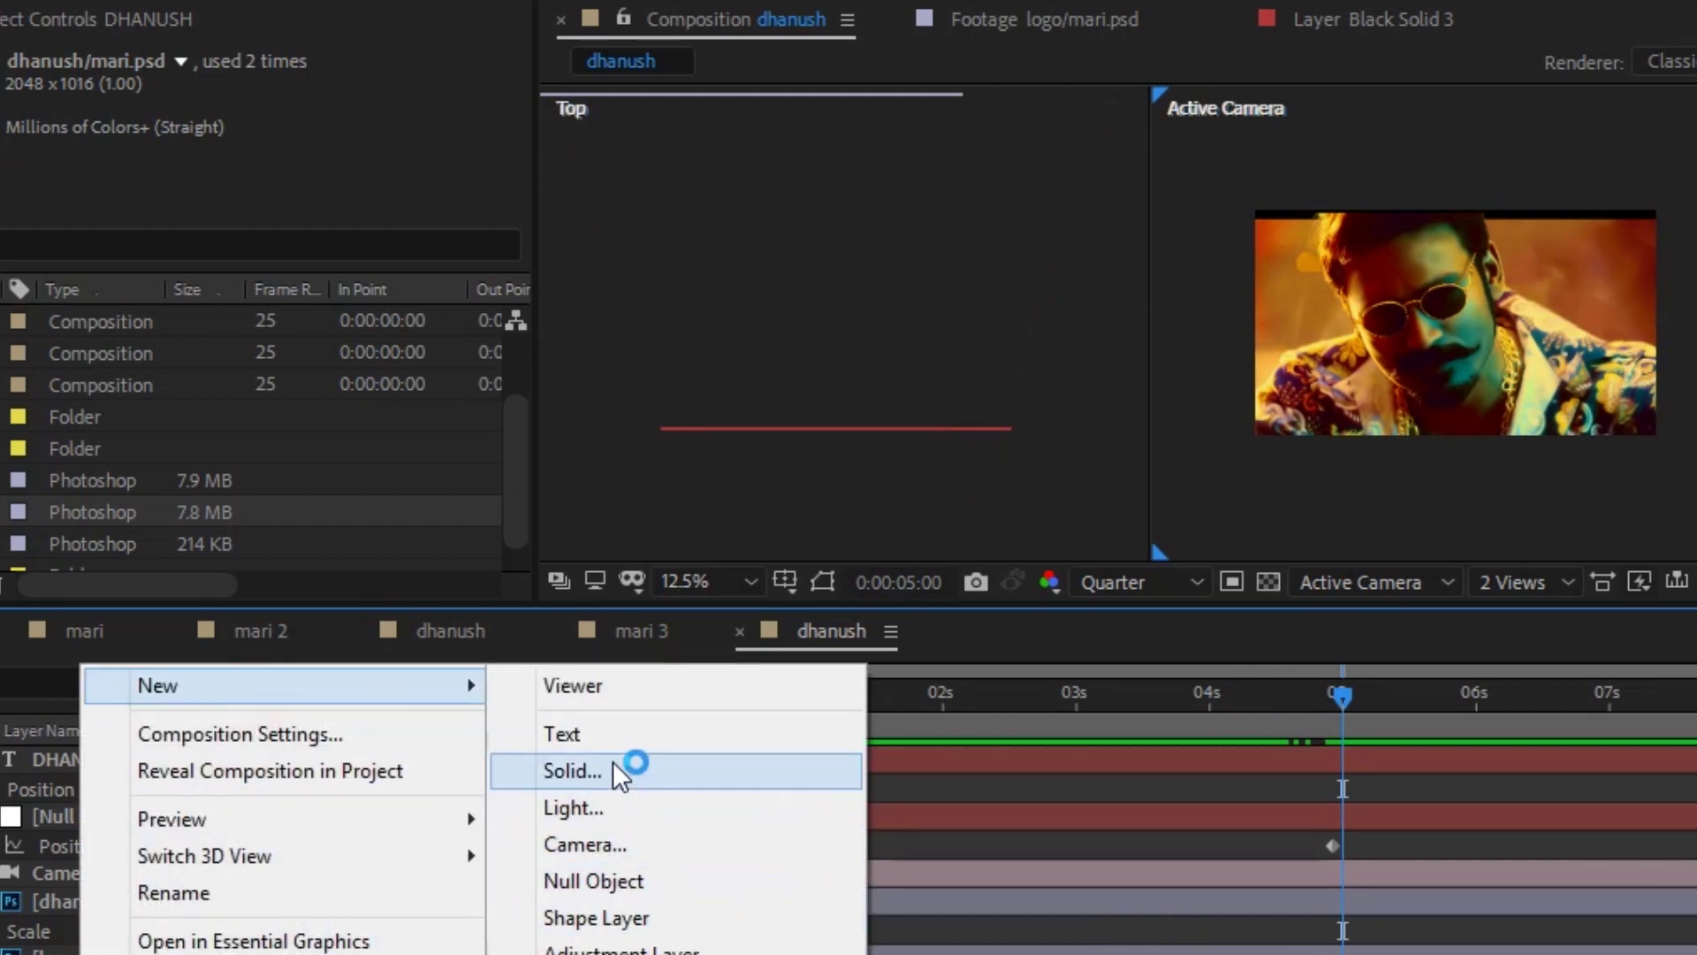
{"action": "left_click", "coordinate": [582, 736]}
{"action": "type", "text": "M"}
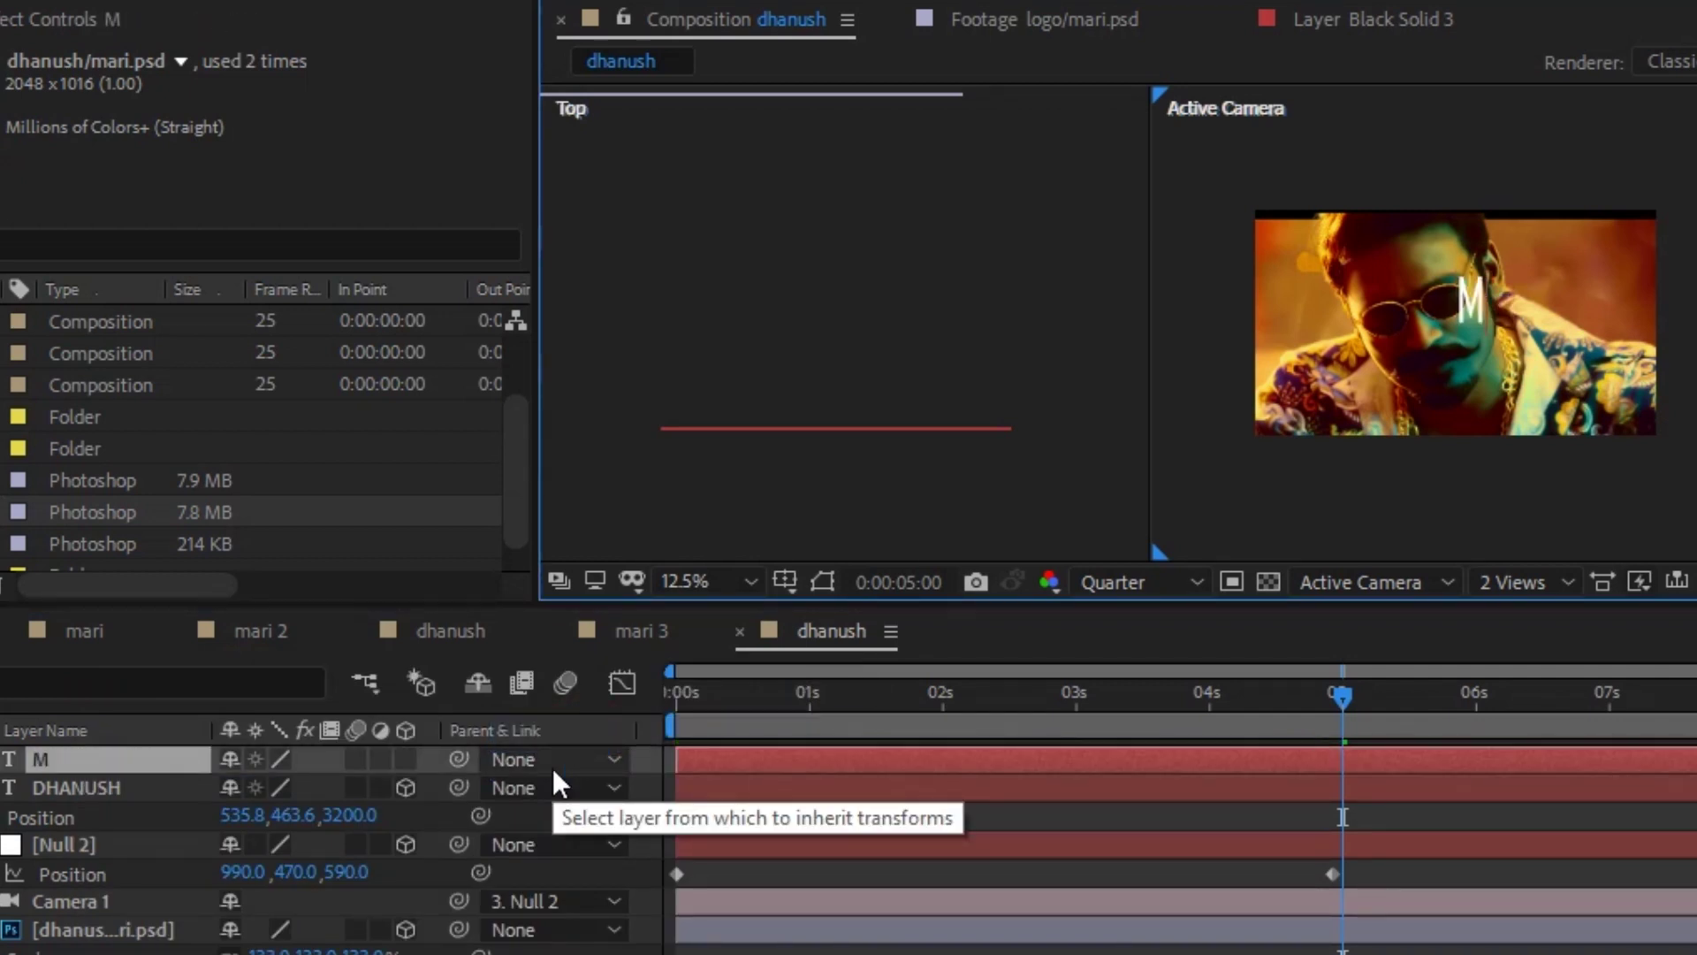
{"action": "type", "text": "ARI"}
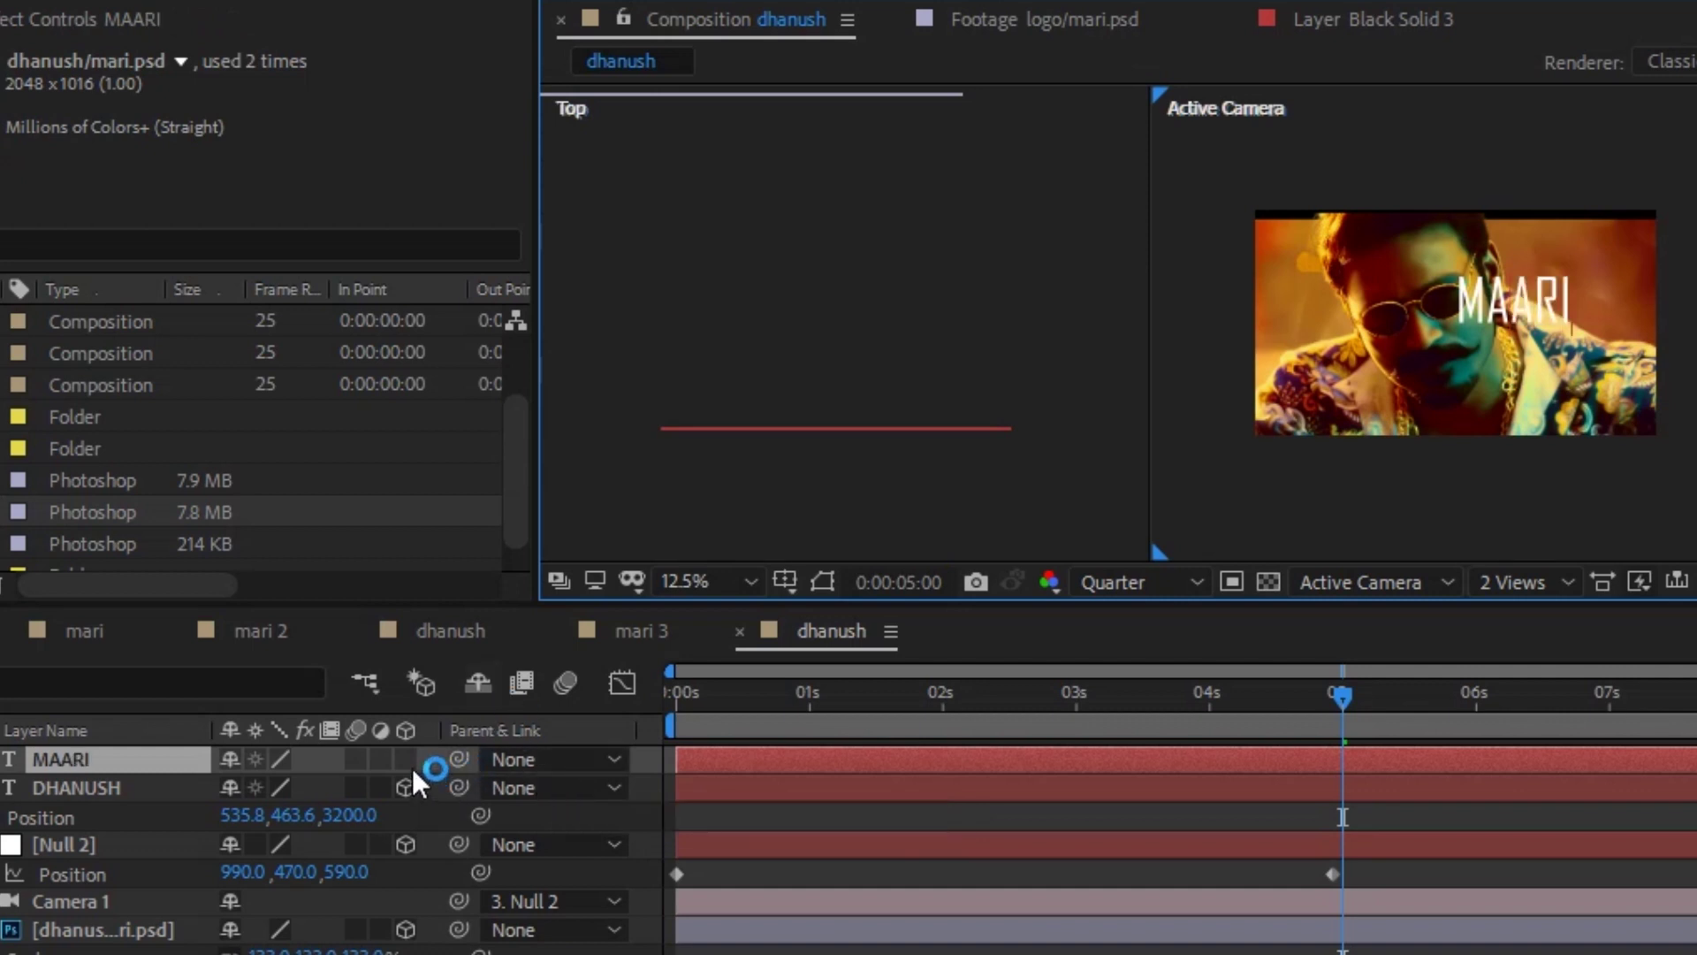
- Make MAARI a 3D layer and set its Z position to 500
{"action": "left_click", "coordinate": [407, 759]}
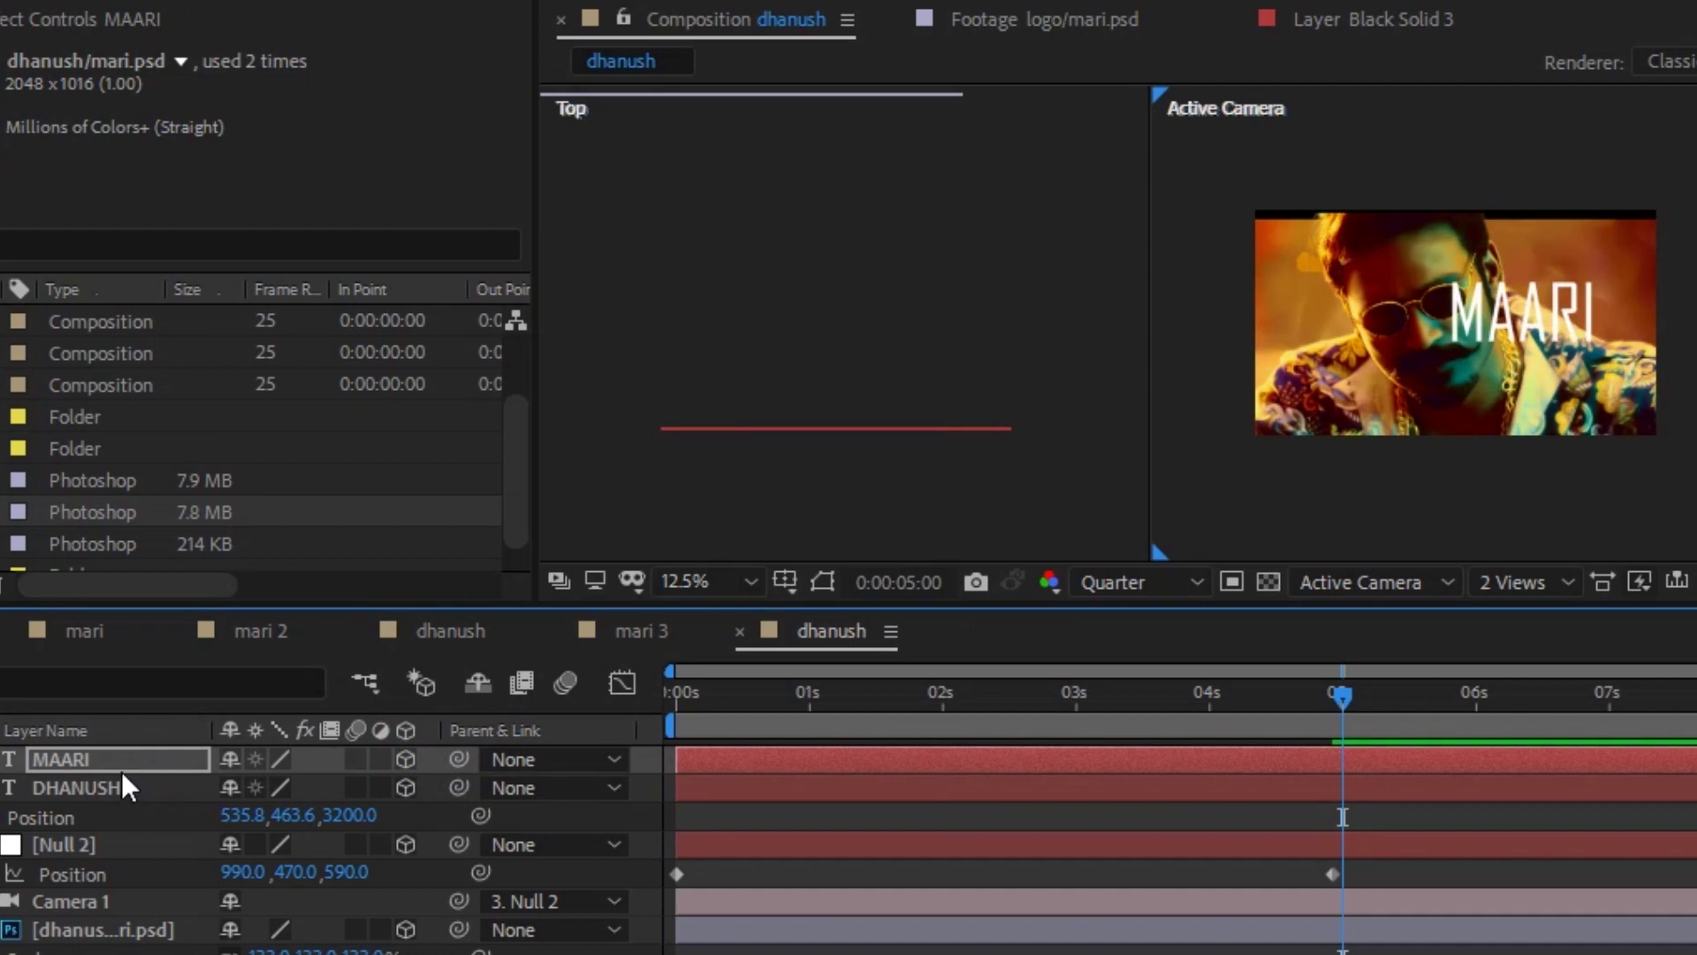
{"action": "key", "text": "p"}
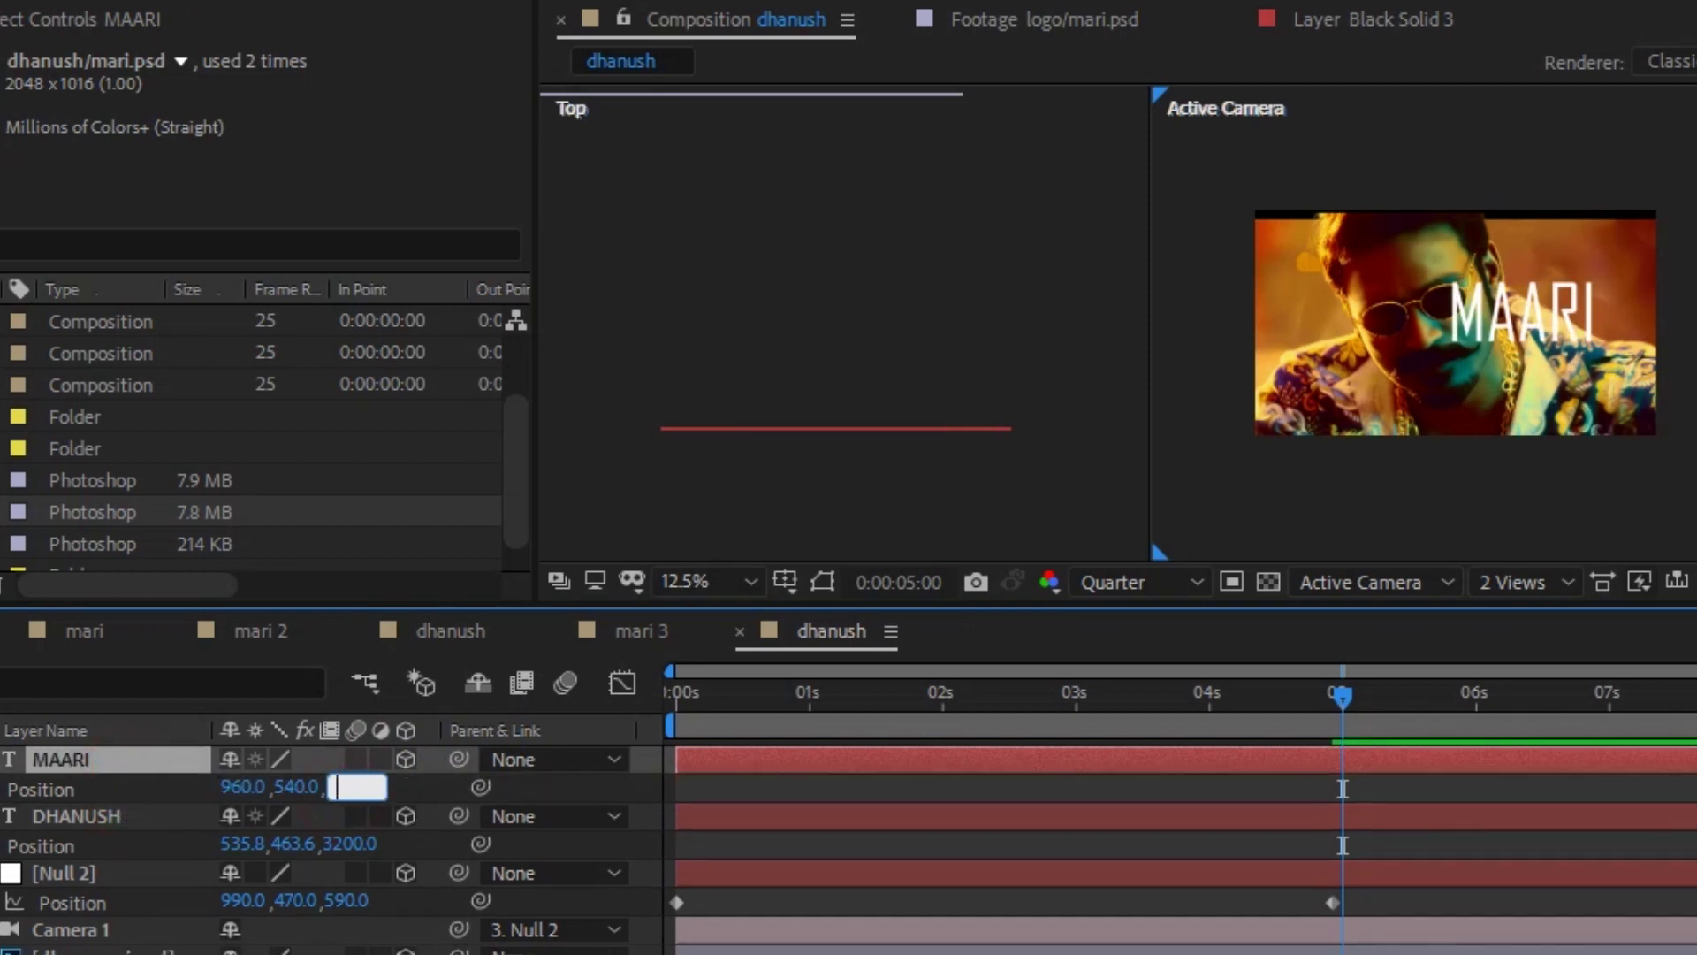
{"action": "type", "text": "500"}
{"action": "key", "text": "Return"}
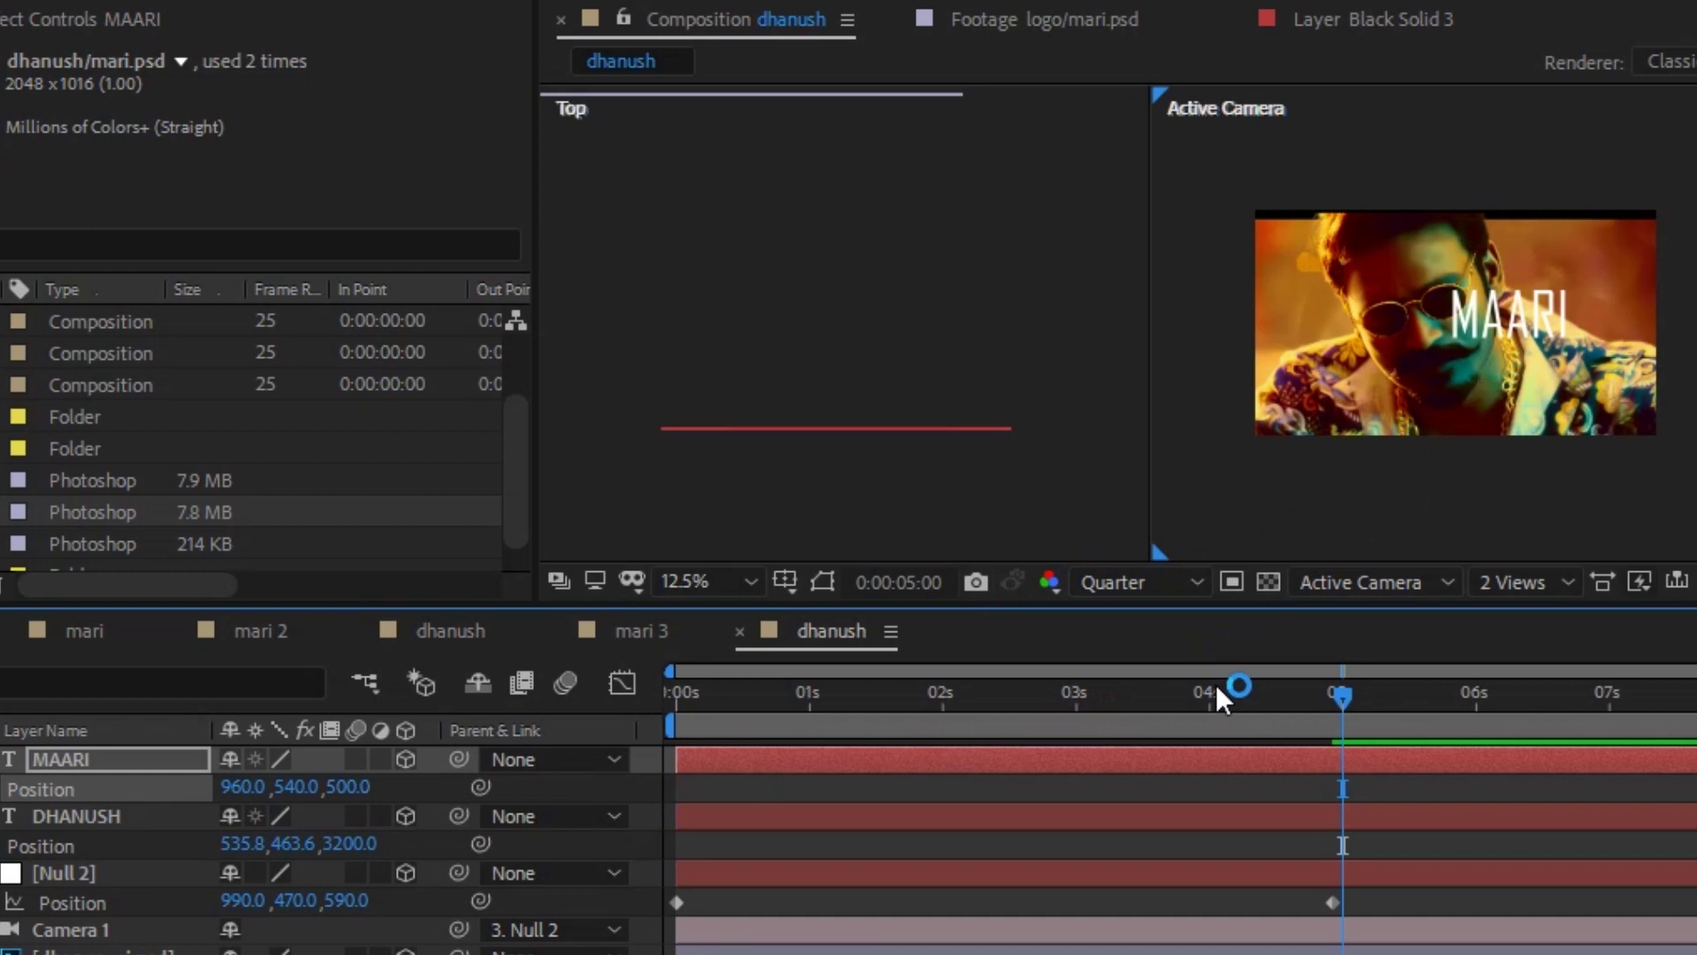
- At about 3.5 seconds, adjust MAARI's Z depth to bring it closer to the camera
{"action": "left_click_drag", "start_coordinate": [1175, 731], "coordinate": [1061, 751]}
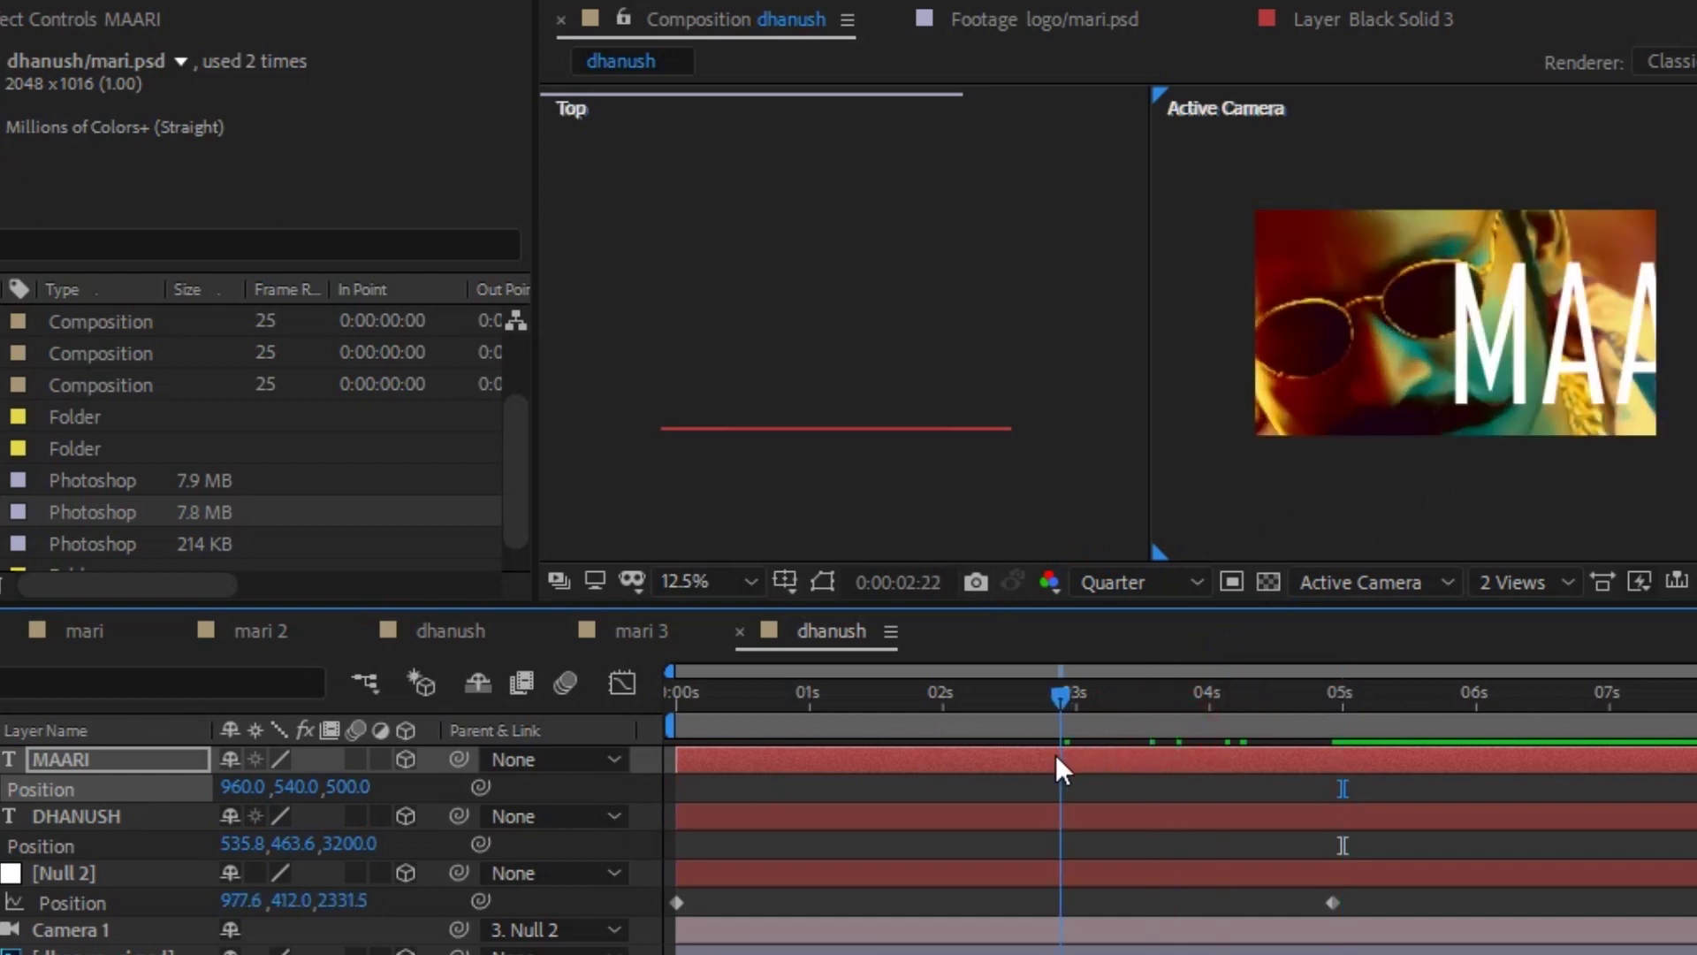
{"action": "left_click", "coordinate": [1132, 743]}
{"action": "left_click_drag", "start_coordinate": [348, 786], "coordinate": [460, 786]}
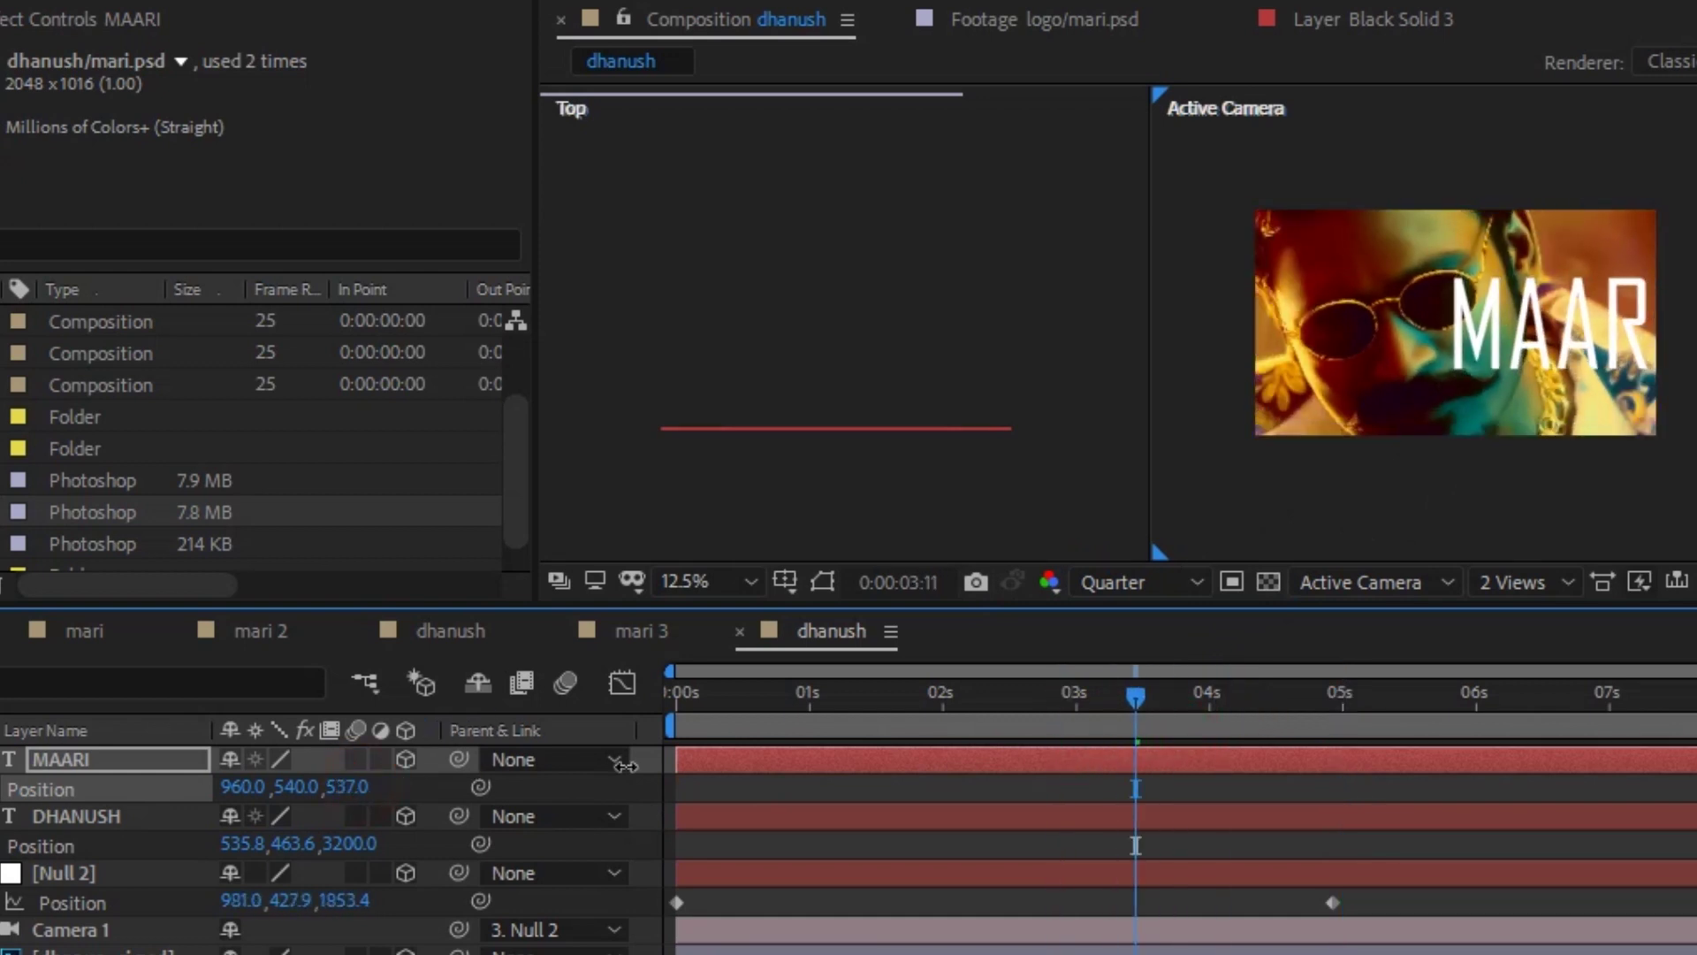
{"action": "left_click_drag", "start_coordinate": [347, 785], "coordinate": [291, 786]}
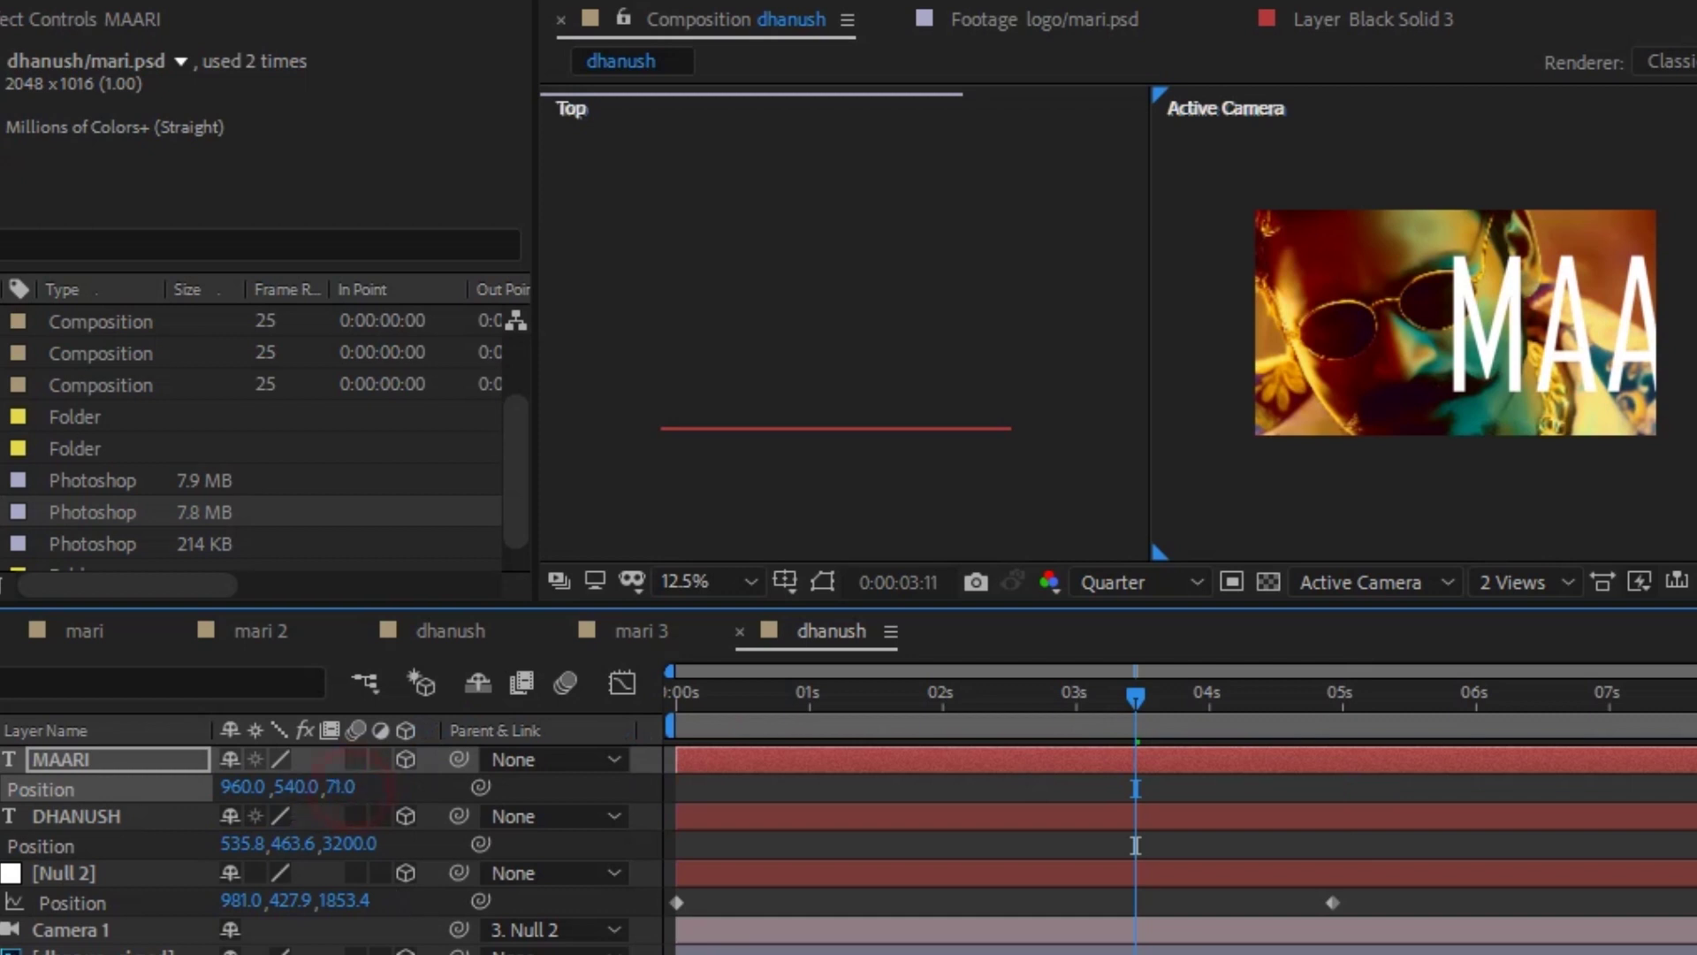
- Scale the MAARI title to 96%, checking it at the end of the push-in
{"action": "key", "text": "s"}
{"action": "mouse_move", "coordinate": [354, 786]}
{"action": "left_mouse_down"}
{"action": "mouse_move", "coordinate": [254, 818]}
{"action": "mouse_move", "coordinate": [286, 818]}
{"action": "left_mouse_up"}
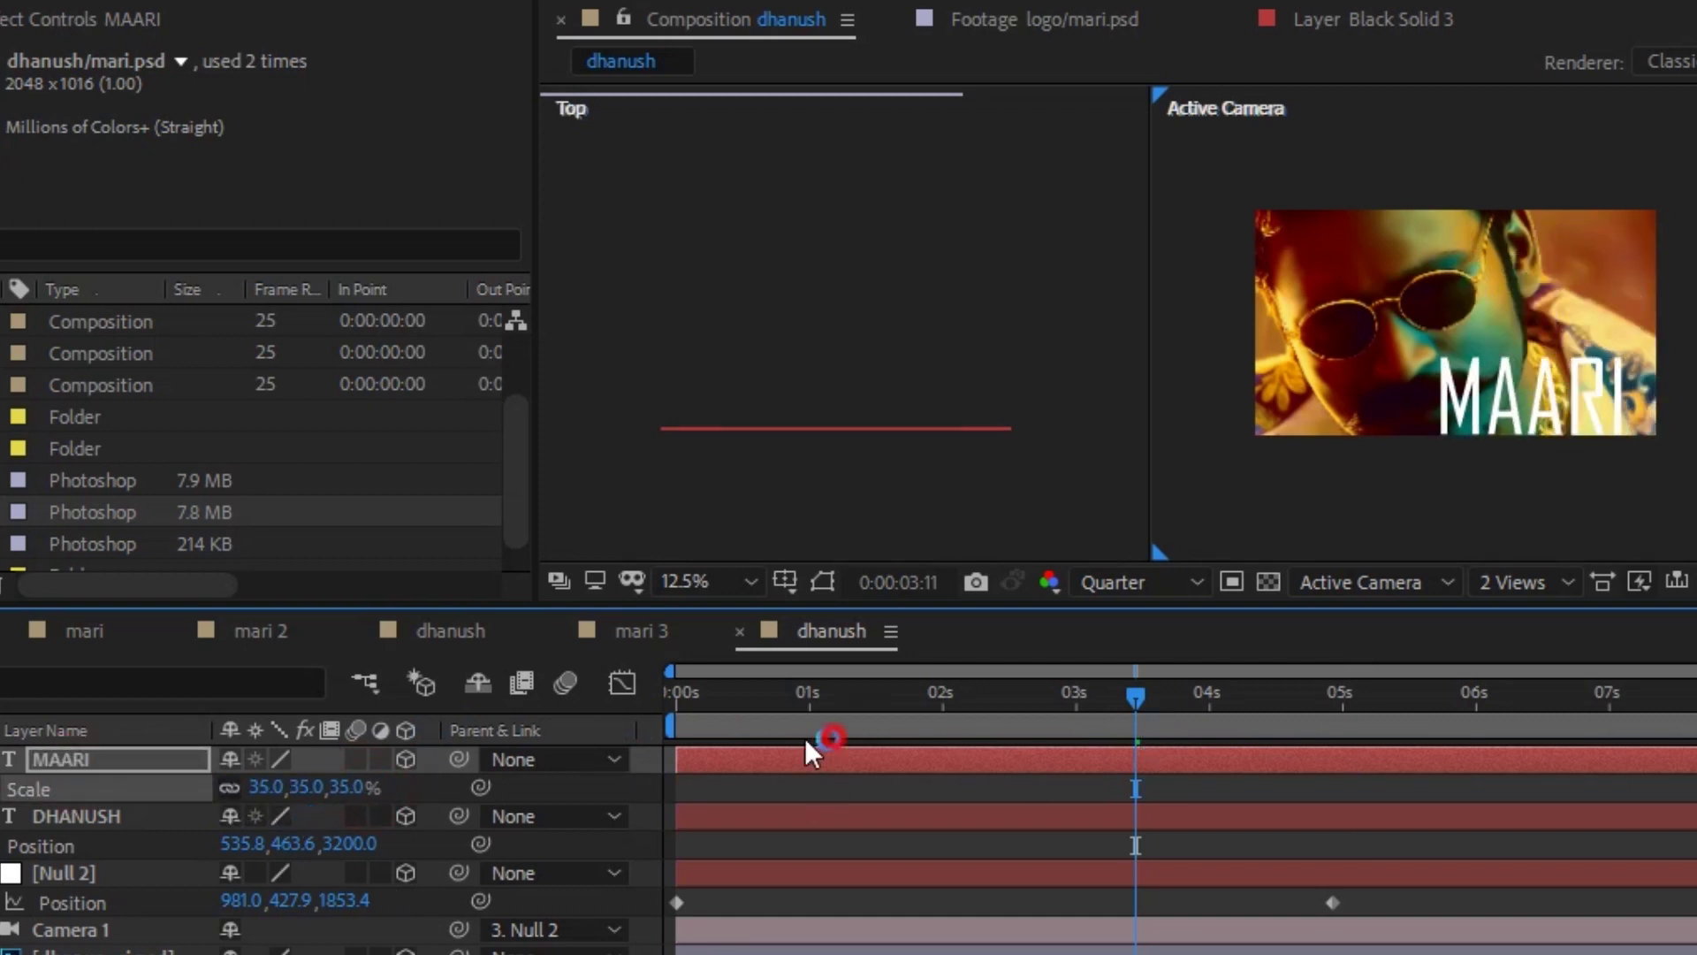
{"action": "left_click_drag", "start_coordinate": [826, 742], "coordinate": [877, 729]}
{"action": "left_click_drag", "start_coordinate": [1105, 693], "coordinate": [1426, 681]}
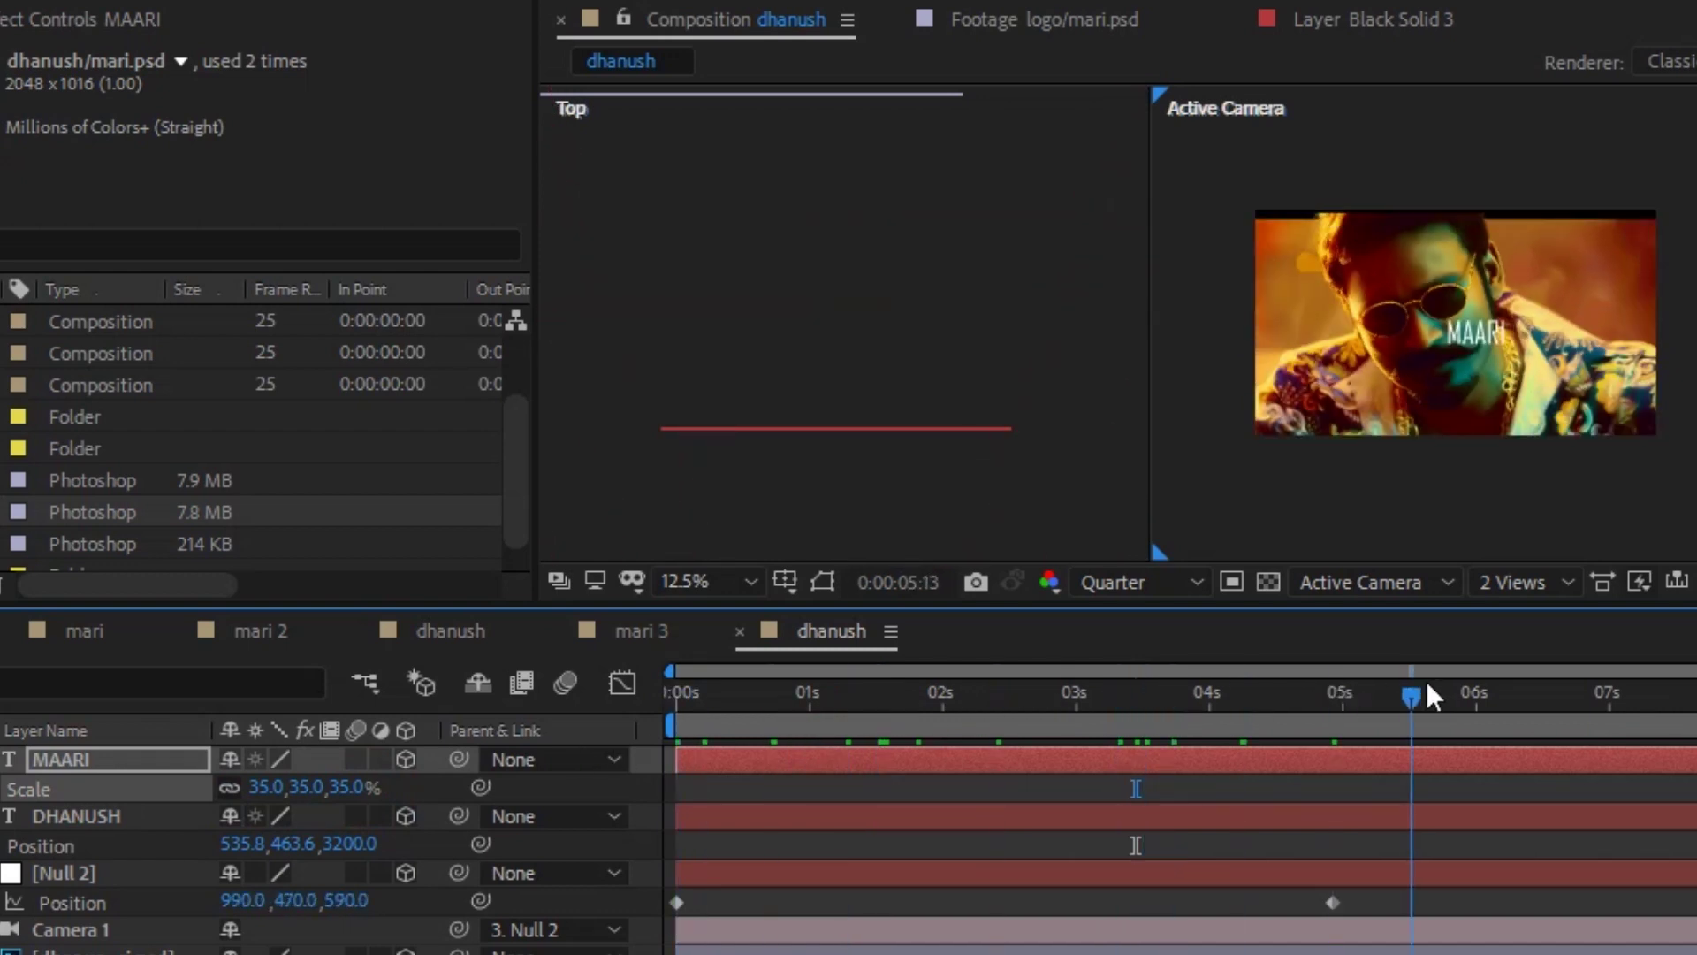
{"action": "scroll", "coordinate": [1524, 349], "scroll_direction": "up", "scroll_amount": 1}
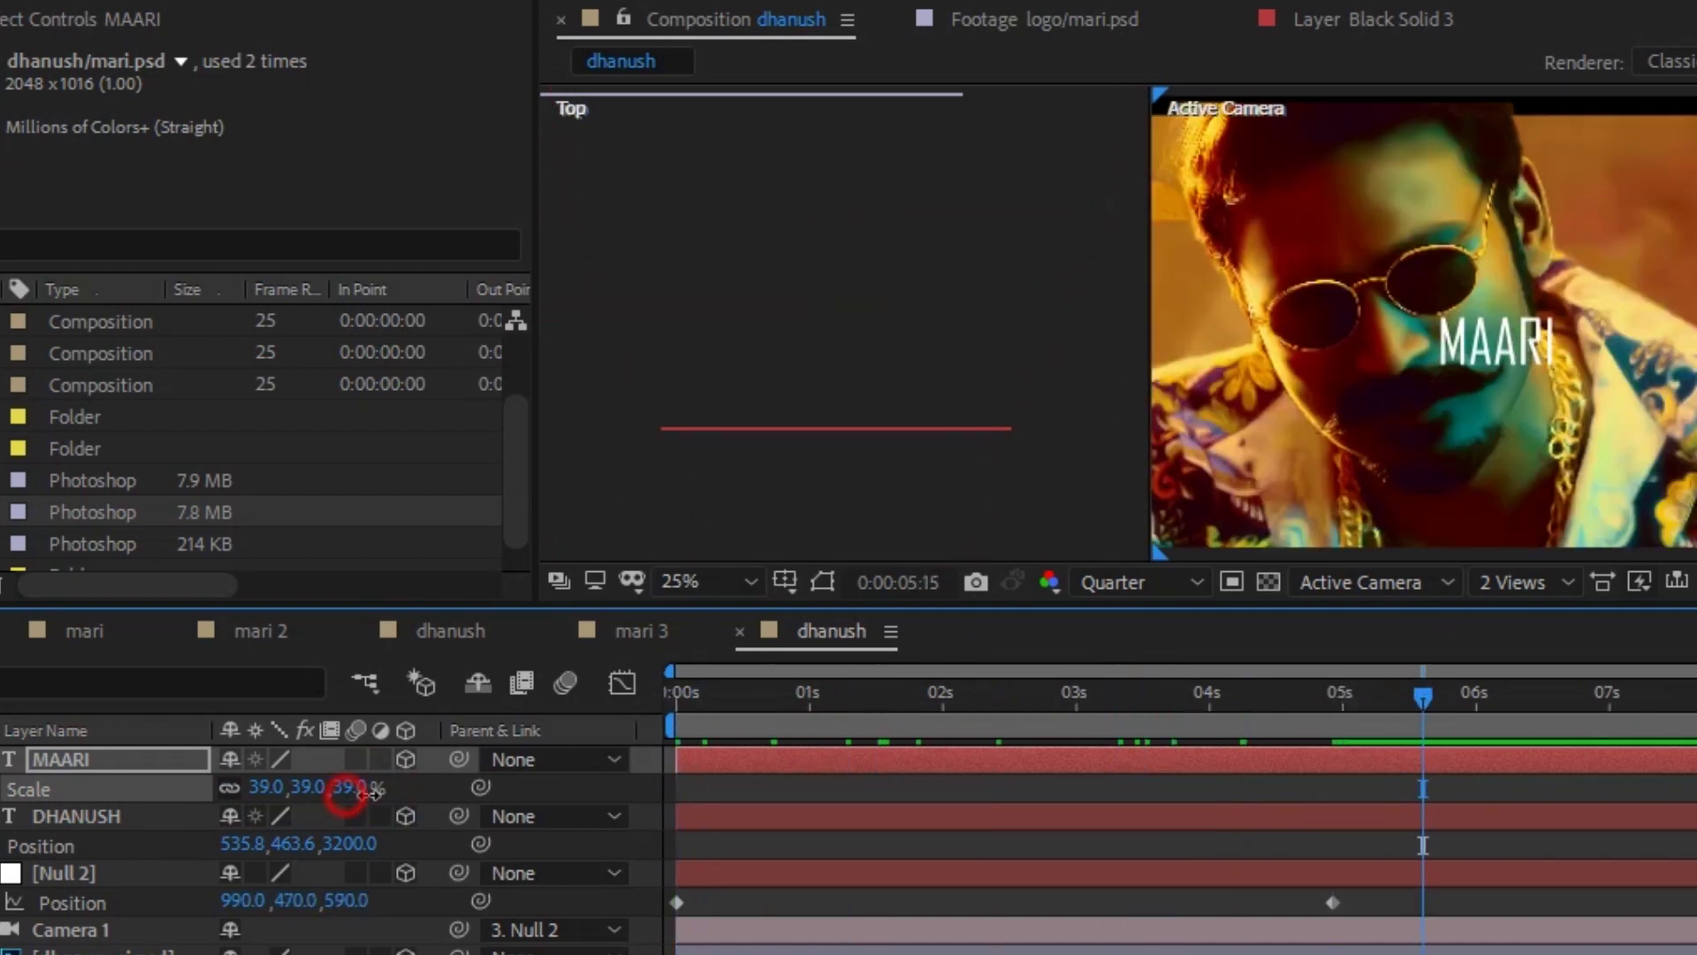
{"action": "left_click_drag", "start_coordinate": [371, 792], "coordinate": [466, 789]}
{"action": "scroll", "coordinate": [940, 327], "scroll_direction": "down", "scroll_amount": 2}
{"action": "scroll", "coordinate": [880, 367], "scroll_direction": "down", "scroll_amount": 2}
- Switch the viewer to a single Active Camera view
{"action": "left_click_drag", "start_coordinate": [897, 475], "coordinate": [924, 177]}
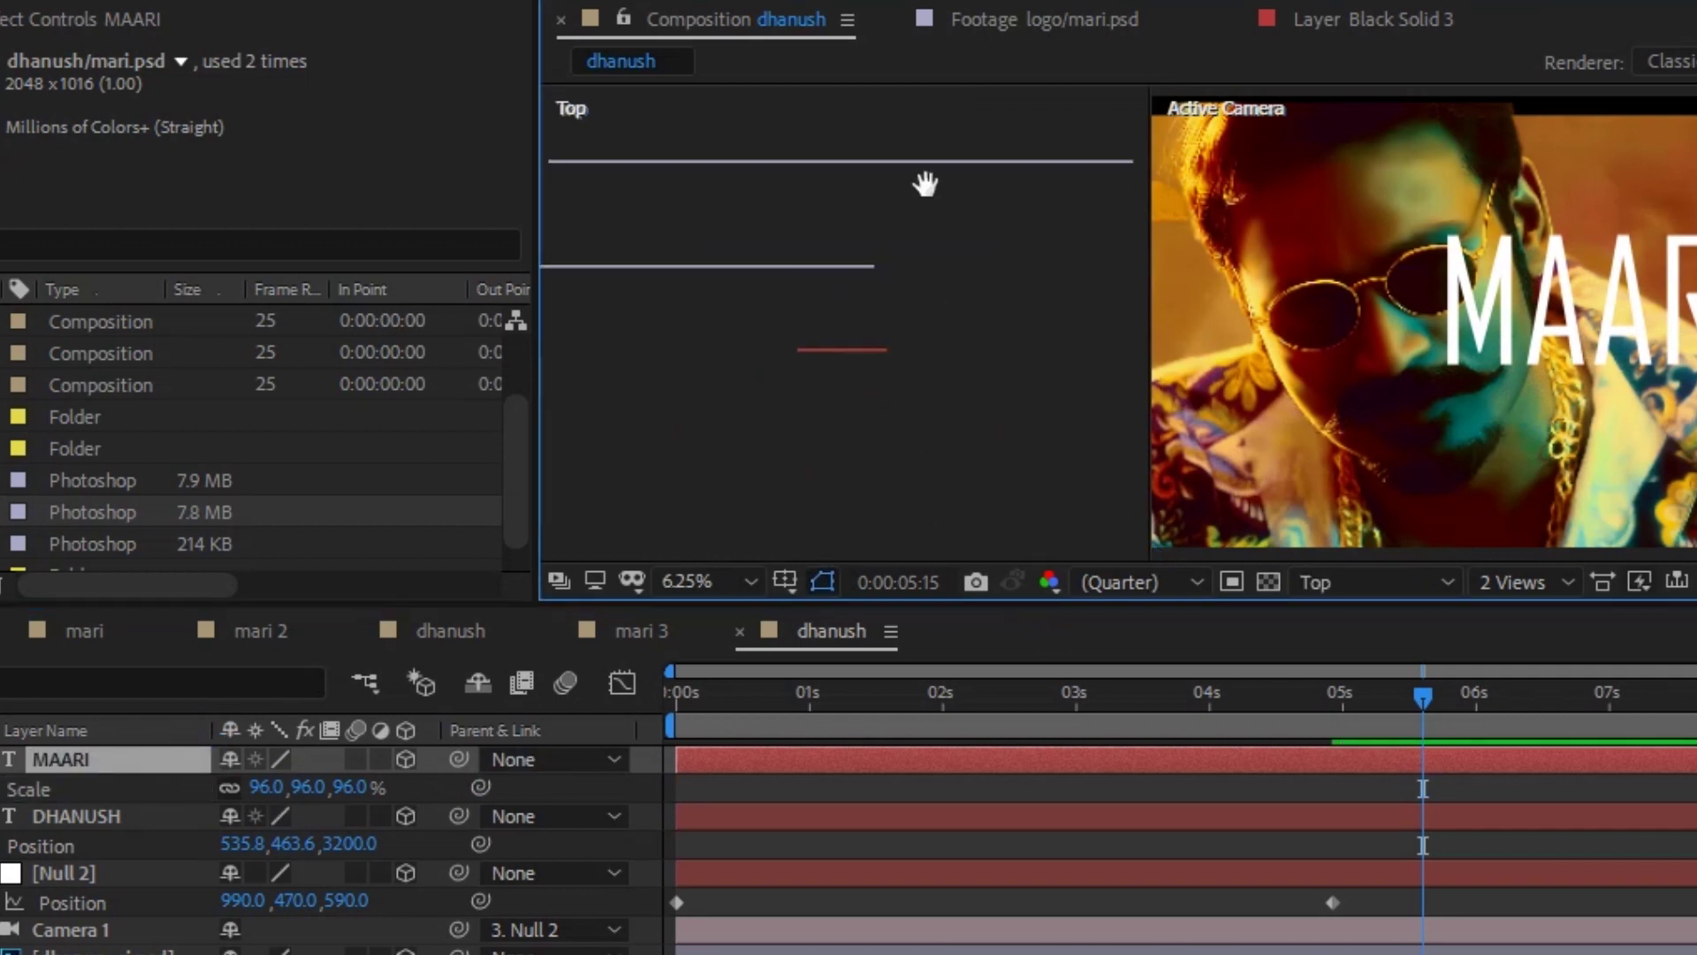
{"action": "scroll", "coordinate": [930, 281], "scroll_direction": "up", "scroll_amount": 2}
{"action": "scroll", "coordinate": [812, 342], "scroll_direction": "up", "scroll_amount": 2}
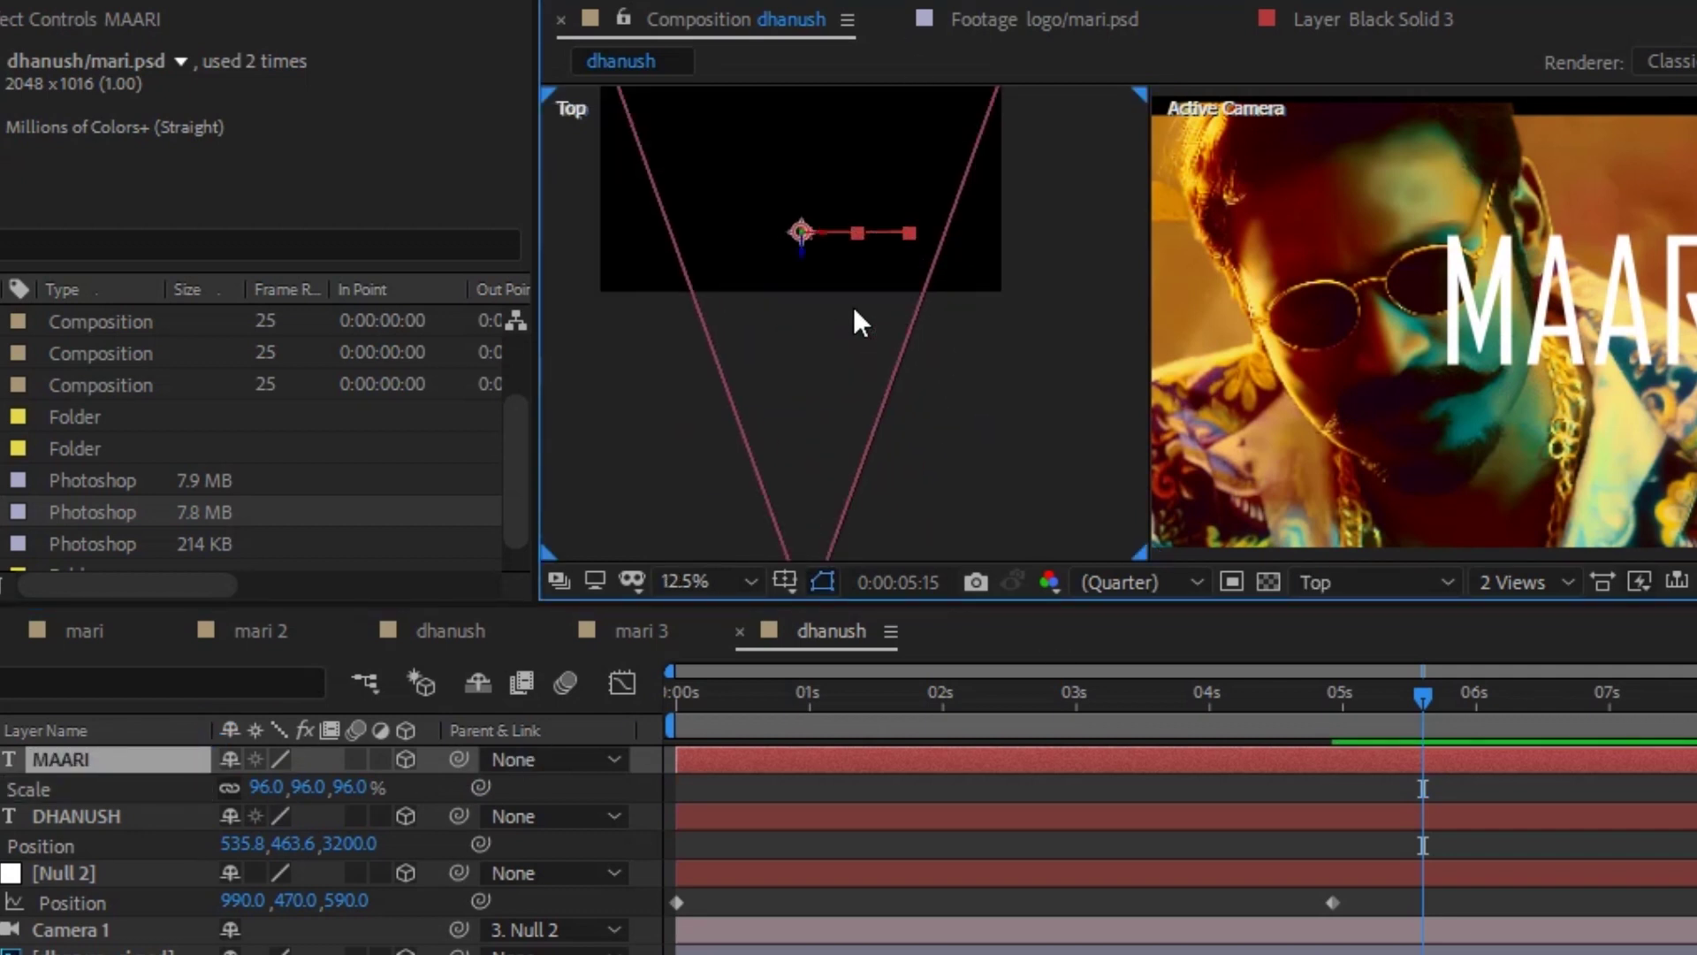
{"action": "scroll", "coordinate": [856, 322], "scroll_direction": "up", "scroll_amount": 2}
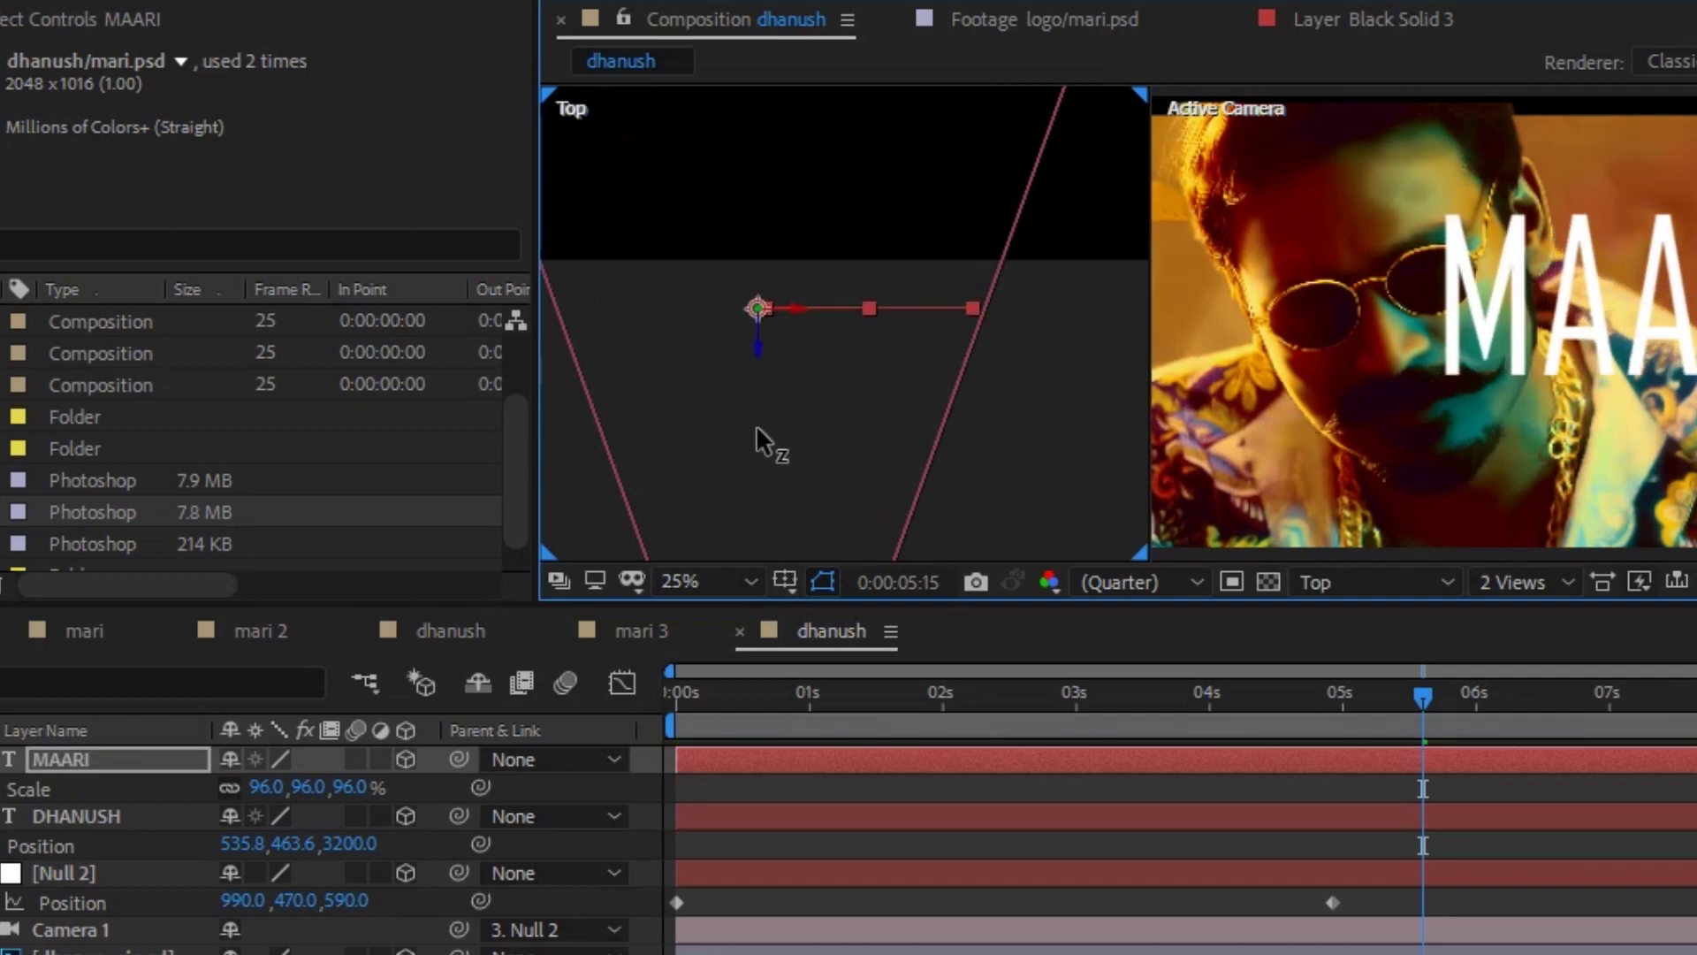
{"action": "left_click_drag", "start_coordinate": [767, 354], "coordinate": [769, 466]}
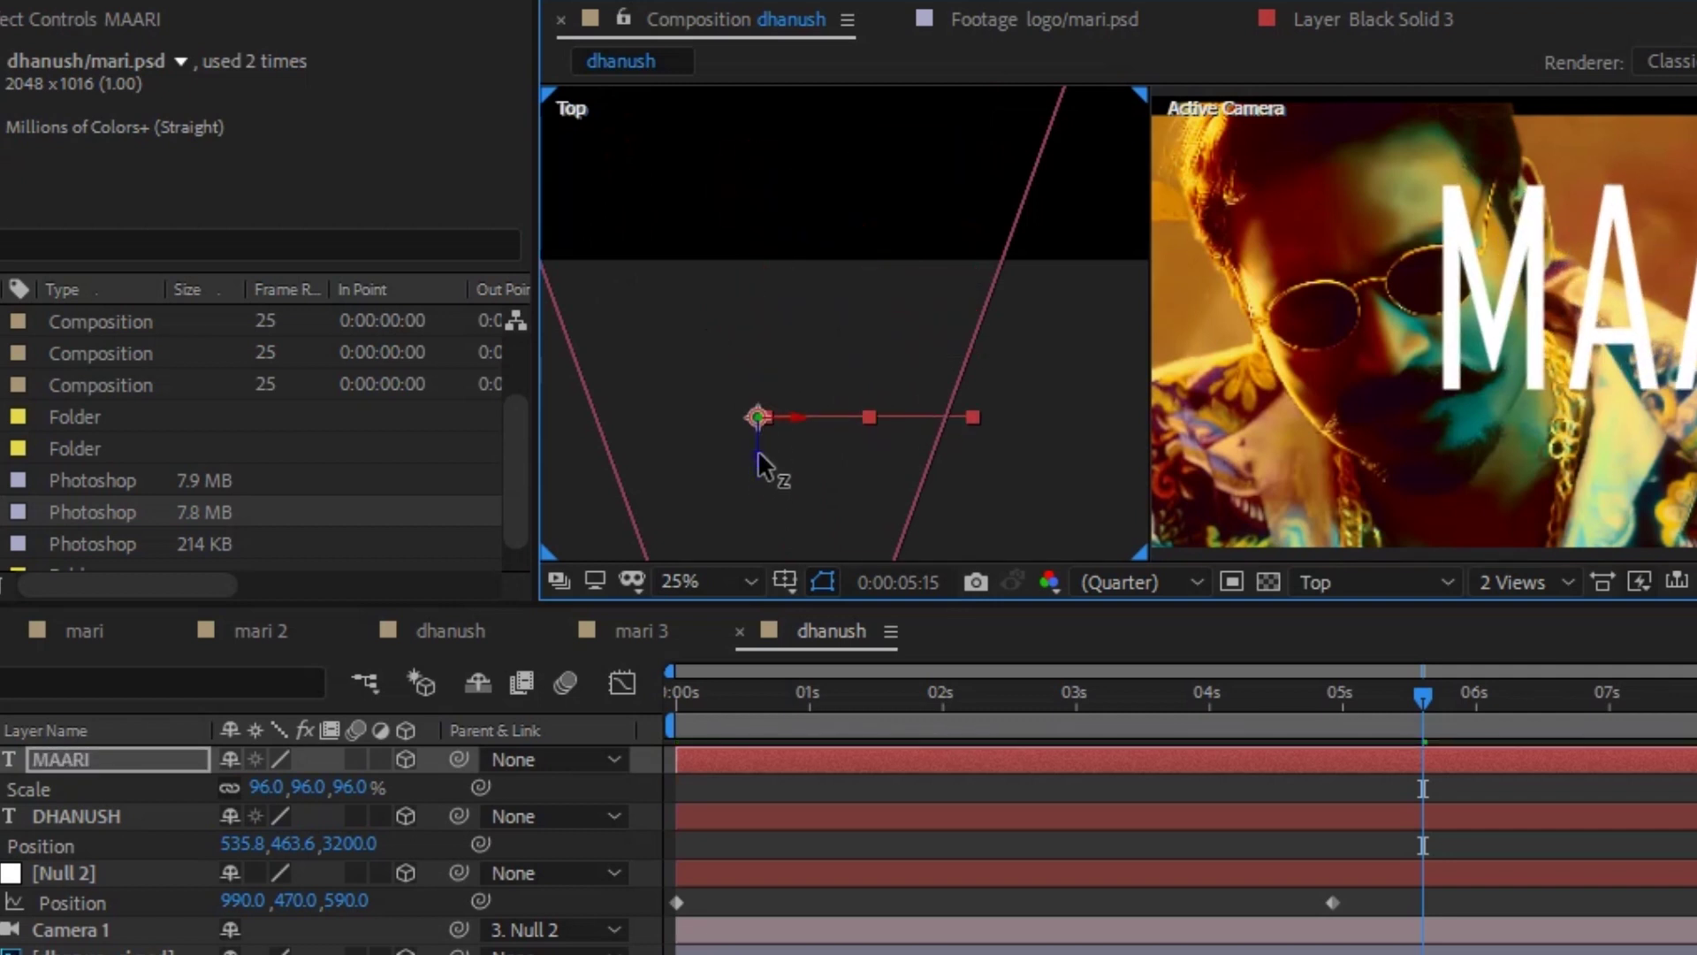
{"action": "left_click", "coordinate": [1317, 584]}
{"action": "left_click", "coordinate": [1326, 616]}
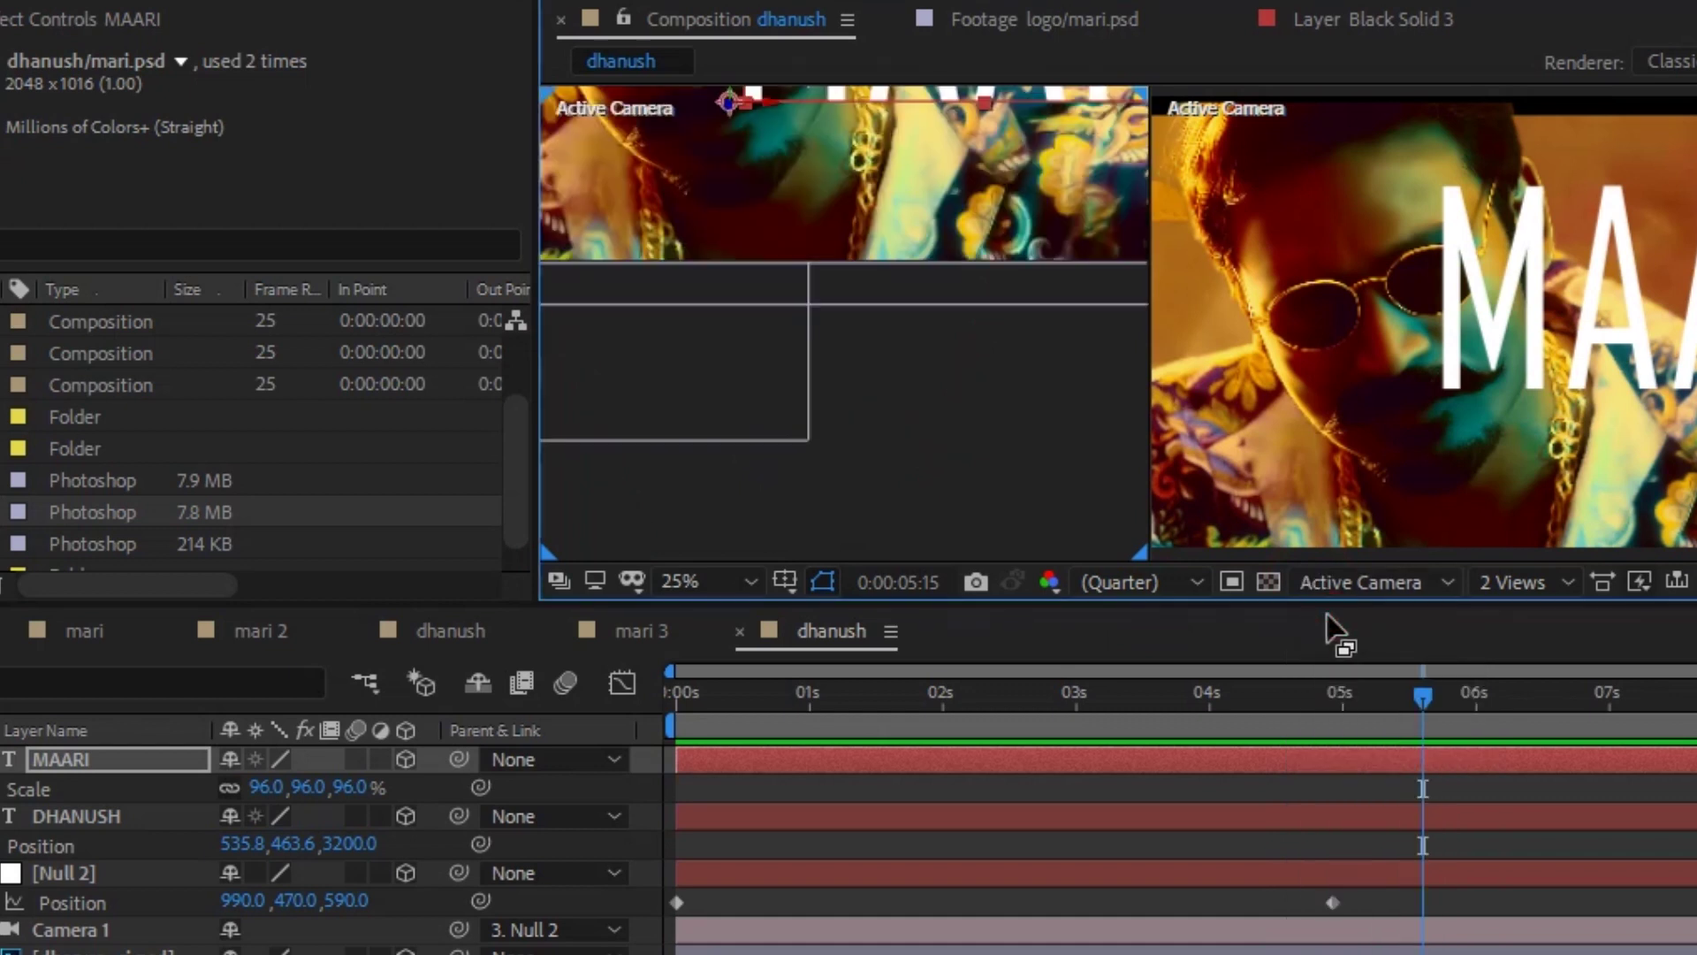
{"action": "left_click", "coordinate": [1291, 582]}
{"action": "left_click", "coordinate": [1549, 583]}
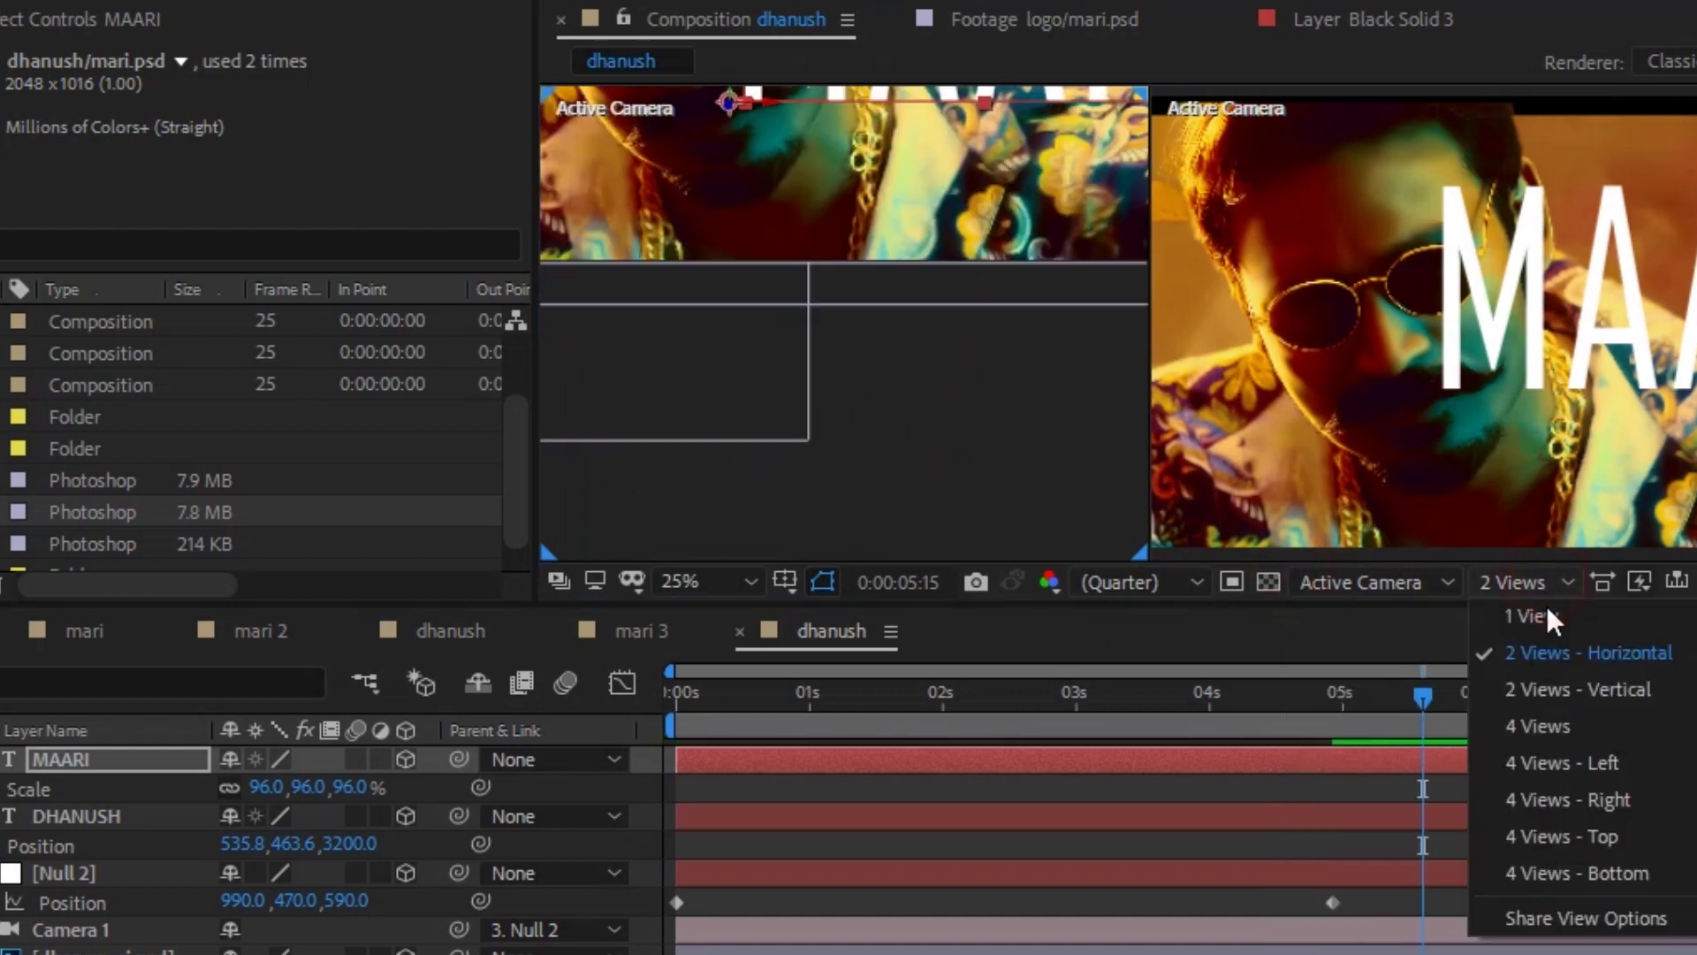
{"action": "left_click", "coordinate": [1516, 610]}
- Preview the push-in around 3 seconds, then select all layers and start pre-composing
{"action": "scroll", "coordinate": [1202, 292], "scroll_direction": "down", "scroll_amount": 4}
{"action": "scroll", "coordinate": [1203, 287], "scroll_direction": "up", "scroll_amount": 4}
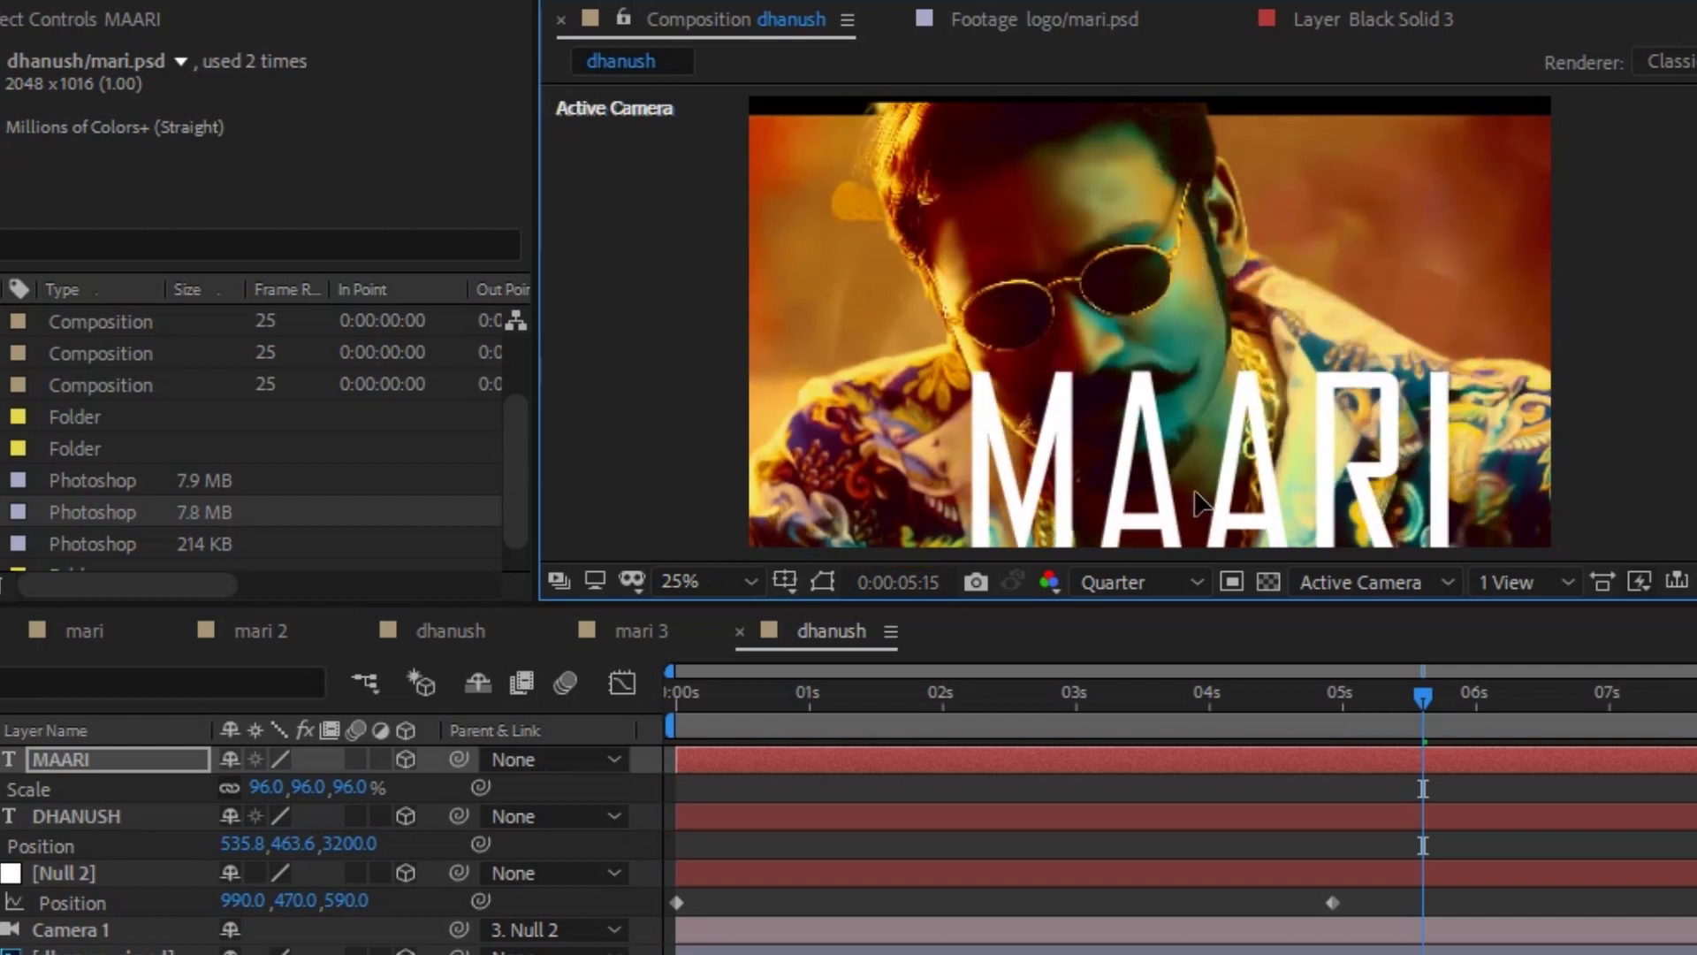
{"action": "key", "text": "comma"}
{"action": "mouse_move", "coordinate": [1291, 720]}
{"action": "left_mouse_down"}
{"action": "mouse_move", "coordinate": [1078, 725]}
{"action": "mouse_move", "coordinate": [1289, 694]}
{"action": "left_mouse_up"}
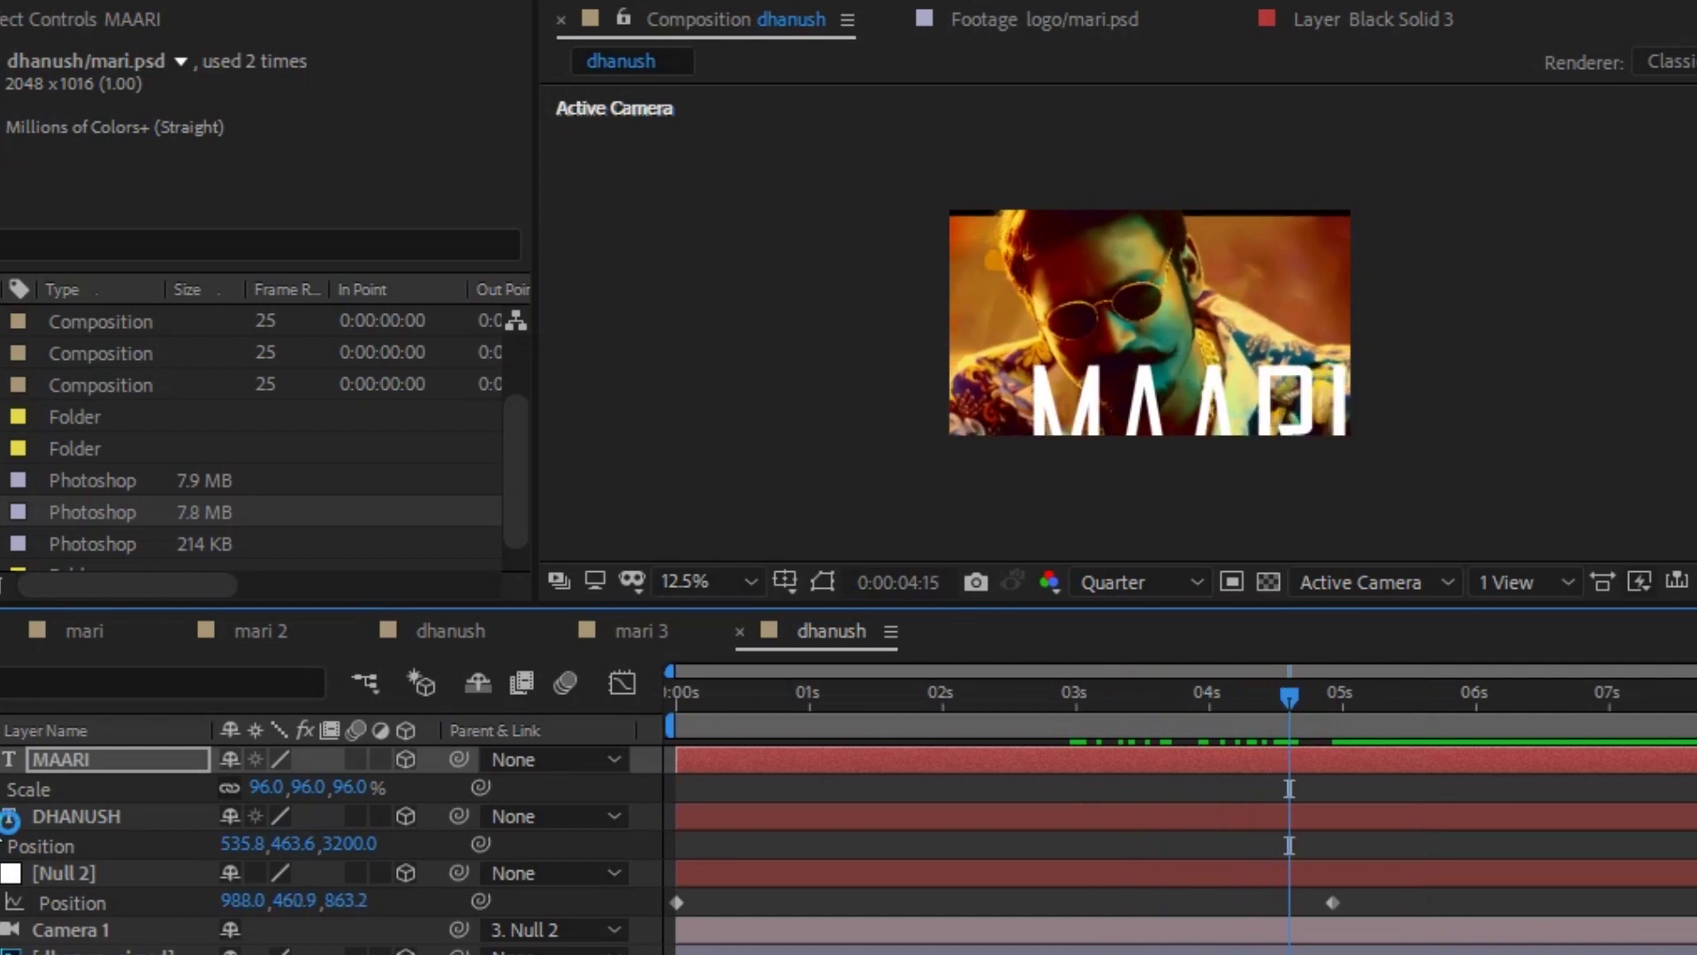
{"action": "key", "text": "ctrl+a"}
{"action": "key", "text": "ctrl+shift+c"}
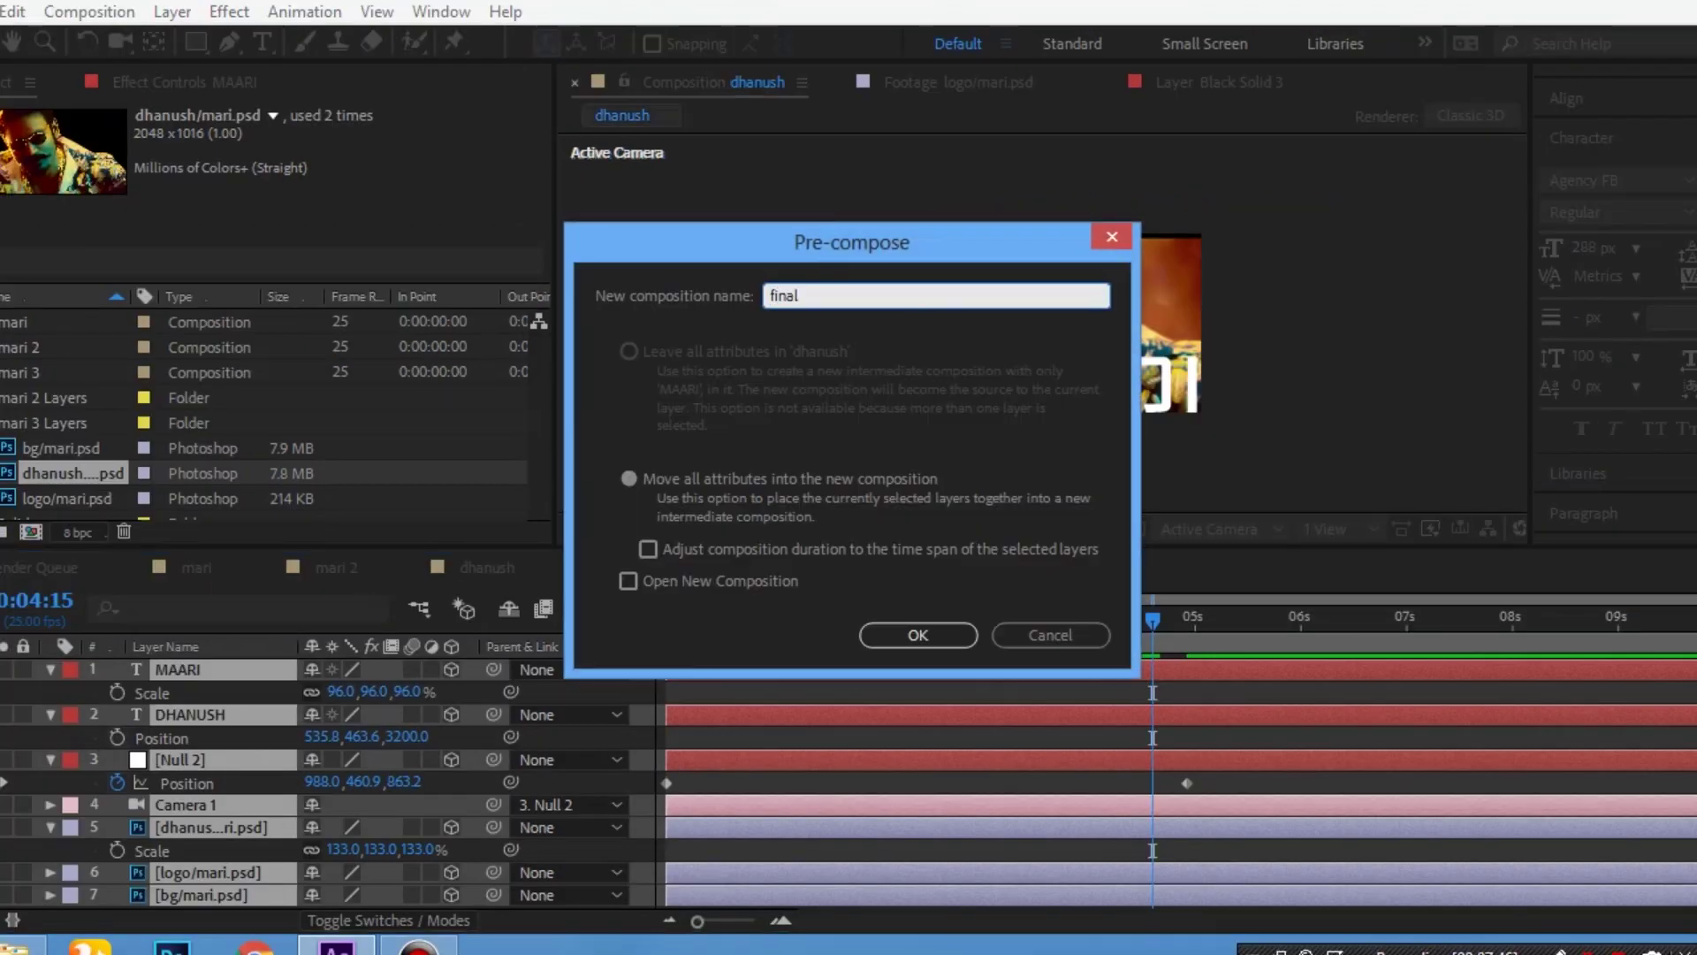
- Confirm the 'final' precomp and add a black 1920×1080 solid above it
{"action": "key", "text": "Return"}
{"action": "right_click", "coordinate": [429, 730]}
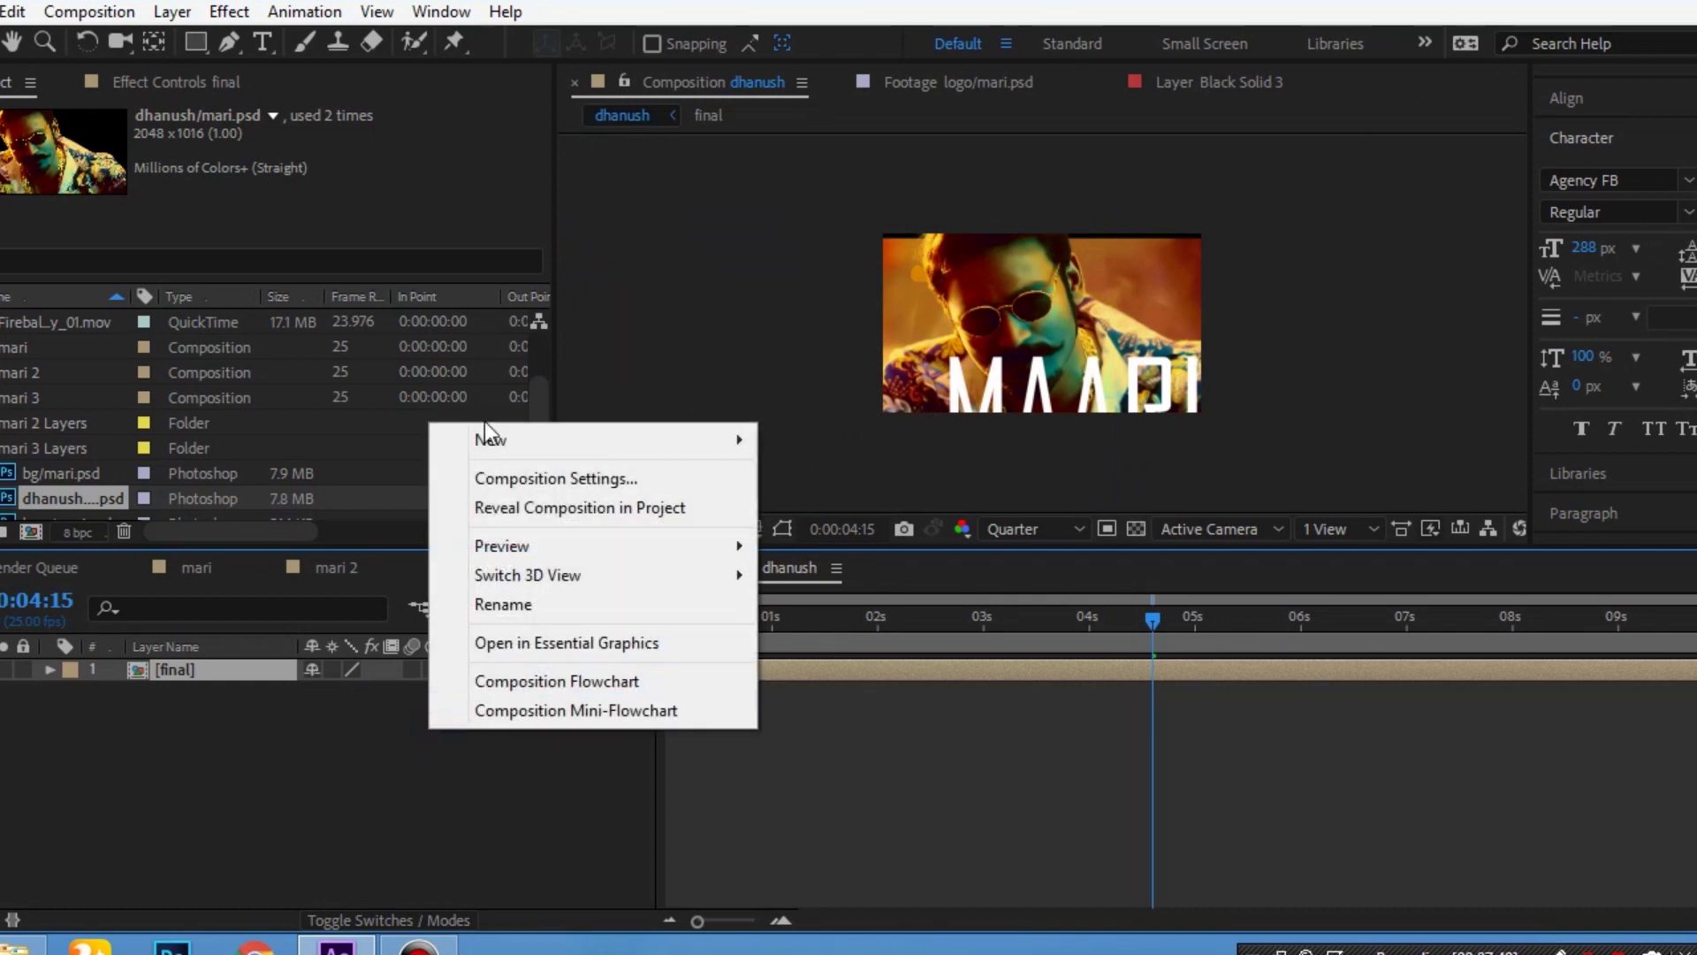
{"action": "mouse_move", "coordinate": [714, 449]}
{"action": "left_click", "coordinate": [924, 396]}
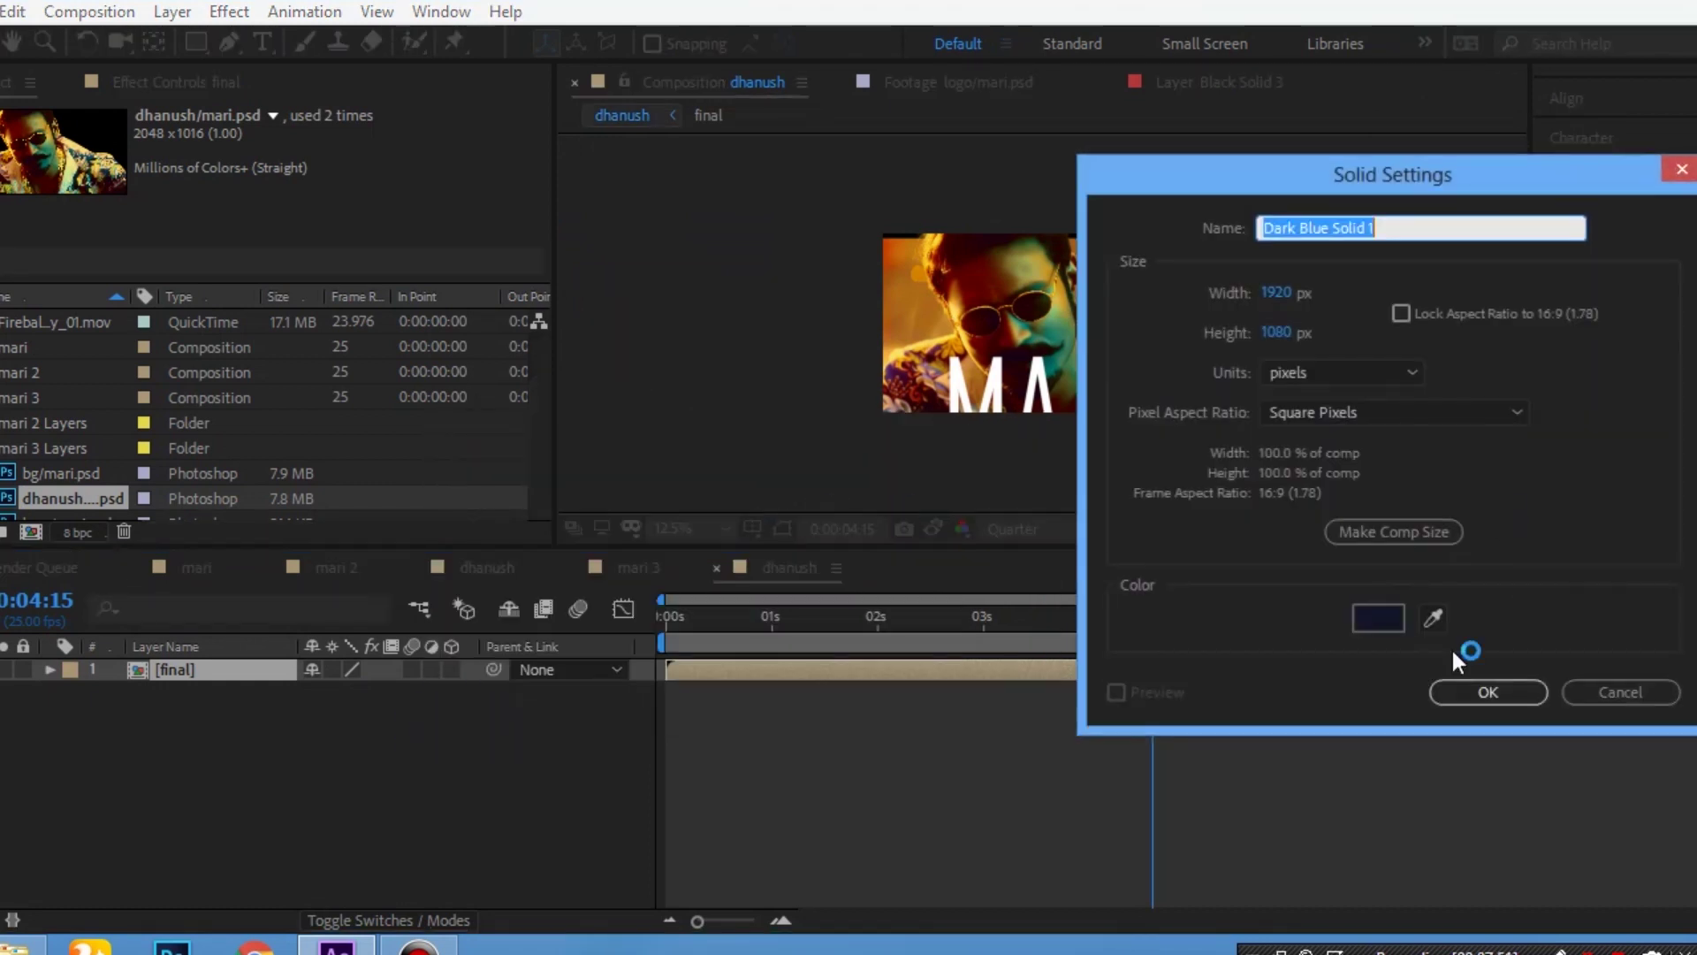
{"action": "left_click", "coordinate": [133, 777]}
{"action": "left_click", "coordinate": [670, 538]}
{"action": "left_click", "coordinate": [1500, 705]}
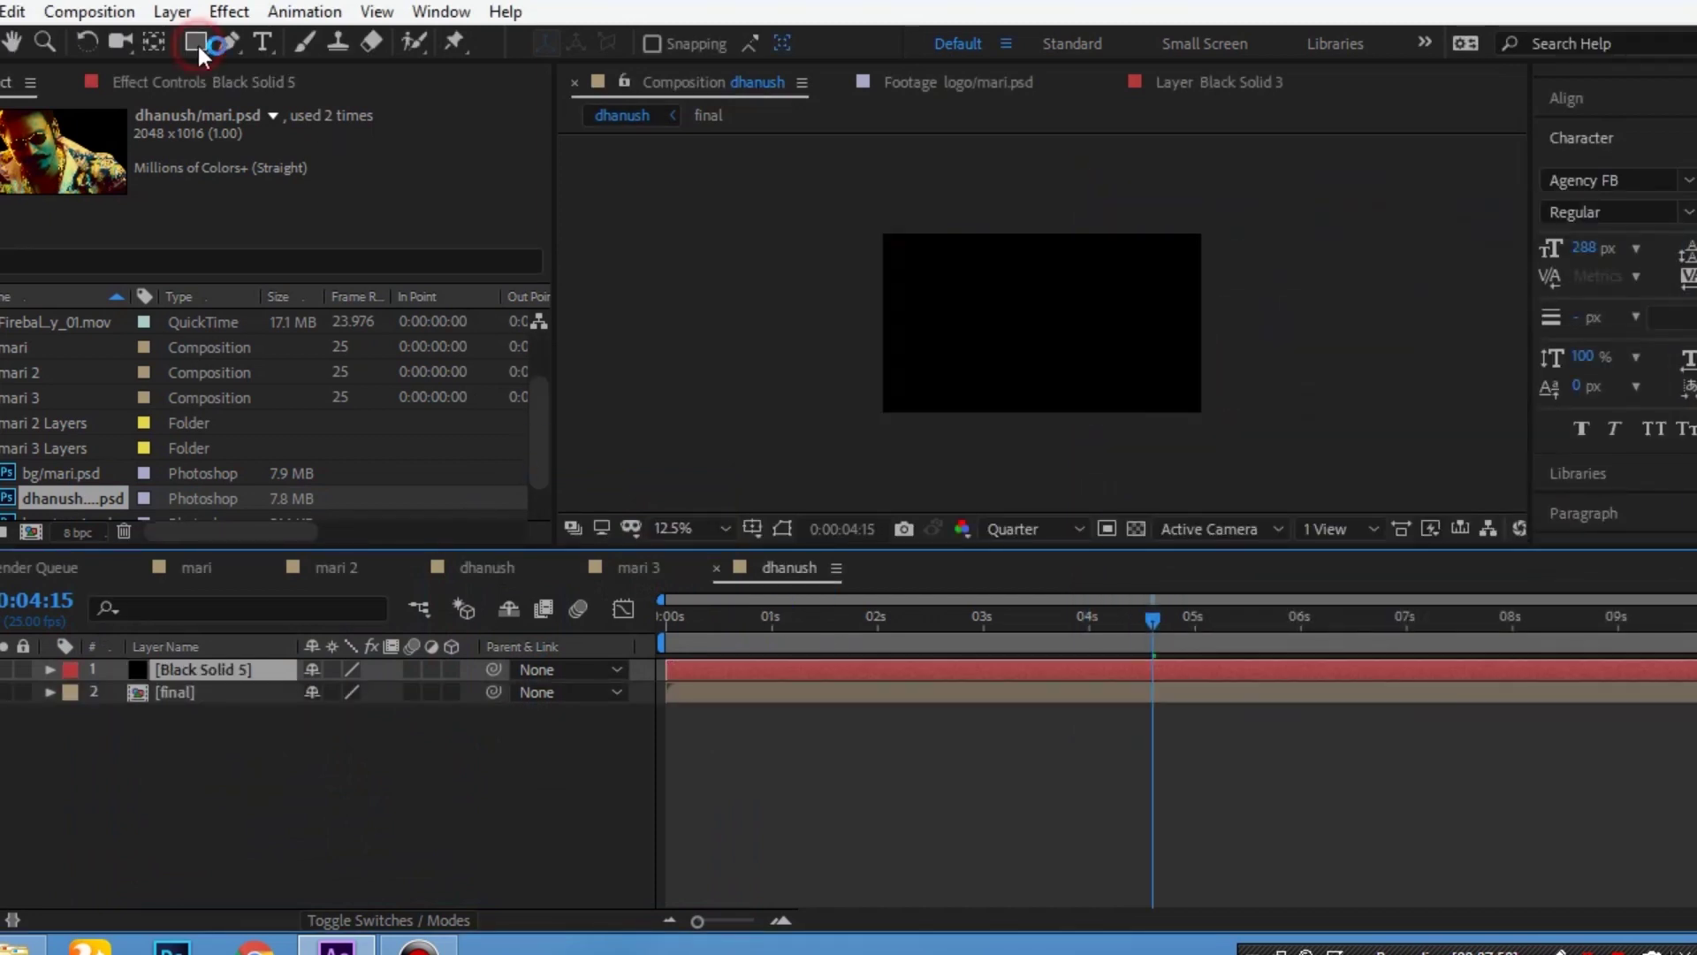
- Mask Black Solid 5 with a rectangle narrowed to a horizontal band, set to Subtract
{"action": "double_click", "coordinate": [197, 42]}
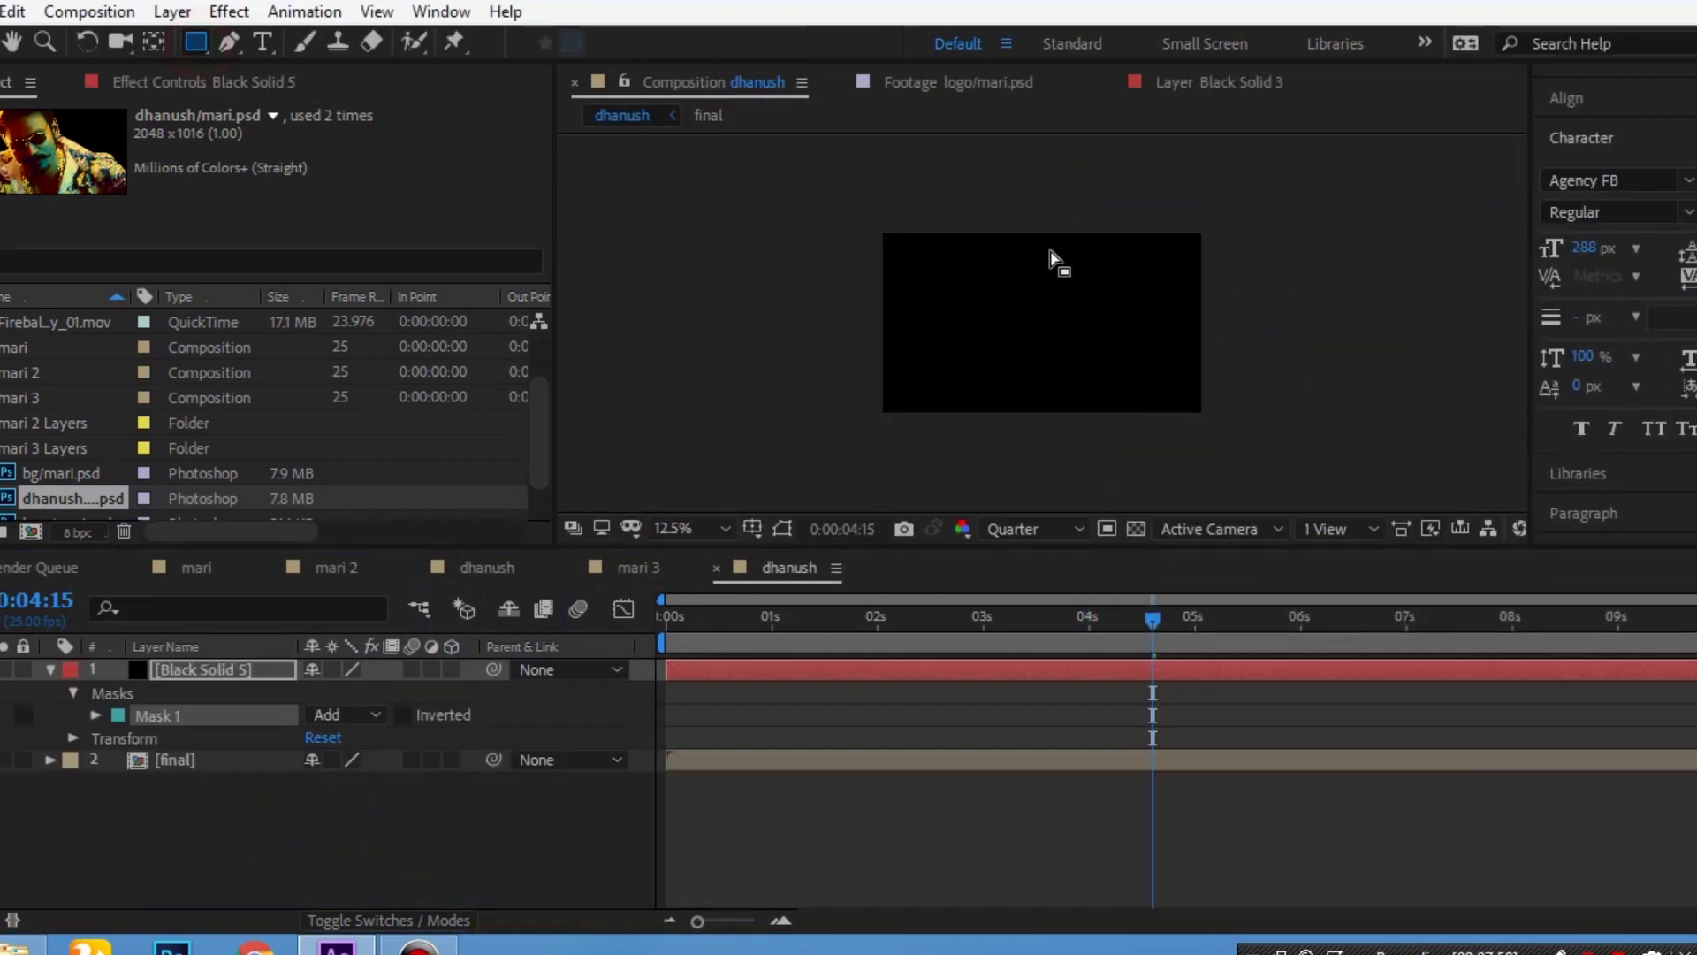
{"action": "left_click", "coordinate": [245, 679]}
{"action": "left_click_drag", "start_coordinate": [1043, 234], "coordinate": [1044, 248]}
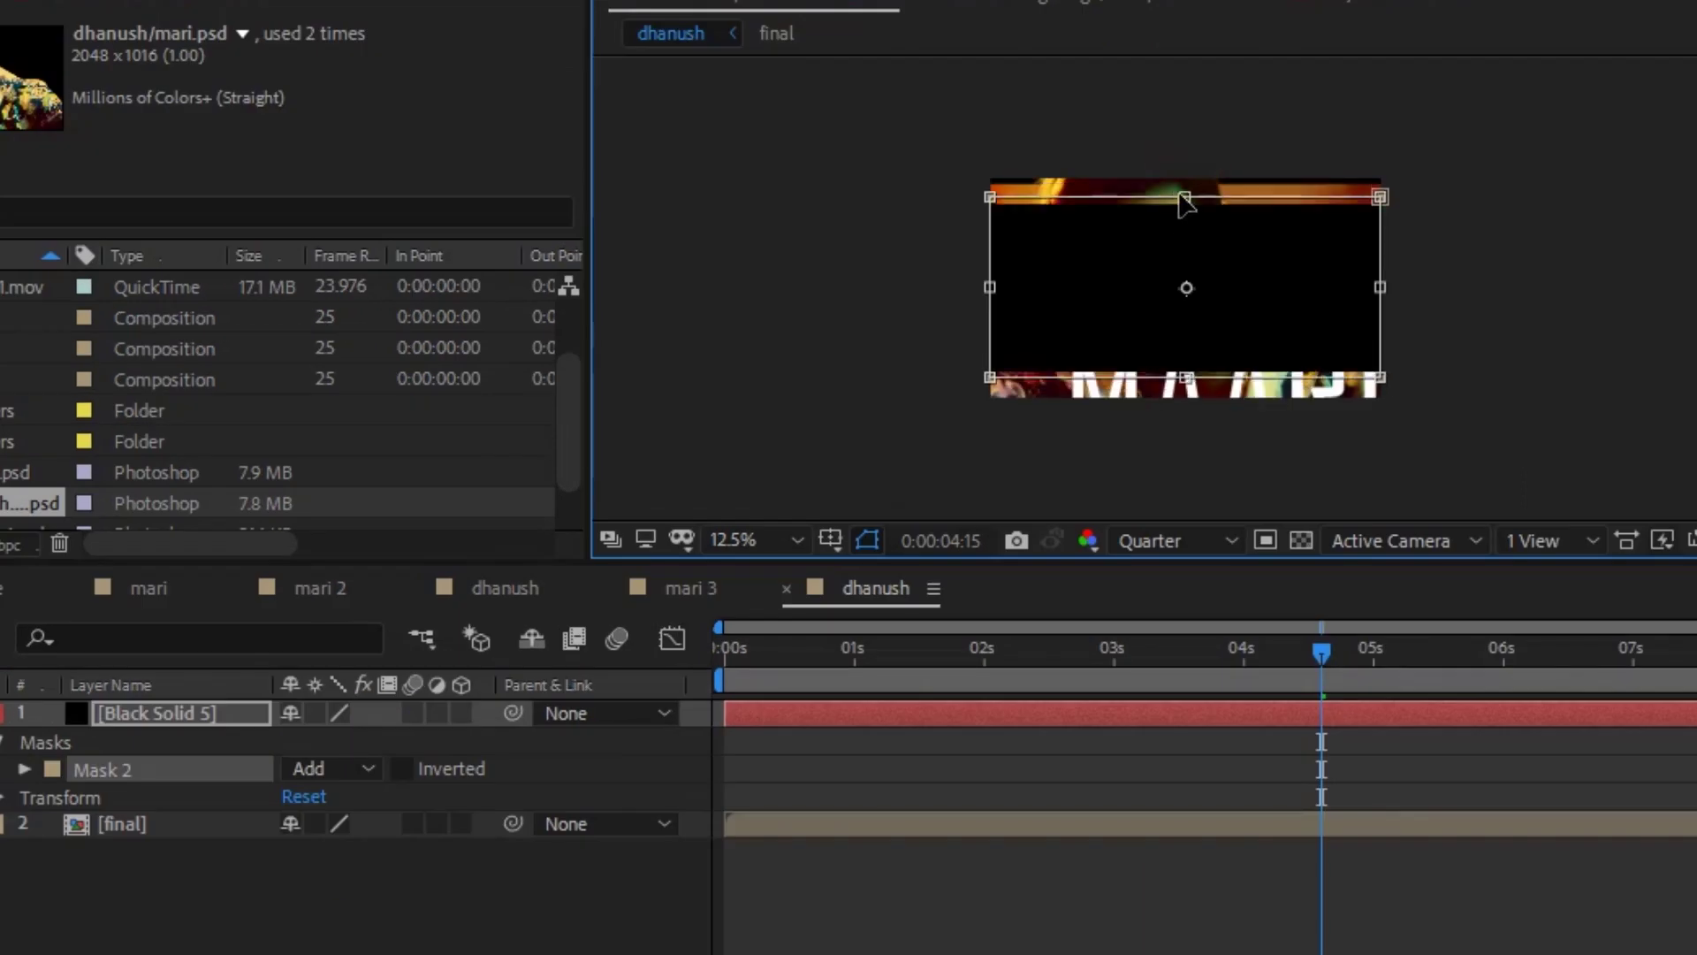
{"action": "left_click", "coordinate": [310, 768]}
{"action": "left_click", "coordinate": [367, 588]}
- Scrub the letterboxed push-in around four seconds and deselect the solid
{"action": "scroll", "coordinate": [978, 334], "scroll_direction": "up", "scroll_amount": 1}
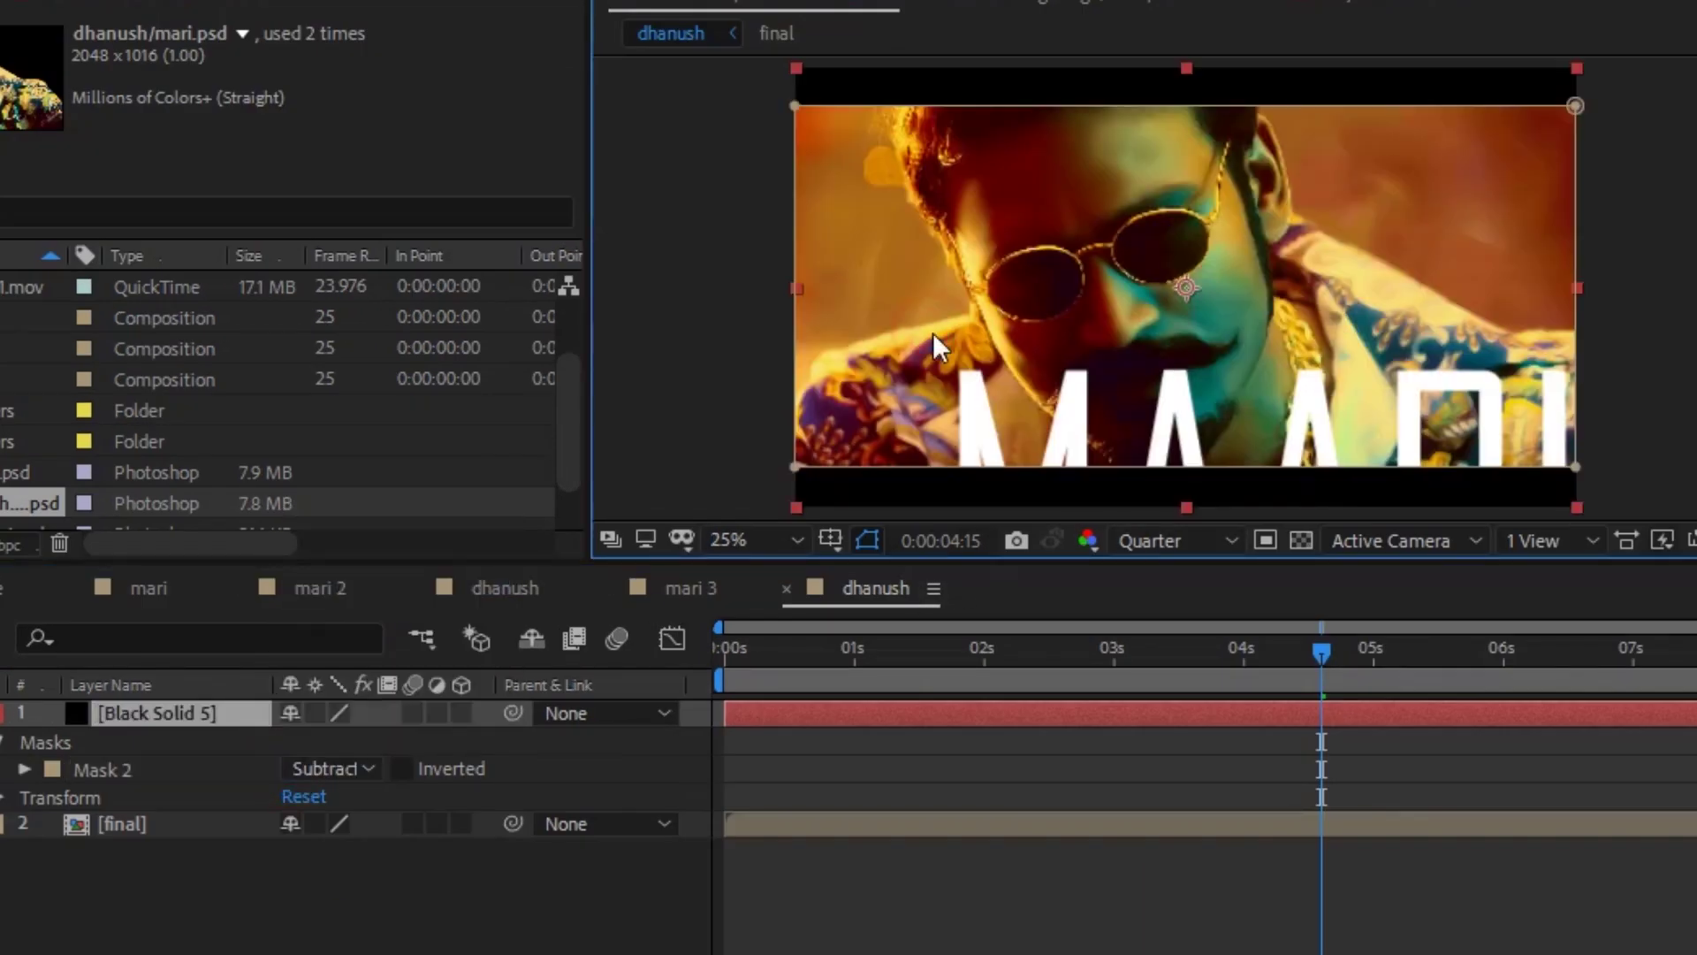
{"action": "mouse_move", "coordinate": [849, 649]}
{"action": "left_mouse_down"}
{"action": "mouse_move", "coordinate": [1124, 678]}
{"action": "mouse_move", "coordinate": [1693, 673]}
{"action": "left_mouse_up"}
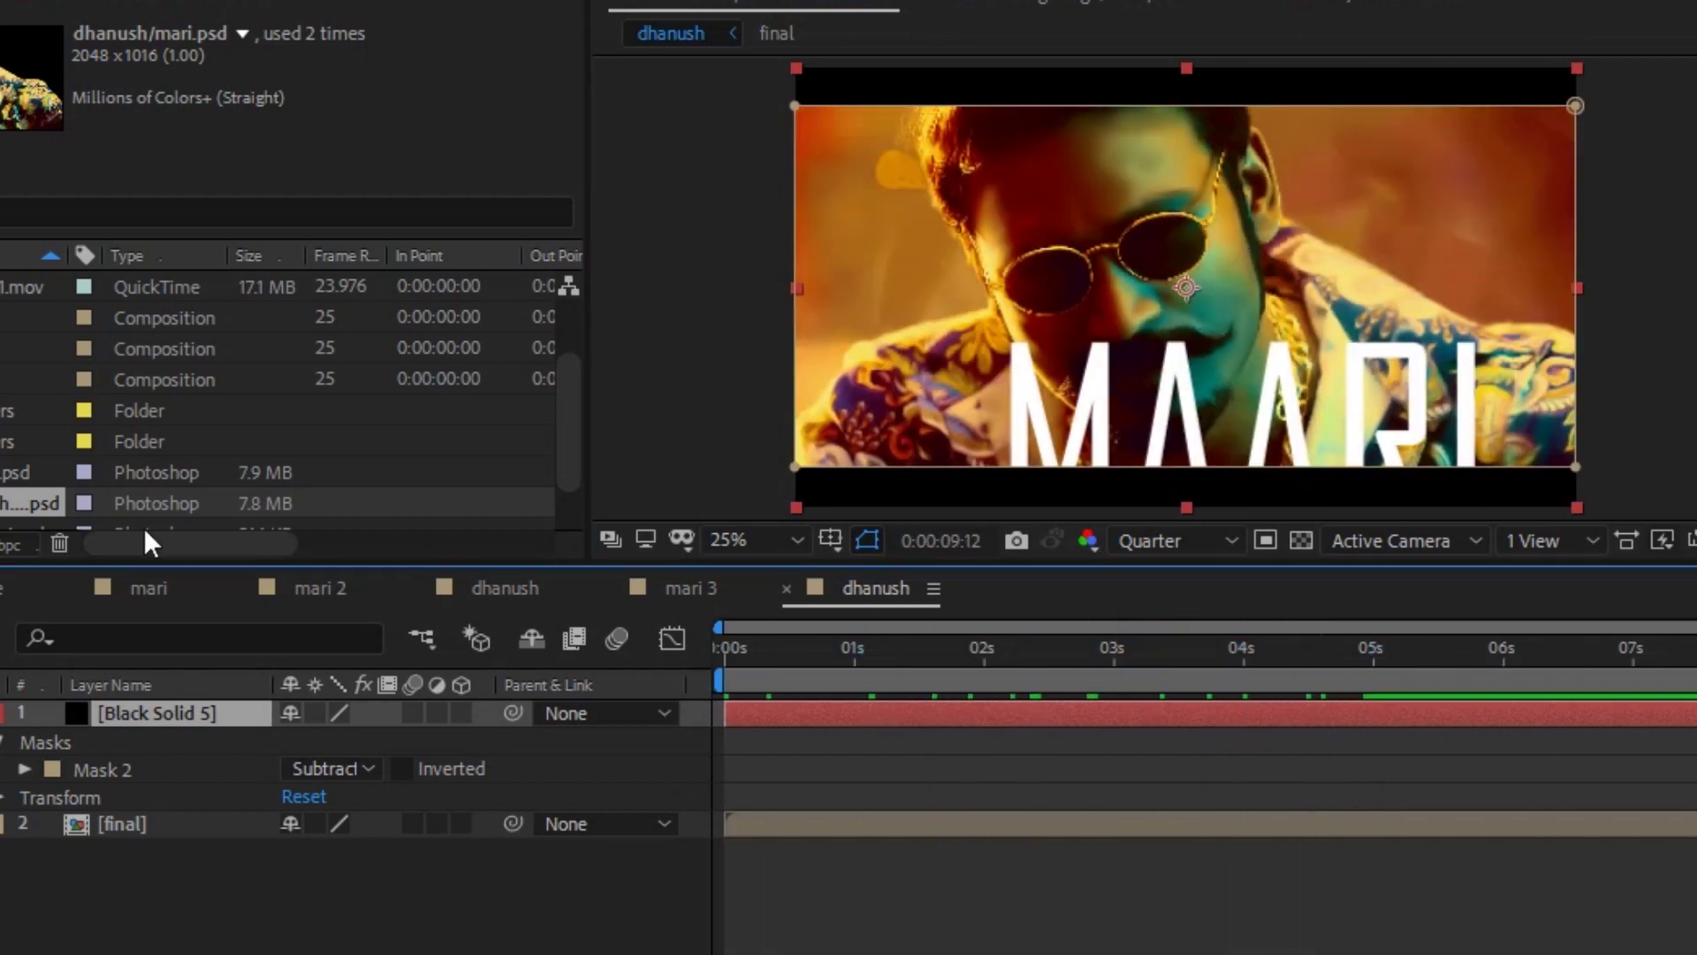
{"action": "scroll", "coordinate": [1343, 341], "scroll_direction": "down", "scroll_amount": 1}
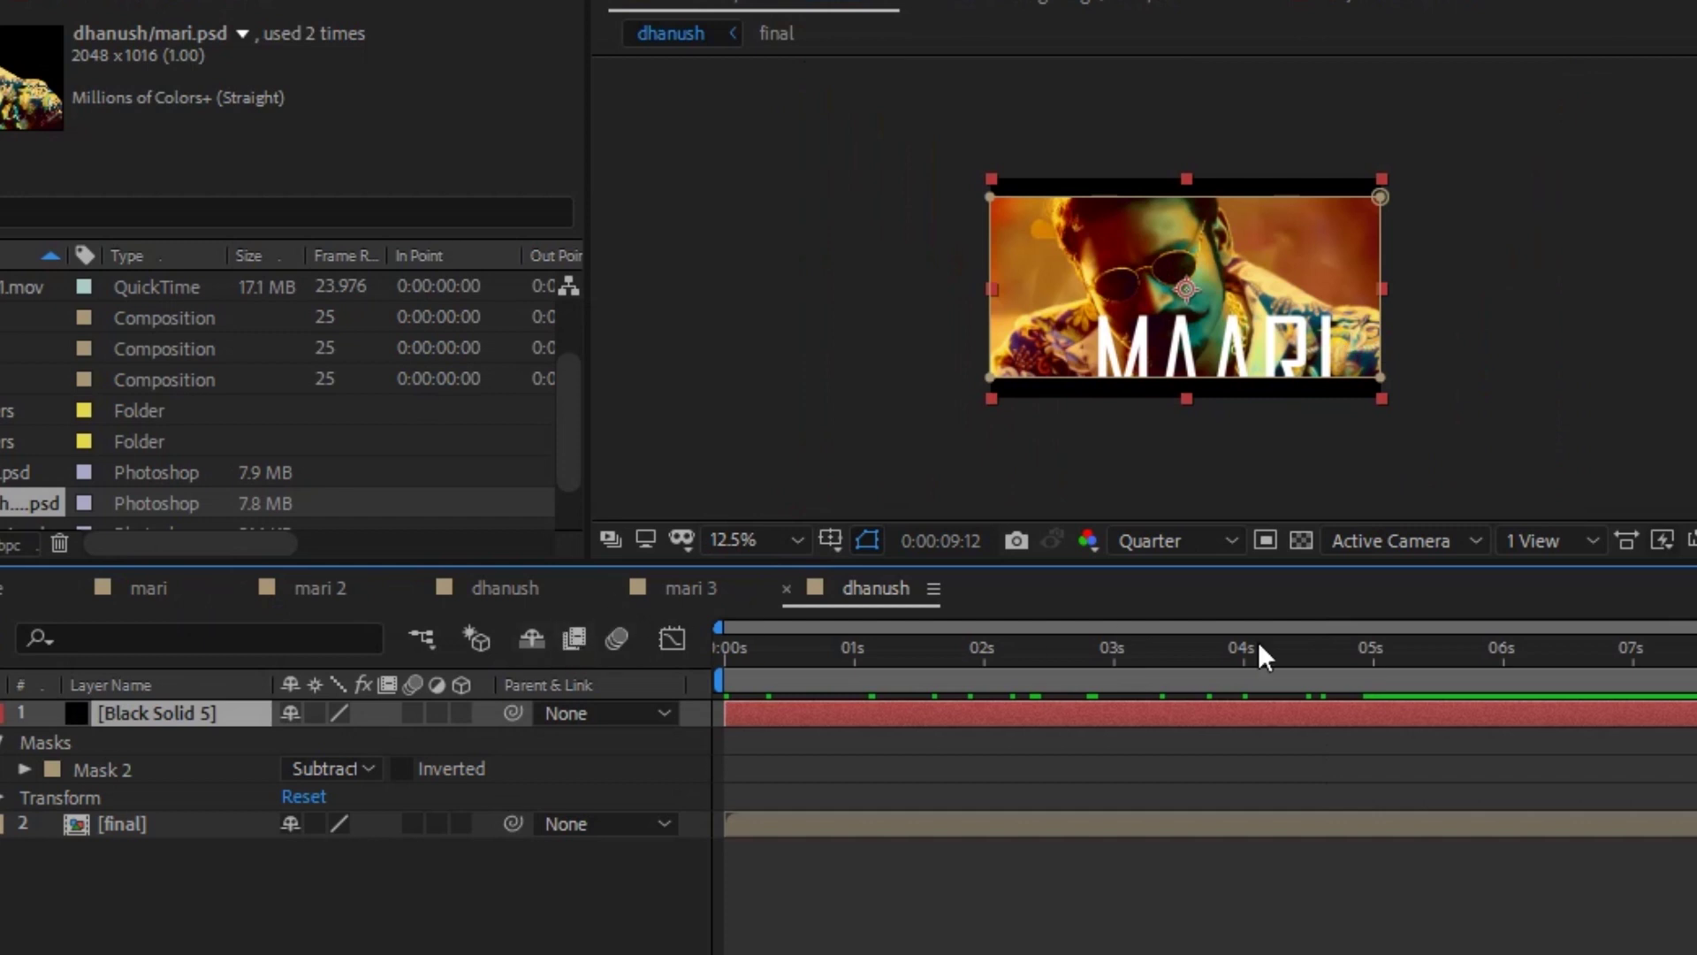
{"action": "left_click_drag", "start_coordinate": [1367, 651], "coordinate": [1255, 661]}
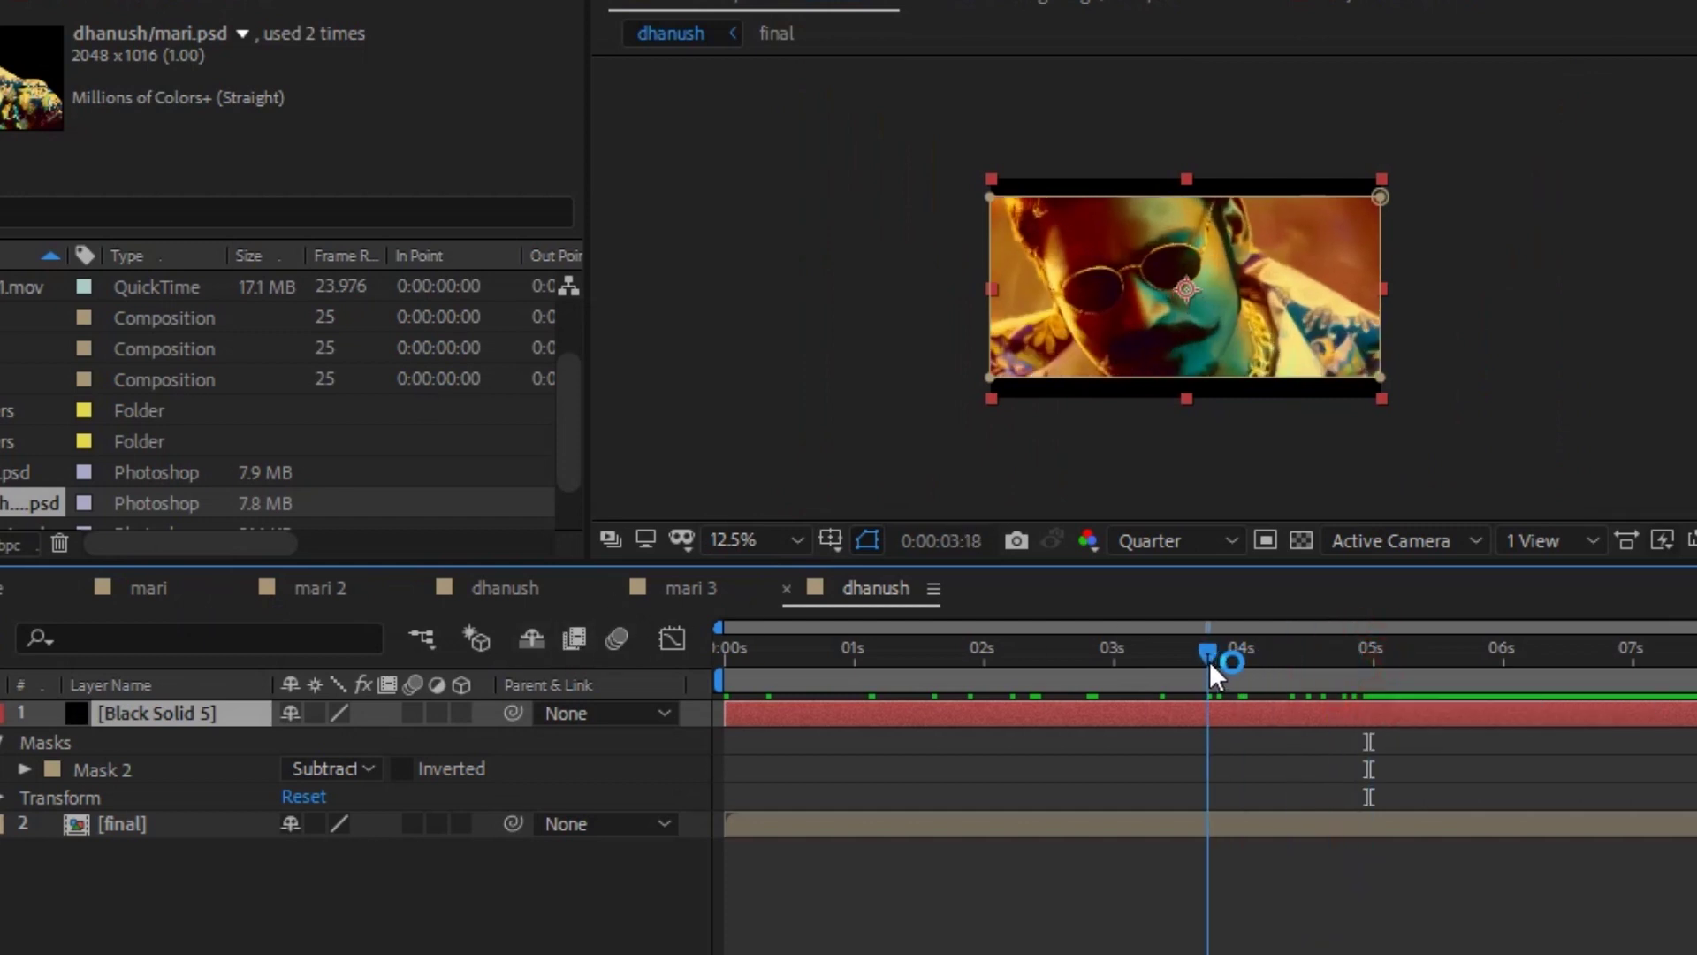
{"action": "left_click", "coordinate": [1464, 935]}
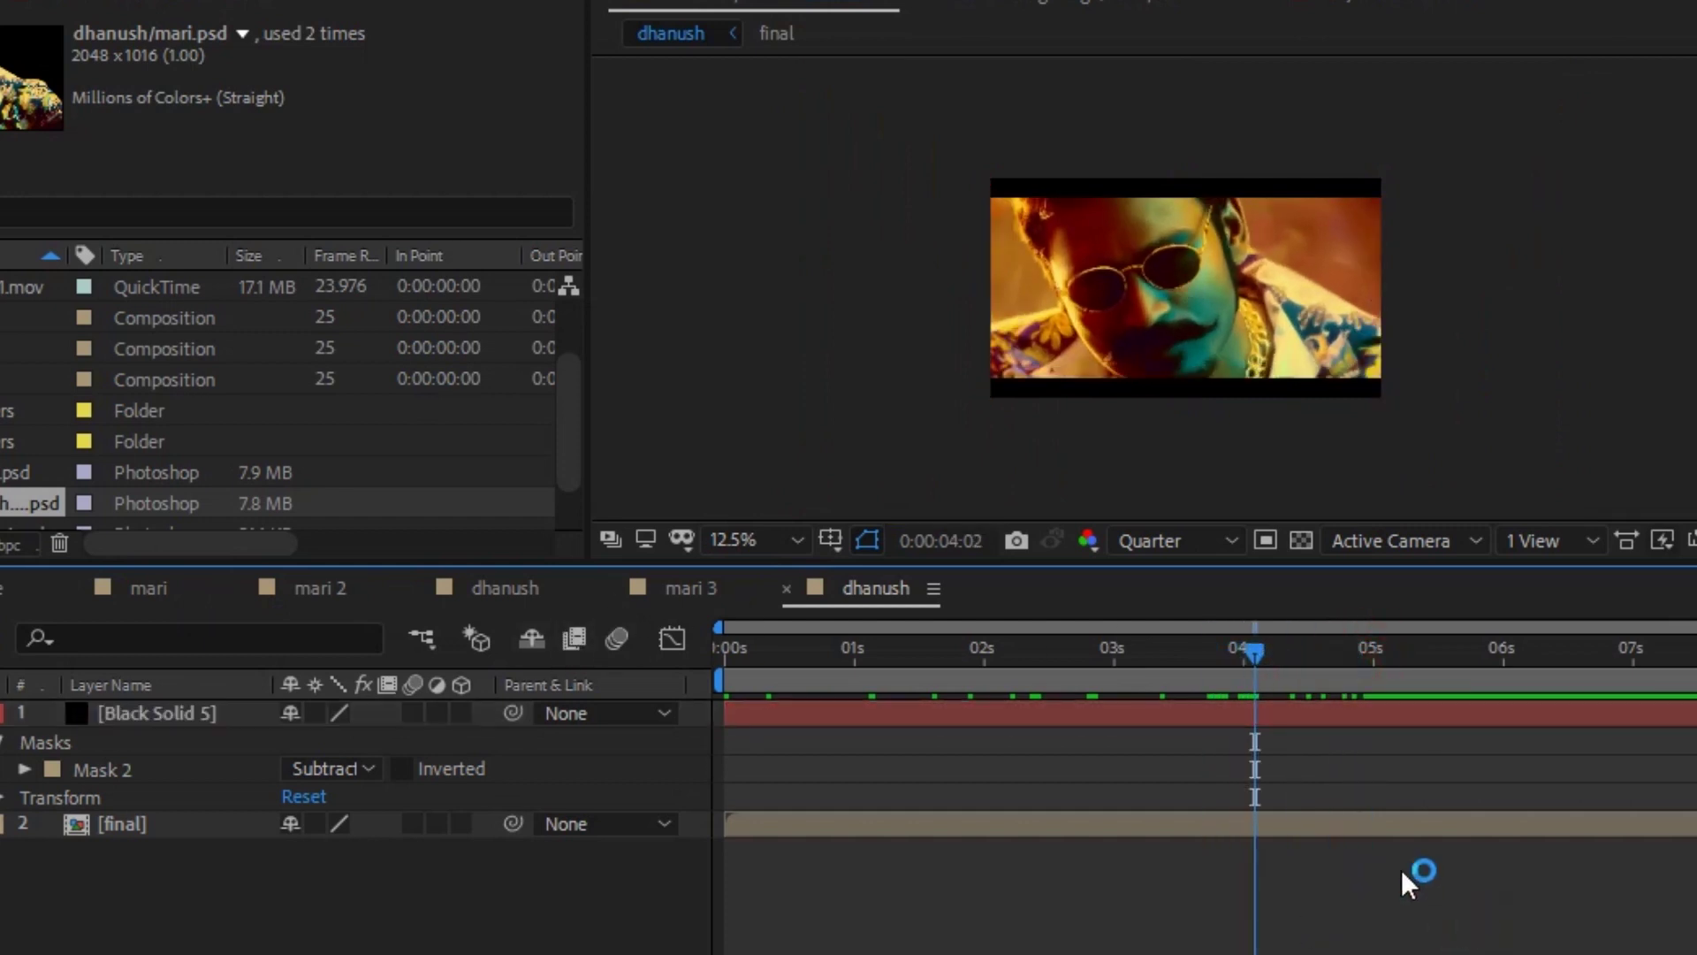